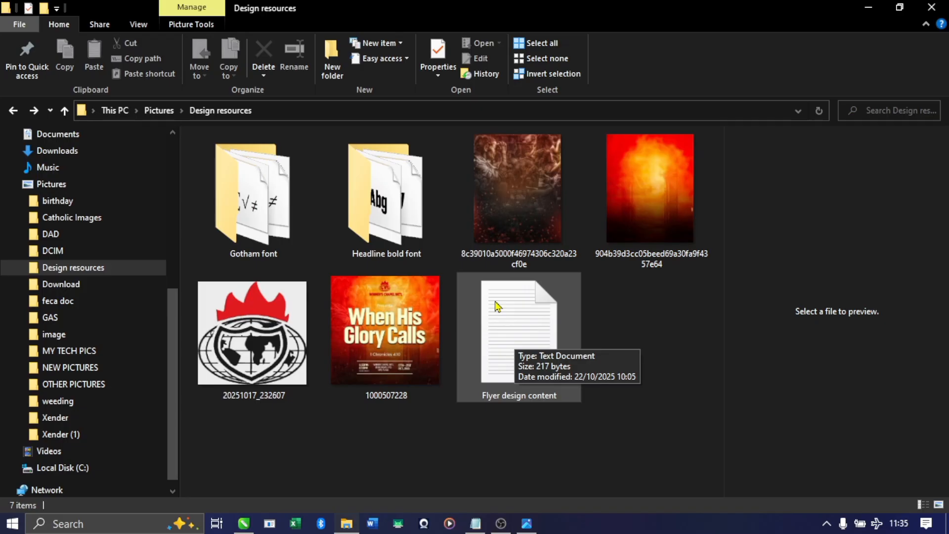
Preview the font folder, dark background image and sample flyer in the Design resources folder
{"action": "left_click", "coordinate": [267, 198]}
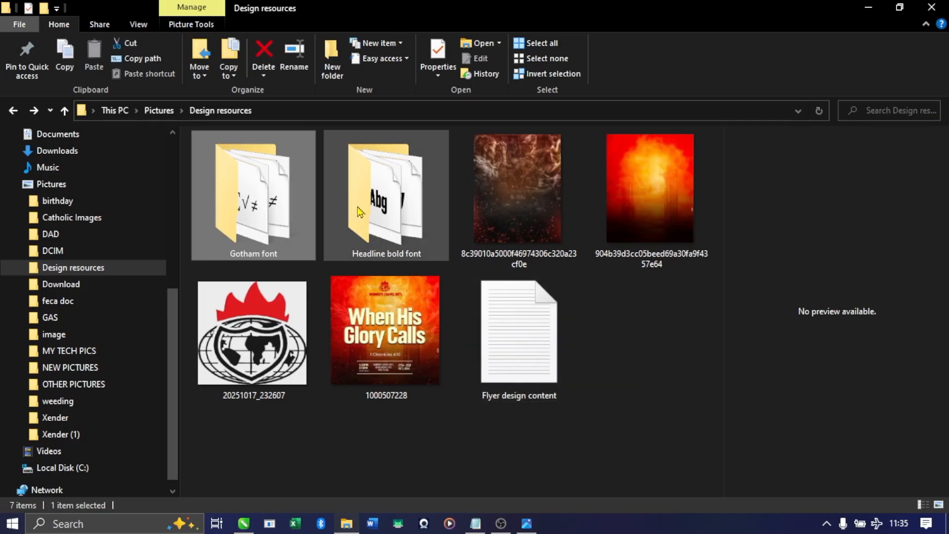
{"action": "left_click", "coordinate": [539, 204]}
{"action": "left_click", "coordinate": [346, 351]}
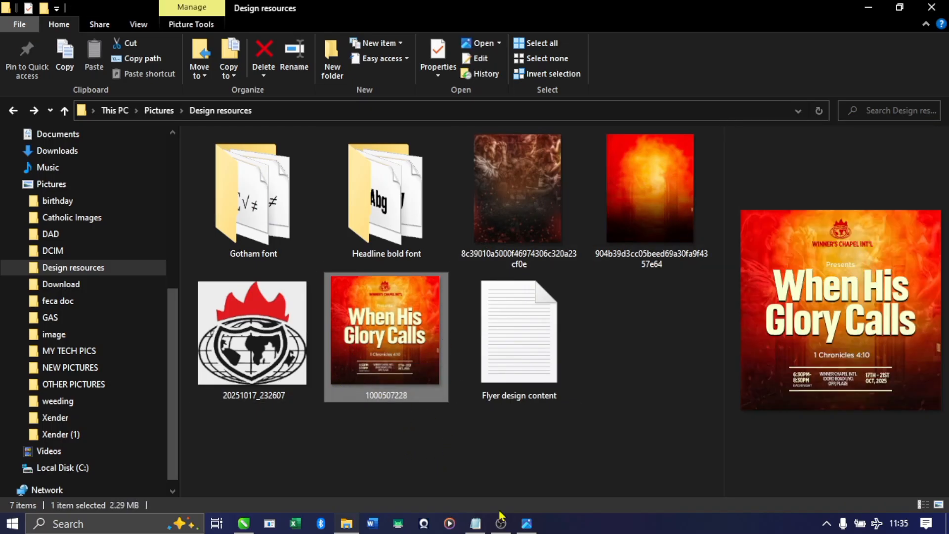
Switch to CorelDRAW and create a new document named "flyer design", 5 × 5 inches, RGB, 500 dpi
{"action": "left_click", "coordinate": [250, 524]}
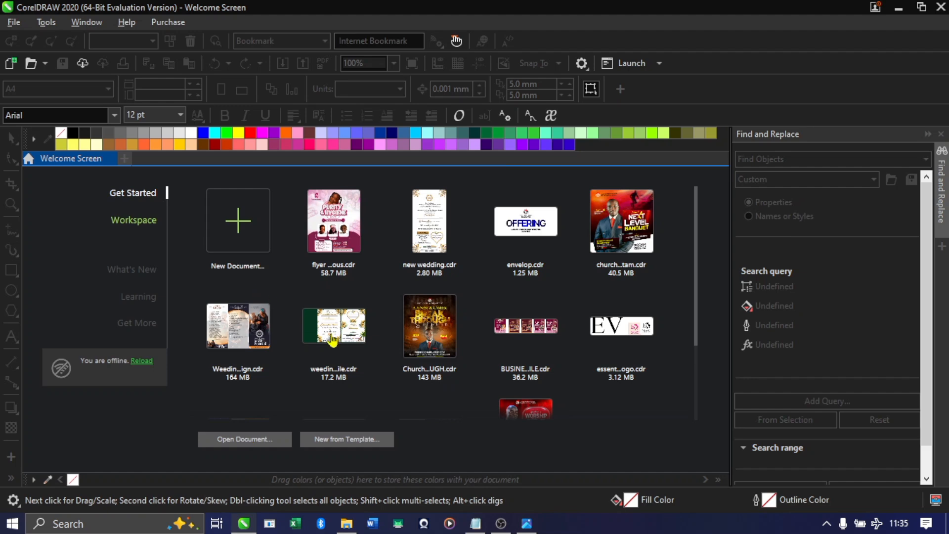
{"action": "left_click", "coordinate": [240, 240]}
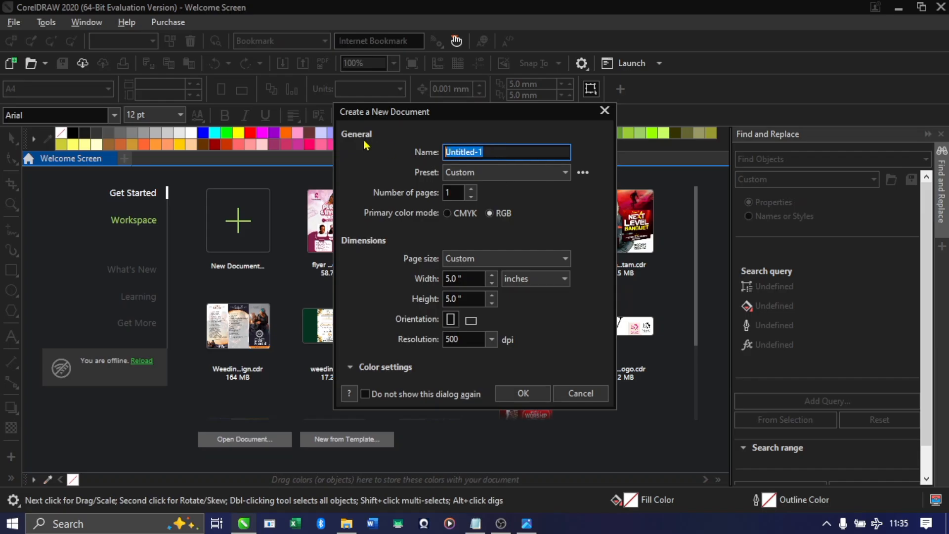
{"action": "type", "text": "flyer design"}
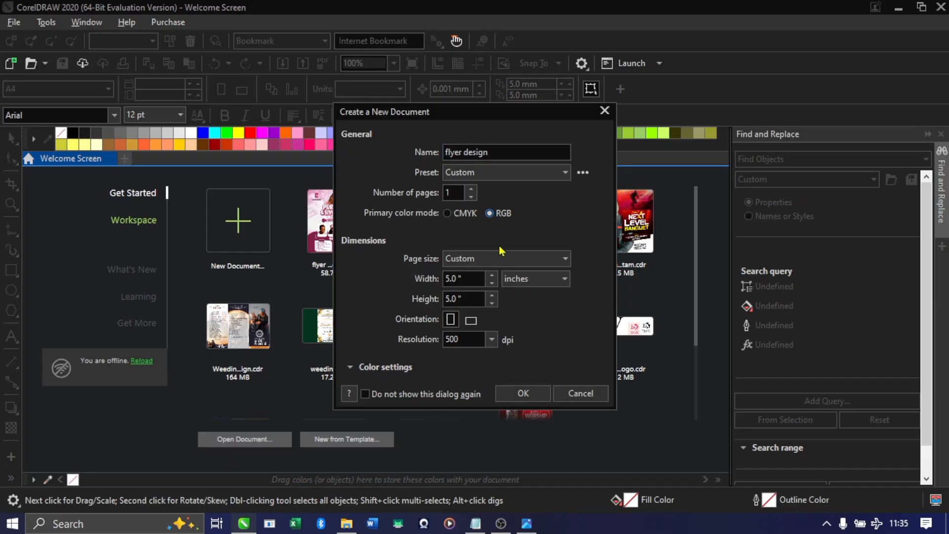
{"action": "left_click", "coordinate": [469, 278]}
{"action": "left_click", "coordinate": [463, 297]}
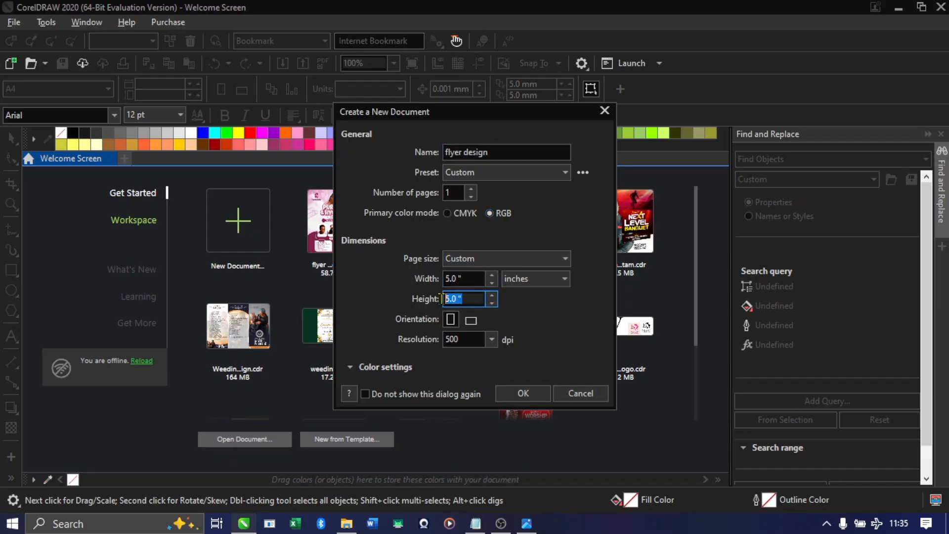
{"action": "left_click", "coordinate": [539, 278]}
{"action": "left_click", "coordinate": [531, 296]}
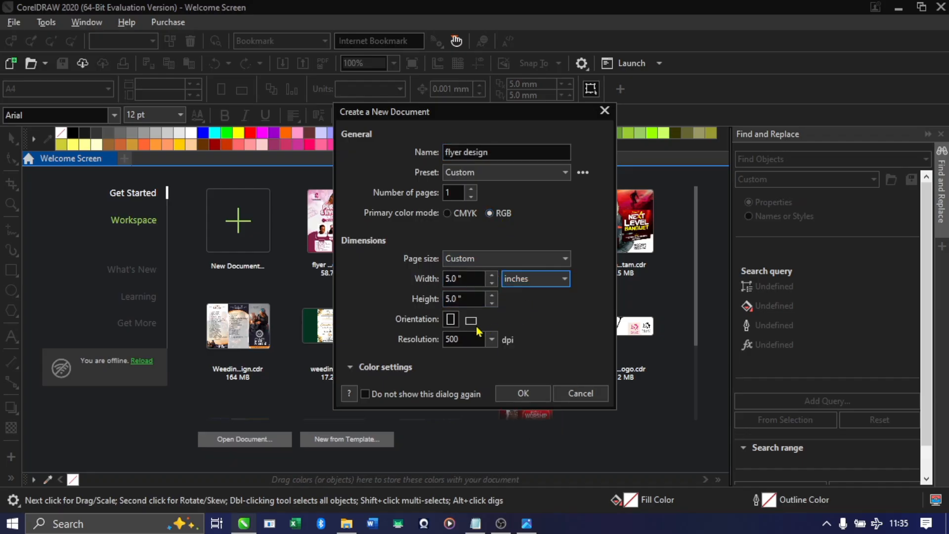
{"action": "left_click", "coordinate": [522, 394]}
{"action": "left_click_drag", "start_coordinate": [246, 205], "coordinate": [530, 445]}
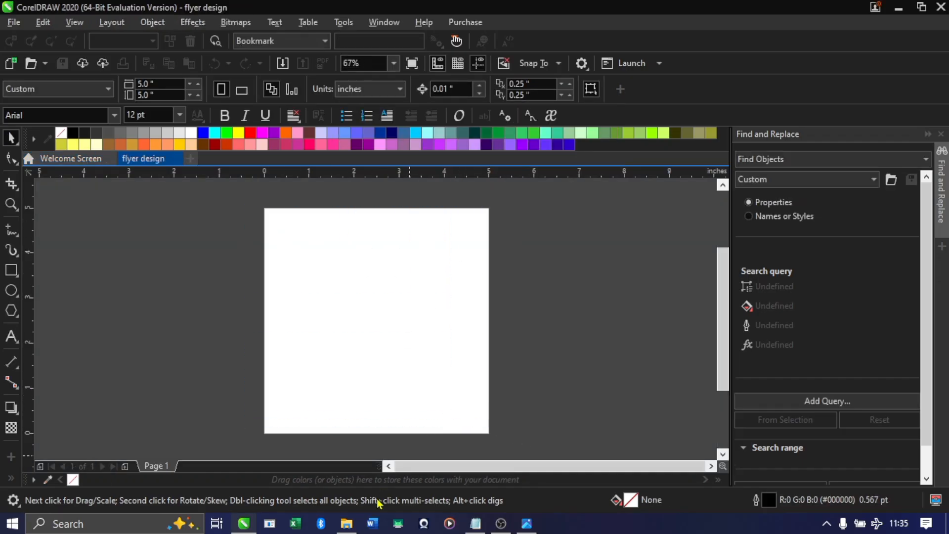
Check the two background images in the Design resources folder in File Explorer, and return to the CorelDRAW document
{"action": "left_click", "coordinate": [347, 522]}
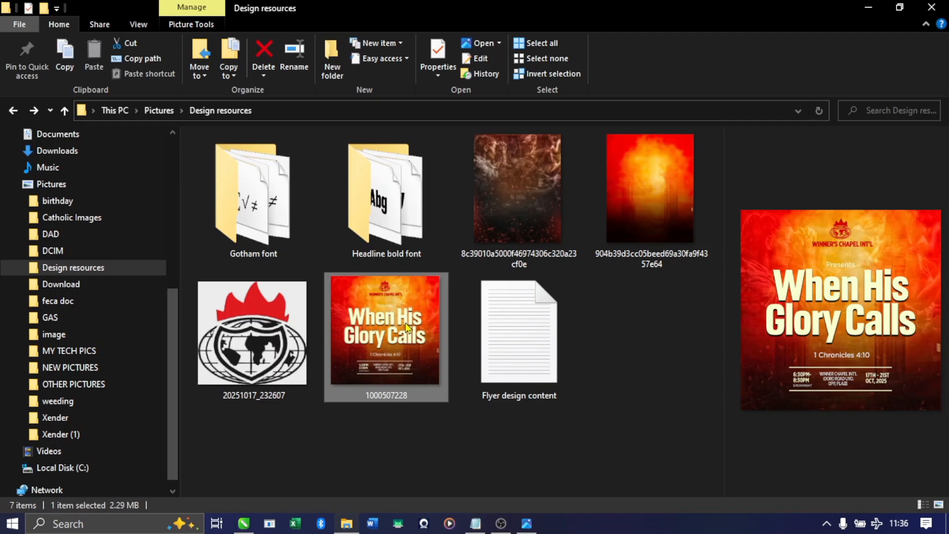
{"action": "left_click", "coordinate": [535, 218]}
{"action": "left_click", "coordinate": [637, 210]}
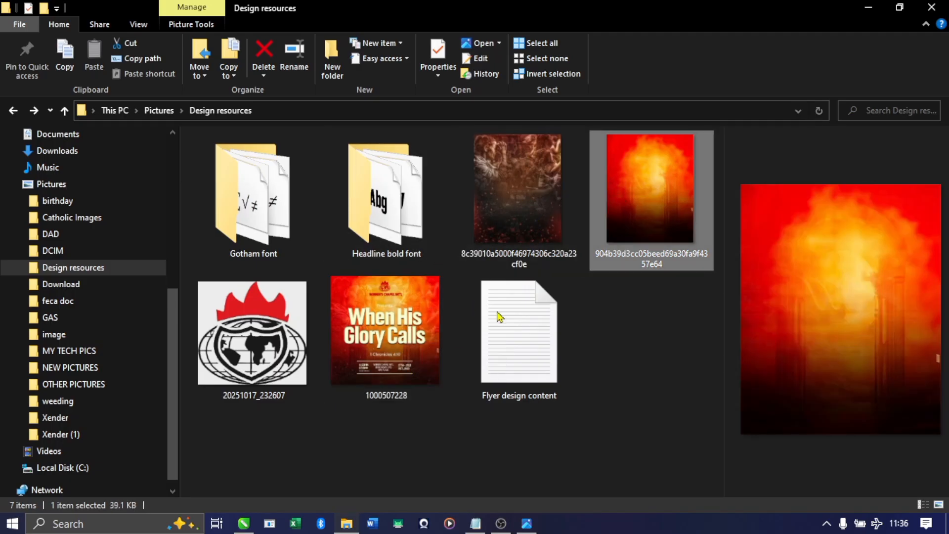
{"action": "left_click", "coordinate": [347, 522]}
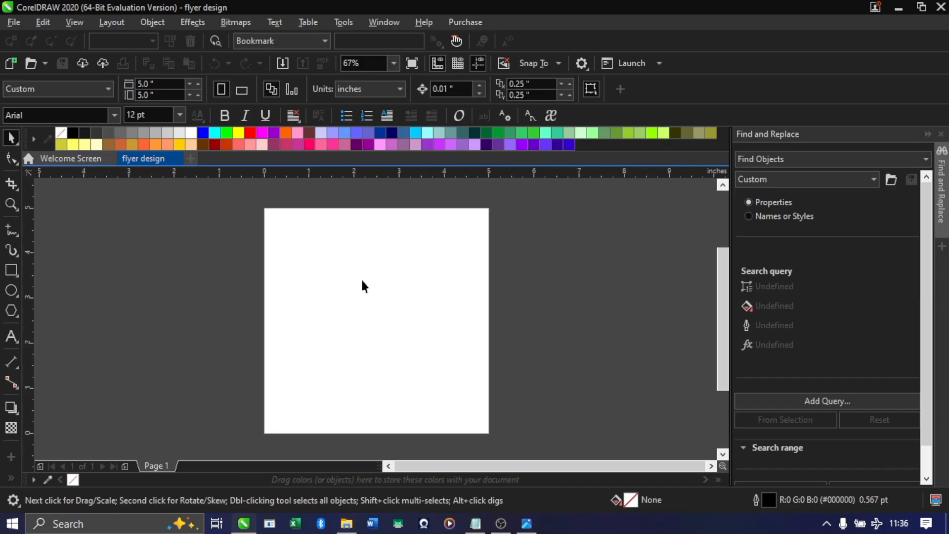
Import the dark smoke background, fiery background, church logo and sample flyer from the Design resources folder together
{"action": "left_click", "coordinate": [13, 22]}
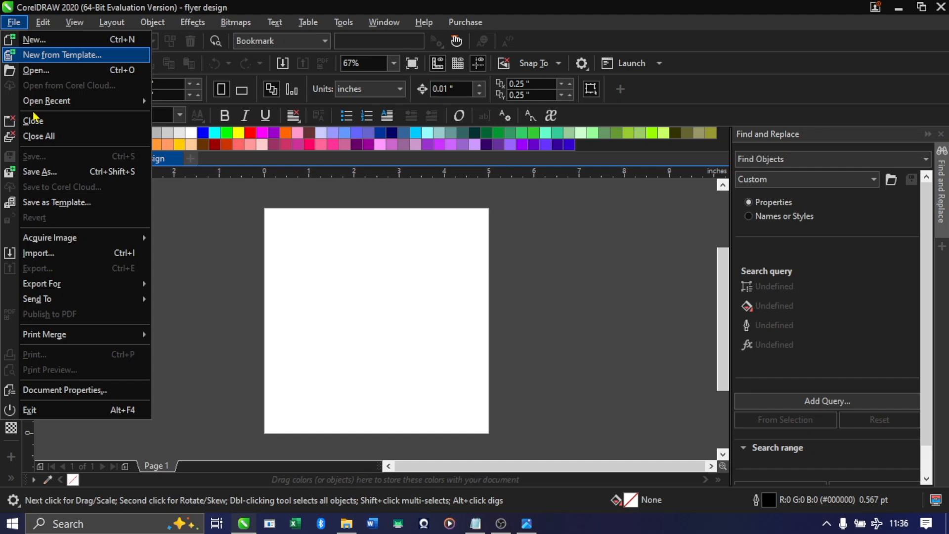
{"action": "left_click", "coordinate": [77, 261]}
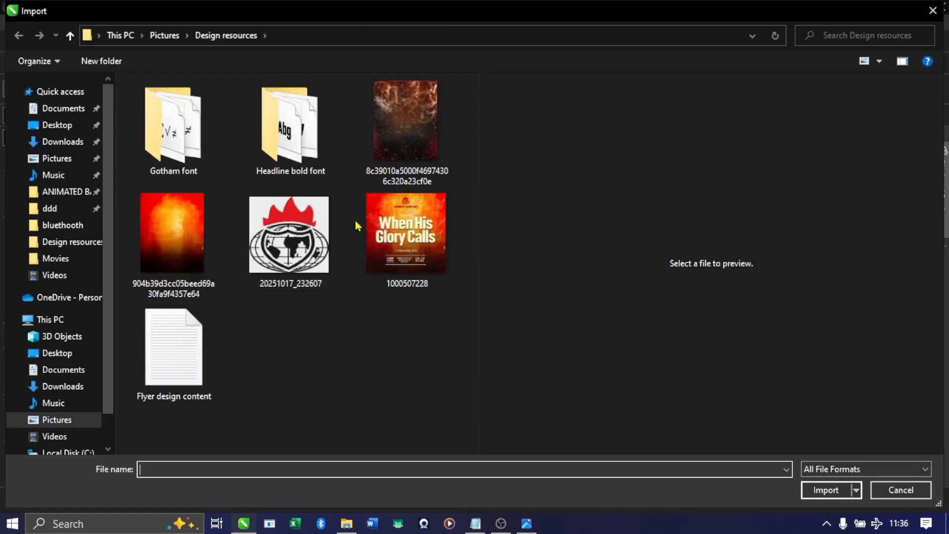
{"action": "left_click", "coordinate": [408, 130]}
{"action": "left_click", "coordinate": [162, 239], "text": "ctrl"}
{"action": "left_click", "coordinate": [261, 238], "text": "ctrl"}
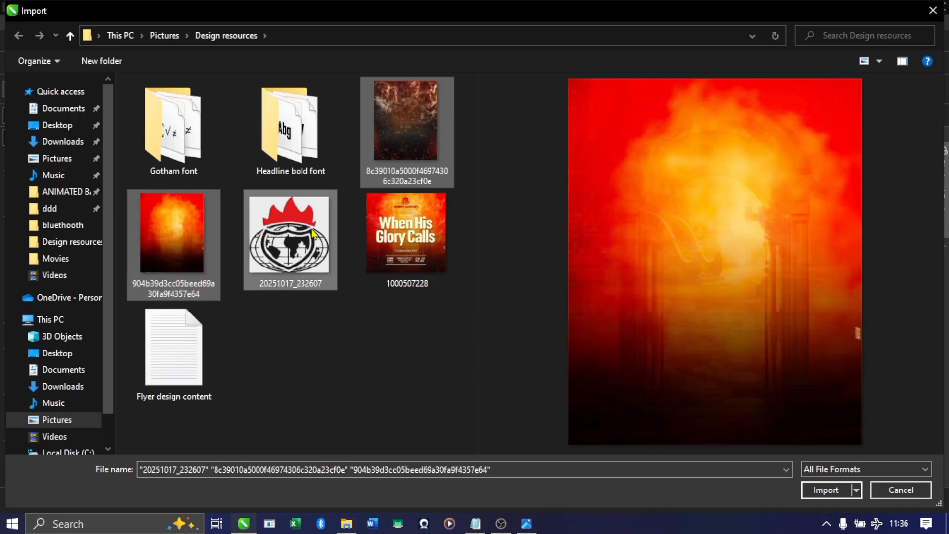
{"action": "left_click", "coordinate": [404, 227], "text": "ctrl"}
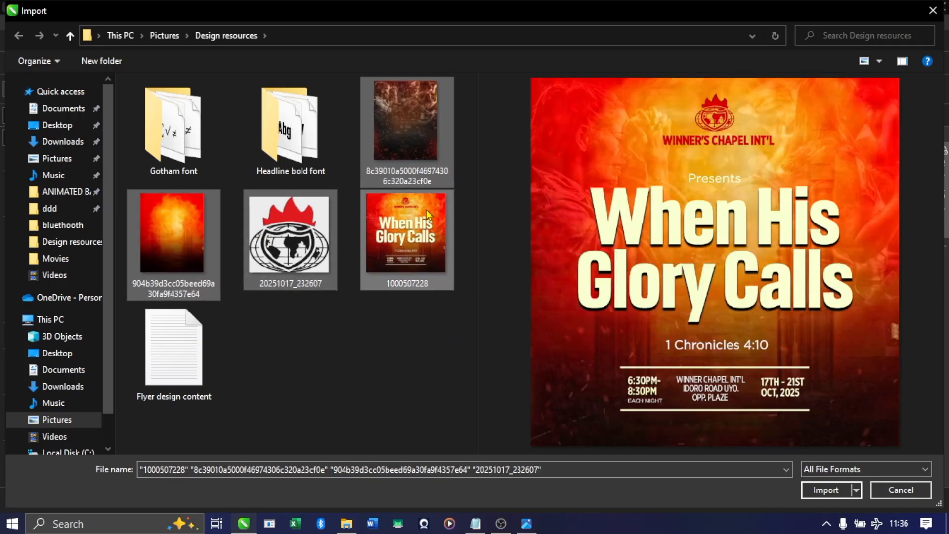
{"action": "left_click", "coordinate": [826, 490]}
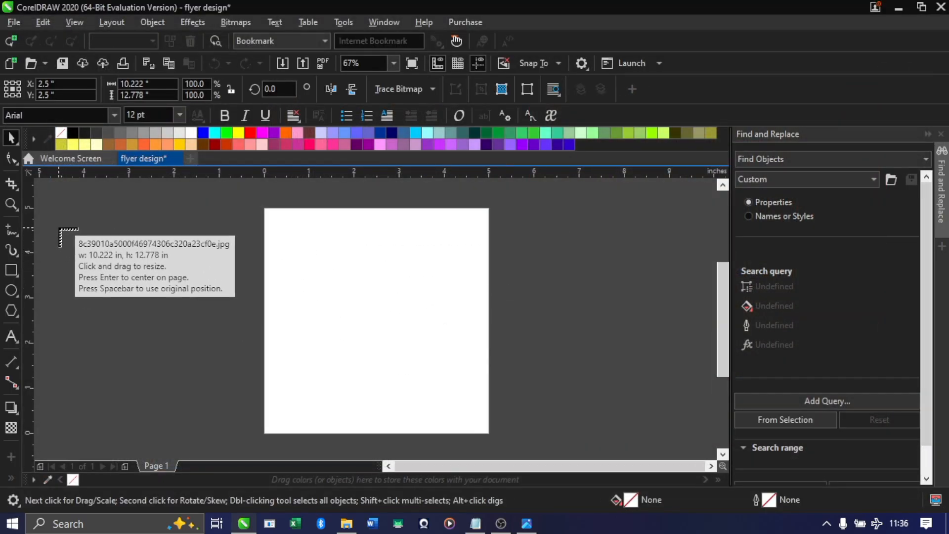
Place the four imported images at small size on the empty area beside the blank page
{"action": "left_click_drag", "start_coordinate": [58, 227], "coordinate": [109, 290]}
{"action": "left_click_drag", "start_coordinate": [109, 237], "coordinate": [166, 307]}
{"action": "left_click_drag", "start_coordinate": [58, 318], "coordinate": [137, 394]}
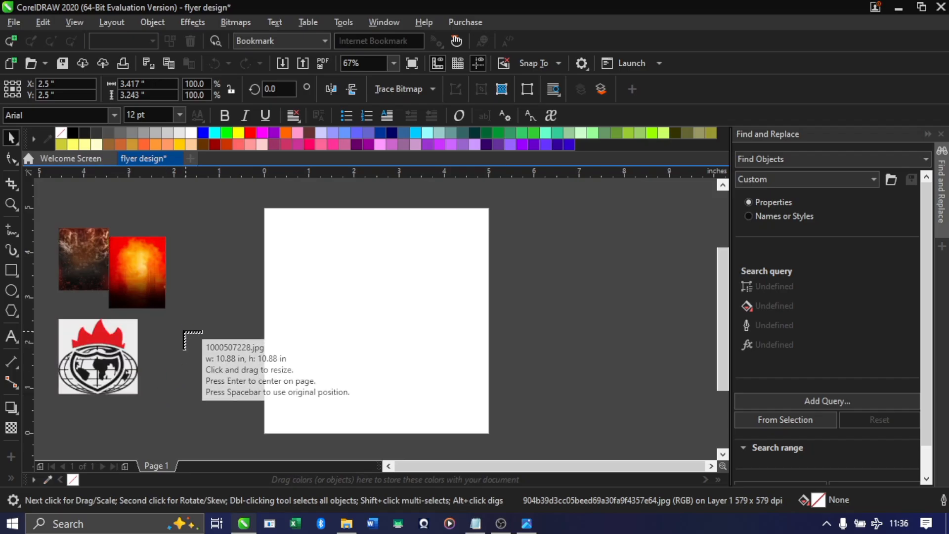
{"action": "left_click_drag", "start_coordinate": [176, 324], "coordinate": [249, 397]}
Move the sample flyer to the other side of the page and enlarge it to about 4.9 × 4.9 inches
{"action": "left_click_drag", "start_coordinate": [204, 365], "coordinate": [517, 241]}
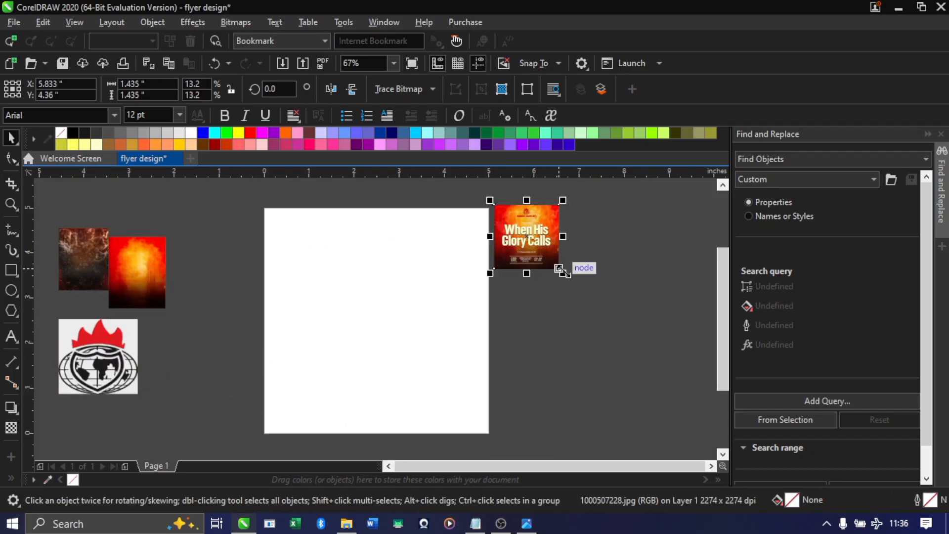
{"action": "left_click_drag", "start_coordinate": [563, 279], "coordinate": [658, 398]}
{"action": "scroll", "coordinate": [660, 399], "scroll_direction": "down", "scroll_amount": 5}
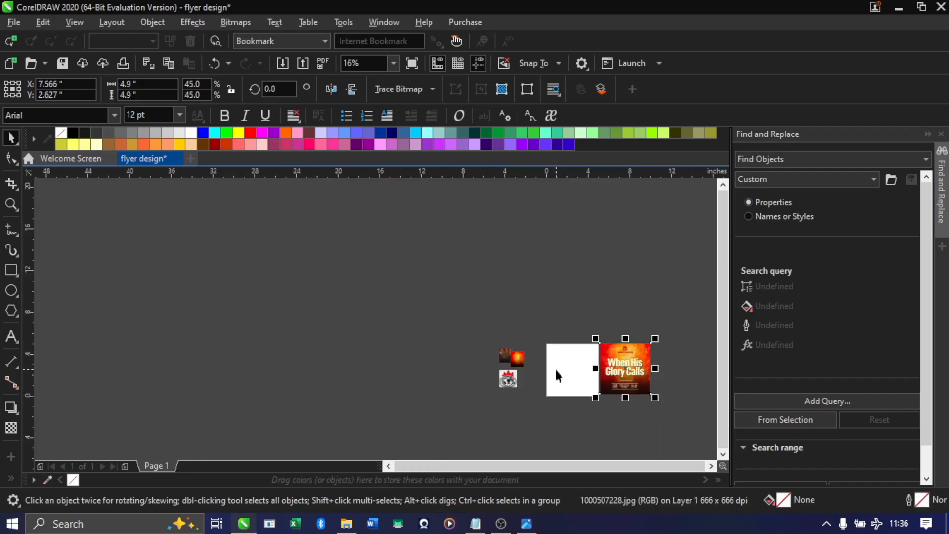
{"action": "scroll", "coordinate": [556, 375], "scroll_direction": "up", "scroll_amount": 4}
{"action": "left_click", "coordinate": [686, 407]}
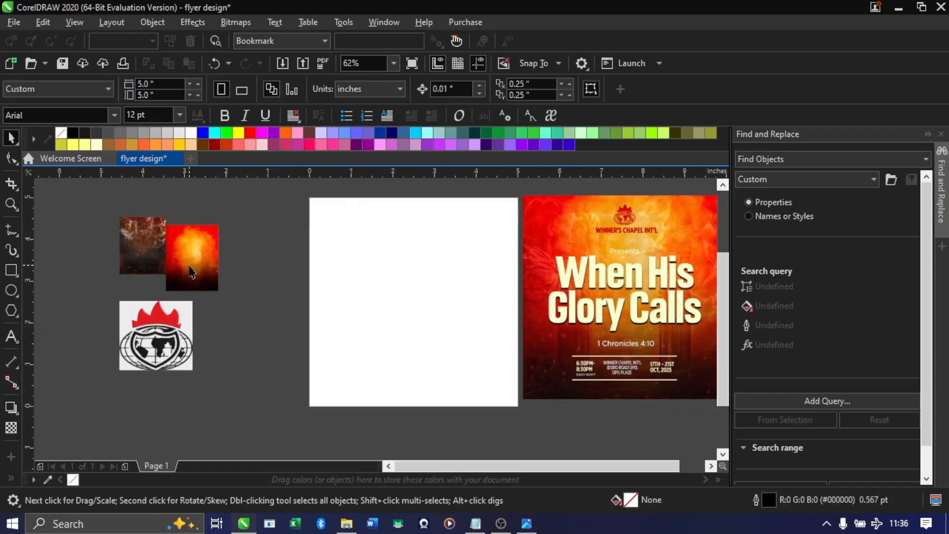
Separate the two background images, enlarge each to about 1.95 inches wide, and shift the logo slightly beneath them
{"action": "left_click_drag", "start_coordinate": [192, 271], "coordinate": [261, 254]}
{"action": "left_click", "coordinate": [153, 250]}
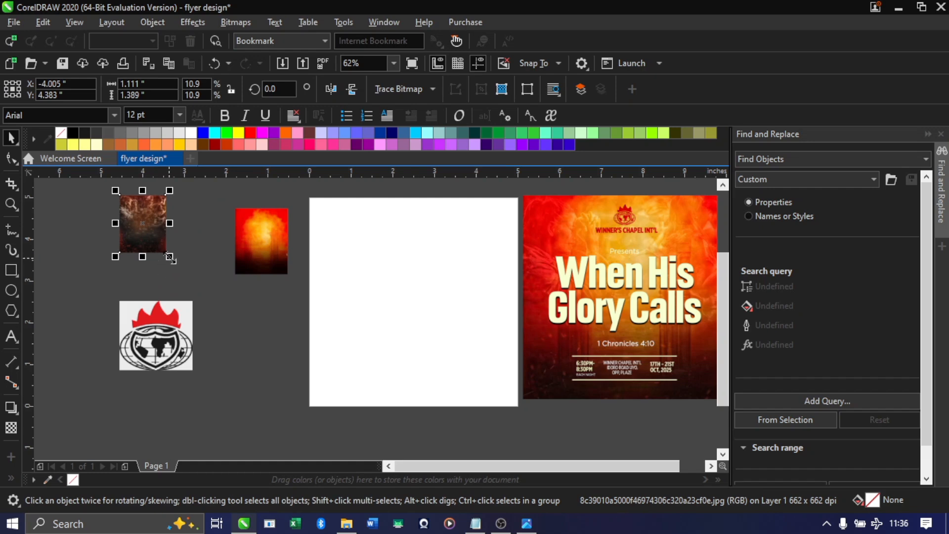
{"action": "left_click_drag", "start_coordinate": [169, 257], "coordinate": [201, 296]}
{"action": "left_click", "coordinate": [264, 270]}
{"action": "left_click_drag", "start_coordinate": [264, 271], "coordinate": [295, 295]}
{"action": "left_click", "coordinate": [178, 331]}
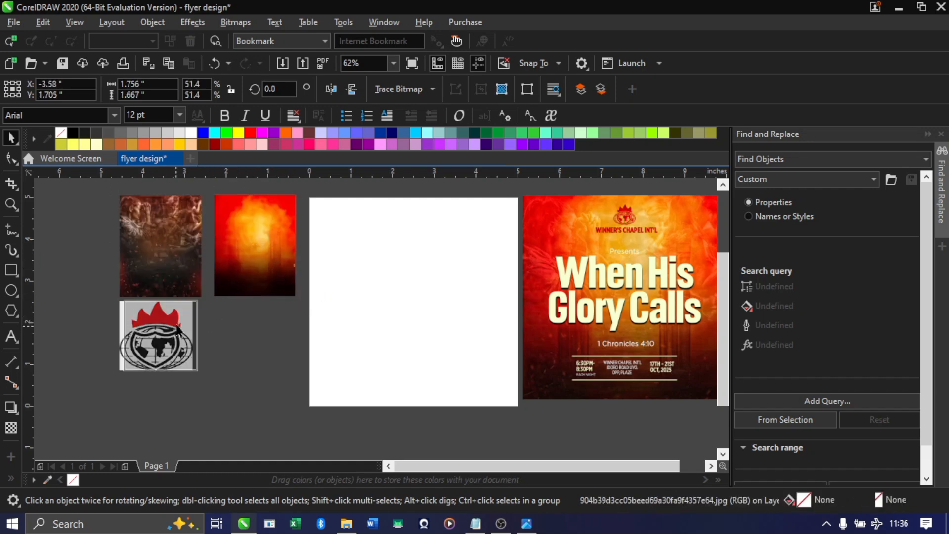
Move the sample flyer slightly farther from the page edge
{"action": "left_click", "coordinate": [315, 213]}
{"action": "left_click_drag", "start_coordinate": [307, 190], "coordinate": [523, 426]}
{"action": "left_click_drag", "start_coordinate": [426, 276], "coordinate": [394, 310]}
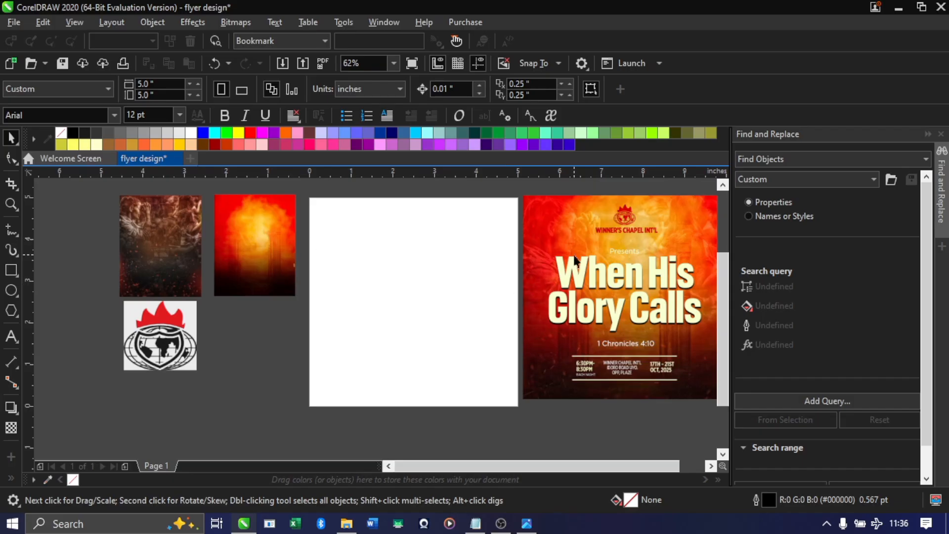
{"action": "left_click_drag", "start_coordinate": [561, 218], "coordinate": [564, 224]}
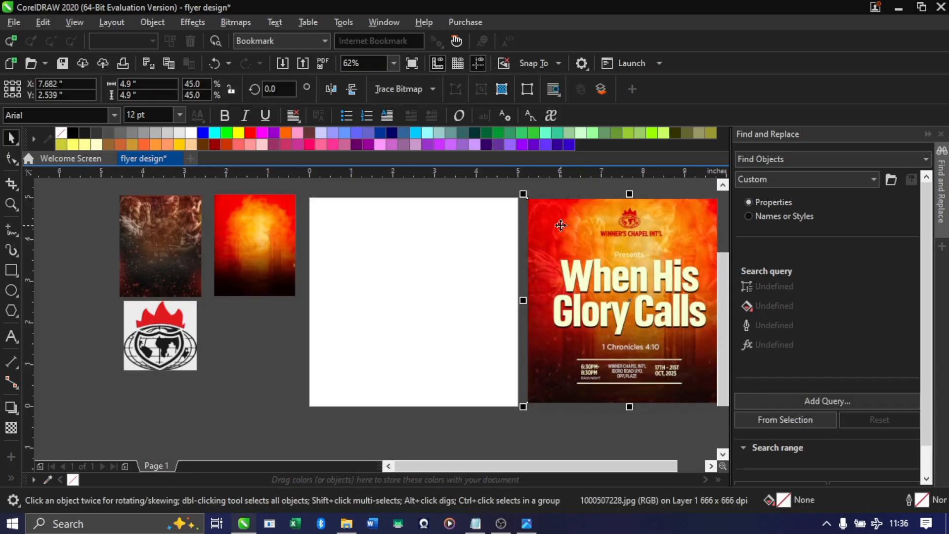
{"action": "left_click_drag", "start_coordinate": [310, 203], "coordinate": [492, 362]}
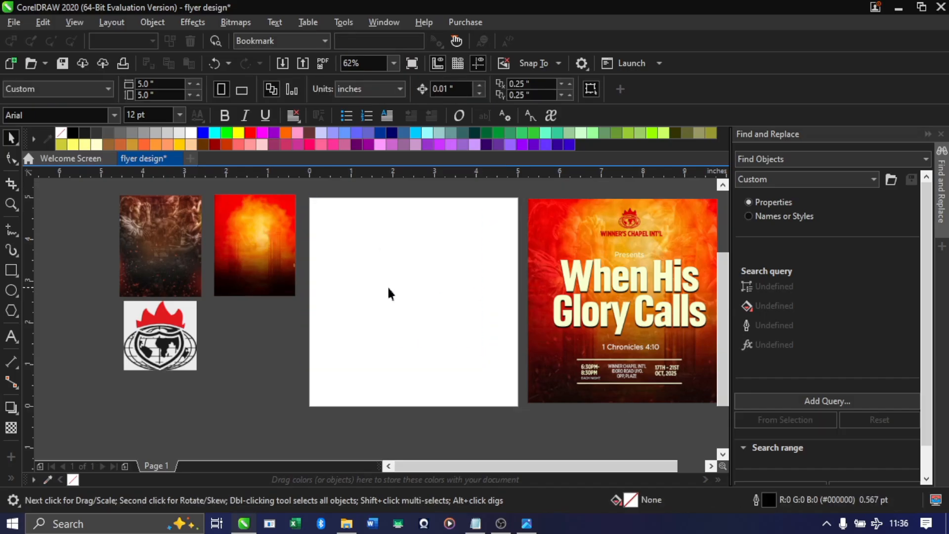
Create a page-sized 5 × 5 inch rectangle as a frame over the blank page
{"action": "double_click", "coordinate": [10, 271]}
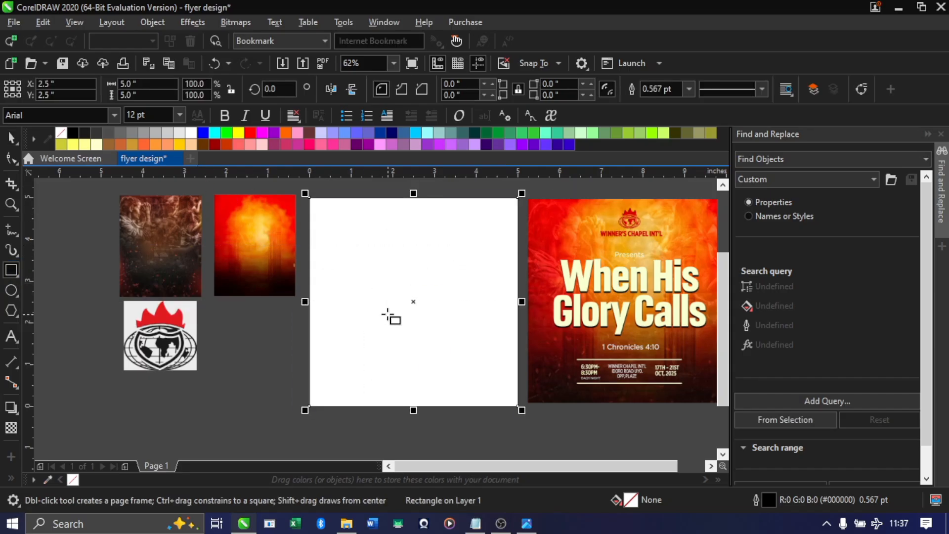
{"action": "left_click", "coordinate": [11, 139]}
{"action": "left_click_drag", "start_coordinate": [430, 298], "coordinate": [421, 328]}
{"action": "key", "text": "Escape"}
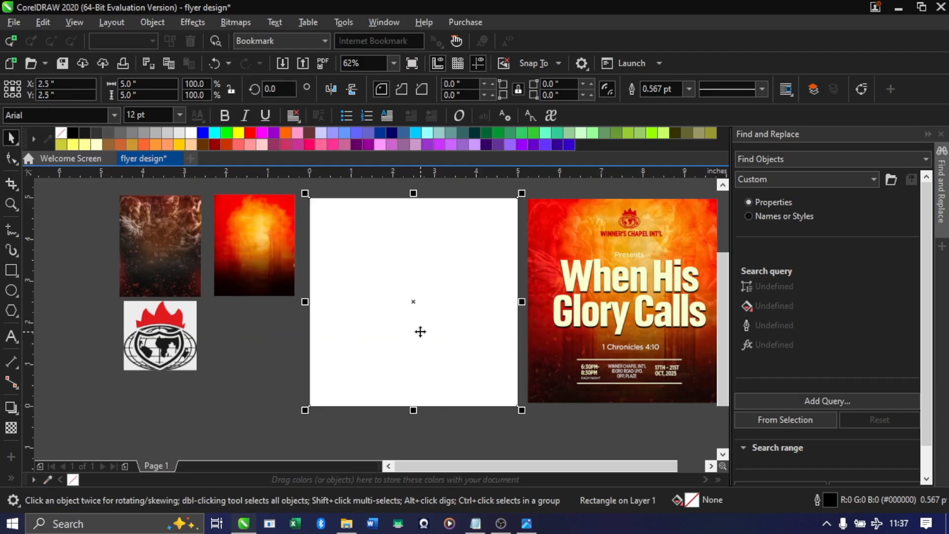
Move the dark smoke image below the fiery one and PowerClip it inside the page-sized rectangle
{"action": "left_click", "coordinate": [270, 254]}
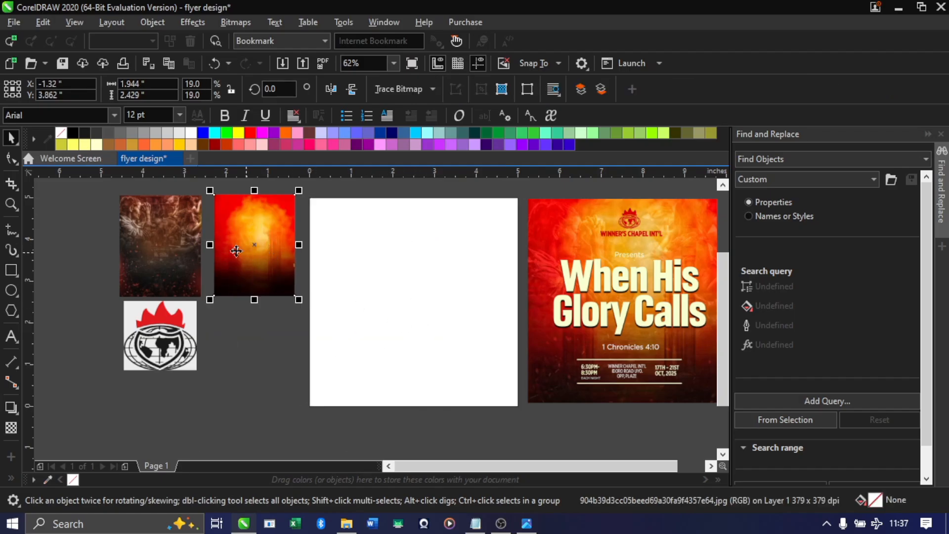
{"action": "left_click_drag", "start_coordinate": [184, 243], "coordinate": [248, 341]}
{"action": "left_click", "coordinate": [253, 374]}
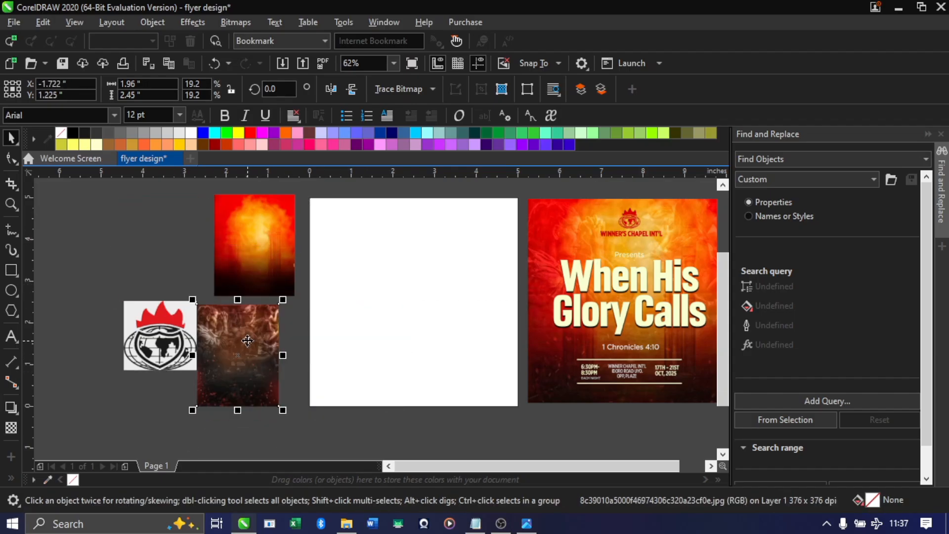
{"action": "right_click", "coordinate": [250, 337]}
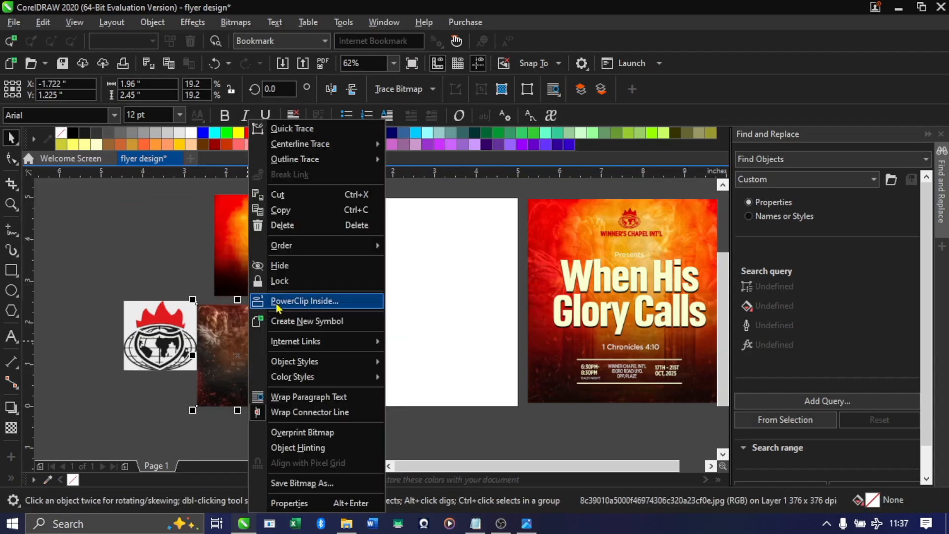
{"action": "left_click", "coordinate": [313, 303]}
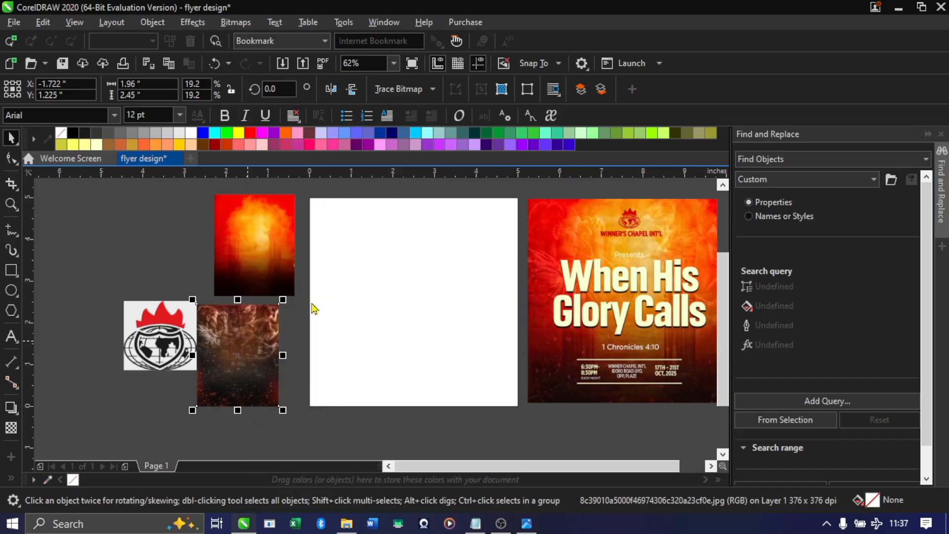
{"action": "left_click", "coordinate": [373, 283]}
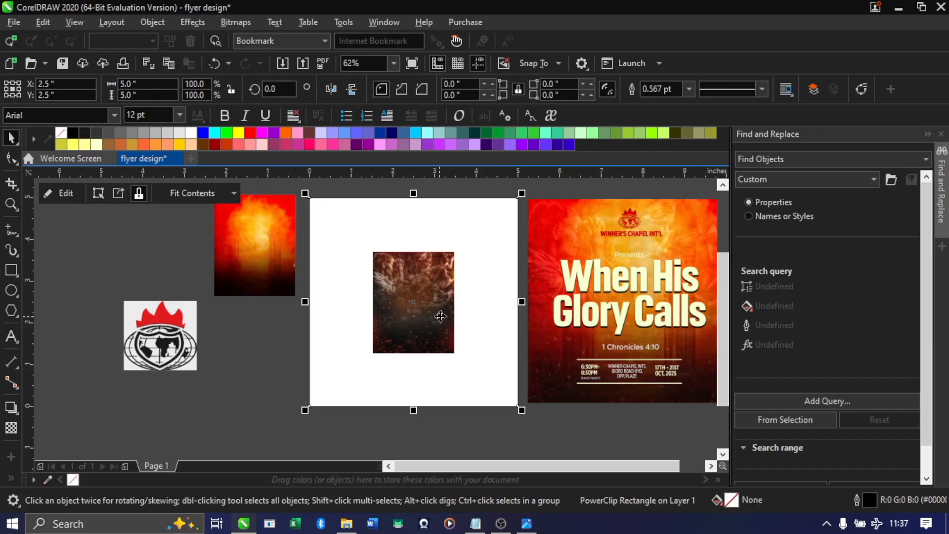
PowerClip the fiery background image inside the same page-sized rectangle
{"action": "left_click", "coordinate": [256, 237]}
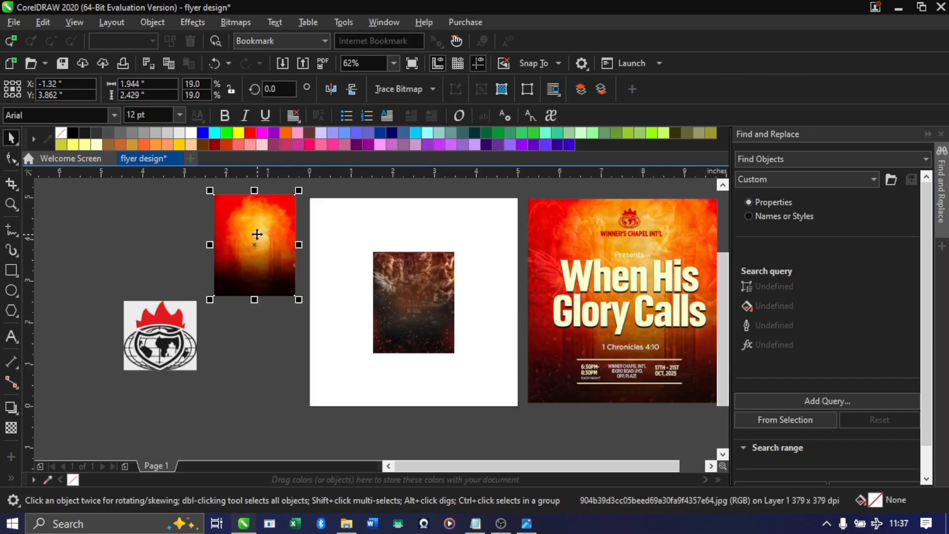
{"action": "right_click", "coordinate": [256, 235]}
{"action": "left_click", "coordinate": [315, 302]}
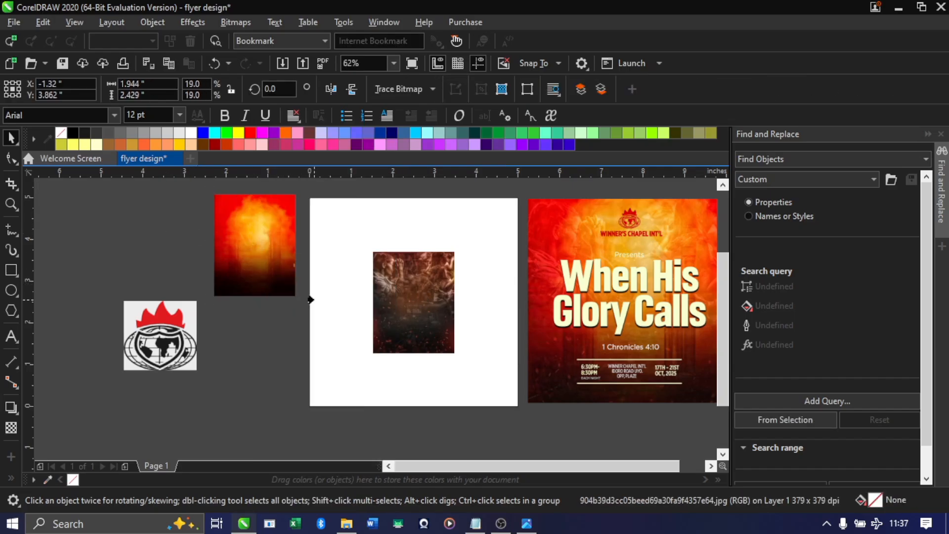
{"action": "left_click", "coordinate": [393, 238]}
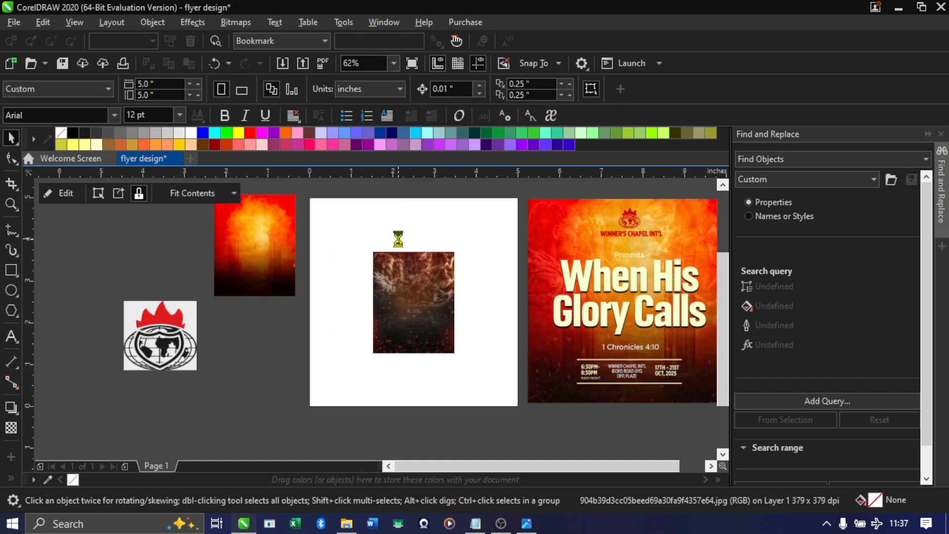
Inside the page-sized PowerClip, move the fiery image off the page and enlarge the dark crowd image to about 2.43 × 3.03 inches
{"action": "left_click", "coordinate": [191, 332]}
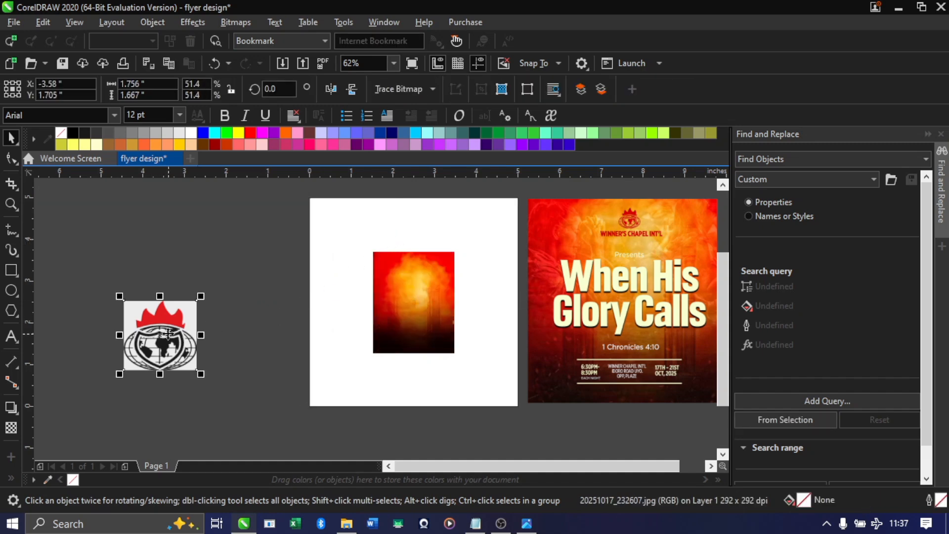
{"action": "left_click", "coordinate": [425, 284]}
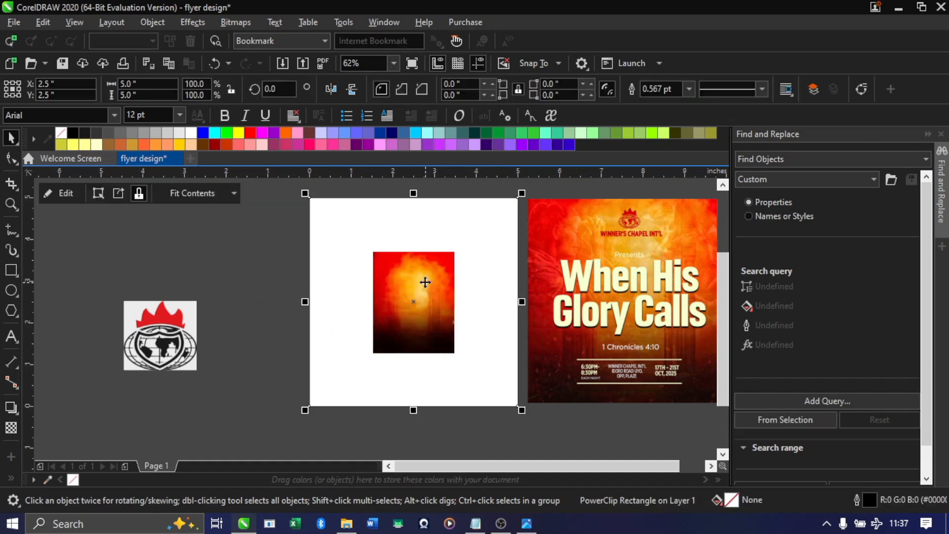
{"action": "left_click", "coordinate": [392, 274]}
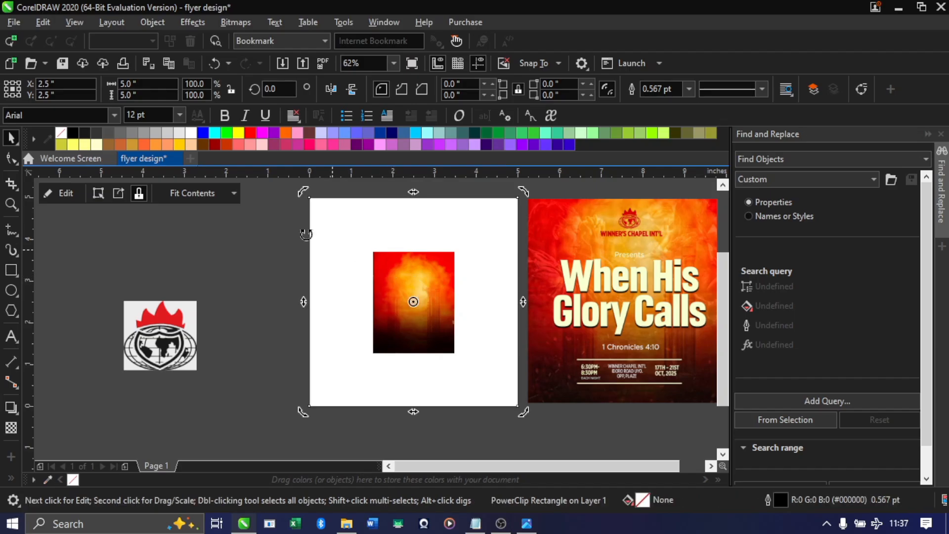
{"action": "left_click", "coordinate": [65, 193]}
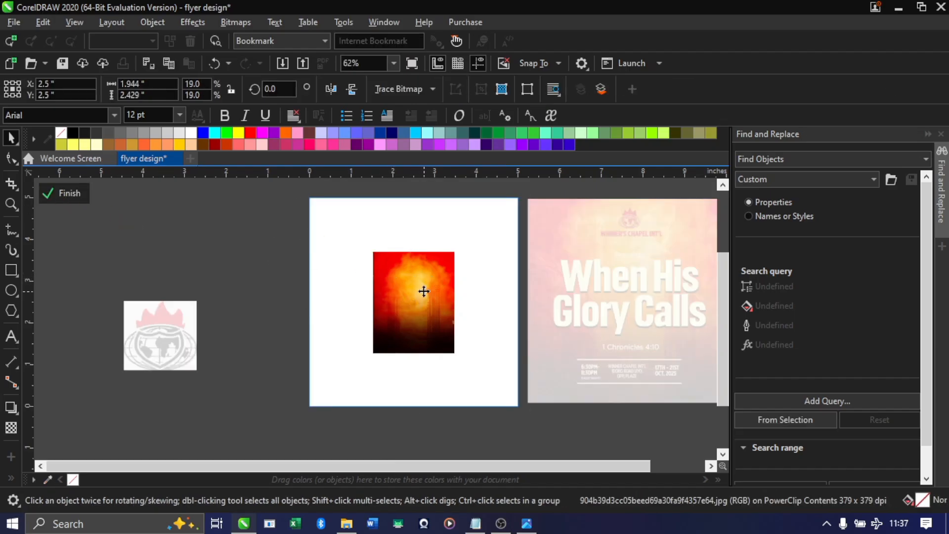
{"action": "left_click_drag", "start_coordinate": [420, 290], "coordinate": [184, 252]}
{"action": "left_click", "coordinate": [447, 295]}
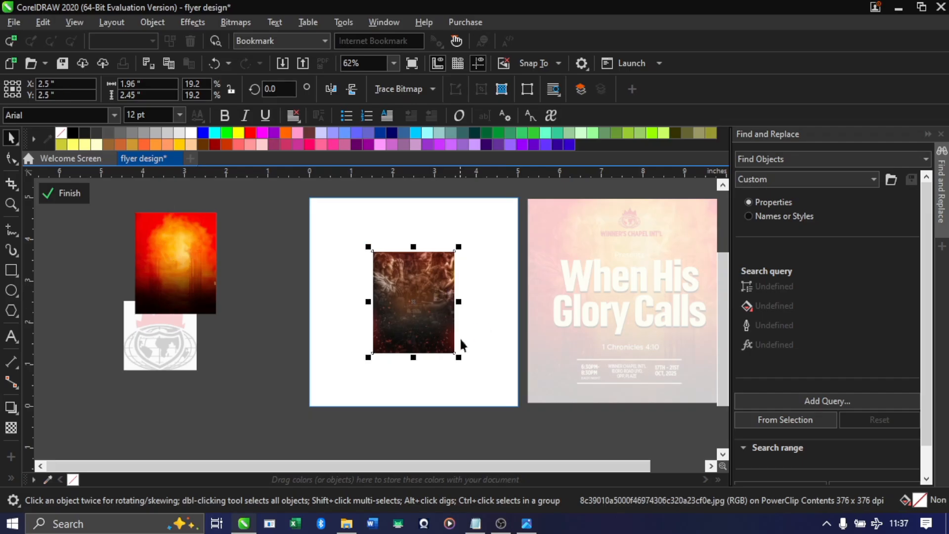
{"action": "left_click_drag", "start_coordinate": [458, 355], "coordinate": [478, 382]}
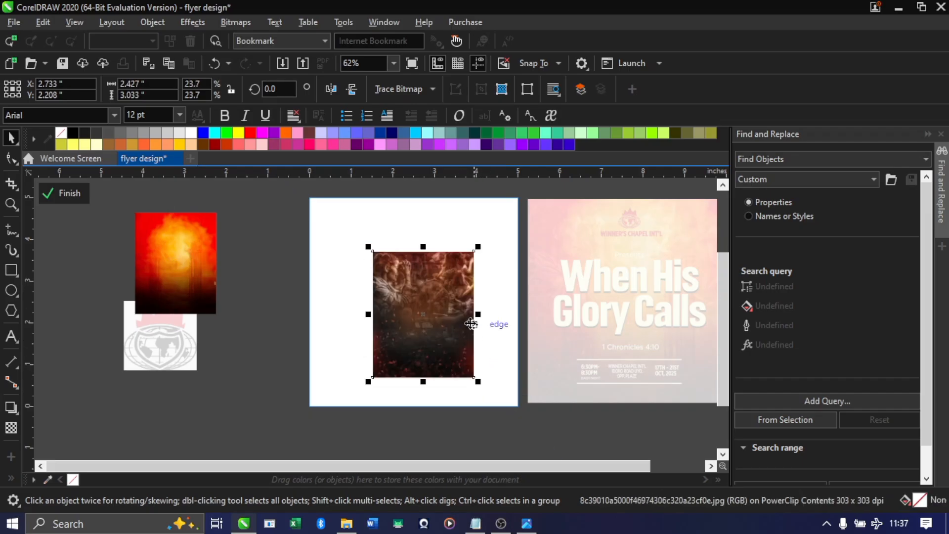
{"action": "left_click_drag", "start_coordinate": [476, 314], "coordinate": [531, 314]}
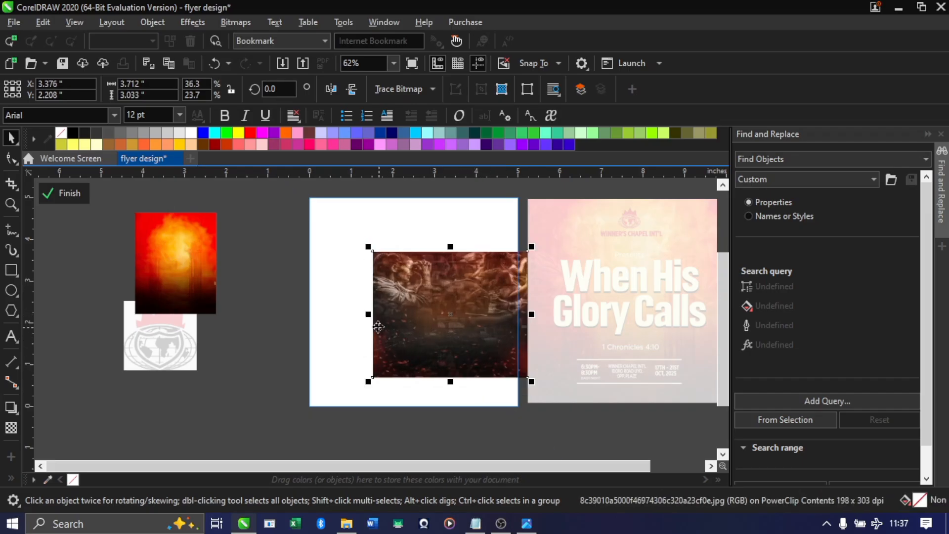
{"action": "left_click_drag", "start_coordinate": [371, 317], "coordinate": [344, 316]}
{"action": "left_click_drag", "start_coordinate": [438, 247], "coordinate": [438, 230]}
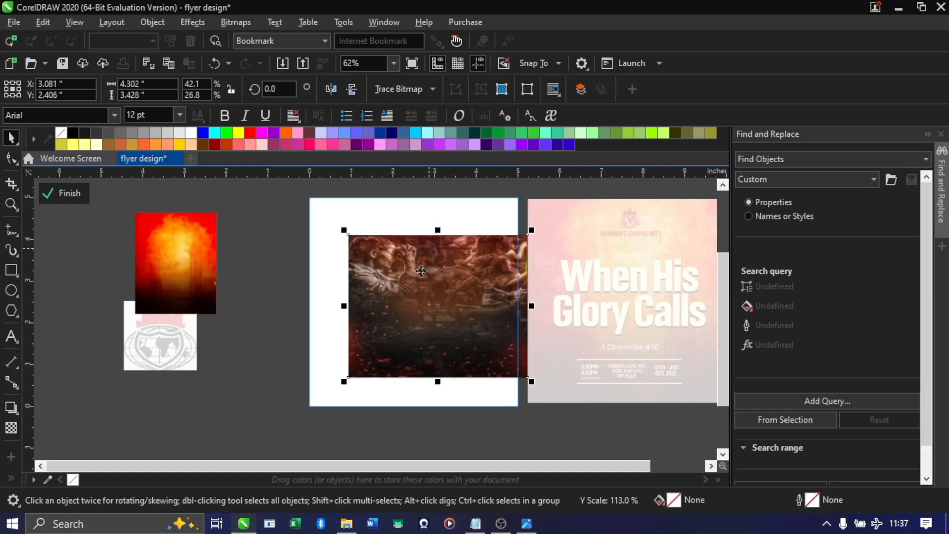
{"action": "left_click_drag", "start_coordinate": [432, 382], "coordinate": [438, 391]}
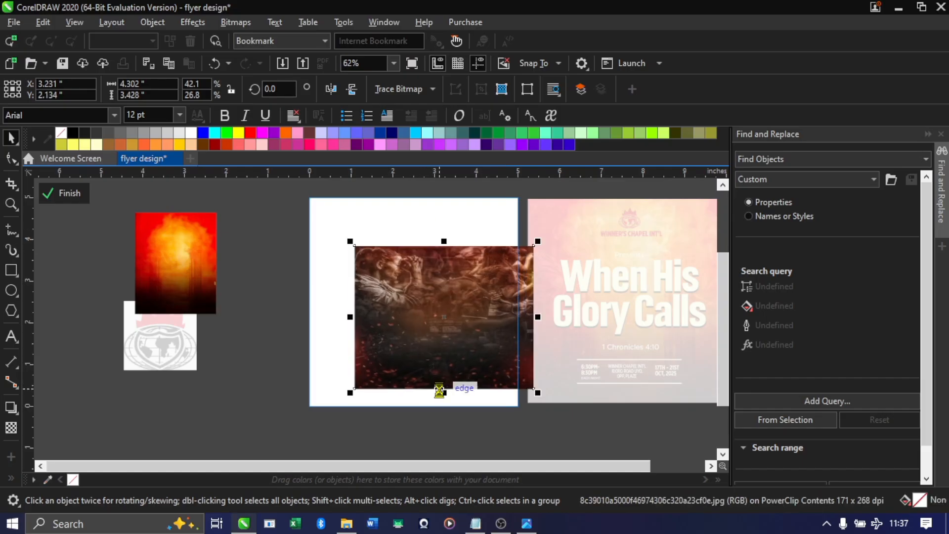
{"action": "key", "text": "ctrl+z"}
{"action": "key", "text": "ctrl+z"}
{"action": "key", "text": "ctrl+z"}
{"action": "key", "text": "ctrl+z"}
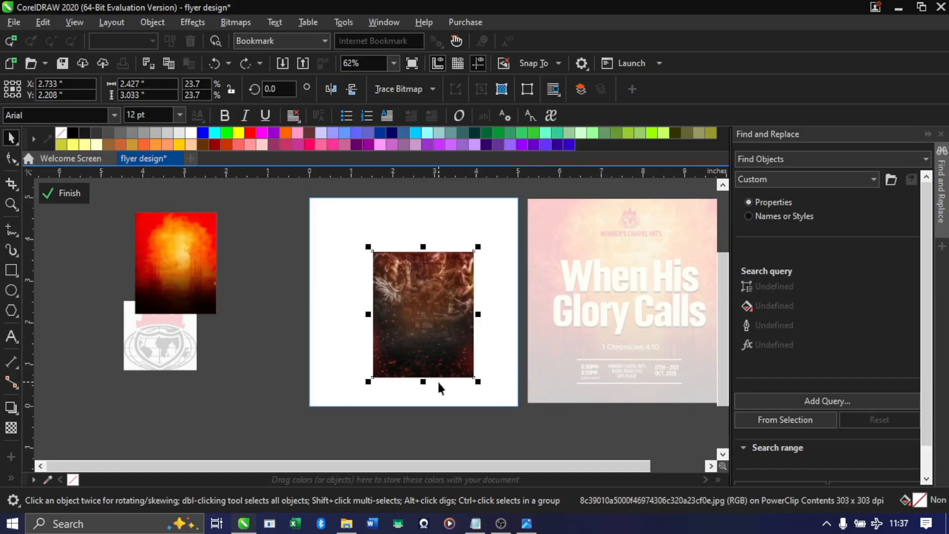
Enlarge the dark crowd image proportionally to about 5.2 × 6.5 inches so that it covers the whole PowerClip frame
{"action": "left_click_drag", "start_coordinate": [477, 382], "coordinate": [493, 397]}
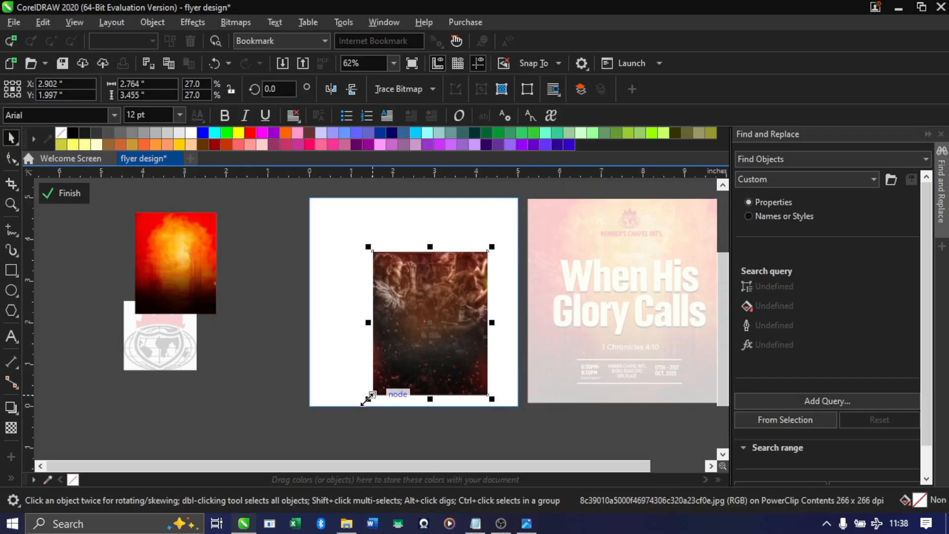
{"action": "left_click_drag", "start_coordinate": [367, 399], "coordinate": [340, 433]}
{"action": "left_click_drag", "start_coordinate": [340, 247], "coordinate": [334, 238]}
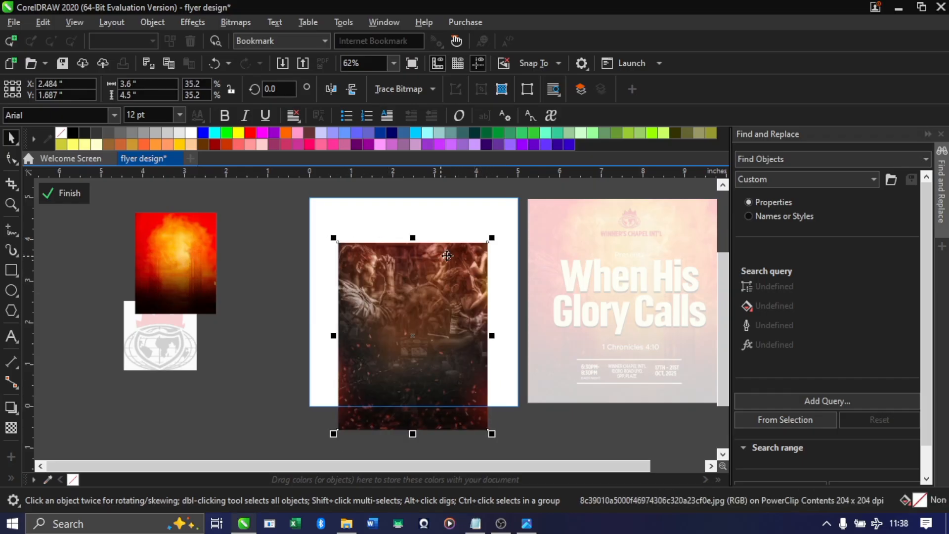
{"action": "left_click_drag", "start_coordinate": [487, 242], "coordinate": [496, 241]}
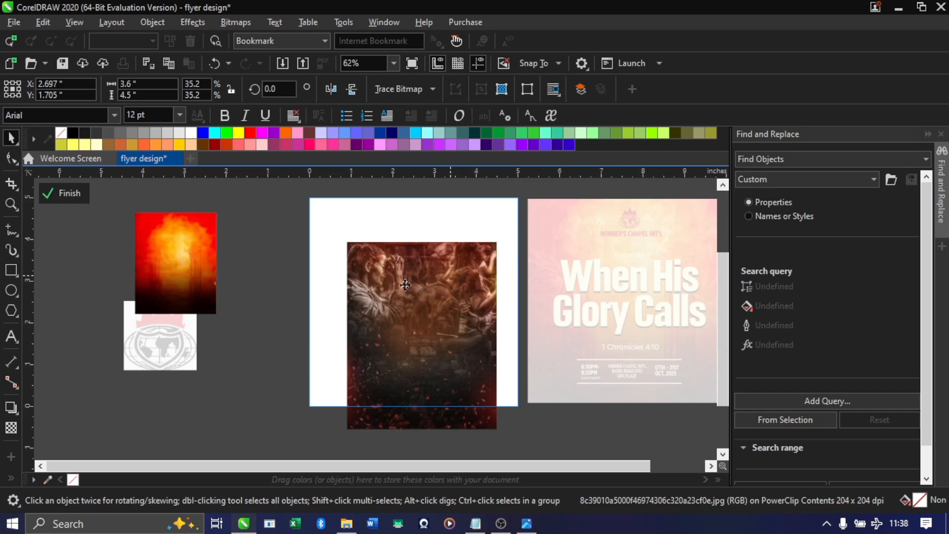
{"action": "left_click_drag", "start_coordinate": [449, 277], "coordinate": [389, 217]}
{"action": "left_click_drag", "start_coordinate": [443, 376], "coordinate": [510, 447]}
Centre the crowd image horizontally on the frame with its upper edge slightly above the page, and finish editing the PowerClip
{"action": "mouse_move", "coordinate": [463, 330]}
{"action": "left_mouse_down"}
{"action": "mouse_move", "coordinate": [480, 345]}
{"action": "mouse_move", "coordinate": [475, 326]}
{"action": "left_mouse_up"}
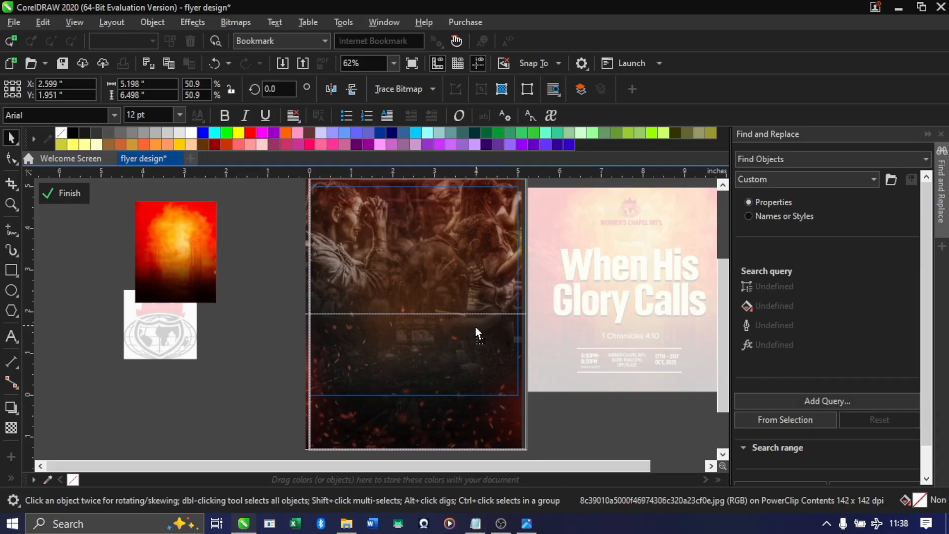
{"action": "scroll", "coordinate": [476, 327], "scroll_direction": "up", "scroll_amount": 2}
{"action": "left_click_drag", "start_coordinate": [512, 278], "coordinate": [499, 272]}
{"action": "scroll", "coordinate": [499, 272], "scroll_direction": "down", "scroll_amount": 2}
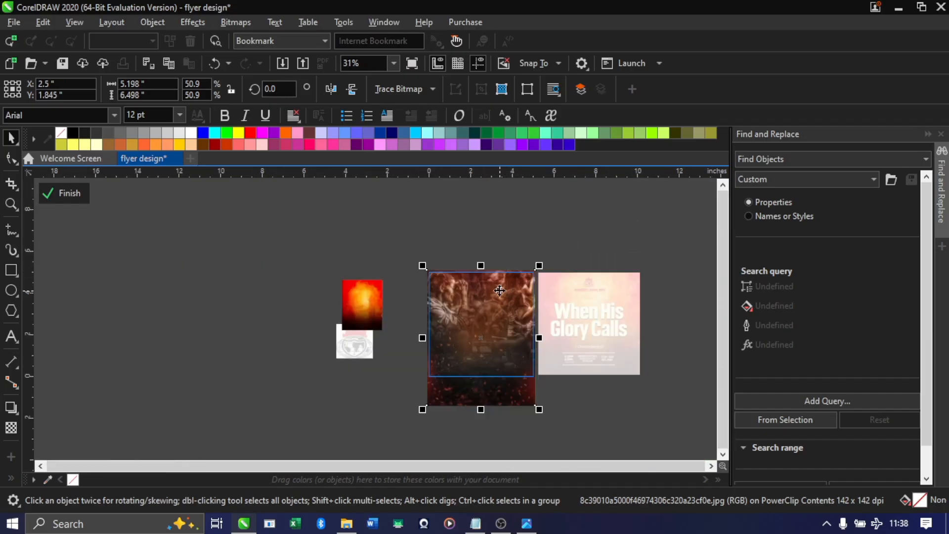
{"action": "scroll", "coordinate": [507, 351], "scroll_direction": "up", "scroll_amount": 1}
{"action": "left_click", "coordinate": [62, 193]}
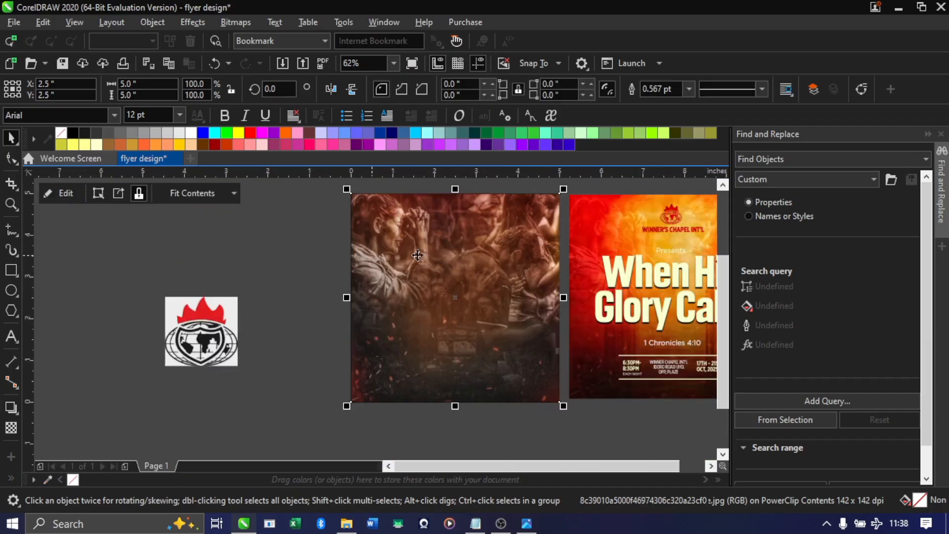
Reopen the PowerClip contents and examine how the crowd image overlaps the frame's edges, then close the editing mode
{"action": "double_click", "coordinate": [420, 232]}
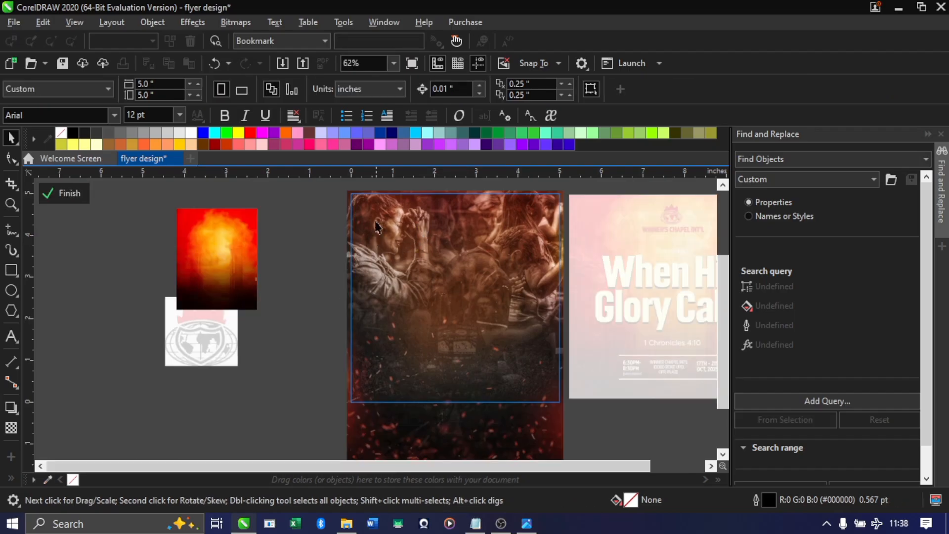
{"action": "scroll", "coordinate": [362, 192], "scroll_direction": "up", "scroll_amount": 2}
{"action": "scroll", "coordinate": [381, 346], "scroll_direction": "up", "scroll_amount": 6}
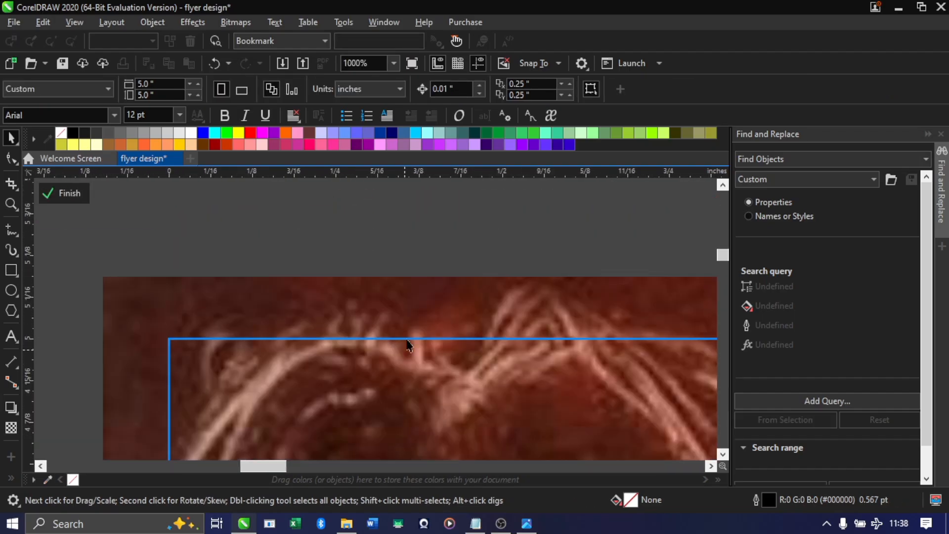
{"action": "scroll", "coordinate": [382, 320], "scroll_direction": "down", "scroll_amount": 7}
{"action": "scroll", "coordinate": [364, 348], "scroll_direction": "up", "scroll_amount": 2}
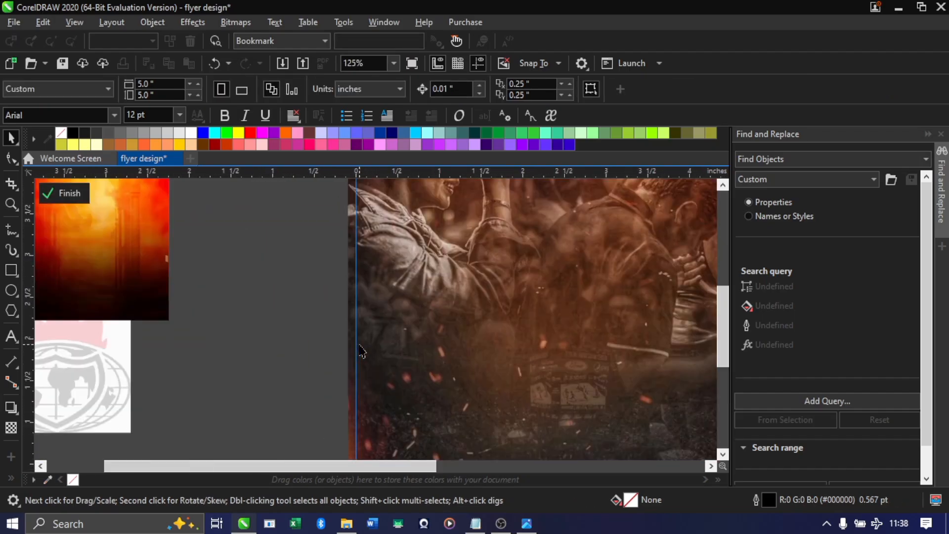
{"action": "scroll", "coordinate": [364, 348], "scroll_direction": "down", "scroll_amount": 2}
{"action": "scroll", "coordinate": [433, 323], "scroll_direction": "up", "scroll_amount": 2}
{"action": "scroll", "coordinate": [448, 331], "scroll_direction": "down", "scroll_amount": 2}
{"action": "scroll", "coordinate": [420, 353], "scroll_direction": "up", "scroll_amount": 2}
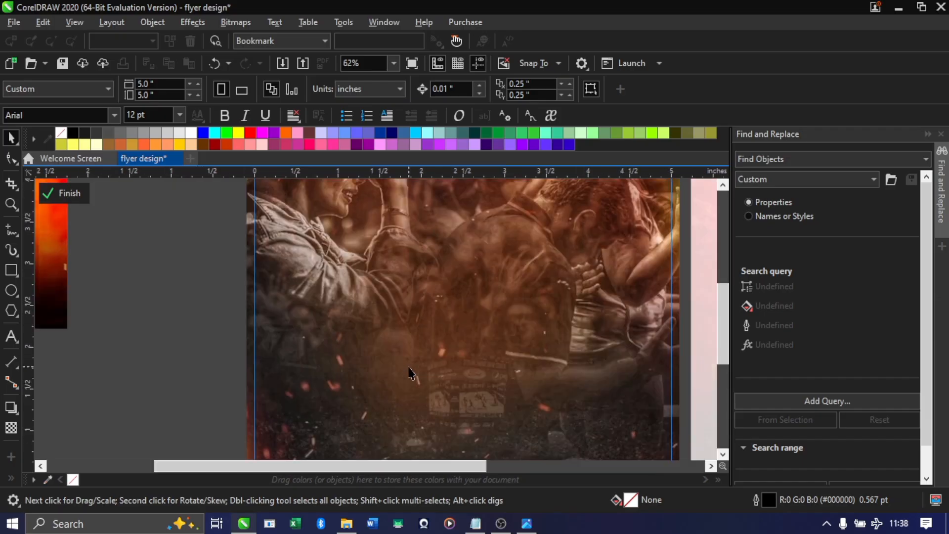
{"action": "scroll", "coordinate": [395, 346], "scroll_direction": "down", "scroll_amount": 2}
{"action": "left_click", "coordinate": [69, 194]}
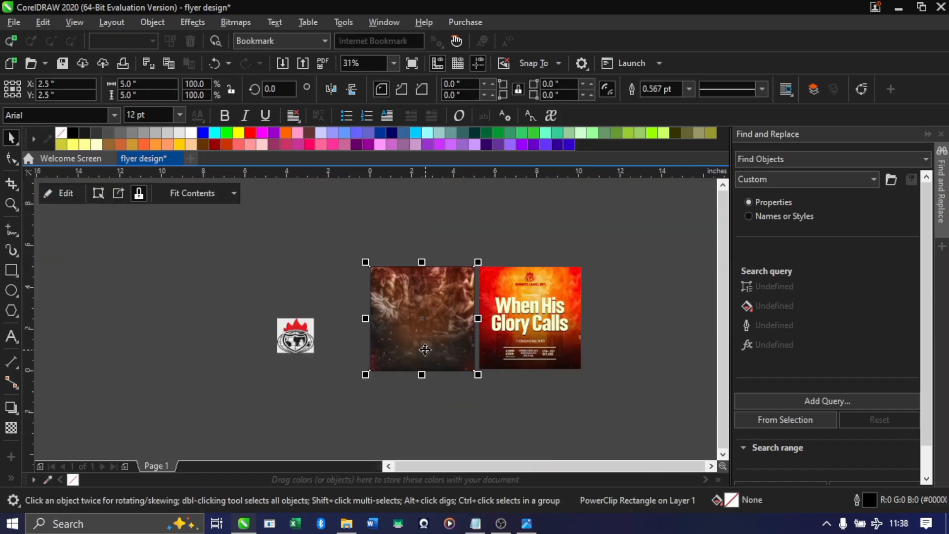
Inside the PowerClip, enlarge the fiery image proportionally to about 5.8 × 7.25 inches
{"action": "scroll", "coordinate": [429, 349], "scroll_direction": "up", "scroll_amount": 1}
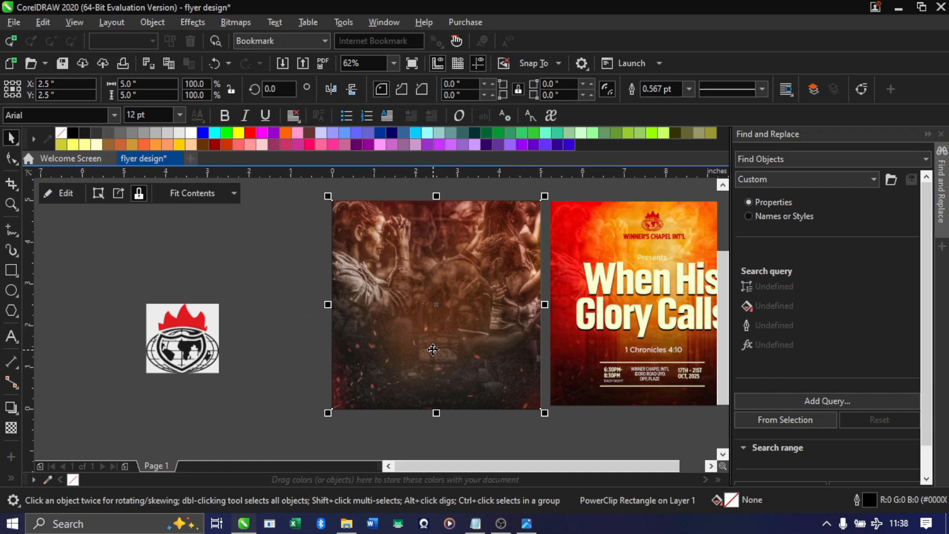
{"action": "double_click", "coordinate": [406, 325]}
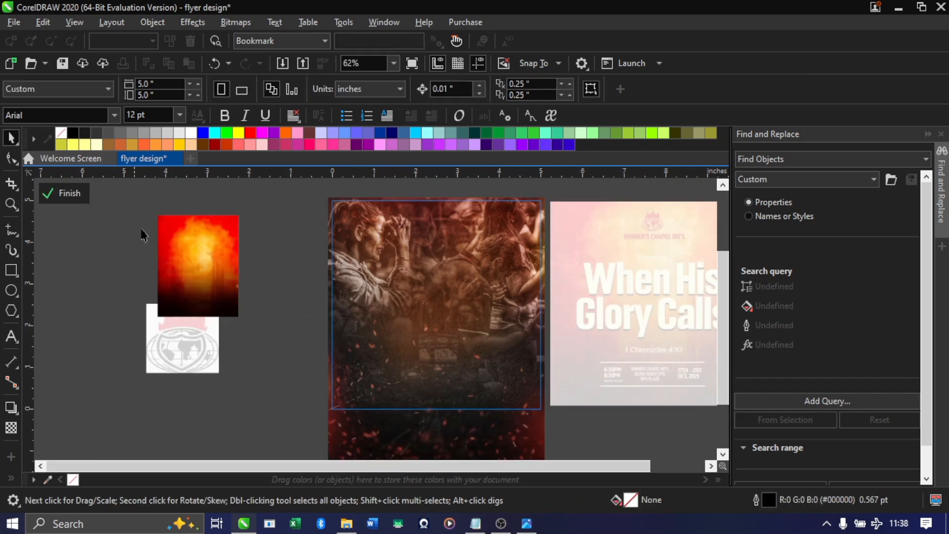
{"action": "left_click", "coordinate": [177, 248]}
{"action": "left_click_drag", "start_coordinate": [220, 265], "coordinate": [334, 395]}
{"action": "scroll", "coordinate": [244, 265], "scroll_direction": "down", "scroll_amount": 2}
Place the fiery image over the crowd image, centred horizontally on the frame and overlapping its upper edge, and finish editing the PowerClip
{"action": "left_click_drag", "start_coordinate": [257, 332], "coordinate": [326, 310]}
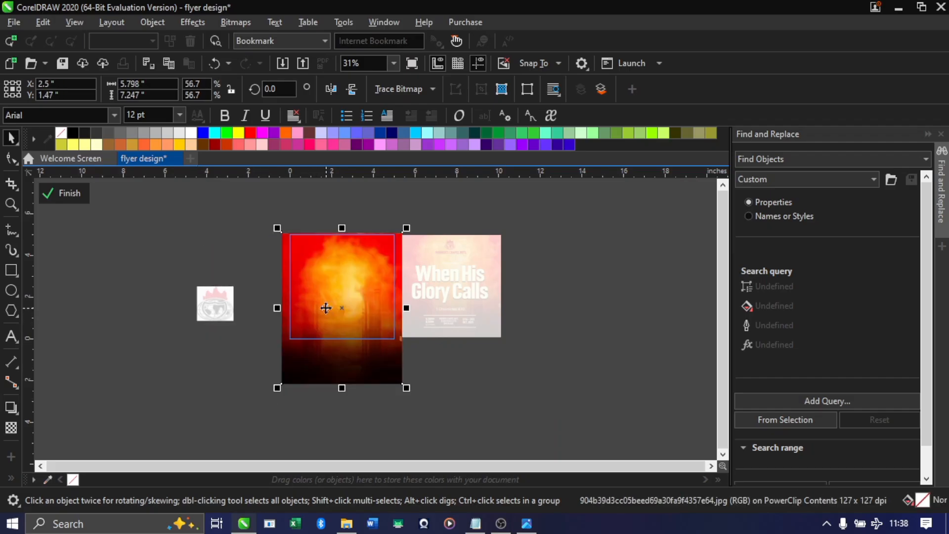
{"action": "key", "text": "ctrl+z"}
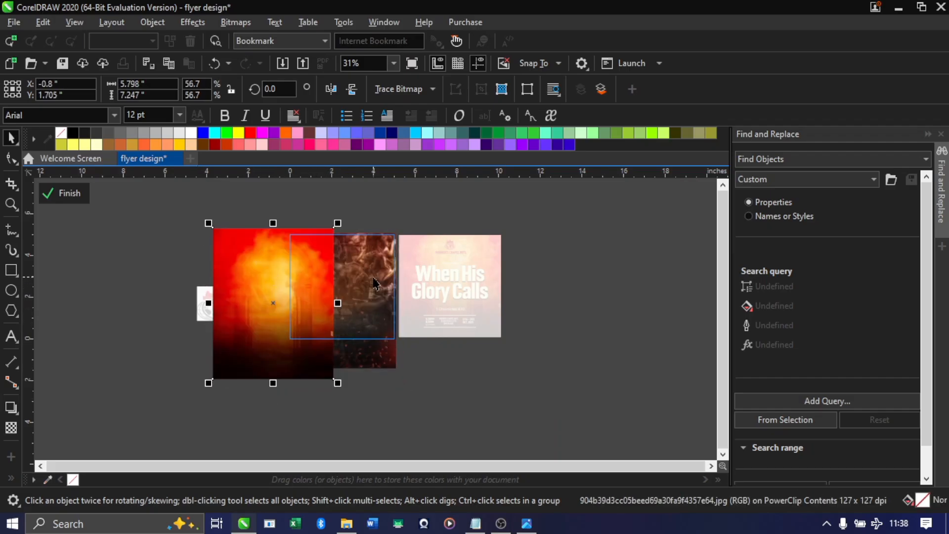
{"action": "left_click_drag", "start_coordinate": [258, 286], "coordinate": [335, 264]}
{"action": "scroll", "coordinate": [343, 247], "scroll_direction": "up", "scroll_amount": 5}
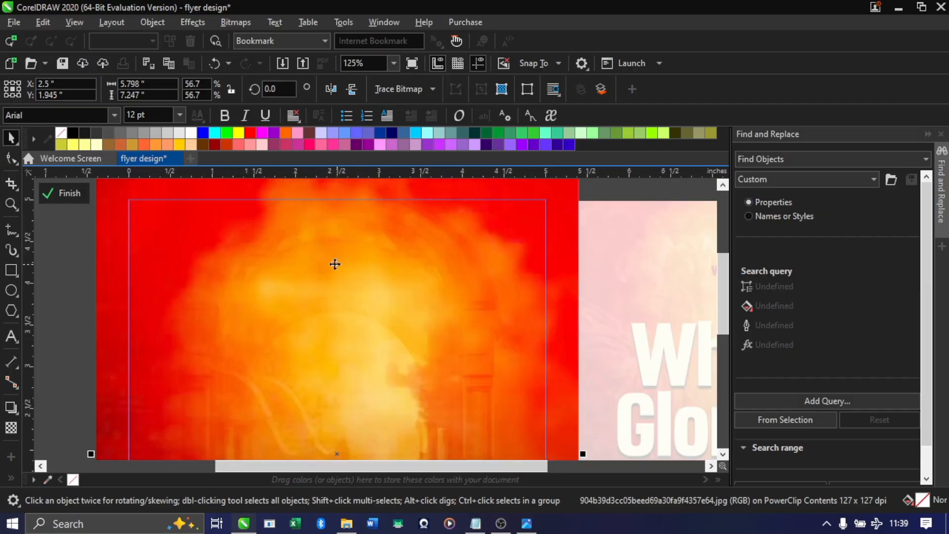
{"action": "scroll", "coordinate": [335, 265], "scroll_direction": "down", "scroll_amount": 3}
{"action": "scroll", "coordinate": [324, 278], "scroll_direction": "up", "scroll_amount": 1}
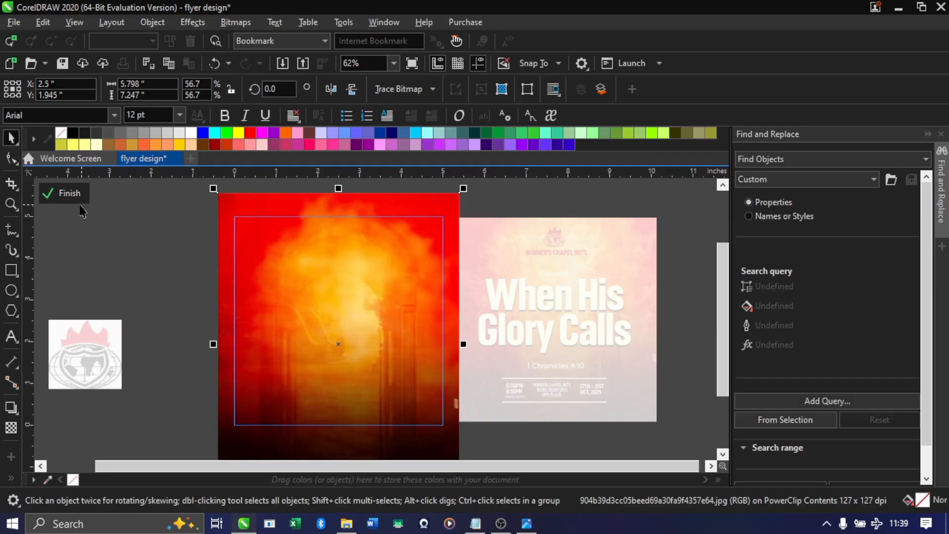
{"action": "left_click", "coordinate": [63, 193]}
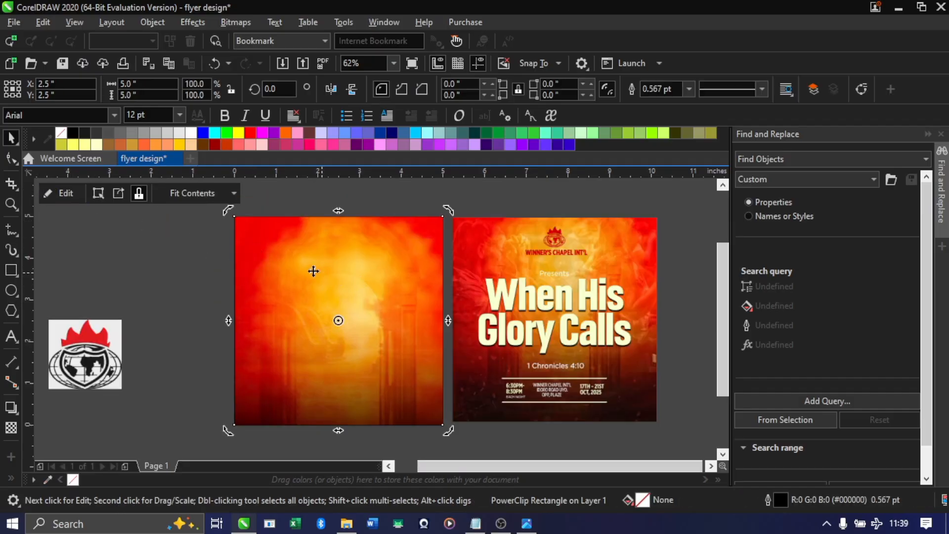
Compare the fiery background with the sample flyer, examining how the praying figure blends into the sample's background
{"action": "left_click", "coordinate": [215, 255]}
{"action": "scroll", "coordinate": [330, 273], "scroll_direction": "down", "scroll_amount": 2}
{"action": "scroll", "coordinate": [323, 278], "scroll_direction": "up", "scroll_amount": 2}
{"action": "scroll", "coordinate": [348, 275], "scroll_direction": "down", "scroll_amount": 1}
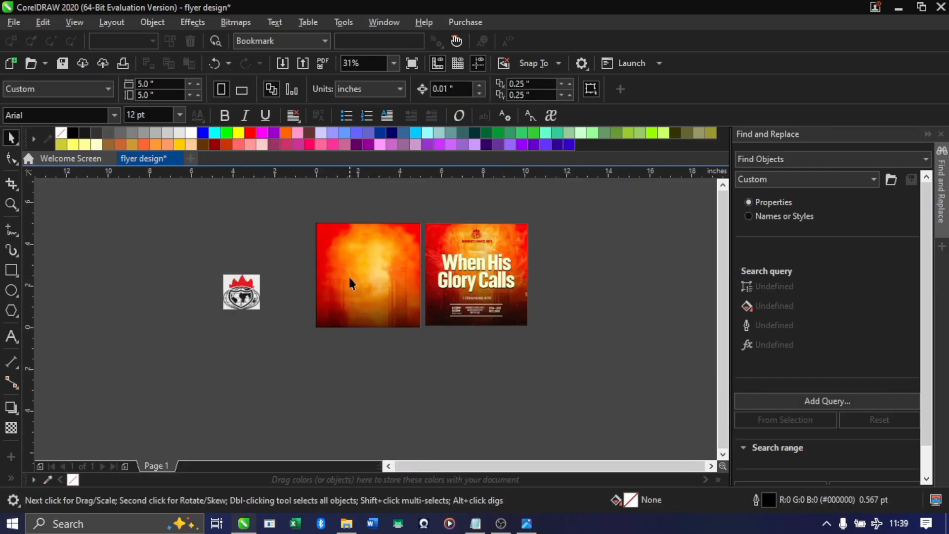
{"action": "scroll", "coordinate": [356, 261], "scroll_direction": "up", "scroll_amount": 1}
{"action": "left_click", "coordinate": [354, 275]}
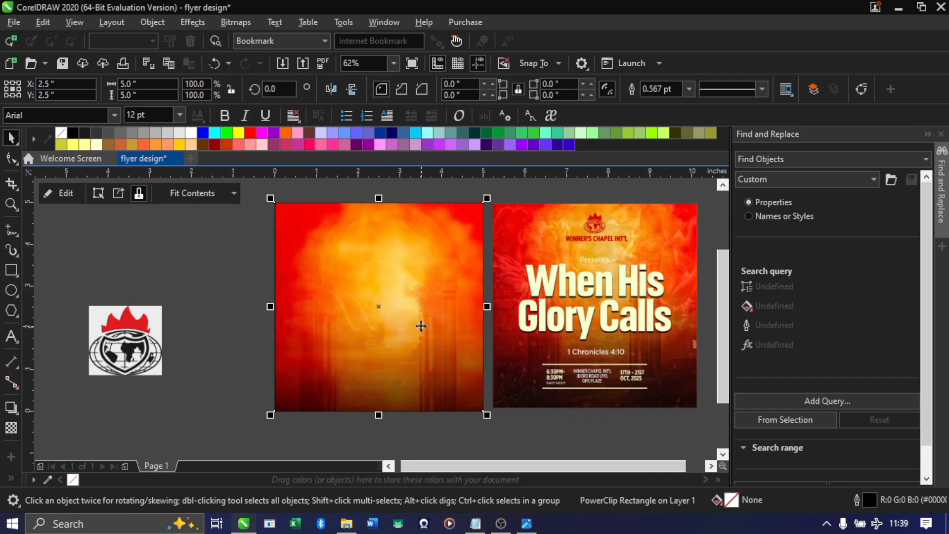
{"action": "scroll", "coordinate": [524, 261], "scroll_direction": "up", "scroll_amount": 4}
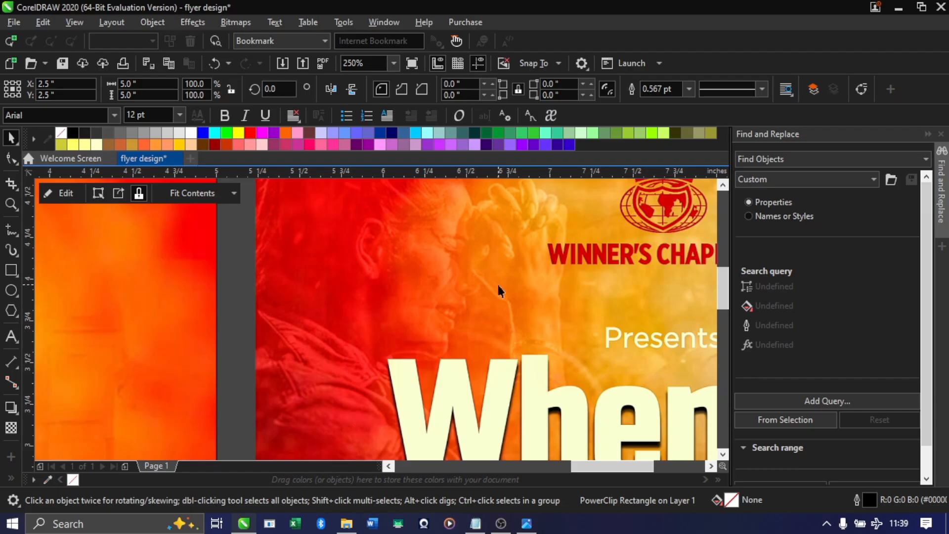
{"action": "scroll", "coordinate": [503, 289], "scroll_direction": "down", "scroll_amount": 6}
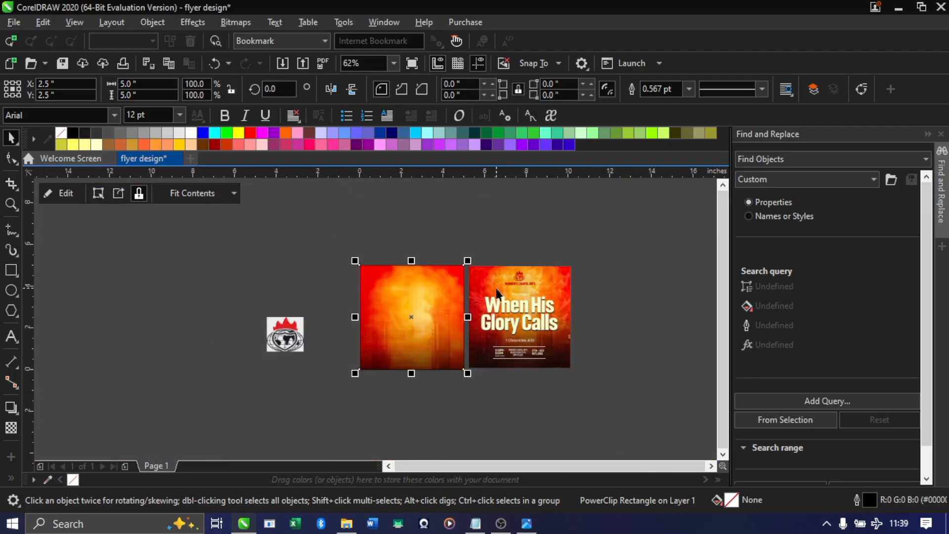
{"action": "scroll", "coordinate": [423, 342], "scroll_direction": "up", "scroll_amount": 2}
{"action": "double_click", "coordinate": [423, 323]}
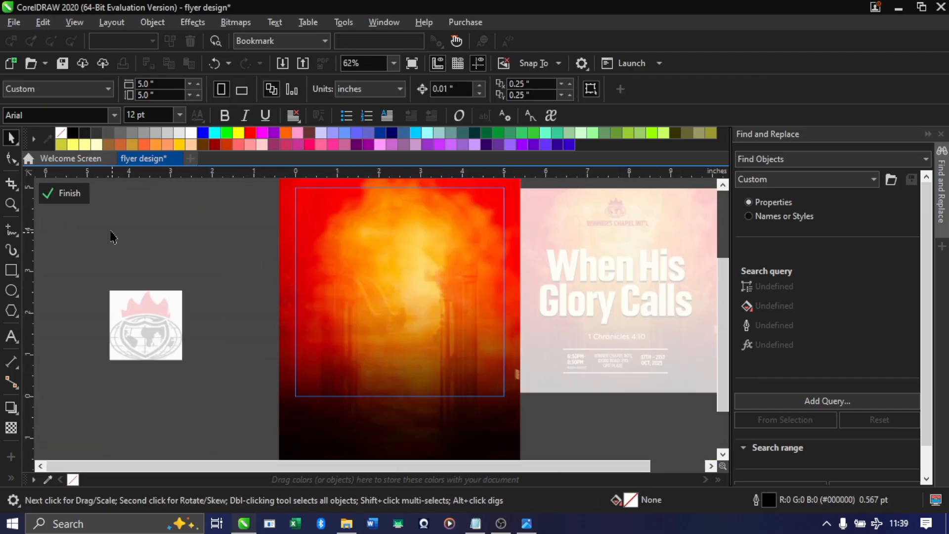
{"action": "left_click", "coordinate": [68, 194]}
{"action": "left_click", "coordinate": [300, 230]}
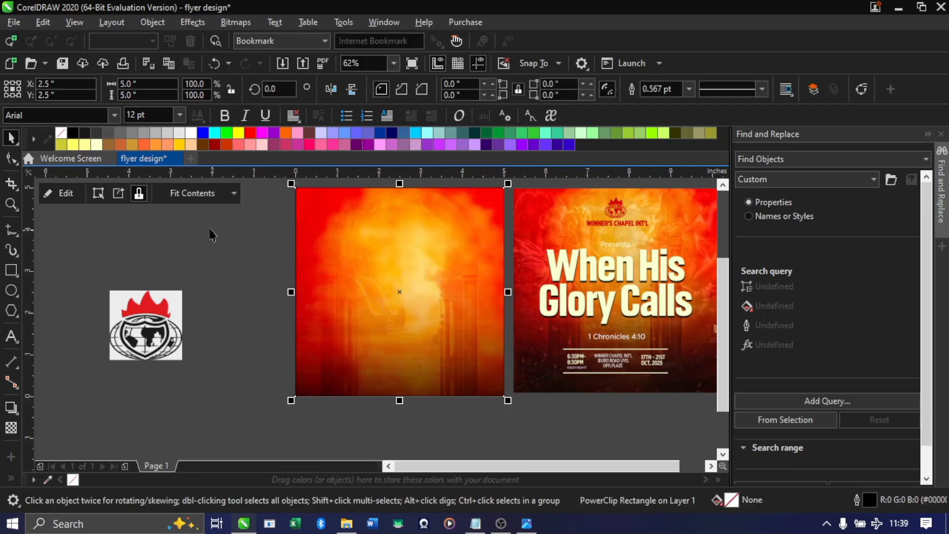
Inside the PowerClip, apply a uniform transparency of 35 to the fiery image so the crowd image shows through
{"action": "left_click", "coordinate": [60, 193]}
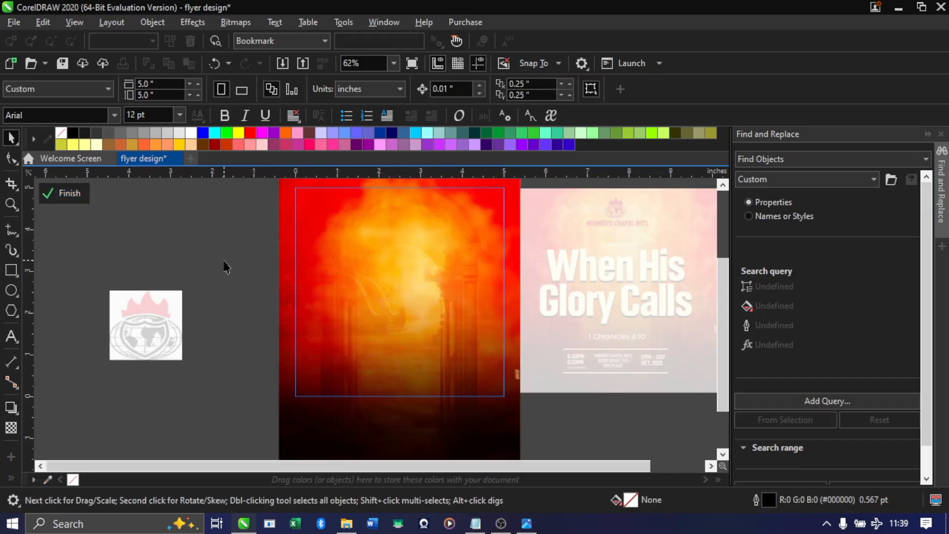
{"action": "left_click", "coordinate": [390, 261]}
{"action": "scroll", "coordinate": [394, 288], "scroll_direction": "down", "scroll_amount": 2}
{"action": "scroll", "coordinate": [394, 262], "scroll_direction": "up", "scroll_amount": 2}
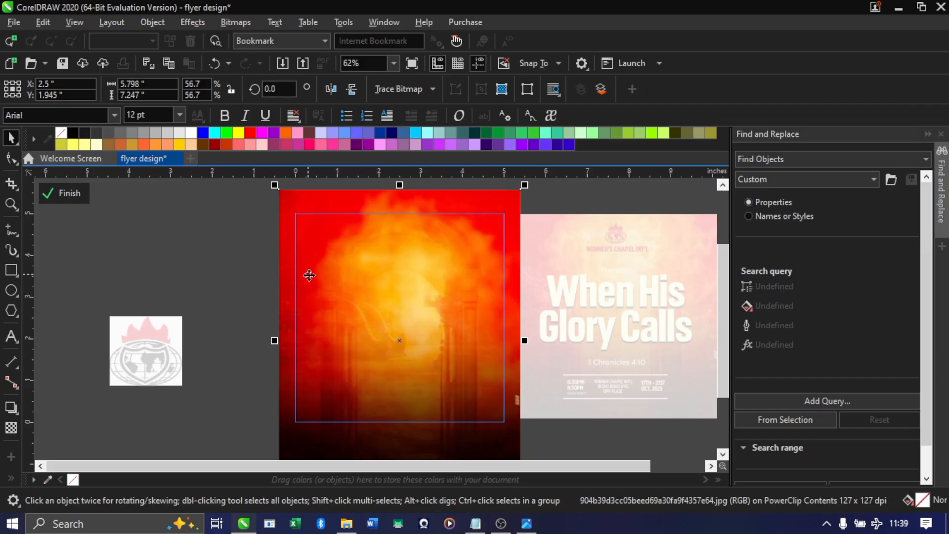
{"action": "left_click", "coordinate": [11, 428]}
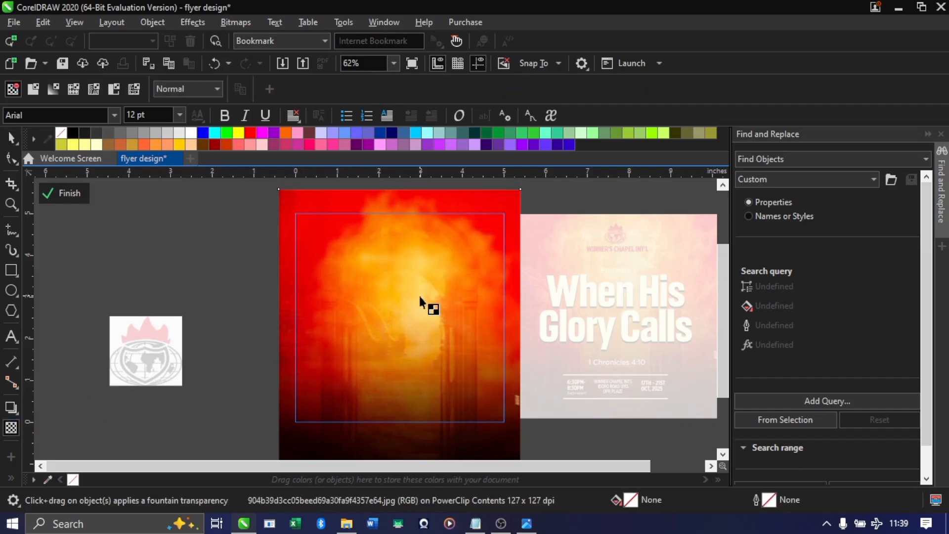
{"action": "scroll", "coordinate": [357, 260], "scroll_direction": "down", "scroll_amount": 2}
{"action": "scroll", "coordinate": [373, 402], "scroll_direction": "up", "scroll_amount": 2}
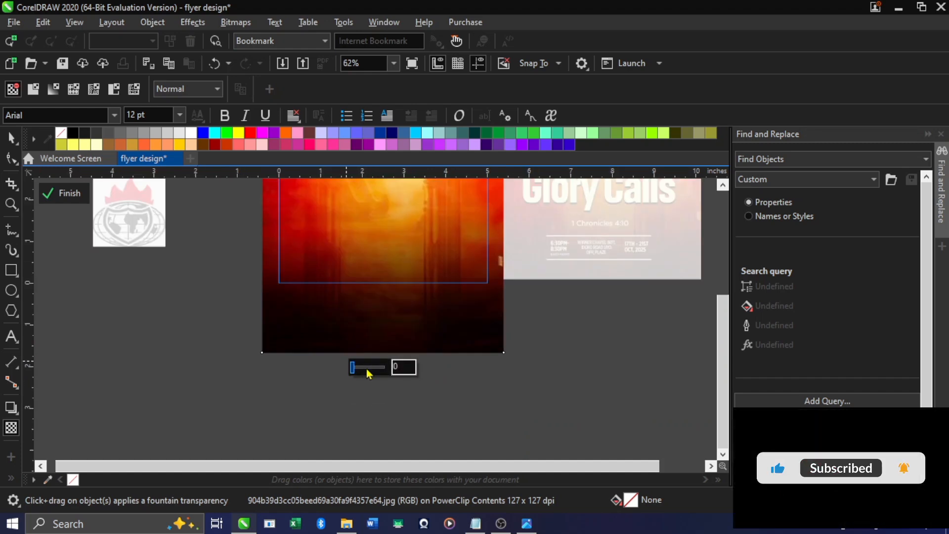
{"action": "left_click_drag", "start_coordinate": [361, 366], "coordinate": [365, 370]}
{"action": "double_click", "coordinate": [400, 368]}
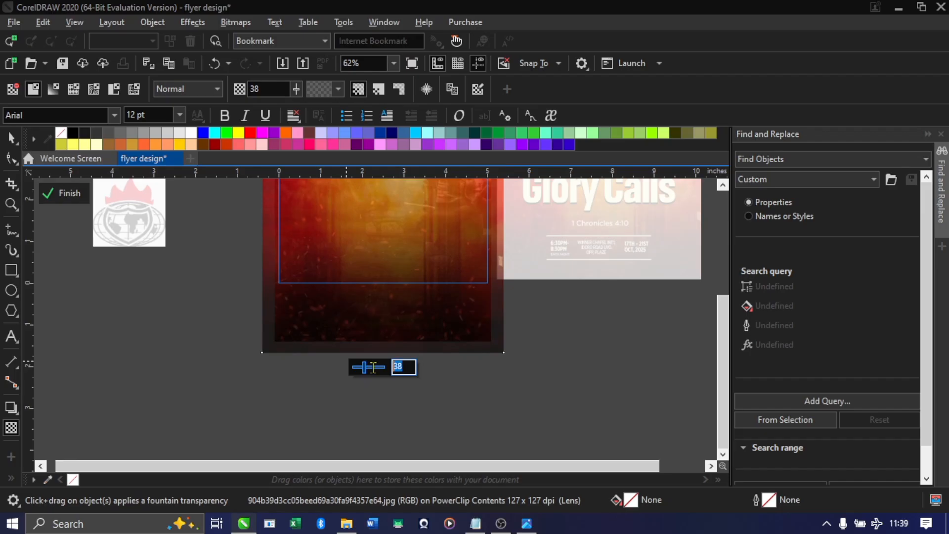
{"action": "type", "text": "35"}
{"action": "key", "text": "Return"}
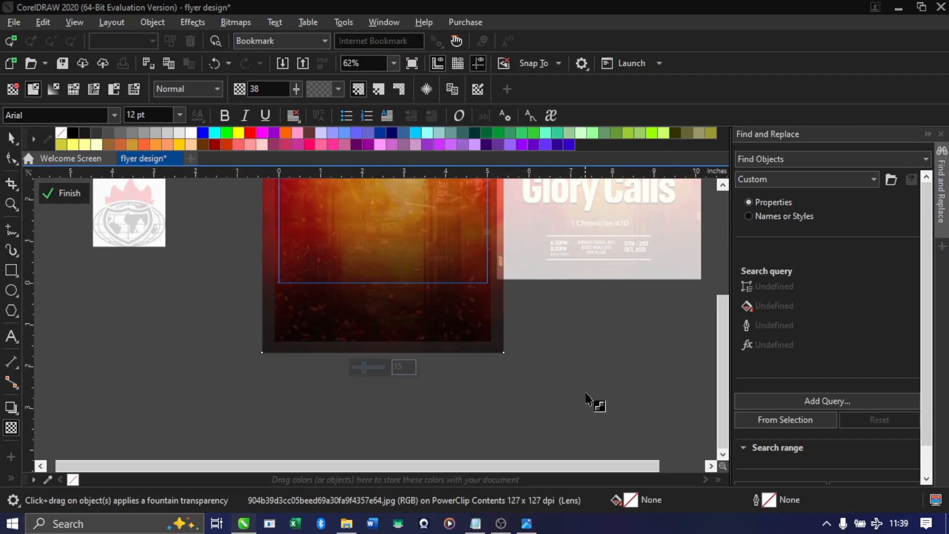
Check the blend of the fiery and crowd images, finish editing the PowerClip, and compare the background with the sample flyer
{"action": "scroll", "coordinate": [341, 332], "scroll_direction": "down", "scroll_amount": 3}
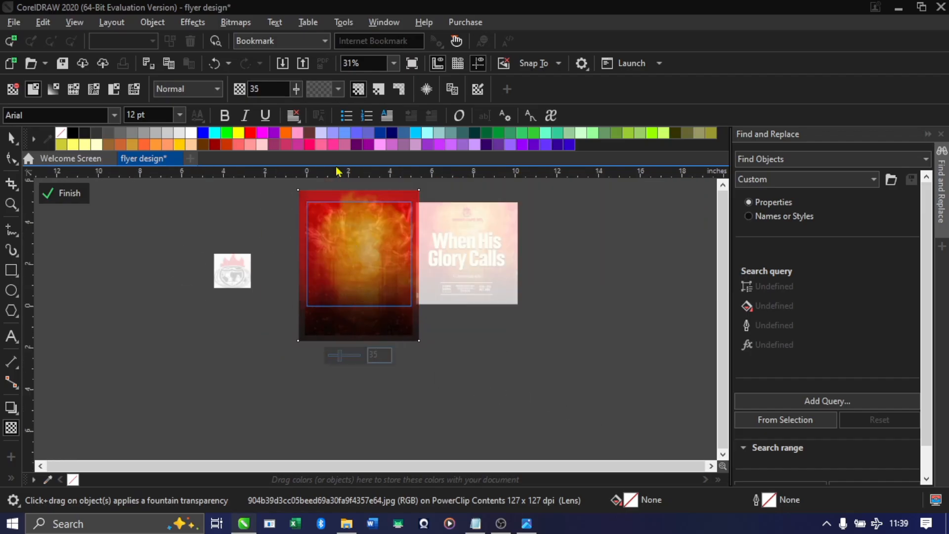
{"action": "scroll", "coordinate": [348, 253], "scroll_direction": "up", "scroll_amount": 2}
{"action": "scroll", "coordinate": [310, 231], "scroll_direction": "down", "scroll_amount": 2}
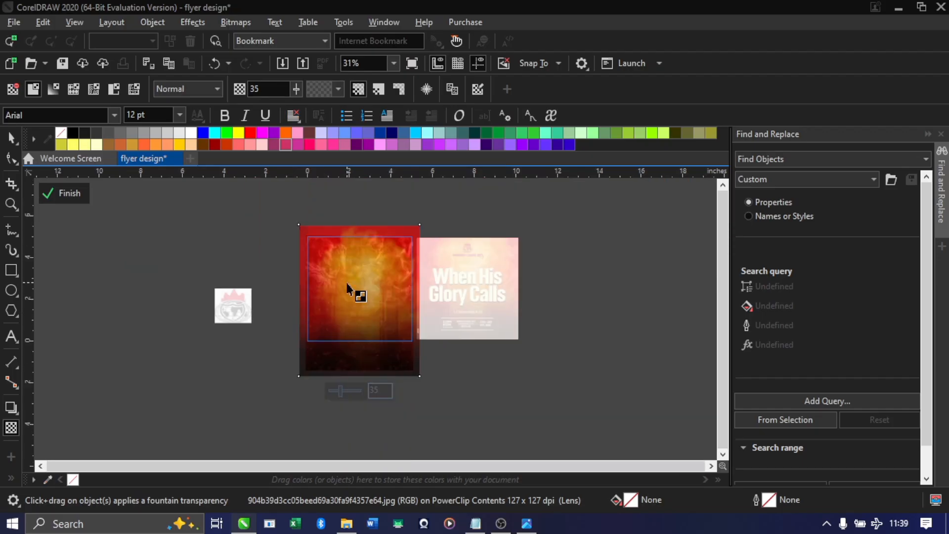
{"action": "scroll", "coordinate": [354, 290], "scroll_direction": "up", "scroll_amount": 2}
{"action": "scroll", "coordinate": [346, 247], "scroll_direction": "up", "scroll_amount": 1}
{"action": "scroll", "coordinate": [359, 267], "scroll_direction": "down", "scroll_amount": 1}
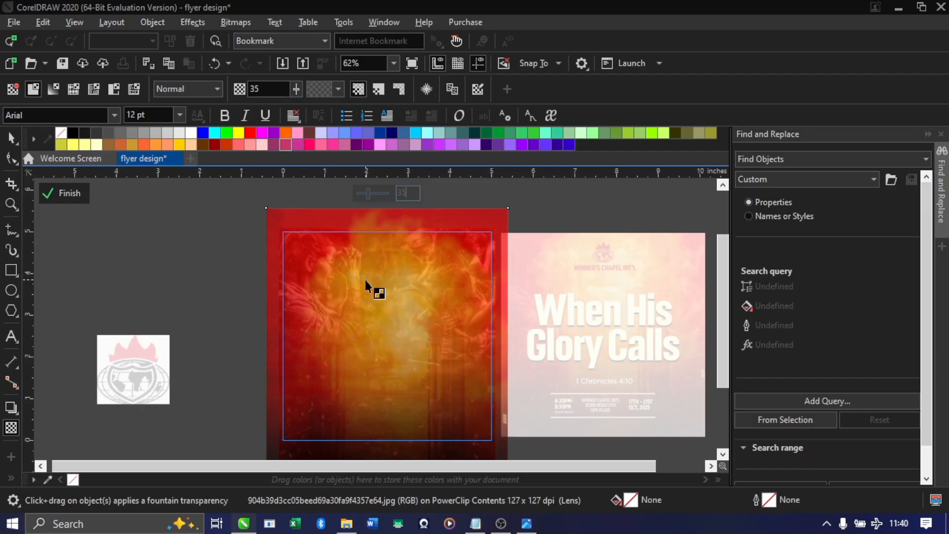
{"action": "left_click", "coordinate": [64, 193]}
{"action": "scroll", "coordinate": [192, 287], "scroll_direction": "down", "scroll_amount": 1}
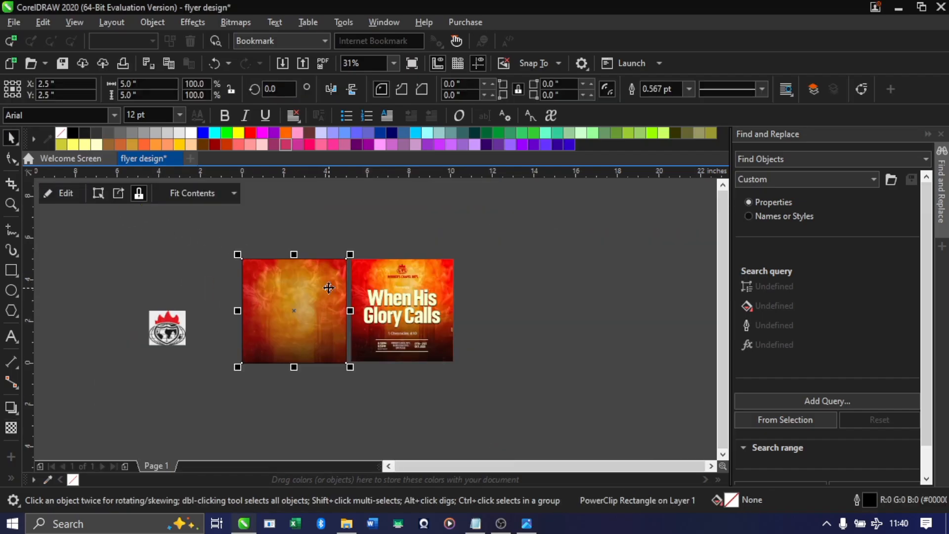
{"action": "scroll", "coordinate": [264, 287], "scroll_direction": "up", "scroll_amount": 1}
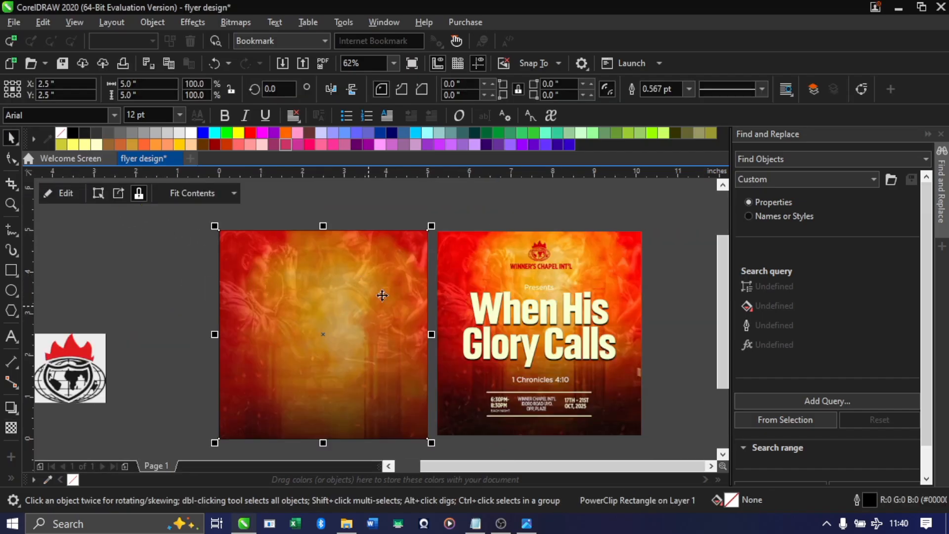
{"action": "left_click", "coordinate": [320, 286]}
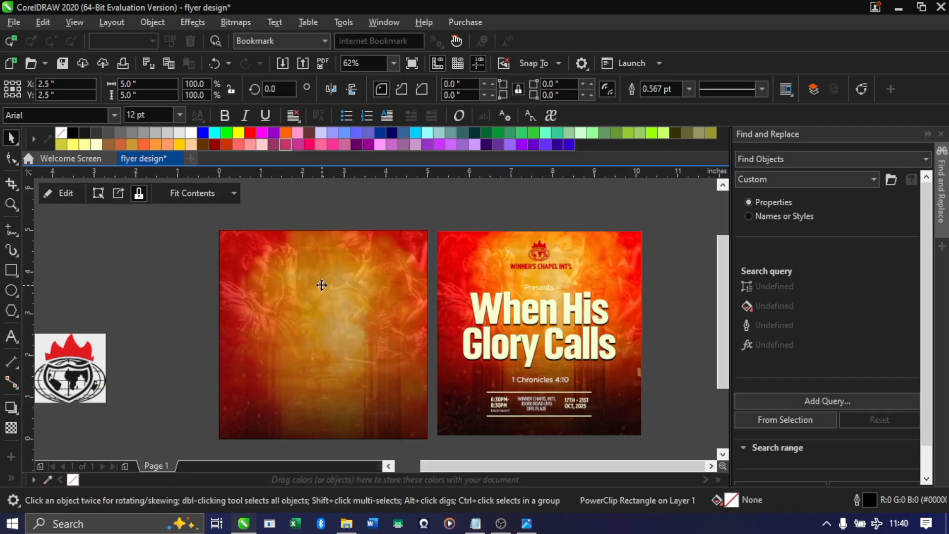
{"action": "left_click", "coordinate": [321, 286]}
{"action": "left_click", "coordinate": [320, 286]}
{"action": "key", "text": "Escape"}
{"action": "left_click_drag", "start_coordinate": [320, 285], "coordinate": [325, 256]}
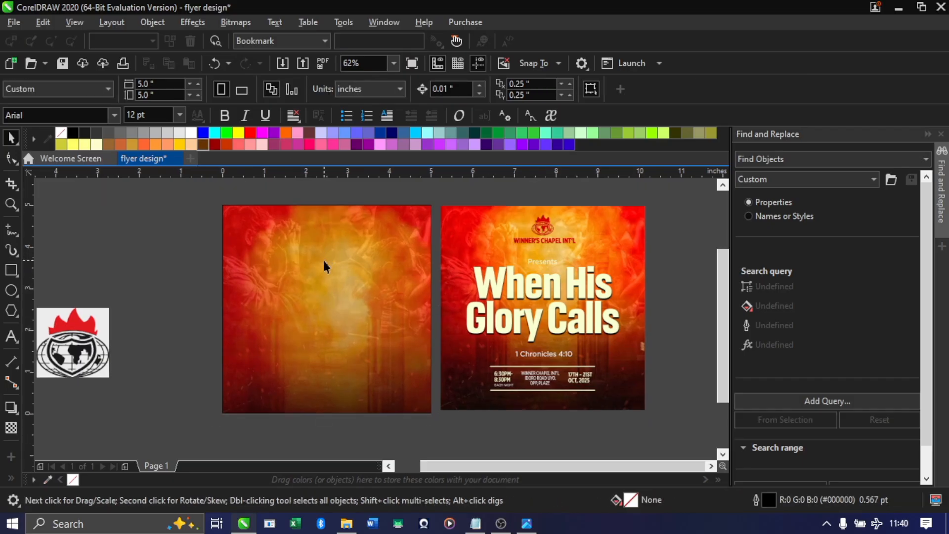
Move the church logo image up beside the background, centred at about X -1.6 and Y 3.92 inches
{"action": "left_click_drag", "start_coordinate": [81, 349], "coordinate": [177, 250]}
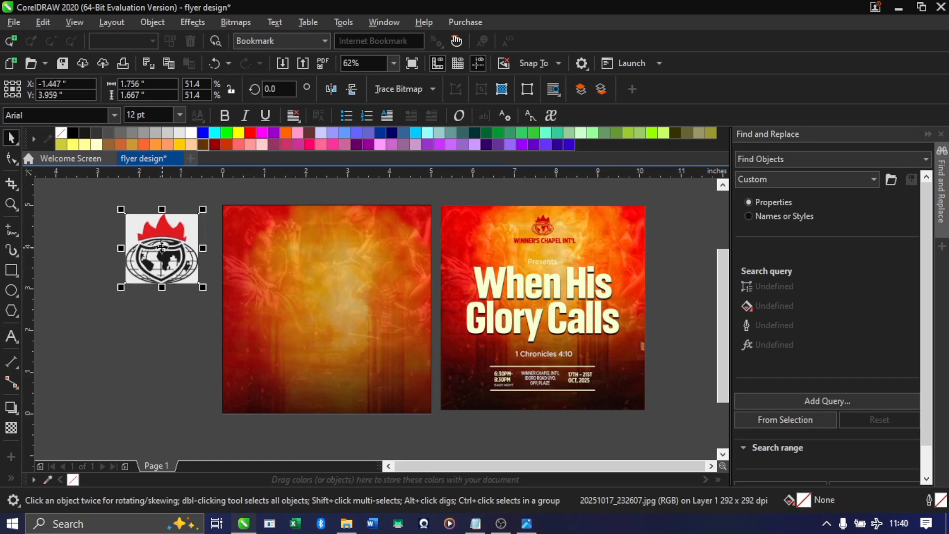
{"action": "scroll", "coordinate": [125, 216], "scroll_direction": "up", "scroll_amount": 3}
{"action": "scroll", "coordinate": [142, 233], "scroll_direction": "down", "scroll_amount": 2}
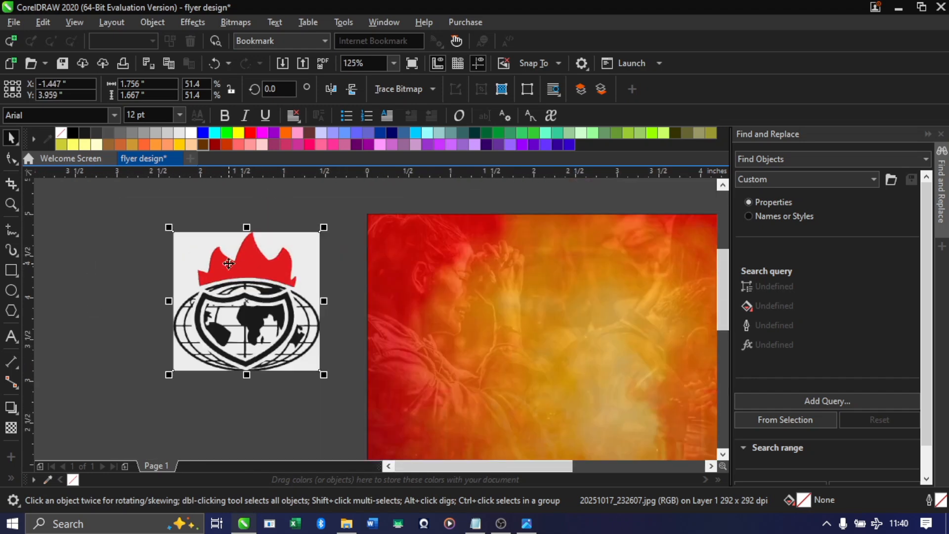
{"action": "scroll", "coordinate": [205, 287], "scroll_direction": "down", "scroll_amount": 3}
{"action": "scroll", "coordinate": [205, 285], "scroll_direction": "up", "scroll_amount": 2}
{"action": "left_click_drag", "start_coordinate": [221, 261], "coordinate": [182, 256]}
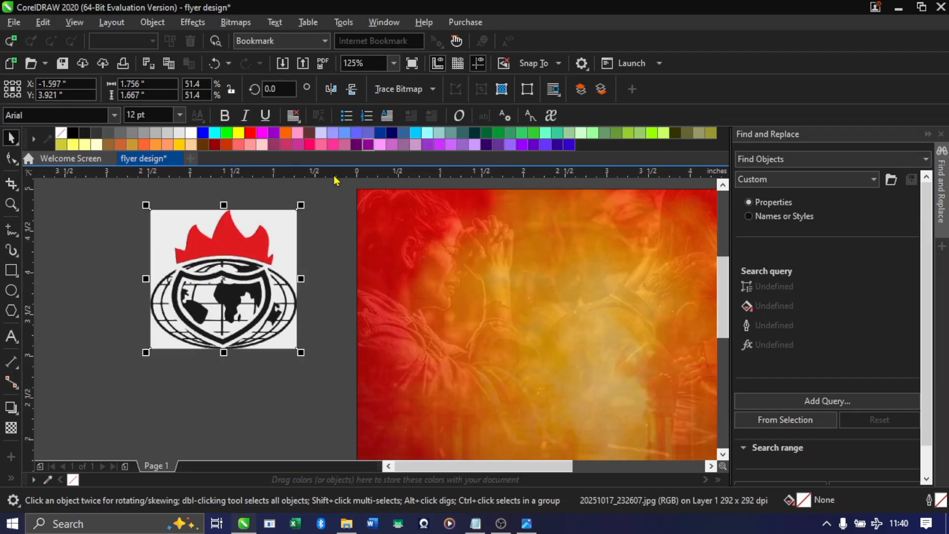
Trace the logo bitmap with the Detailed Logo outline trace, switching the background colour removal from Automatically to Specify
{"action": "left_click", "coordinate": [424, 96]}
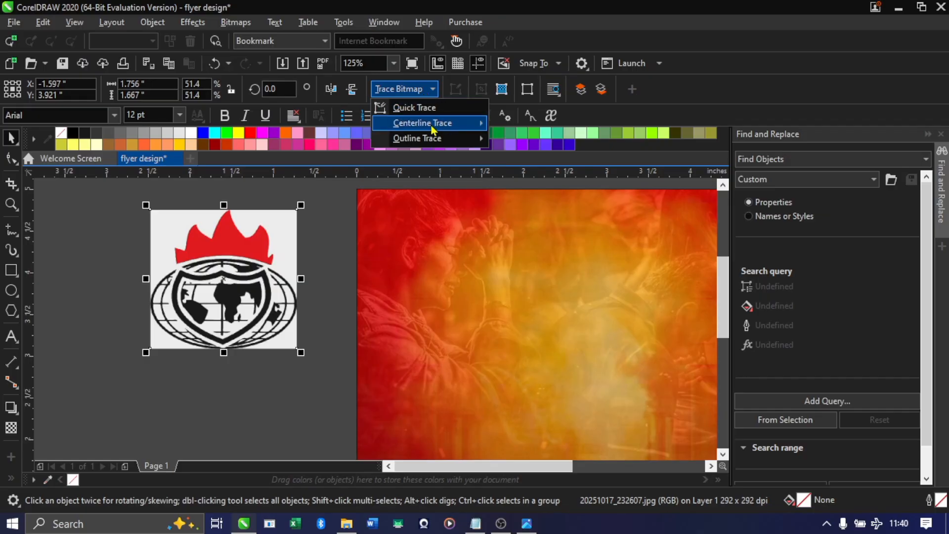
{"action": "mouse_move", "coordinate": [450, 140]}
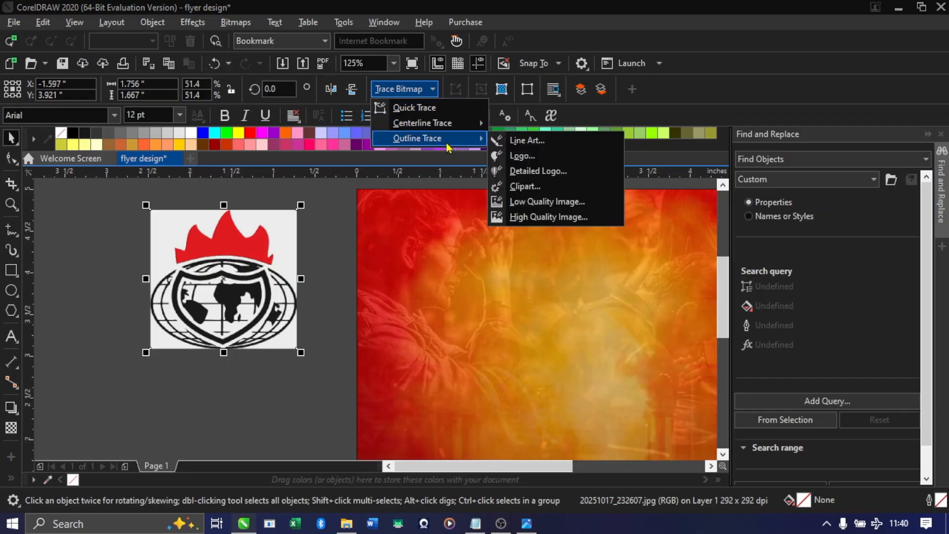
{"action": "left_click", "coordinate": [531, 172]}
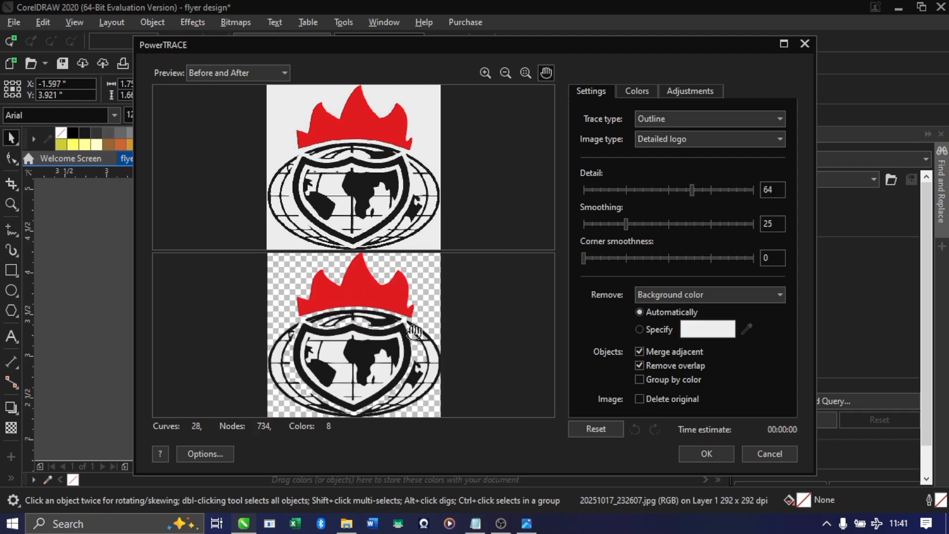
{"action": "left_click", "coordinate": [640, 330]}
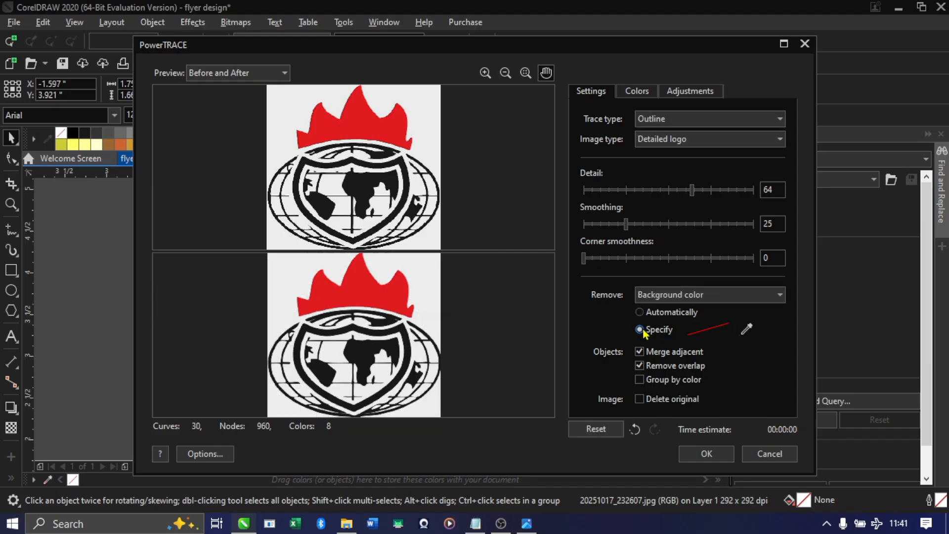
{"action": "left_click", "coordinate": [705, 453]}
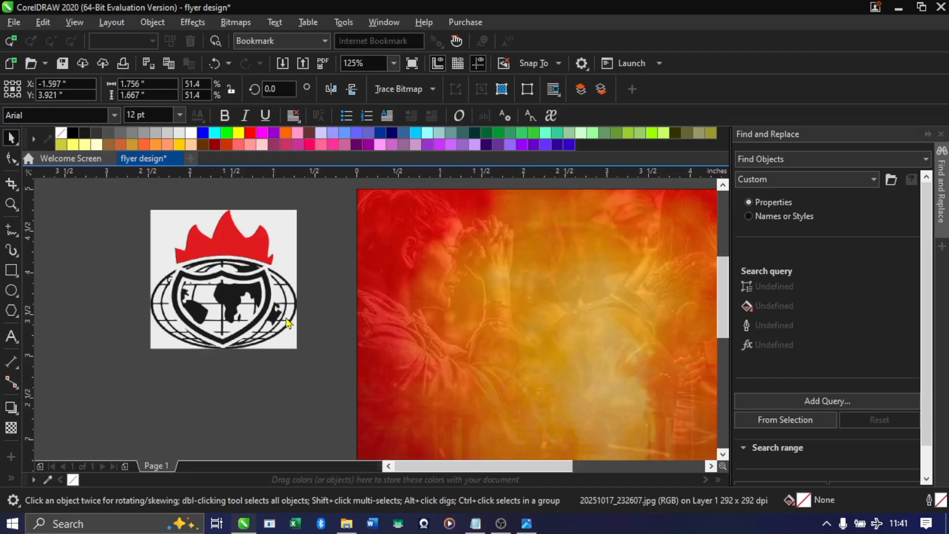
Separate the traced logo from the original bitmap and delete the original bitmap
{"action": "scroll", "coordinate": [273, 323], "scroll_direction": "down", "scroll_amount": 1}
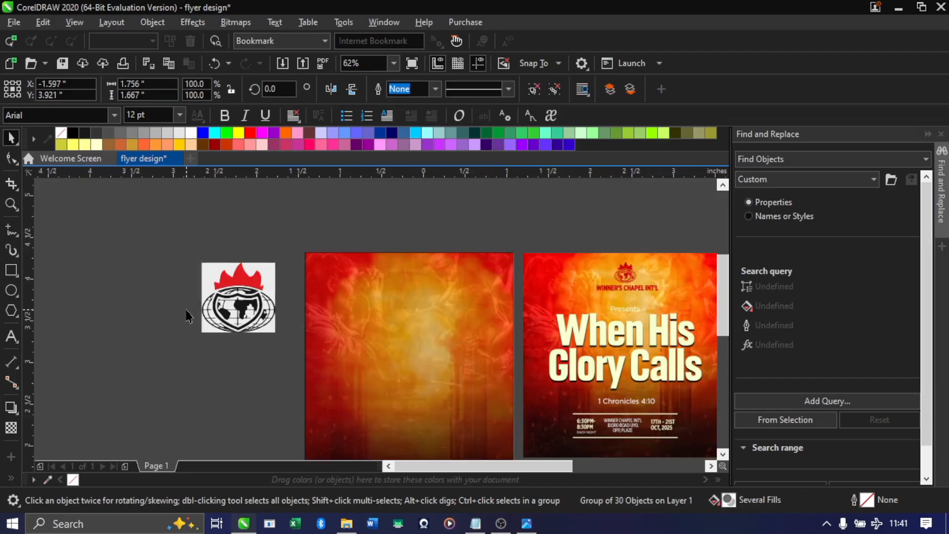
{"action": "scroll", "coordinate": [186, 317], "scroll_direction": "up", "scroll_amount": 1}
{"action": "left_click_drag", "start_coordinate": [278, 283], "coordinate": [143, 284]}
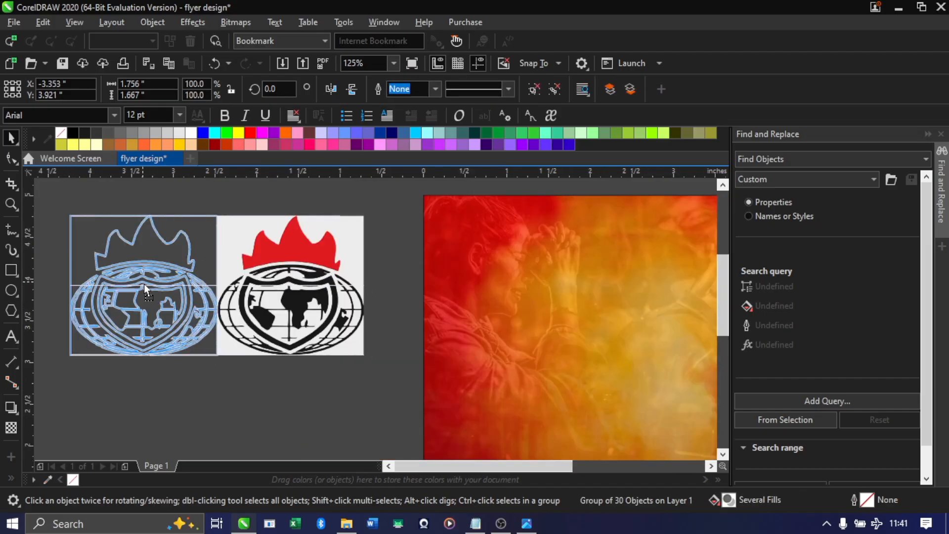
{"action": "left_click_drag", "start_coordinate": [271, 295], "coordinate": [302, 295]}
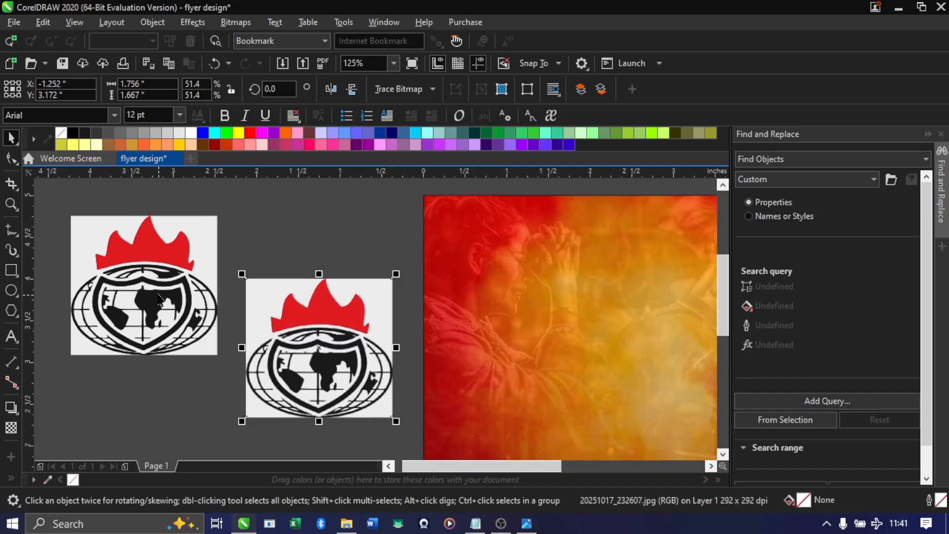
{"action": "left_click_drag", "start_coordinate": [161, 296], "coordinate": [168, 290]}
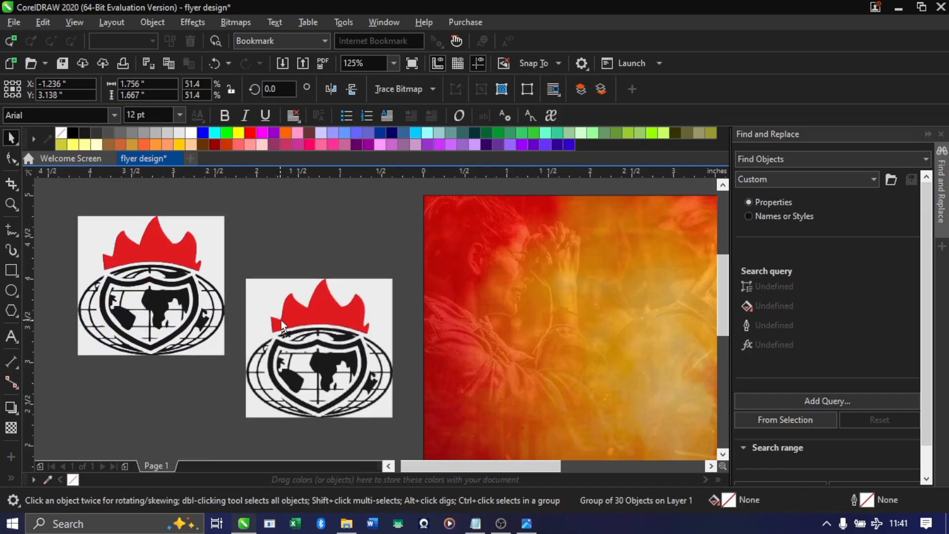
{"action": "left_click_drag", "start_coordinate": [281, 319], "coordinate": [305, 305]}
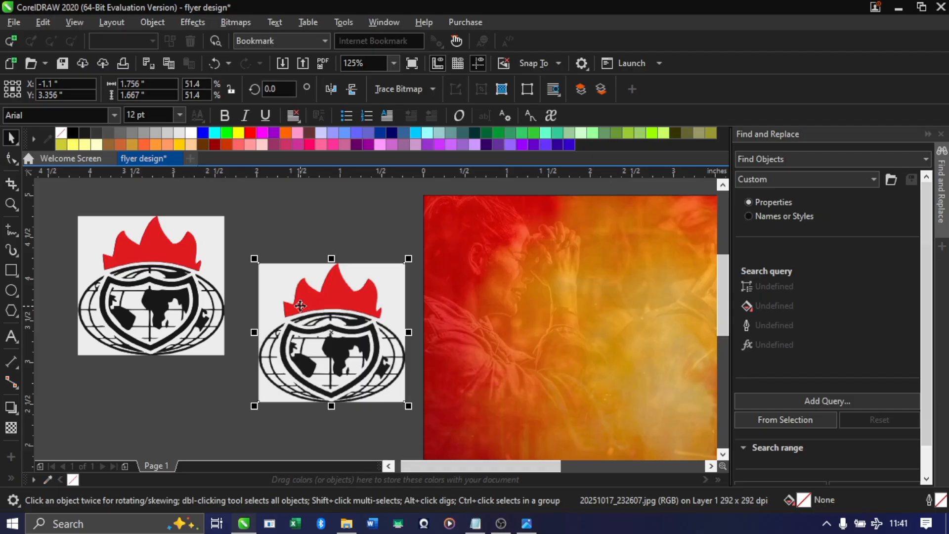
{"action": "key", "text": "Delete"}
Move the traced logo closer to the background, at about X -1.7 and Y 3.85 inches, and ungroup it into individual objects
{"action": "left_click_drag", "start_coordinate": [151, 270], "coordinate": [280, 276]}
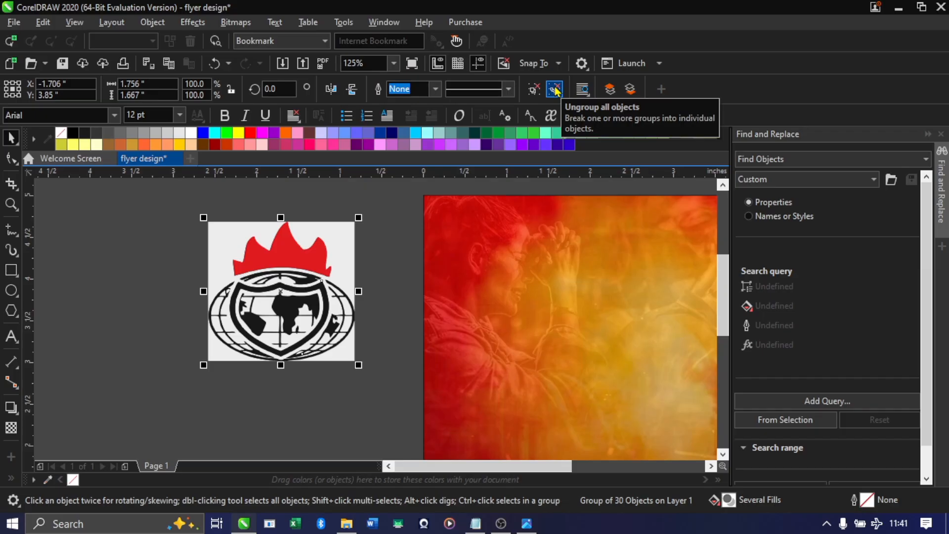
{"action": "key", "text": "ctrl+u"}
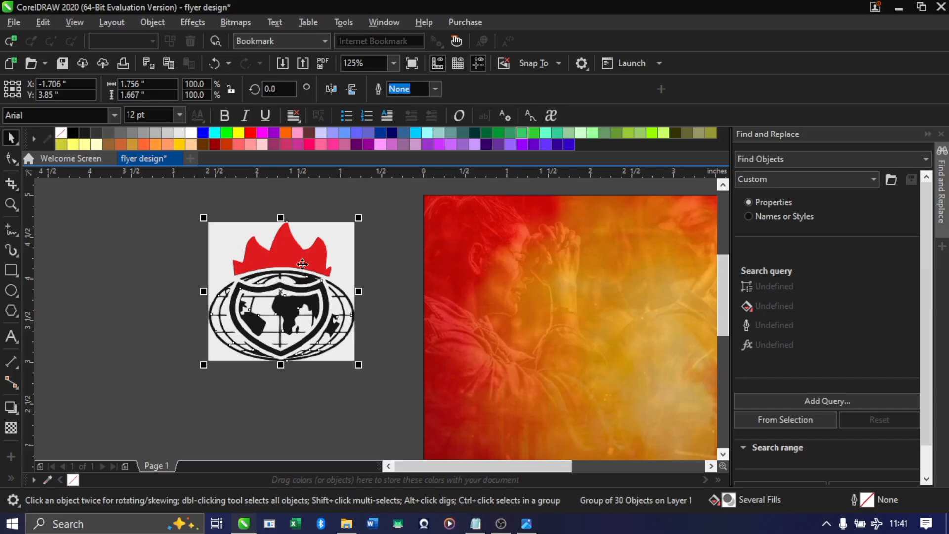
{"action": "left_click", "coordinate": [316, 262]}
{"action": "left_click", "coordinate": [204, 250]}
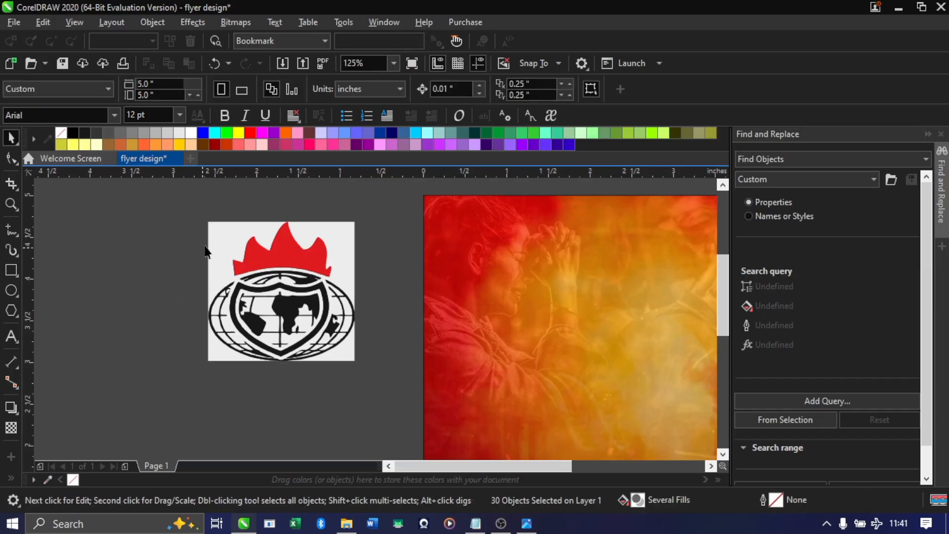
Delete the large light grey backdrop behind the traced logo and the leftover light grey piece at its lower-right corner
{"action": "left_click_drag", "start_coordinate": [218, 233], "coordinate": [170, 248]}
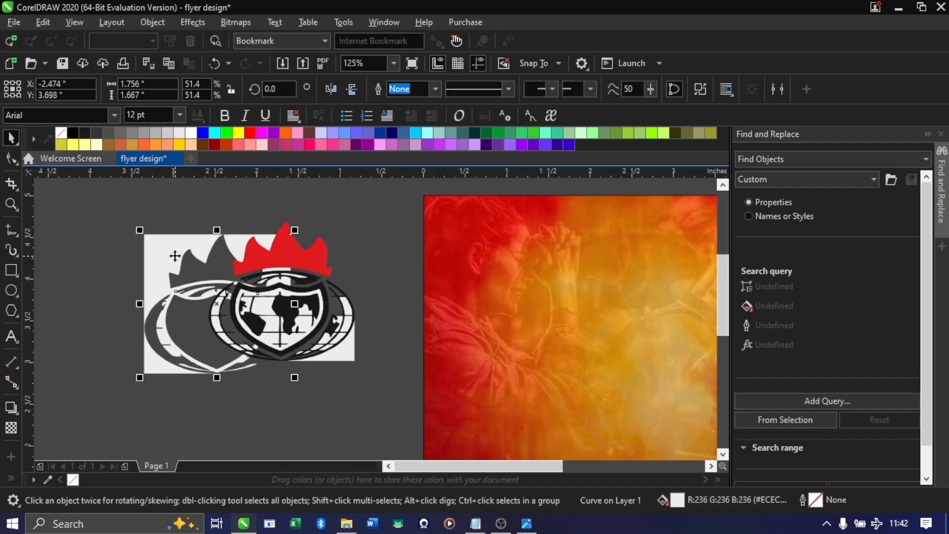
{"action": "key", "text": "Delete"}
{"action": "scroll", "coordinate": [333, 319], "scroll_direction": "up", "scroll_amount": 2}
{"action": "scroll", "coordinate": [380, 329], "scroll_direction": "down", "scroll_amount": 2}
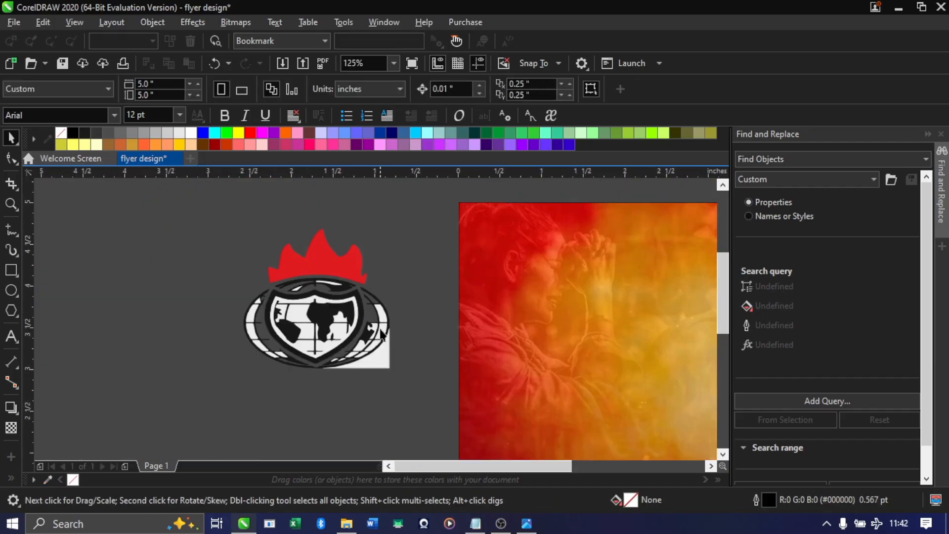
{"action": "scroll", "coordinate": [380, 335], "scroll_direction": "up", "scroll_amount": 1}
{"action": "left_click", "coordinate": [378, 356]}
{"action": "key", "text": "Delete"}
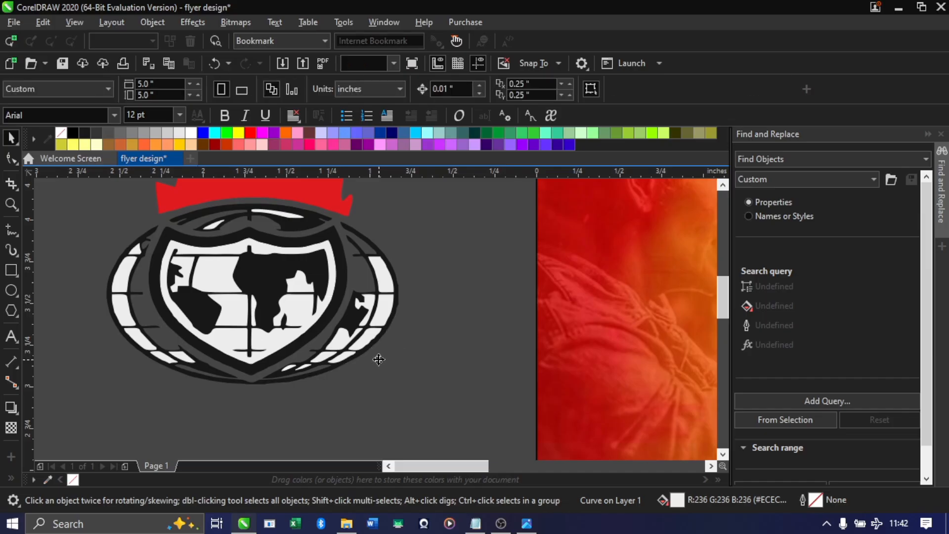
Delete the light pieces filling the grid cells along the outer right side and lower right of the logo's globe
{"action": "left_click", "coordinate": [388, 281]}
{"action": "key", "text": "Delete"}
{"action": "left_click", "coordinate": [385, 313]}
{"action": "key", "text": "Delete"}
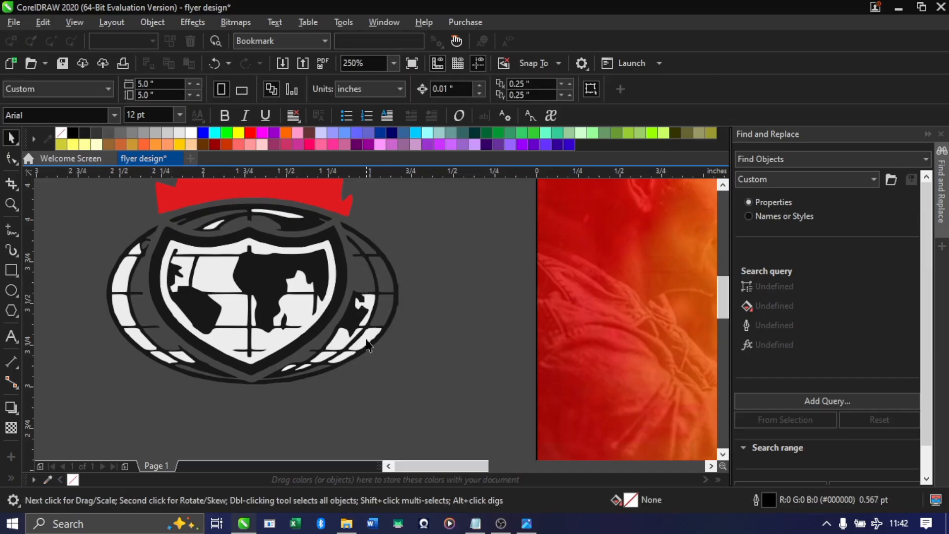
{"action": "left_click", "coordinate": [374, 336]}
{"action": "key", "text": "Delete"}
{"action": "left_click", "coordinate": [355, 338]}
{"action": "key", "text": "Delete"}
{"action": "left_click", "coordinate": [372, 304]}
{"action": "key", "text": "Delete"}
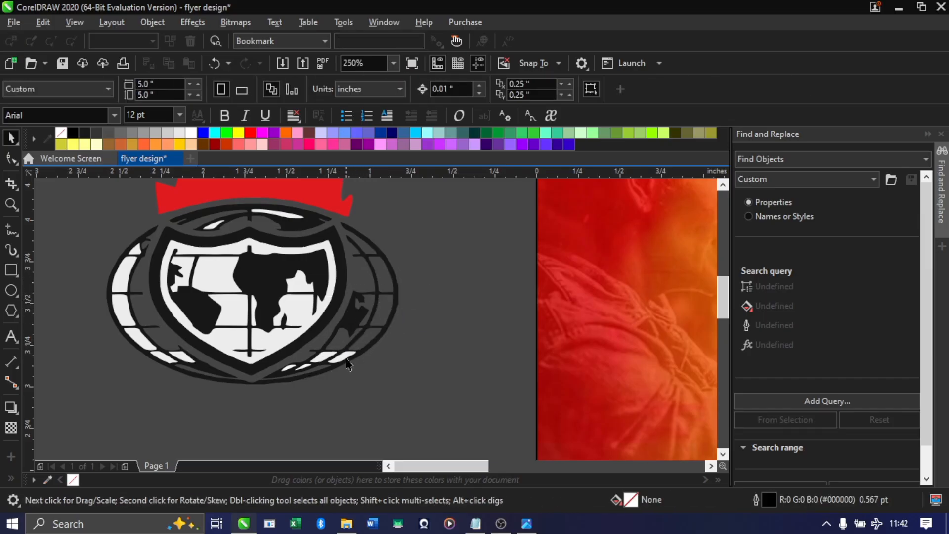
{"action": "left_click", "coordinate": [329, 356]}
{"action": "key", "text": "Delete"}
{"action": "left_click", "coordinate": [305, 367]}
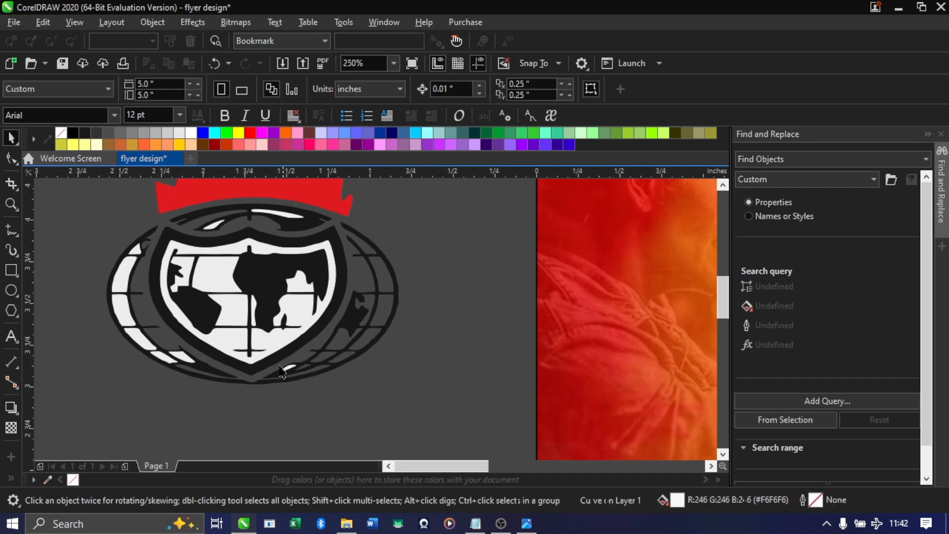
{"action": "key", "text": "Delete"}
{"action": "left_click", "coordinate": [289, 368]}
{"action": "key", "text": "Delete"}
Delete the light grey pieces inside the logo's shield, including the small ones around the black continents
{"action": "left_click", "coordinate": [285, 342]}
{"action": "key", "text": "Delete"}
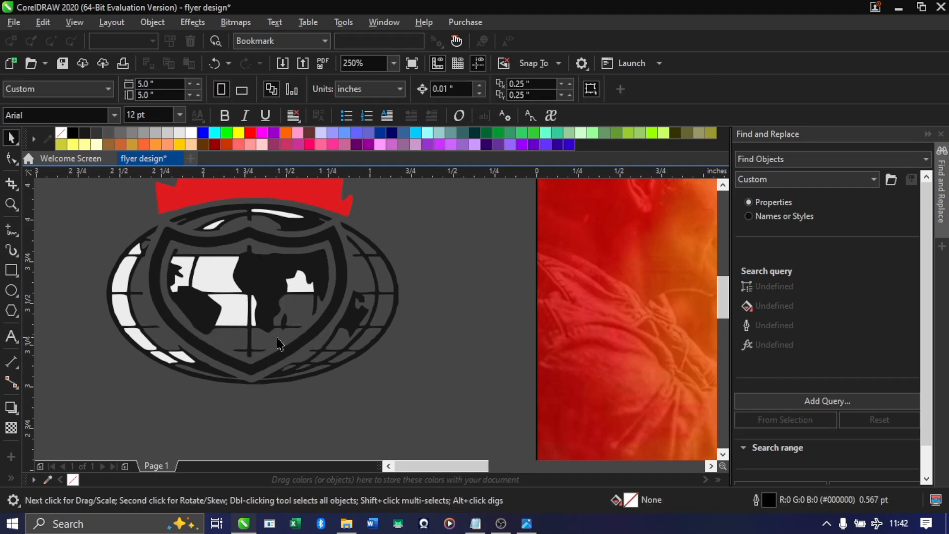
{"action": "left_click", "coordinate": [210, 320]}
{"action": "key", "text": "Delete"}
{"action": "left_click", "coordinate": [210, 282]}
{"action": "key", "text": "Delete"}
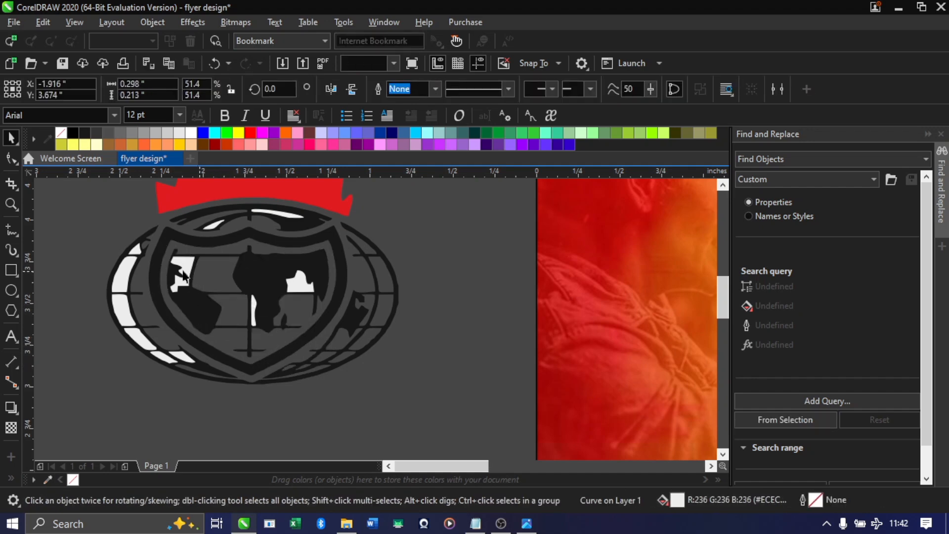
{"action": "left_click", "coordinate": [185, 267]}
{"action": "key", "text": "Delete"}
{"action": "left_click", "coordinate": [302, 283]}
{"action": "key", "text": "Delete"}
{"action": "left_click", "coordinate": [254, 312]}
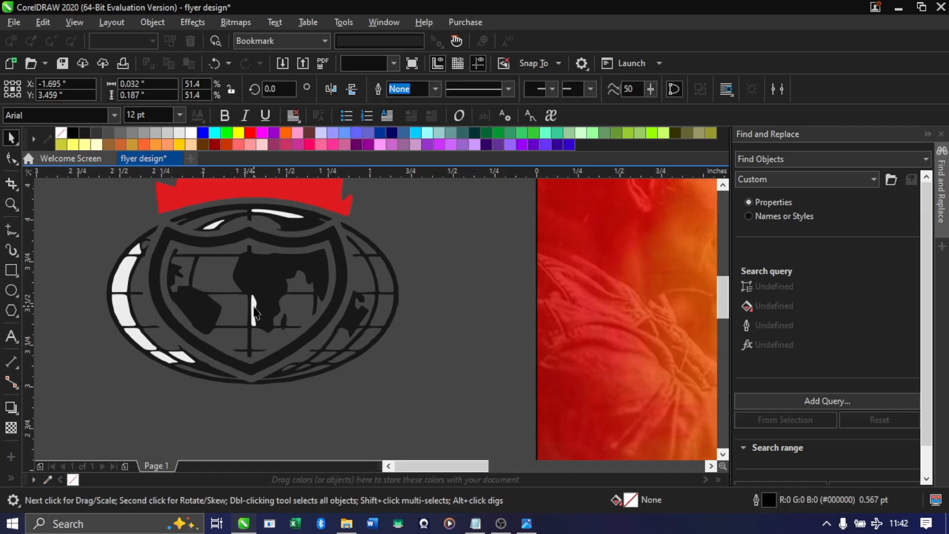
{"action": "key", "text": "Delete"}
Delete the remaining light pieces along the top and outer left side of the logo's globe
{"action": "left_click", "coordinate": [213, 226]}
{"action": "key", "text": "Delete"}
{"action": "left_click", "coordinate": [266, 213]}
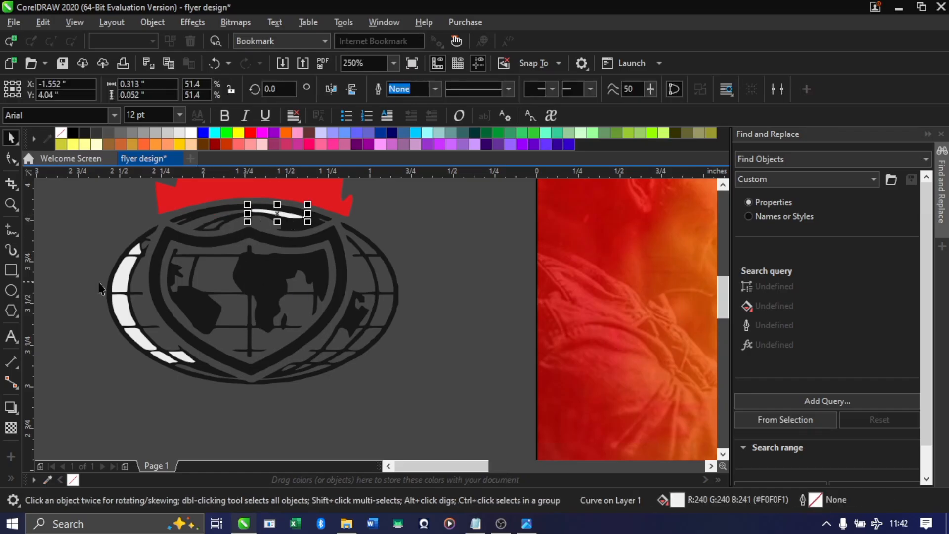
{"action": "key", "text": "Delete"}
{"action": "left_click", "coordinate": [117, 285]}
{"action": "key", "text": "Delete"}
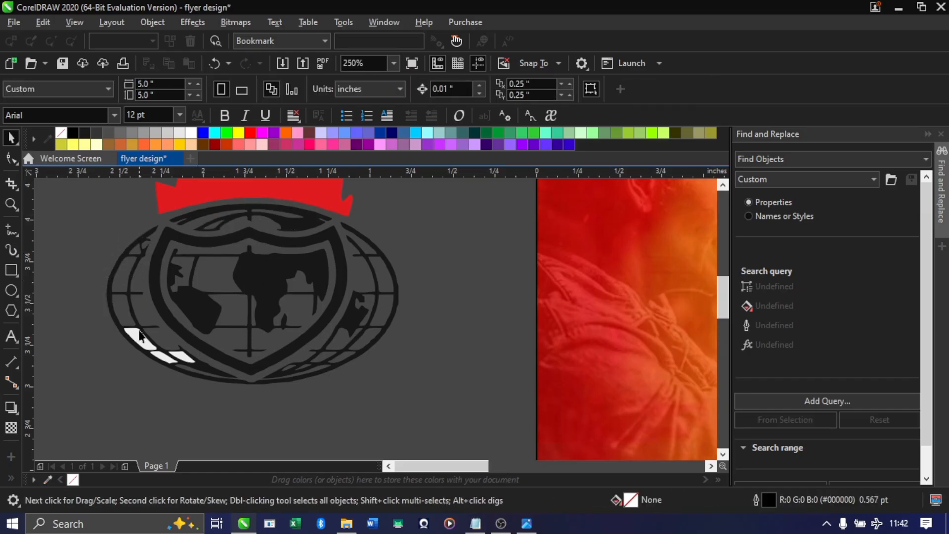
{"action": "left_click", "coordinate": [157, 358]}
{"action": "key", "text": "Delete"}
Select all parts of the cleaned logo, including the red flame, and group them
{"action": "scroll", "coordinate": [251, 346], "scroll_direction": "down", "scroll_amount": 3}
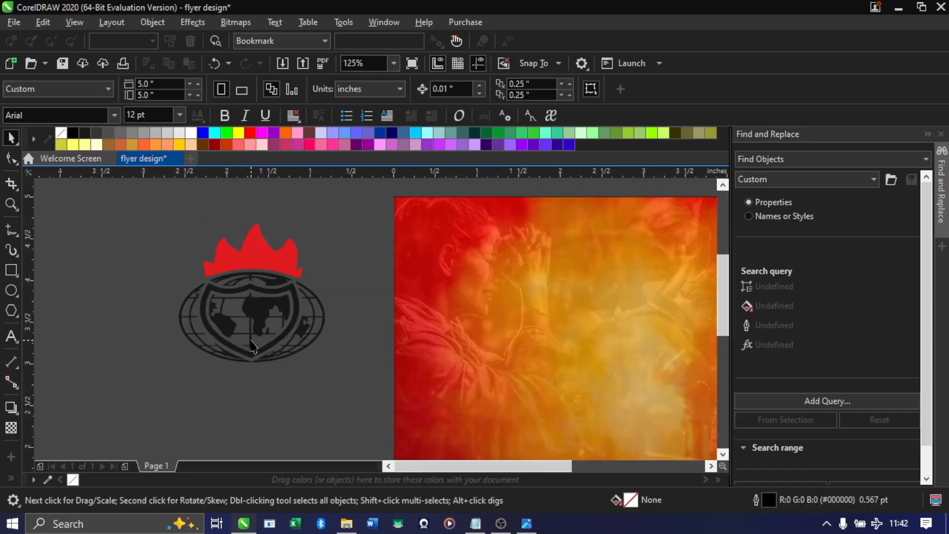
{"action": "left_click_drag", "start_coordinate": [130, 225], "coordinate": [325, 378]}
{"action": "scroll", "coordinate": [277, 334], "scroll_direction": "down", "scroll_amount": 2}
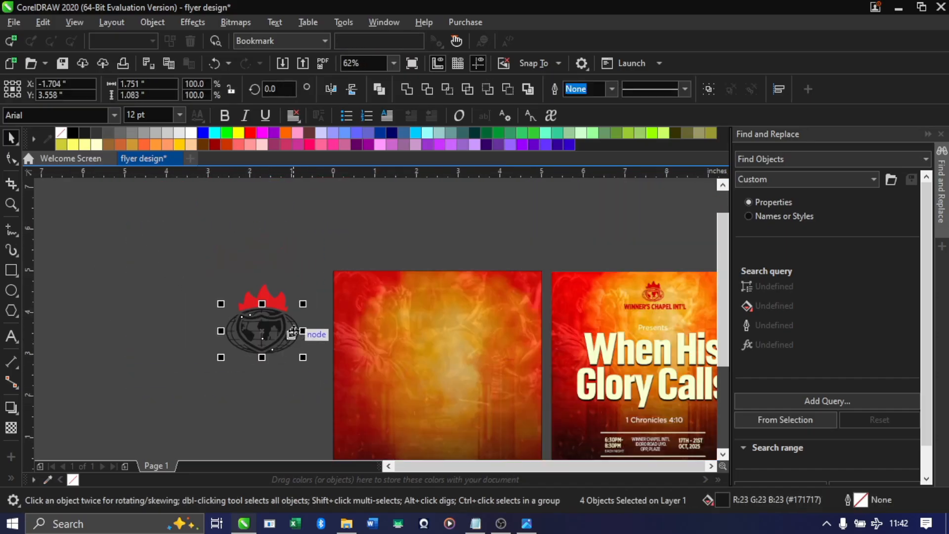
{"action": "scroll", "coordinate": [240, 339], "scroll_direction": "up", "scroll_amount": 2}
{"action": "scroll", "coordinate": [227, 333], "scroll_direction": "down", "scroll_amount": 2}
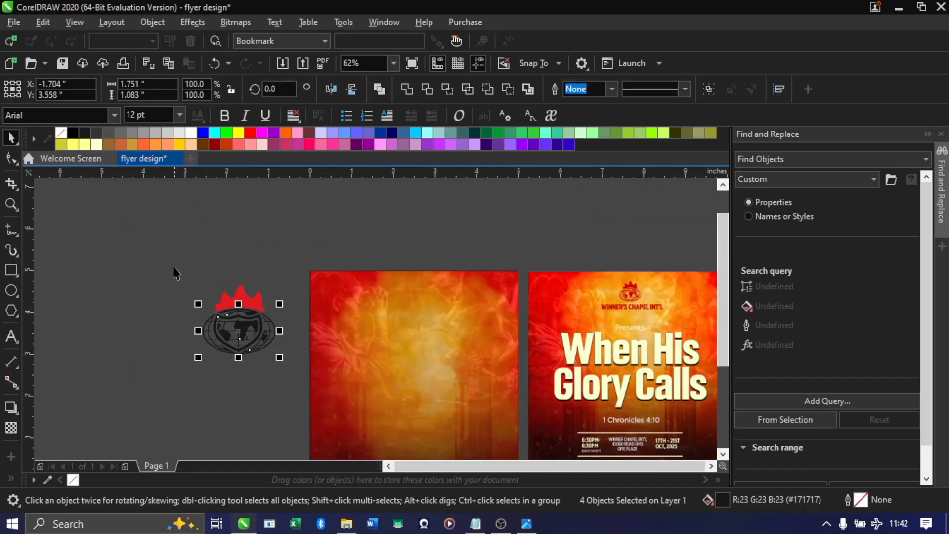
{"action": "left_click_drag", "start_coordinate": [167, 270], "coordinate": [306, 405]}
{"action": "left_click_drag", "start_coordinate": [136, 260], "coordinate": [321, 391]}
{"action": "left_click_drag", "start_coordinate": [151, 277], "coordinate": [297, 404]}
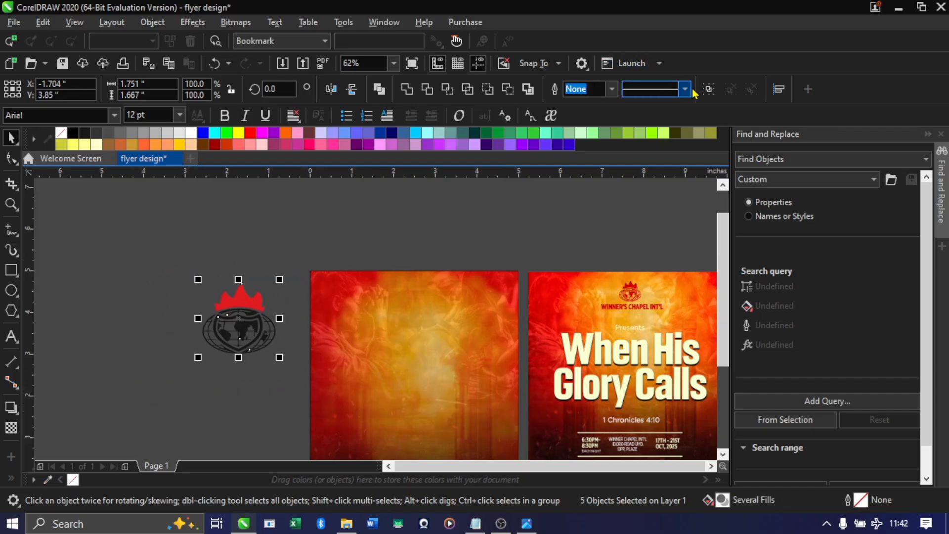
{"action": "key", "text": "ctrl+g"}
Scale the logo group to about 0.47 × 0.45 inches and place it near the page's top edge at about X 2.5, Y 4.53
{"action": "scroll", "coordinate": [467, 222], "scroll_direction": "down", "scroll_amount": 2}
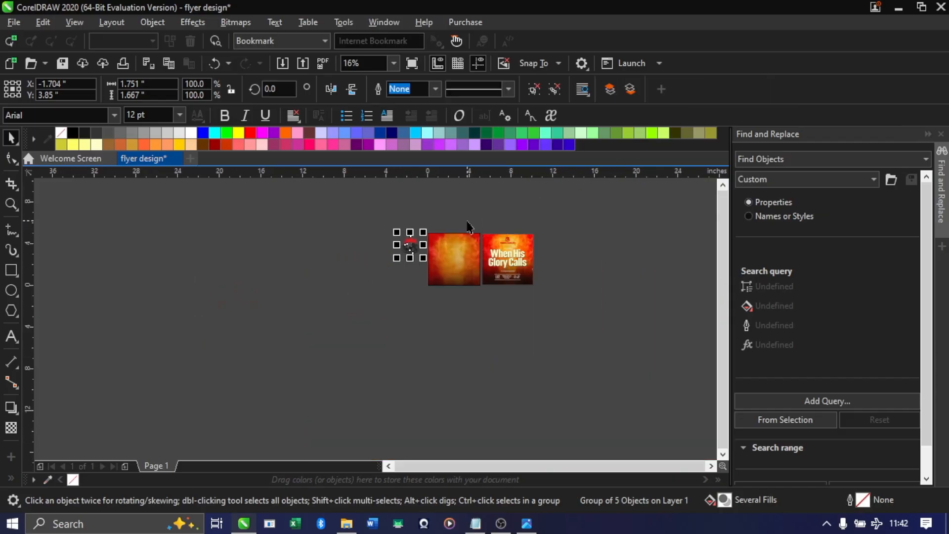
{"action": "scroll", "coordinate": [457, 225], "scroll_direction": "up", "scroll_amount": 2}
{"action": "left_click_drag", "start_coordinate": [225, 334], "coordinate": [446, 263]}
{"action": "scroll", "coordinate": [446, 263], "scroll_direction": "up", "scroll_amount": 2}
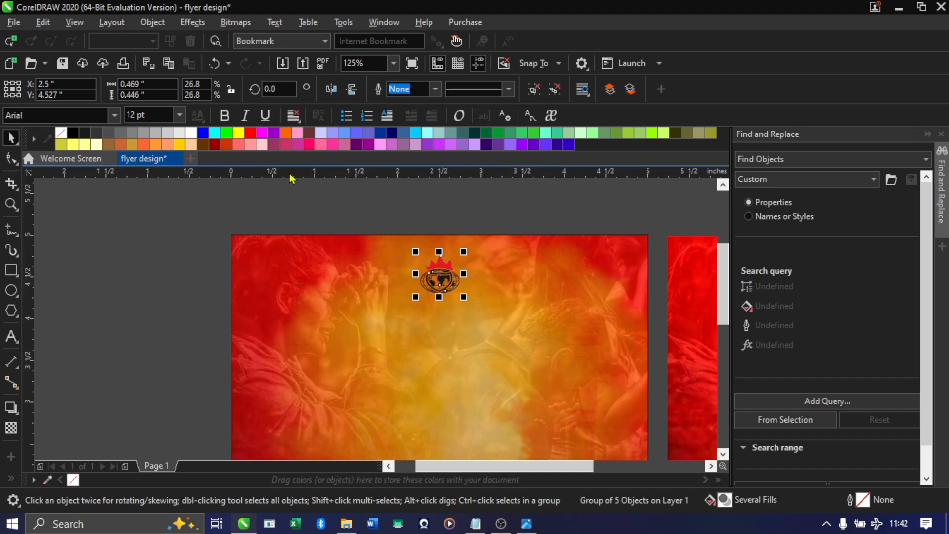
Fill the logo with dark red #990000, enlarge it to about 0.72 × 0.69 inches and reposition it near the page's top edge
{"action": "left_click_drag", "start_coordinate": [220, 146], "coordinate": [439, 257]}
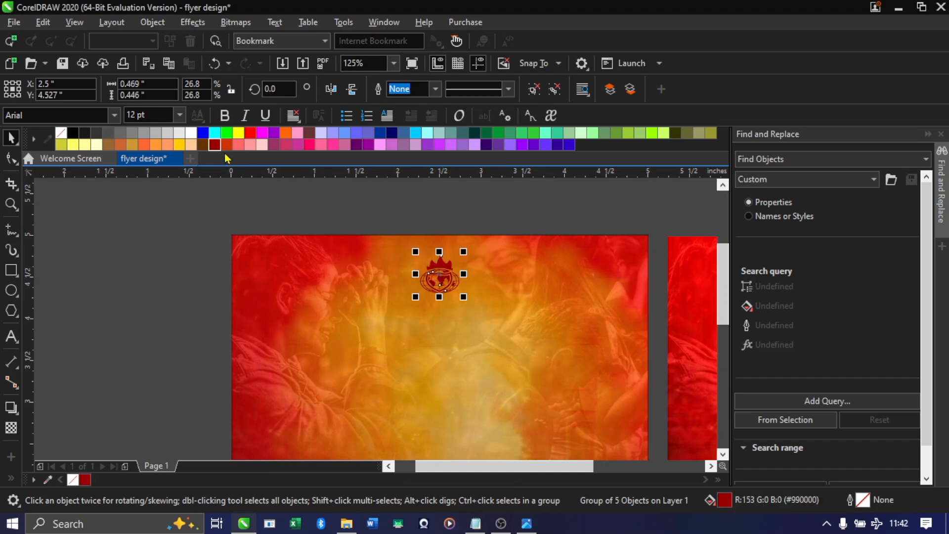
{"action": "left_click_drag", "start_coordinate": [464, 296], "coordinate": [489, 320]}
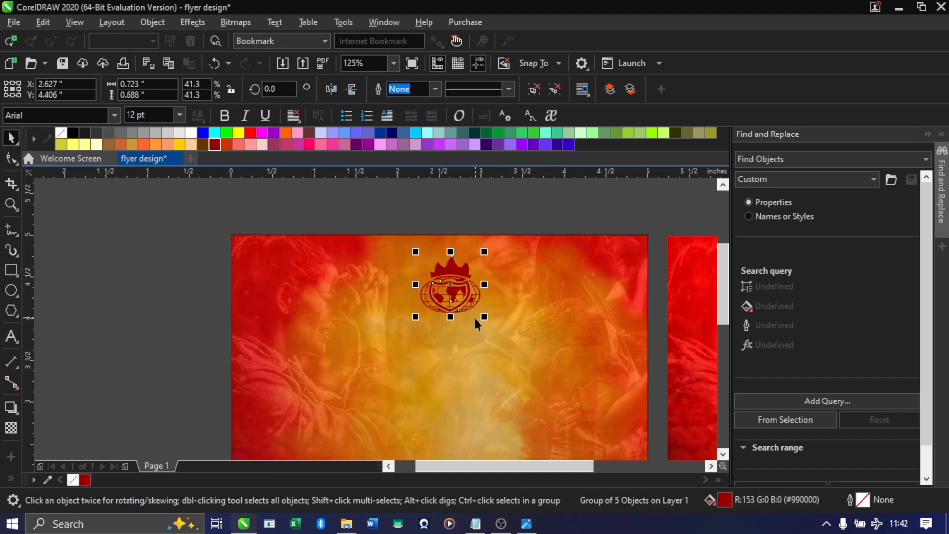
{"action": "left_click_drag", "start_coordinate": [453, 287], "coordinate": [456, 276]}
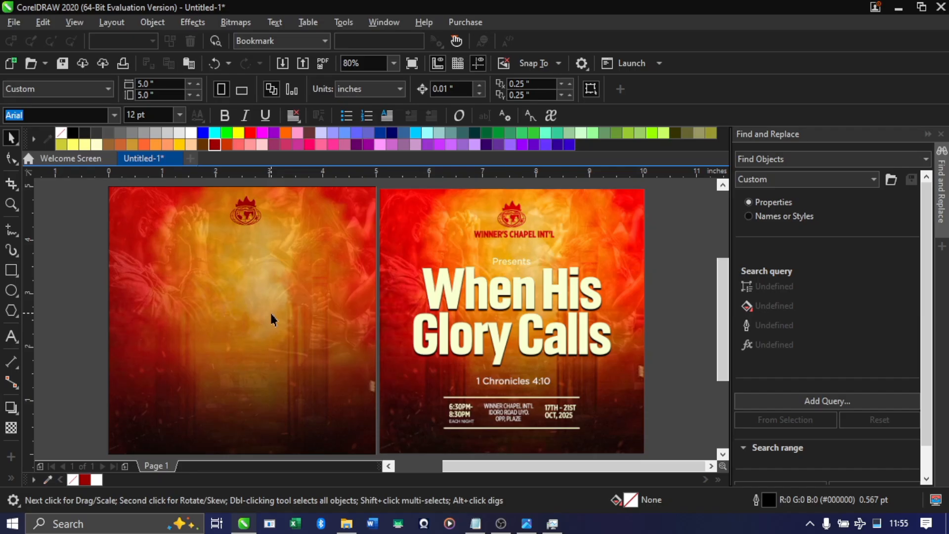
Switch to File Explorer and look through the Gotham font folder in Design resources
{"action": "left_click", "coordinate": [347, 522]}
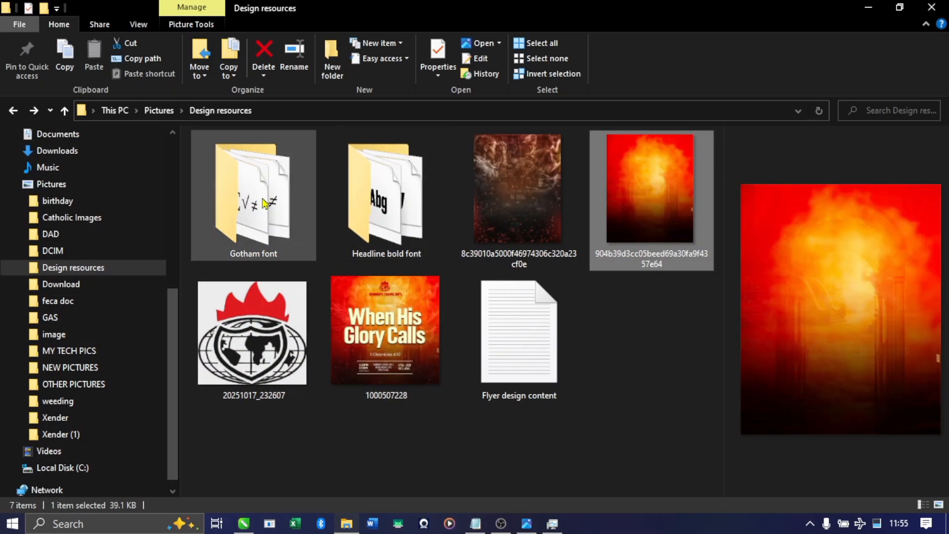
{"action": "double_click", "coordinate": [264, 203]}
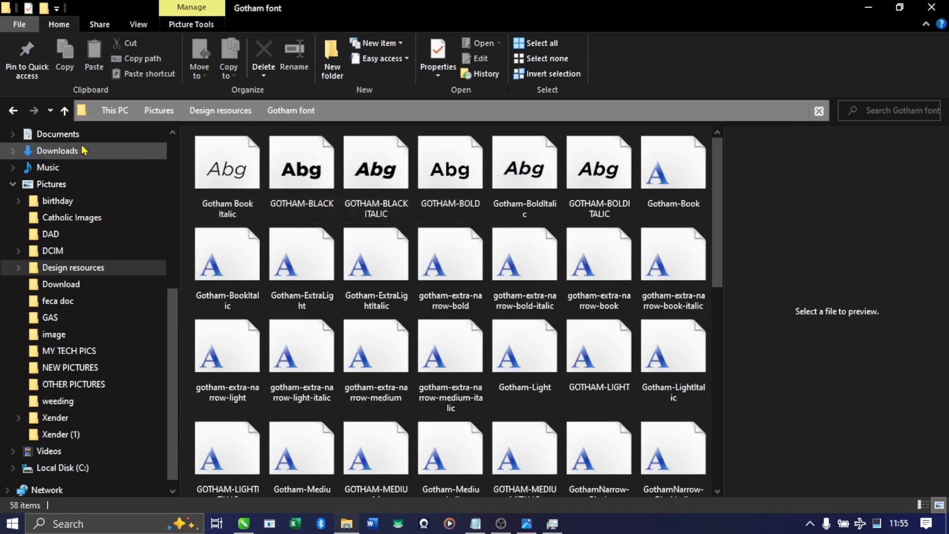
{"action": "left_click", "coordinate": [13, 110]}
Install the Headlines-Bold and Headlines-BoldItalic fonts from the Headline bold font folder for all users
{"action": "double_click", "coordinate": [386, 199]}
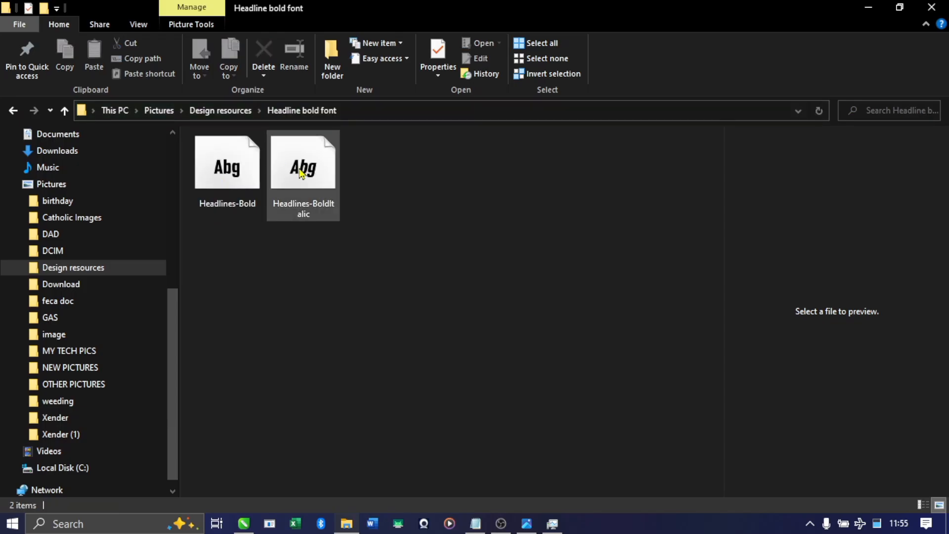
{"action": "left_click_drag", "start_coordinate": [440, 223], "coordinate": [251, 184]}
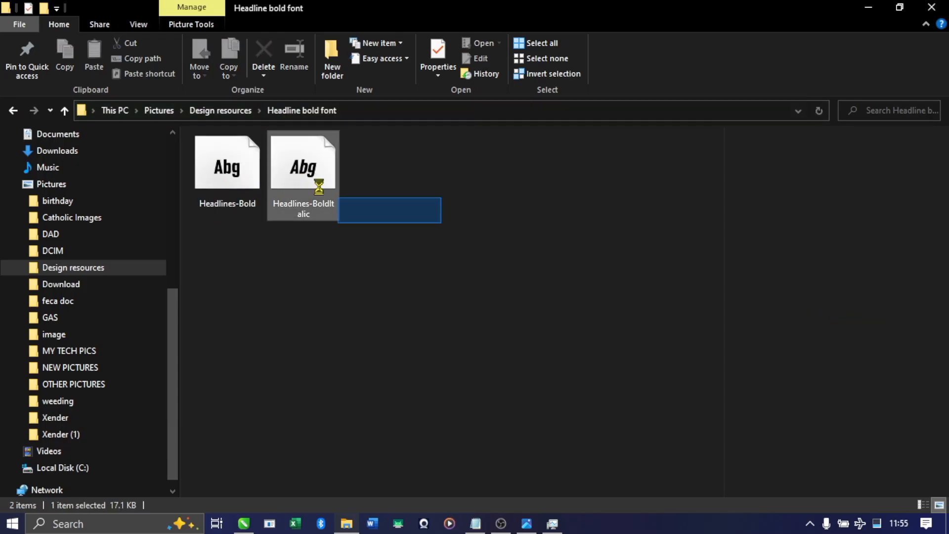
{"action": "left_click_drag", "start_coordinate": [543, 45], "coordinate": [535, 137]}
{"action": "left_click", "coordinate": [531, 43]}
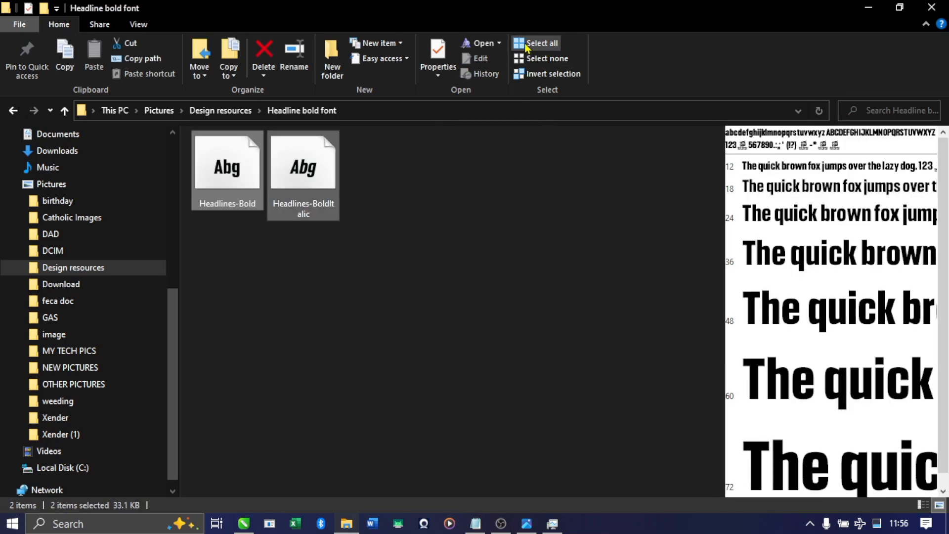
{"action": "right_click", "coordinate": [299, 157]}
{"action": "right_click", "coordinate": [293, 176]}
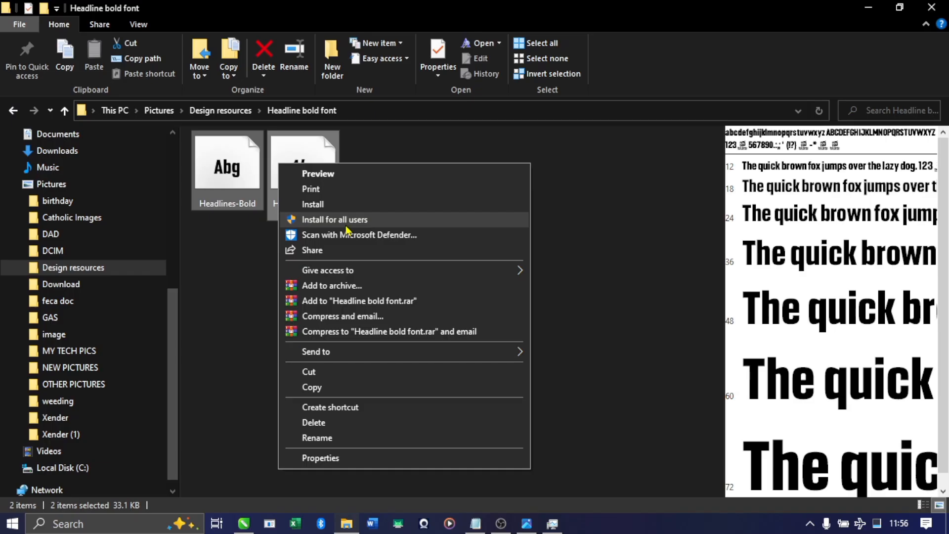
{"action": "left_click", "coordinate": [346, 225]}
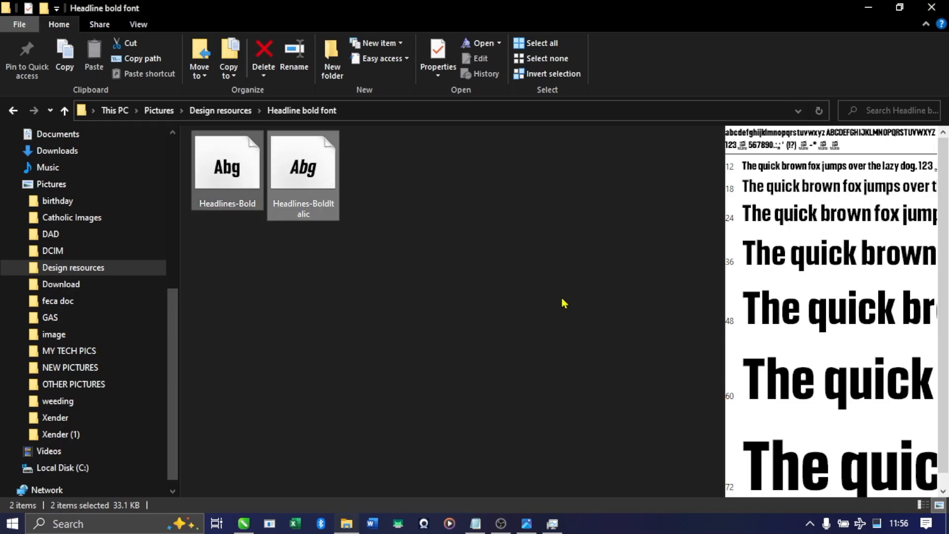
Open the Gotham font folder, select all its font files and look at their install options
{"action": "left_click", "coordinate": [13, 110]}
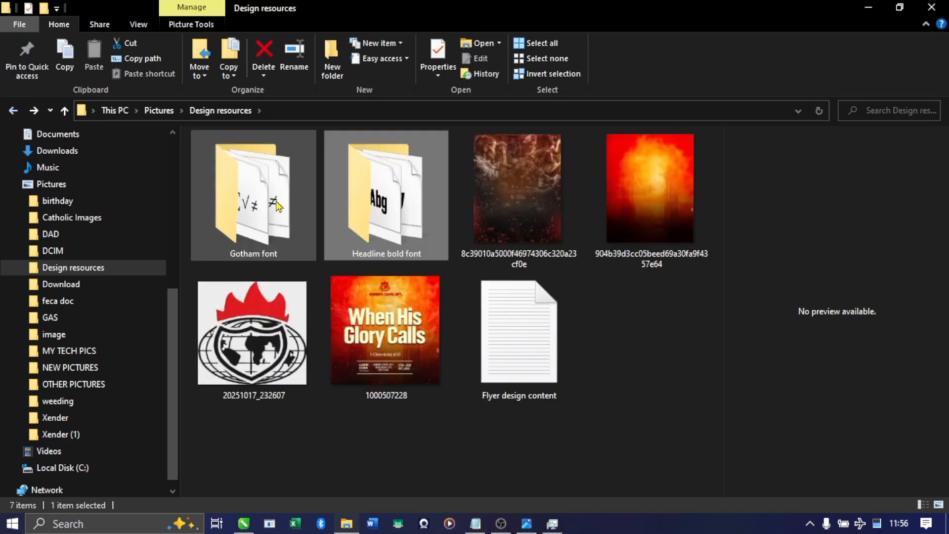
{"action": "left_click", "coordinate": [267, 202]}
{"action": "double_click", "coordinate": [267, 201]}
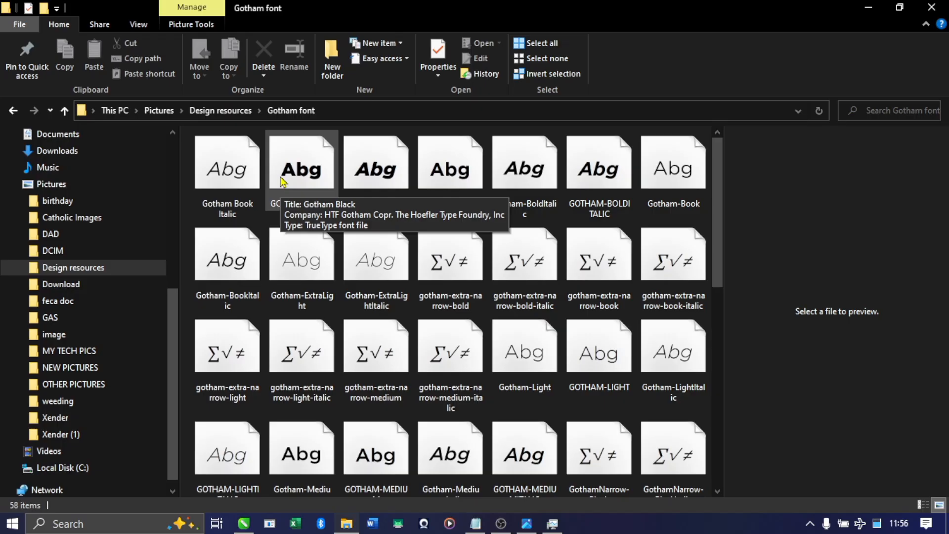
{"action": "key", "text": "ctrl+a"}
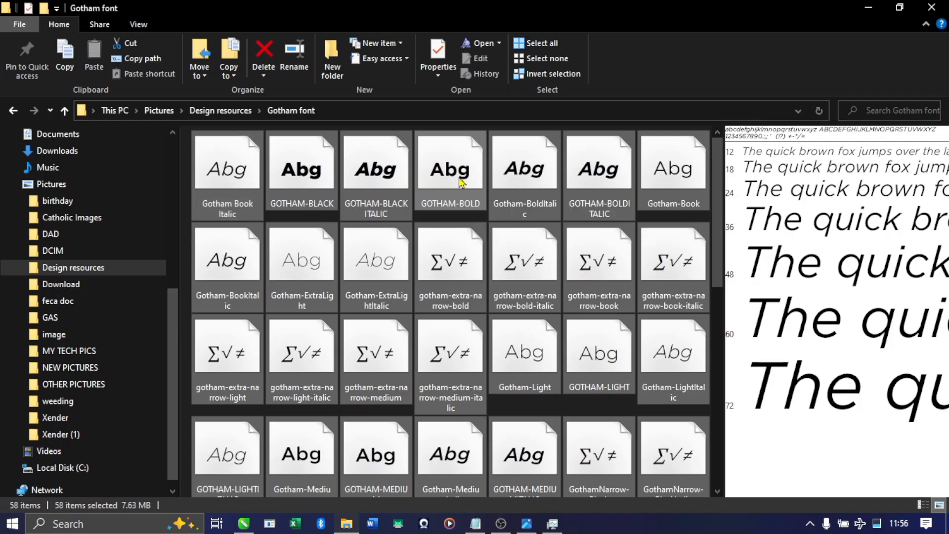
{"action": "right_click", "coordinate": [459, 183]}
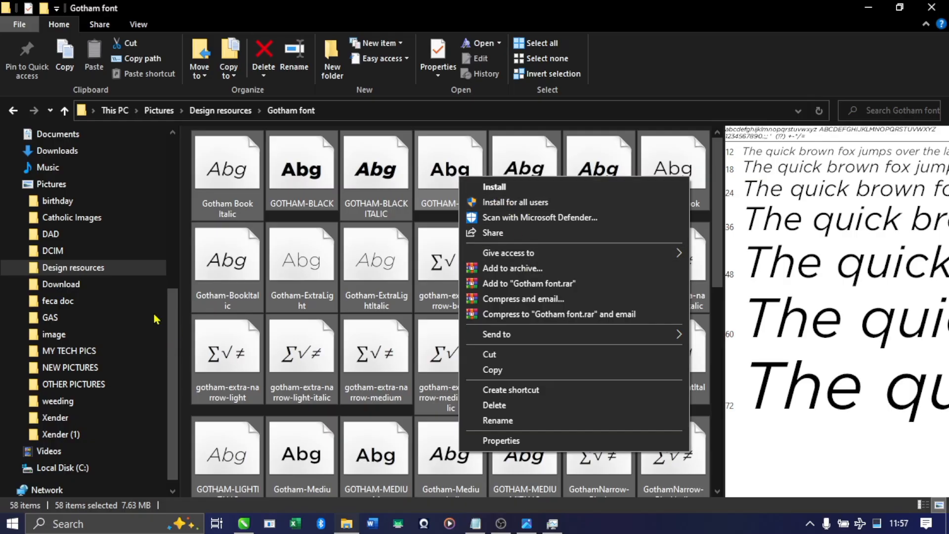
{"action": "left_click", "coordinate": [247, 330]}
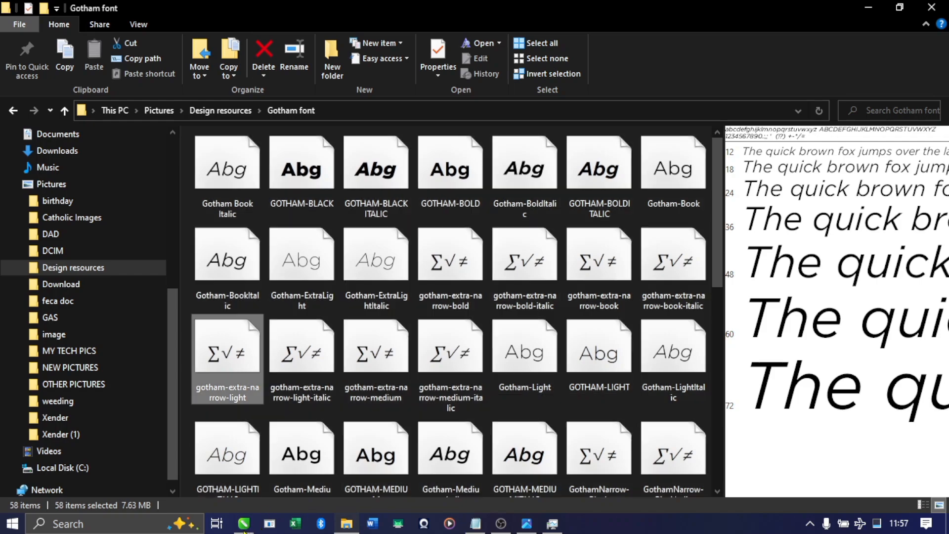
Switch to CorelDRAW to compare the layout with the reference, and view the flyer image 1000507228.jpg in Photos
{"action": "left_click", "coordinate": [244, 524]}
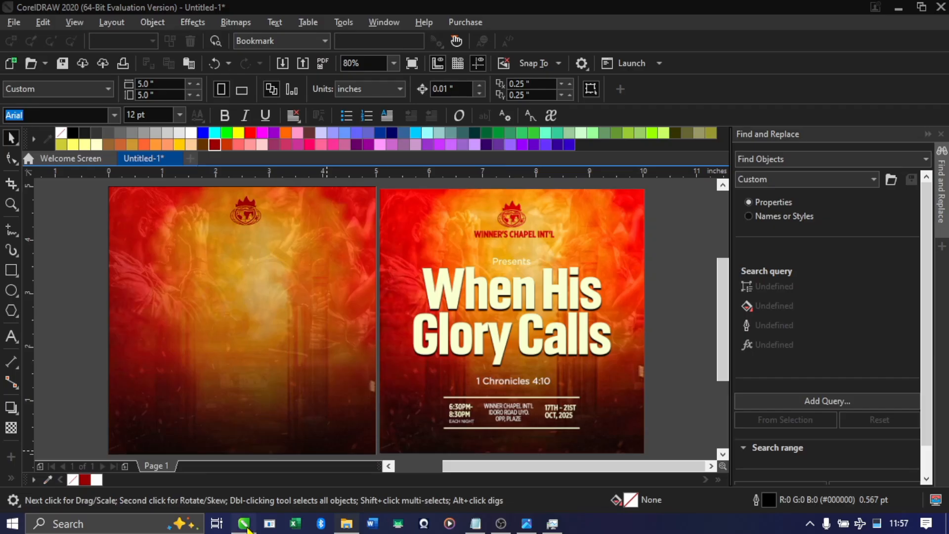
{"action": "left_click", "coordinate": [150, 312]}
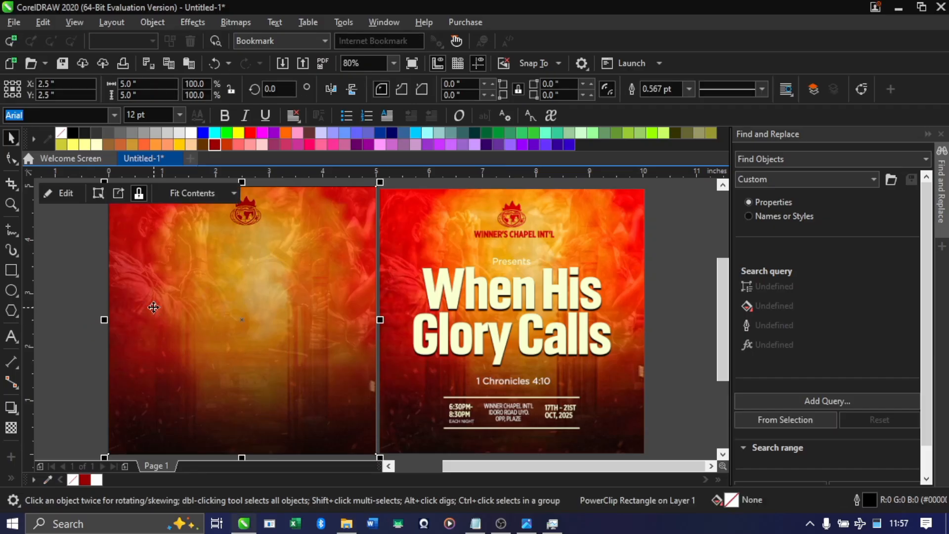
{"action": "left_click_drag", "start_coordinate": [82, 306], "coordinate": [777, 305]}
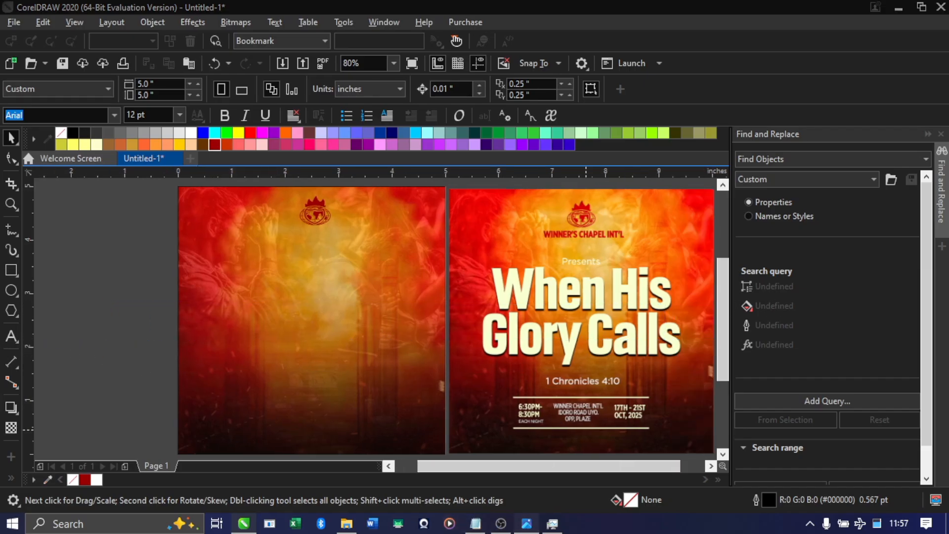
{"action": "left_click", "coordinate": [526, 524]}
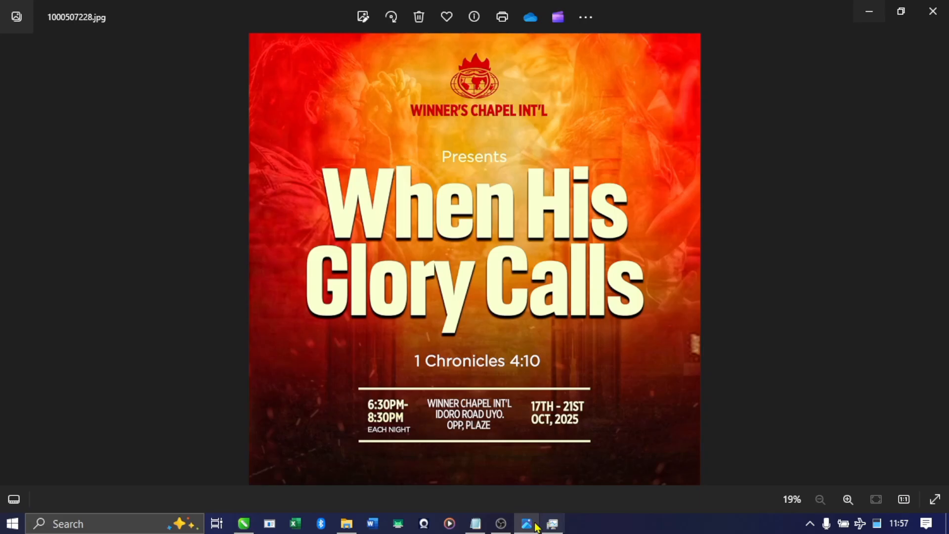
Switch to the flyer content text in Notepad and copy the line "When His Glory Calls"
{"action": "left_click", "coordinate": [475, 523]}
{"action": "left_click_drag", "start_coordinate": [198, 92], "coordinate": [2, 91]}
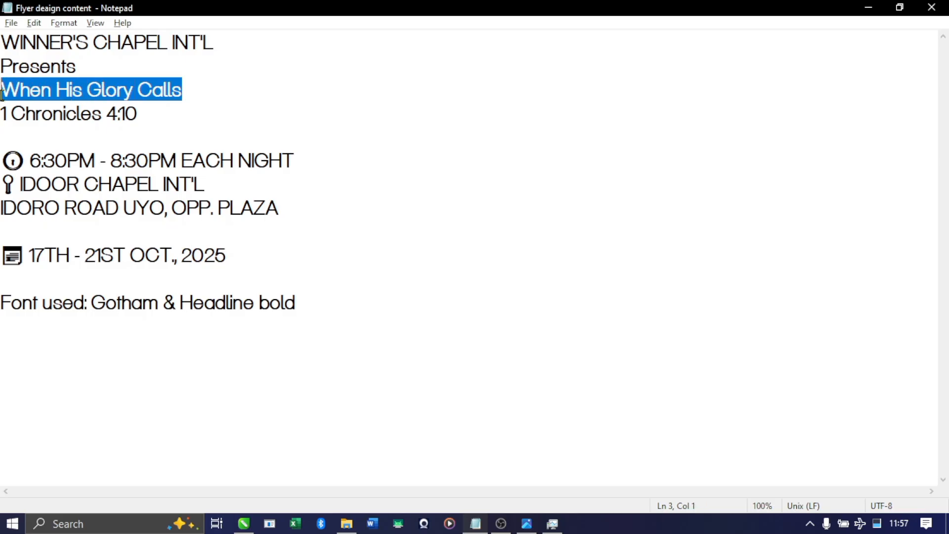
{"action": "right_click", "coordinate": [139, 98]}
{"action": "left_click", "coordinate": [192, 143]}
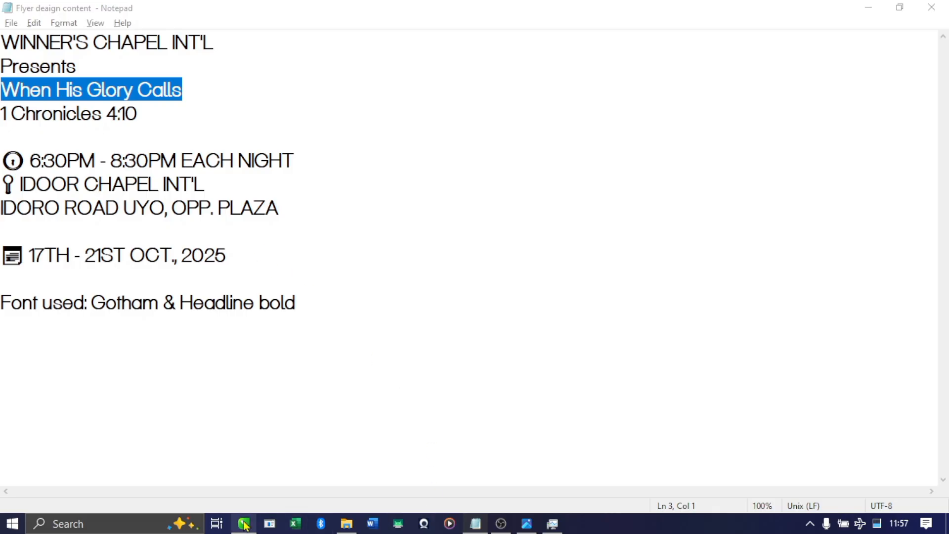
Switch to CorelDRAW and paste the copied line "When His Glory Calls" as artistic text beside the flyer page
{"action": "key", "text": "alt+Tab"}
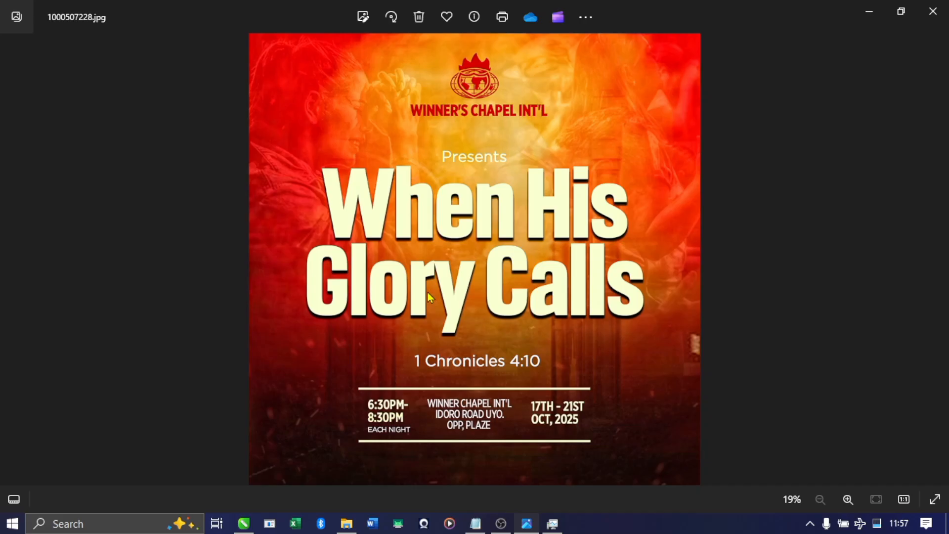
{"action": "left_click", "coordinate": [244, 523]}
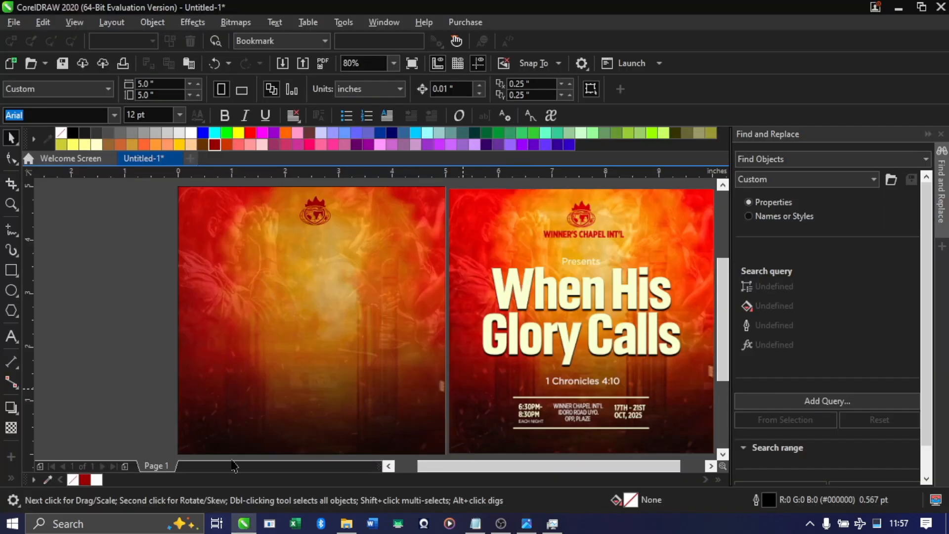
{"action": "left_click", "coordinate": [10, 337]}
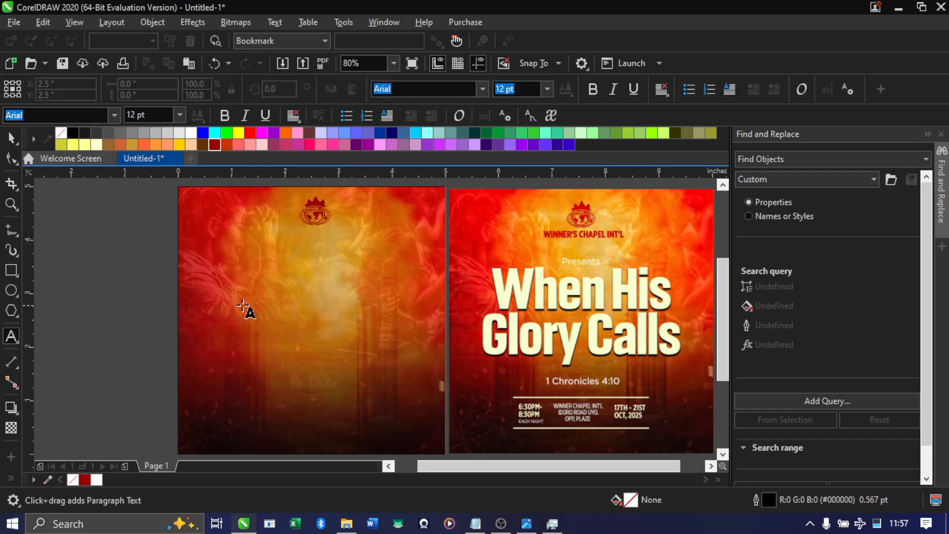
{"action": "left_click", "coordinate": [107, 297]}
{"action": "key", "text": "ctrl+v"}
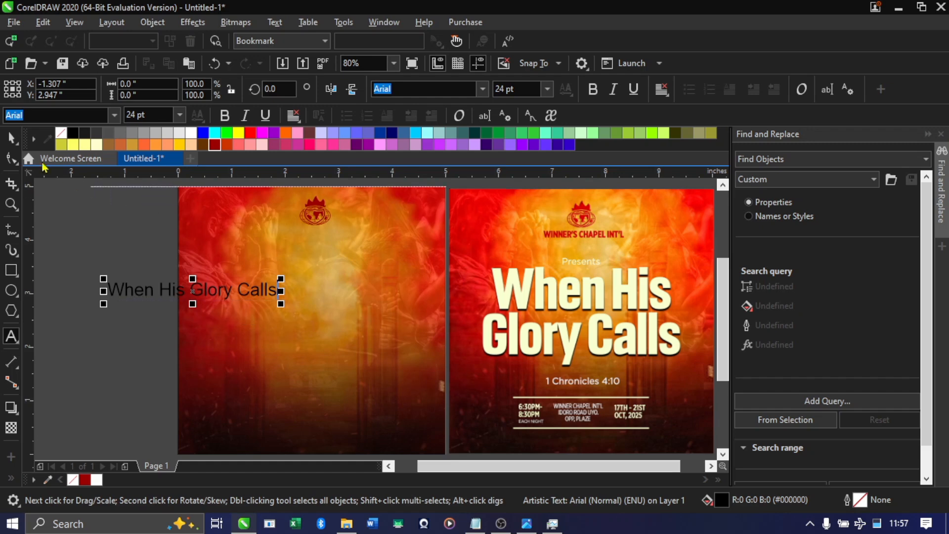
Set the pasted text in Headlines Bold and enlarge it over the flyer background to about 44 pt
{"action": "left_click", "coordinate": [11, 140]}
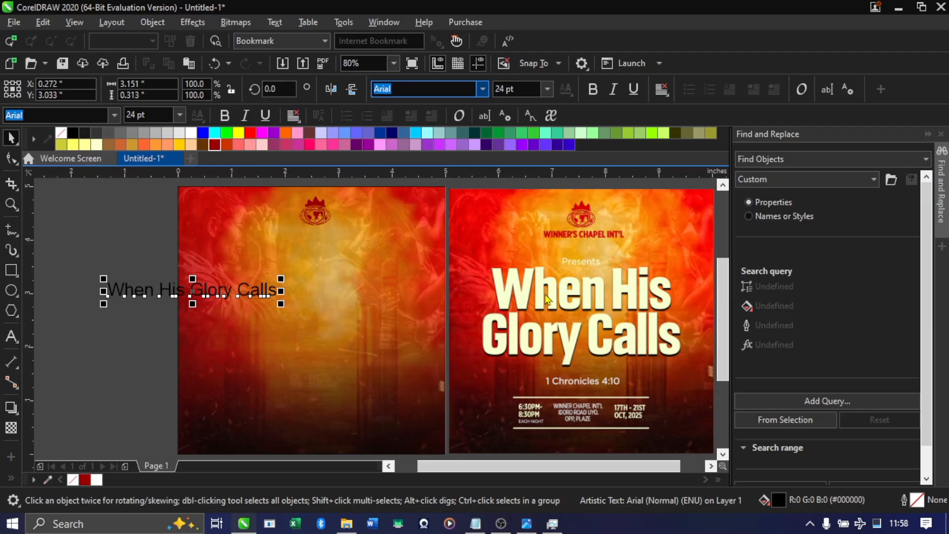
{"action": "type", "text": "Headlines"}
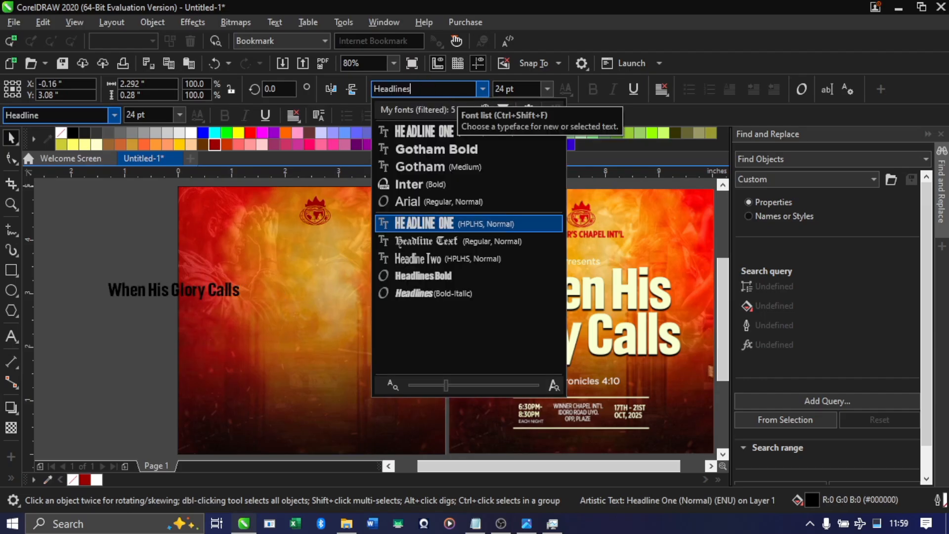
{"action": "left_click", "coordinate": [431, 224]}
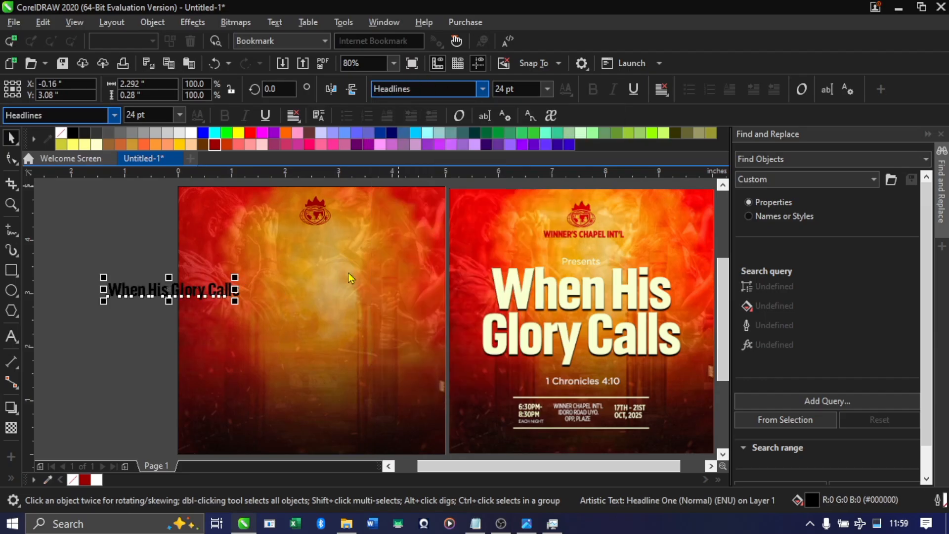
{"action": "left_click_drag", "start_coordinate": [228, 290], "coordinate": [302, 321]}
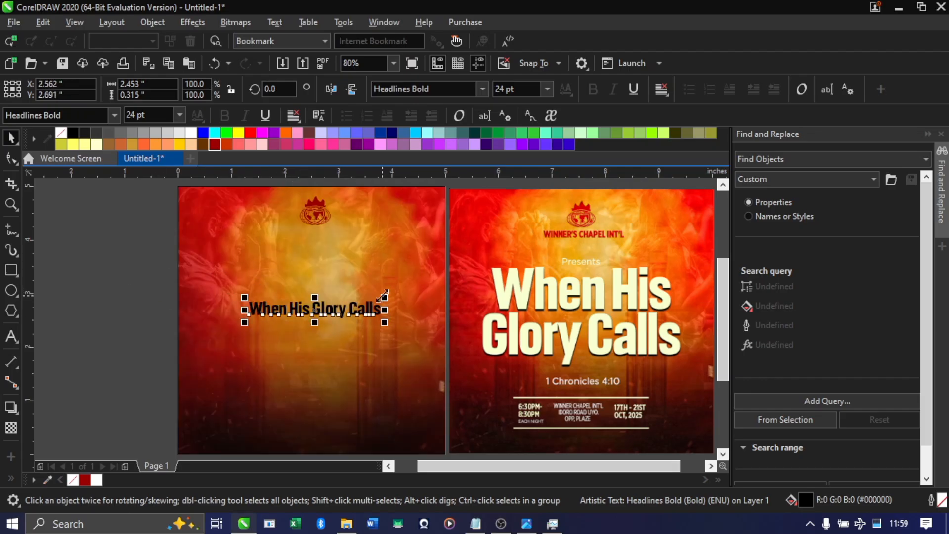
{"action": "left_click_drag", "start_coordinate": [384, 296], "coordinate": [491, 281]}
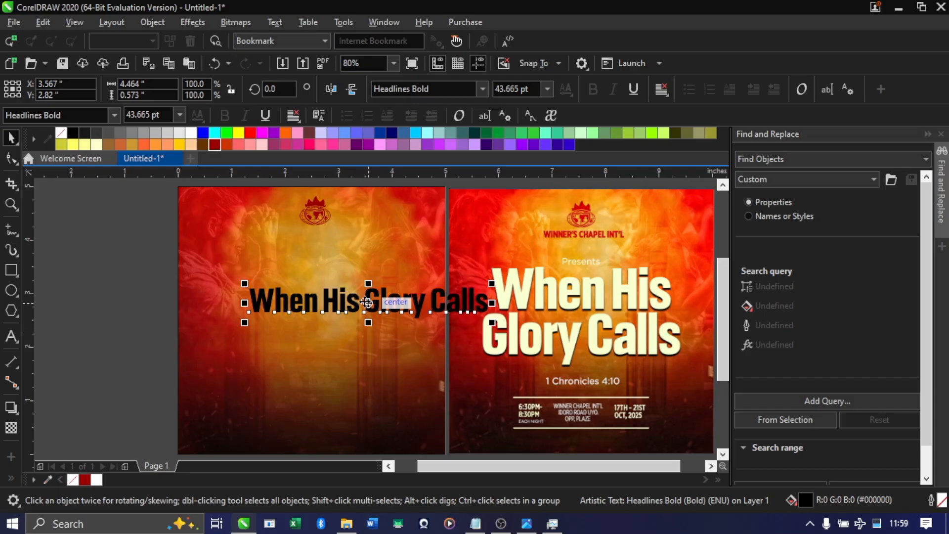
Break the title into two lines before "Glory Calls" and enlarge it to about 68 pt
{"action": "double_click", "coordinate": [366, 301]}
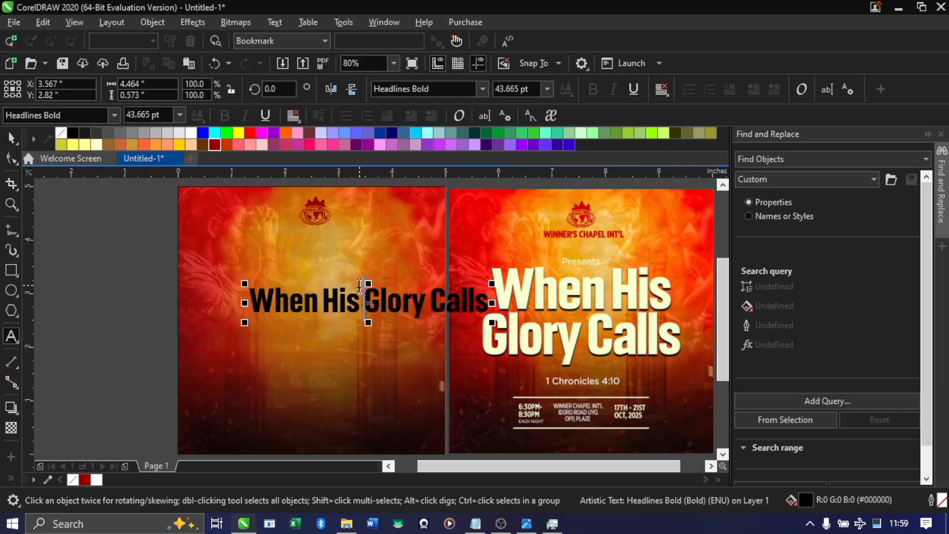
{"action": "key", "text": "Return"}
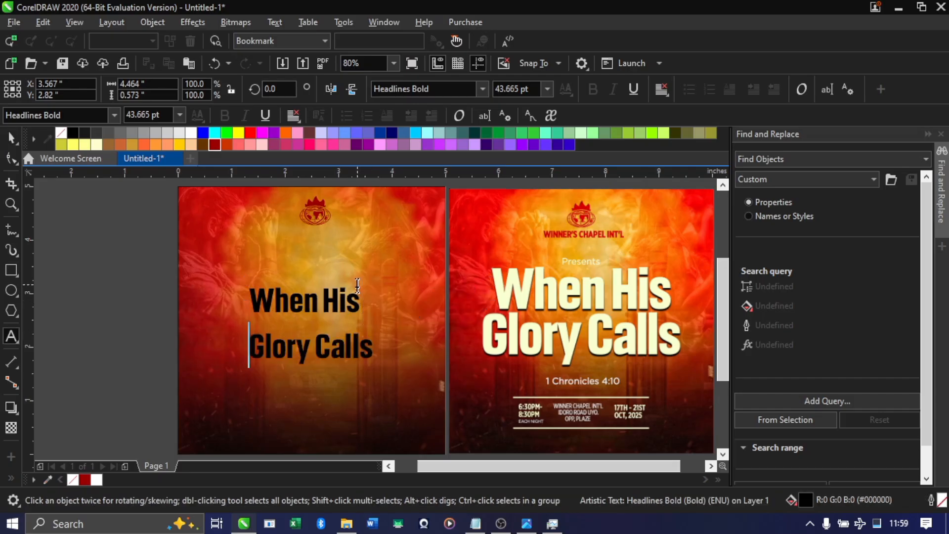
{"action": "key", "text": "ctrl+space"}
{"action": "left_click_drag", "start_coordinate": [376, 283], "coordinate": [415, 256]}
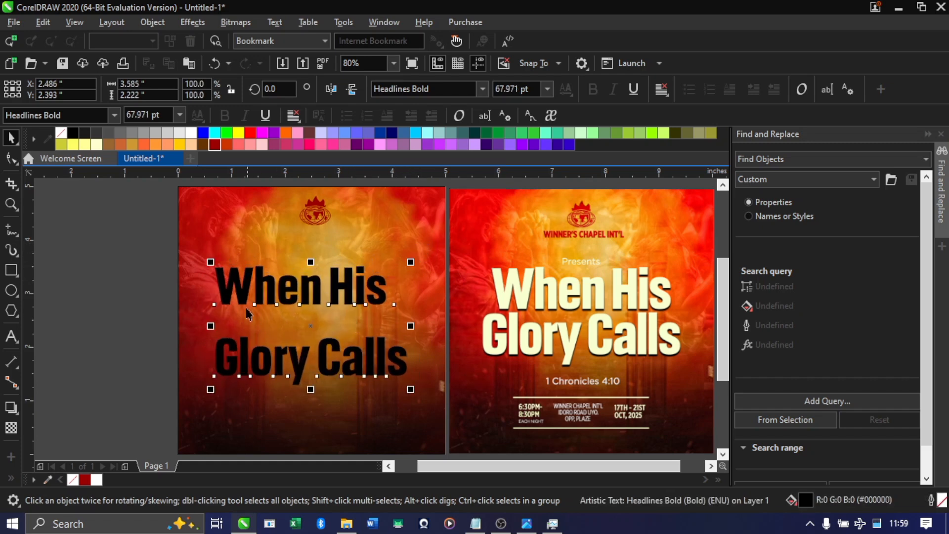
{"action": "left_click_drag", "start_coordinate": [220, 316], "coordinate": [81, 282]}
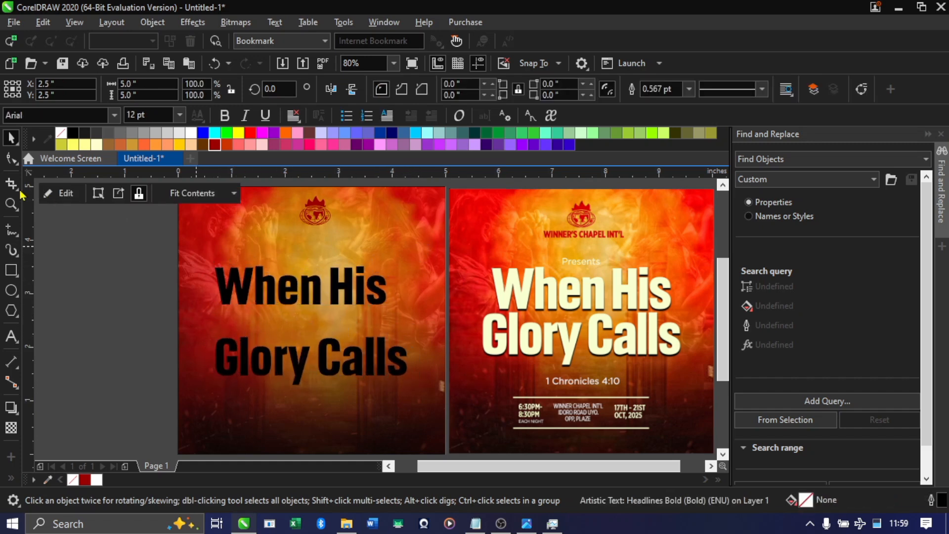
{"action": "left_click", "coordinate": [257, 306]}
{"action": "key", "text": "ctrl+z"}
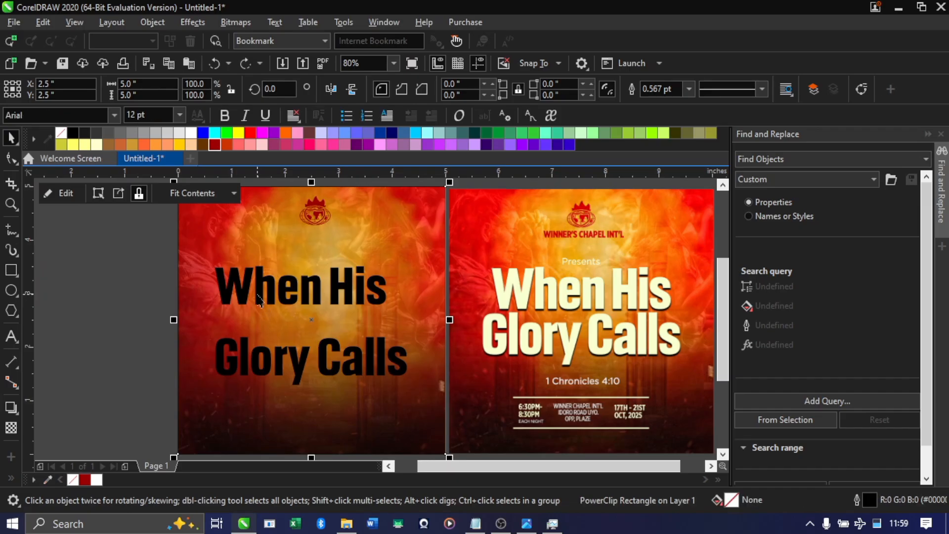
Tighten the line spacing of the two-line title with the Shape tool, to an overall height of about 1.65 inches
{"action": "left_click", "coordinate": [268, 292]}
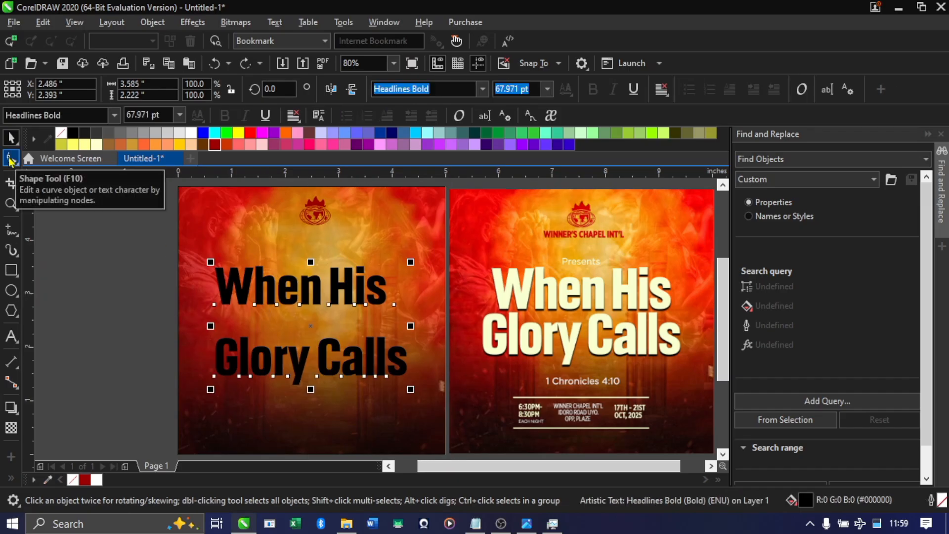
{"action": "left_click", "coordinate": [10, 159]}
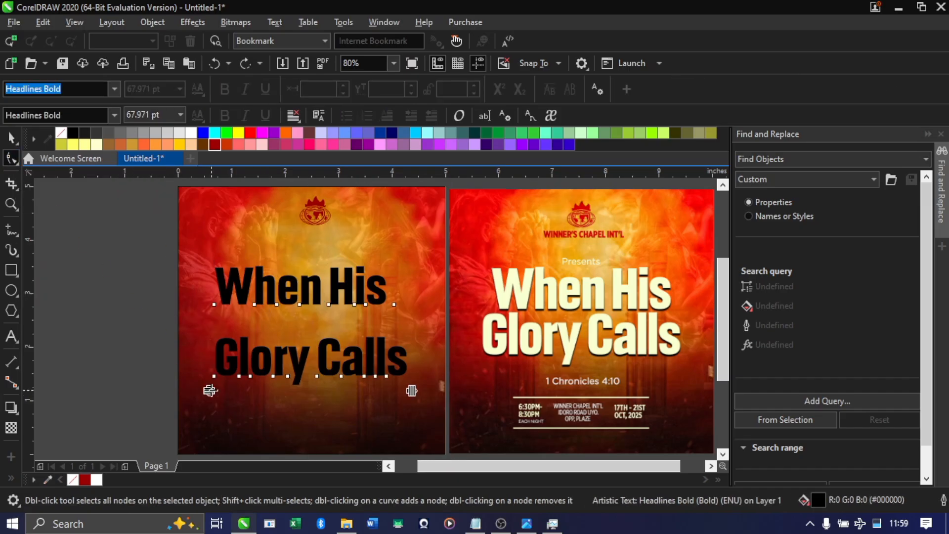
{"action": "left_click_drag", "start_coordinate": [210, 391], "coordinate": [218, 336]}
{"action": "key", "text": "space"}
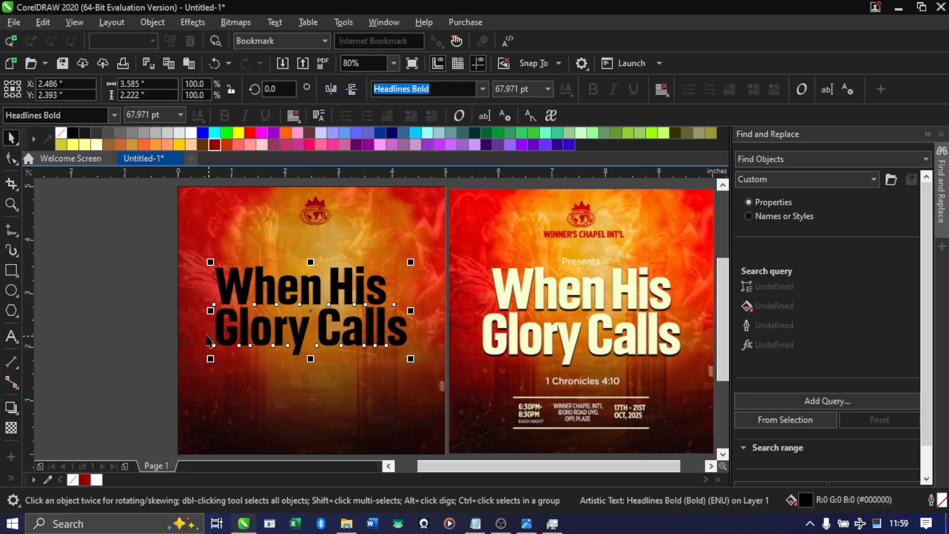
Centre the title horizontally on the flyer background
{"action": "left_click", "coordinate": [258, 242], "text": "shift"}
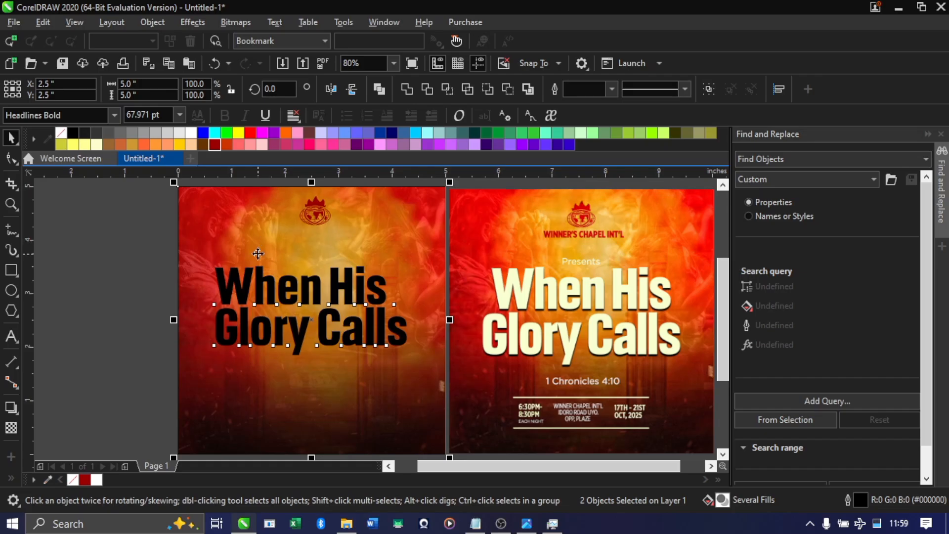
{"action": "left_click", "coordinate": [121, 292]}
{"action": "left_click", "coordinate": [243, 293]}
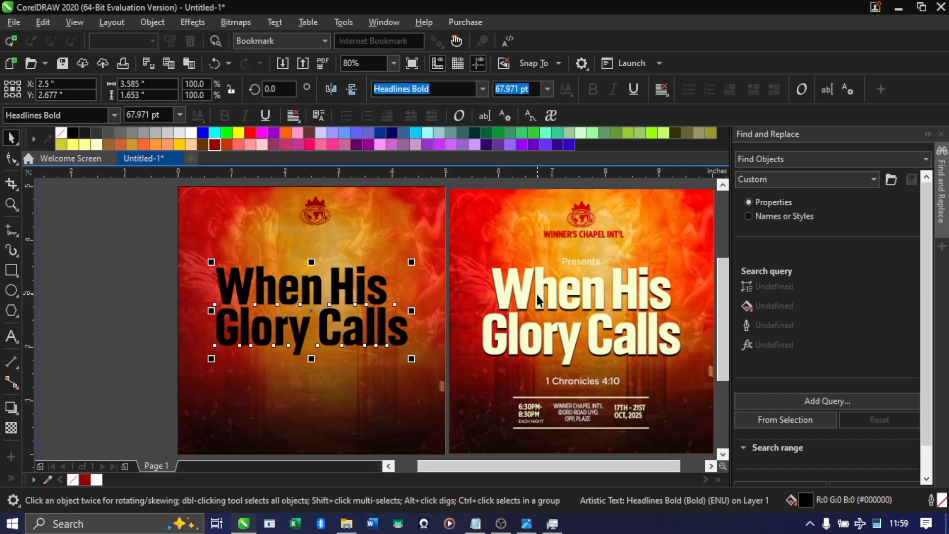
Add the reference title's cream #F9FFD1 to the document palette and fill the title with pale yellow R255 G255 B204
{"action": "scroll", "coordinate": [537, 300], "scroll_direction": "up", "scroll_amount": 3}
{"action": "scroll", "coordinate": [525, 275], "scroll_direction": "down", "scroll_amount": 4}
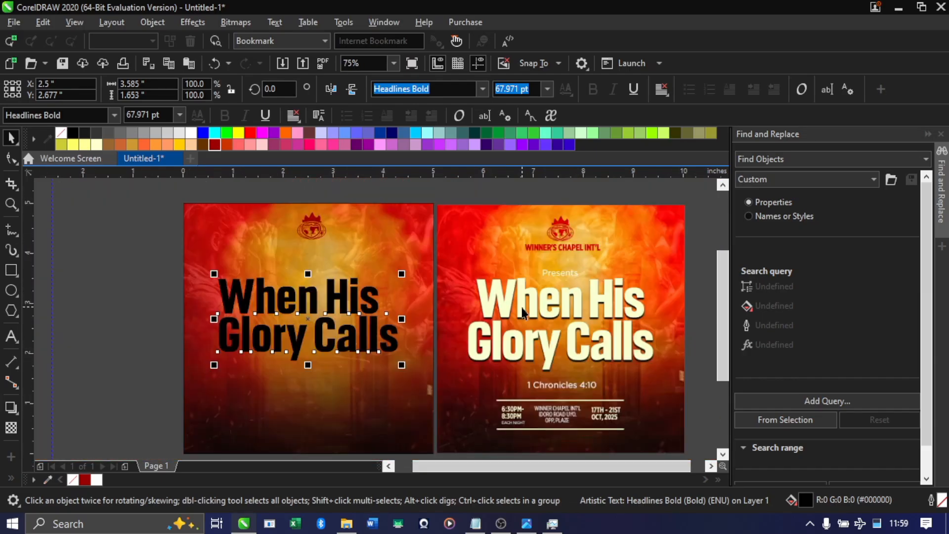
{"action": "scroll", "coordinate": [523, 312], "scroll_direction": "up", "scroll_amount": 3}
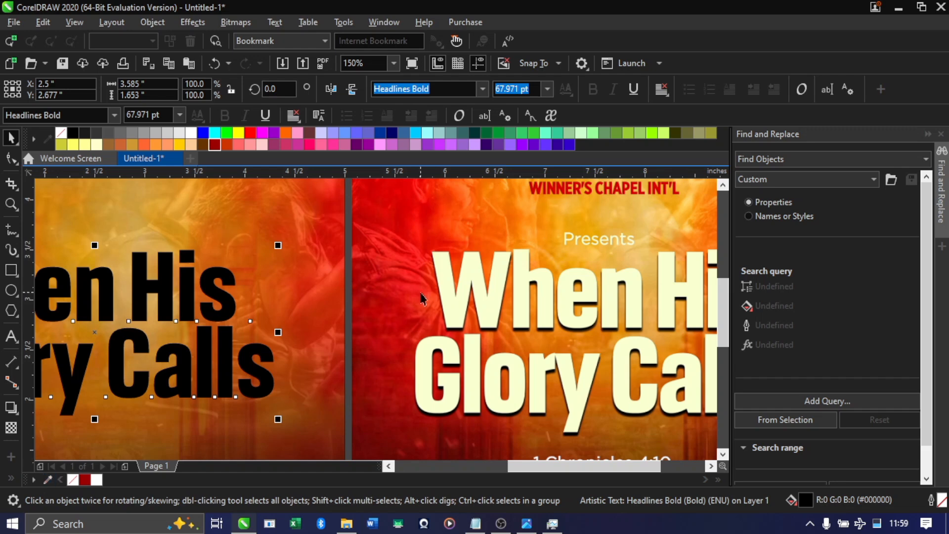
{"action": "scroll", "coordinate": [421, 298], "scroll_direction": "down", "scroll_amount": 3}
{"action": "scroll", "coordinate": [101, 423], "scroll_direction": "down", "scroll_amount": 2}
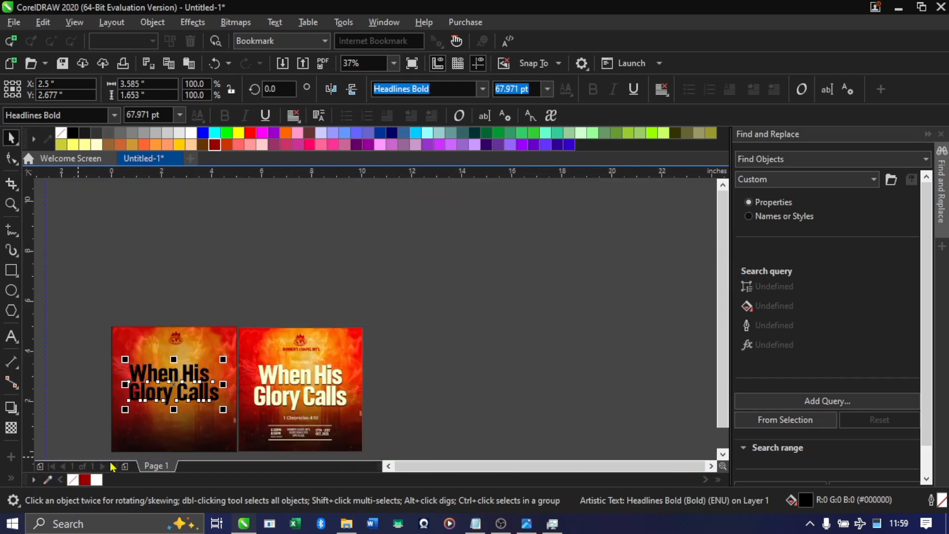
{"action": "scroll", "coordinate": [102, 442], "scroll_direction": "up", "scroll_amount": 4}
{"action": "scroll", "coordinate": [276, 376], "scroll_direction": "down", "scroll_amount": 3}
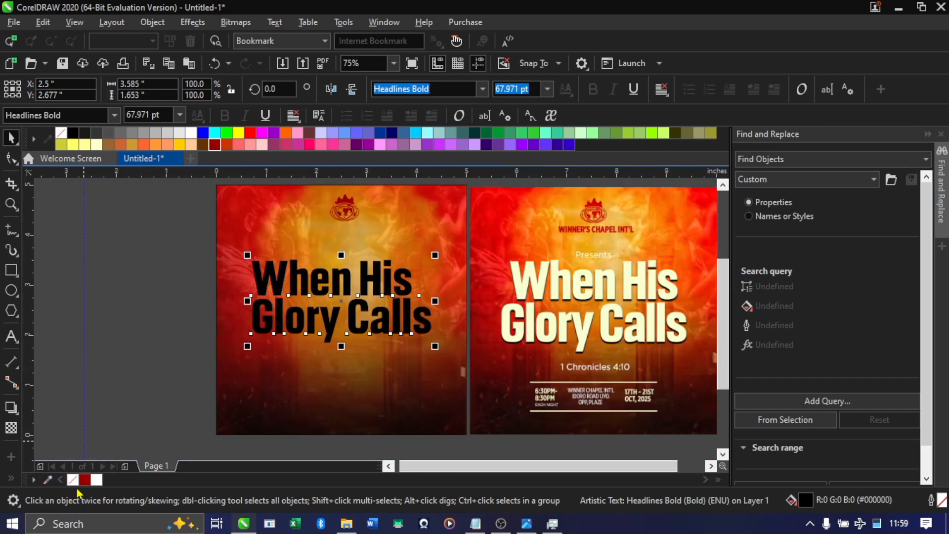
{"action": "left_click", "coordinate": [48, 480]}
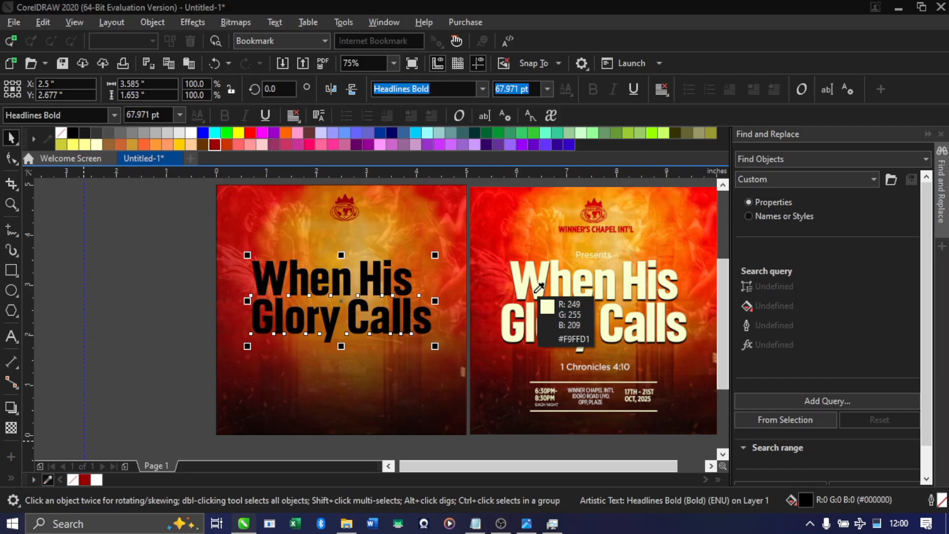
{"action": "left_click", "coordinate": [541, 289]}
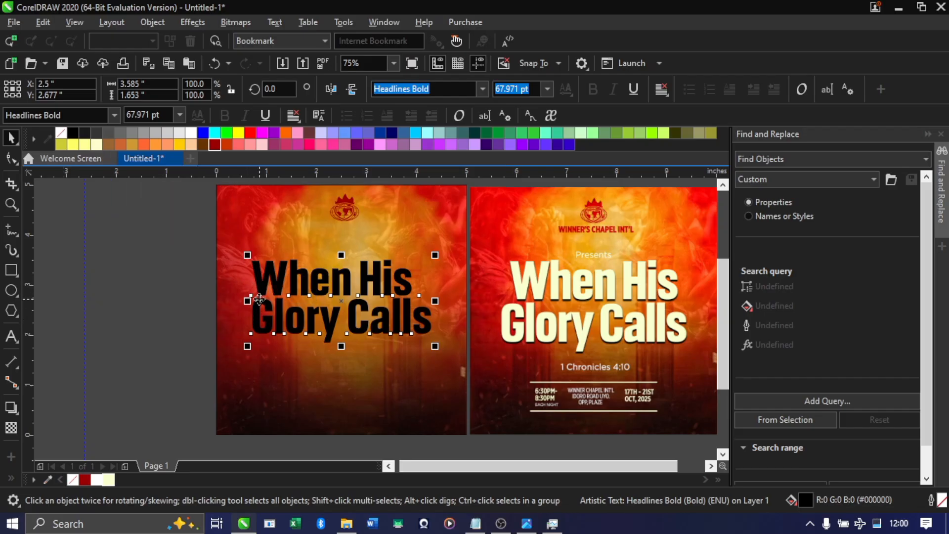
{"action": "left_click", "coordinate": [111, 481]}
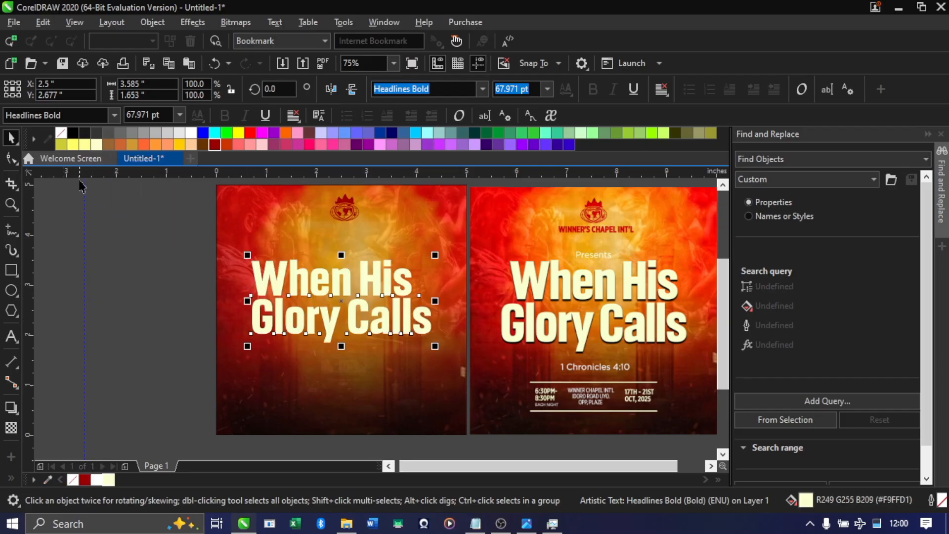
{"action": "left_click", "coordinate": [98, 147]}
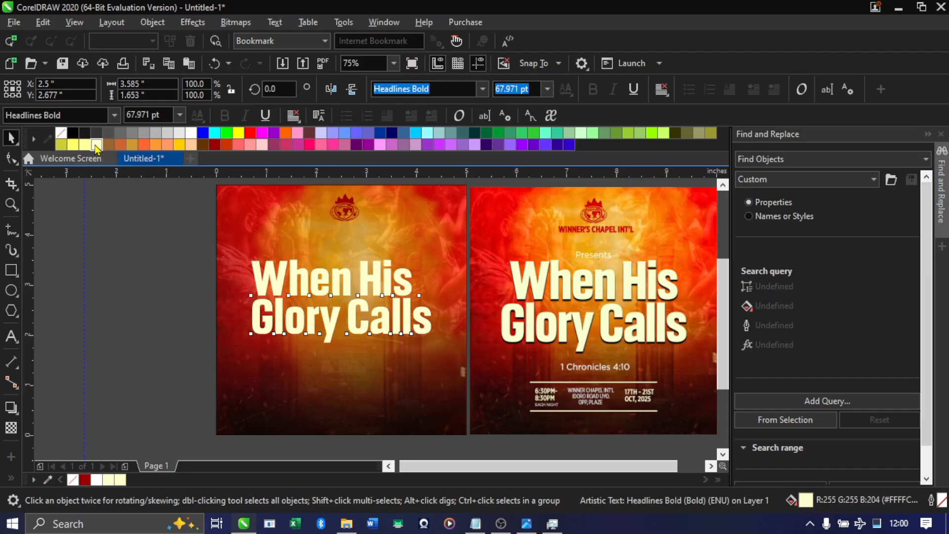
Try a black drop shadow running down from the title, with Normal merge mode, opacity 69 and feathering 2
{"action": "scroll", "coordinate": [305, 284], "scroll_direction": "up", "scroll_amount": 1}
{"action": "scroll", "coordinate": [314, 287], "scroll_direction": "down", "scroll_amount": 1}
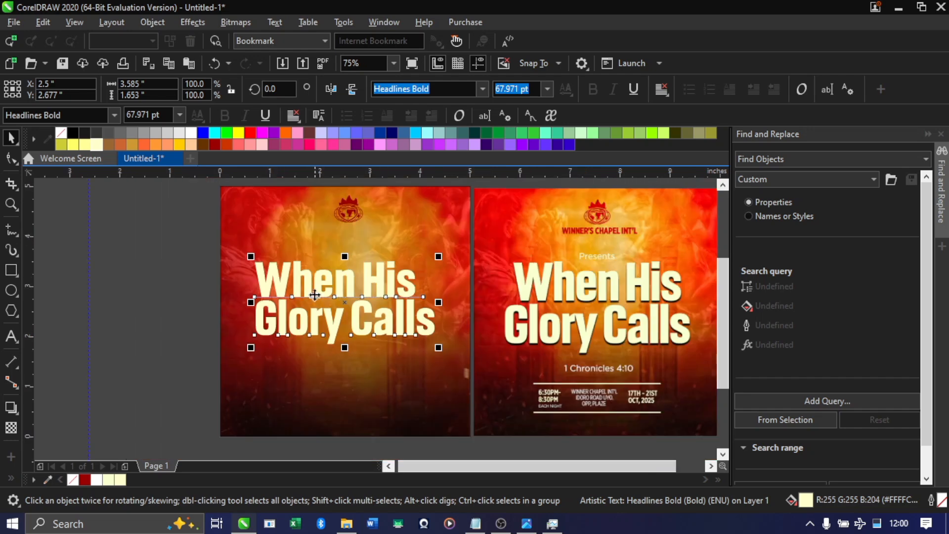
{"action": "scroll", "coordinate": [351, 299], "scroll_direction": "up", "scroll_amount": 1}
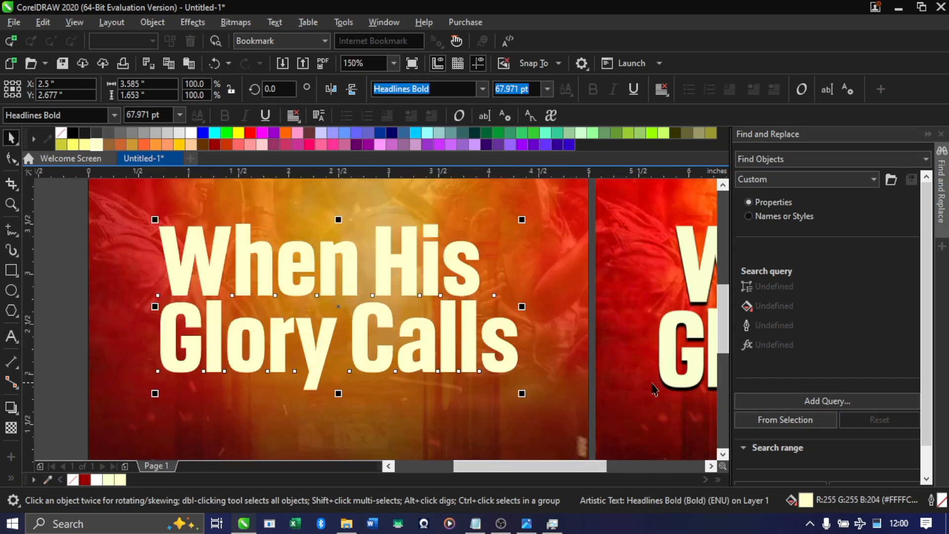
{"action": "scroll", "coordinate": [654, 389], "scroll_direction": "up", "scroll_amount": 1}
{"action": "scroll", "coordinate": [677, 377], "scroll_direction": "down", "scroll_amount": 3}
{"action": "scroll", "coordinate": [567, 364], "scroll_direction": "up", "scroll_amount": 3}
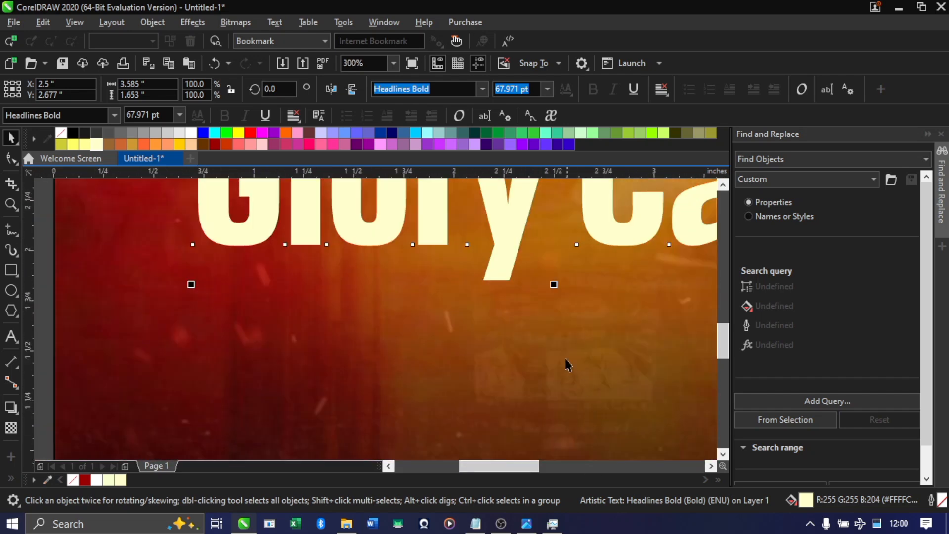
{"action": "scroll", "coordinate": [568, 365], "scroll_direction": "down", "scroll_amount": 2}
{"action": "scroll", "coordinate": [439, 269], "scroll_direction": "up", "scroll_amount": 1}
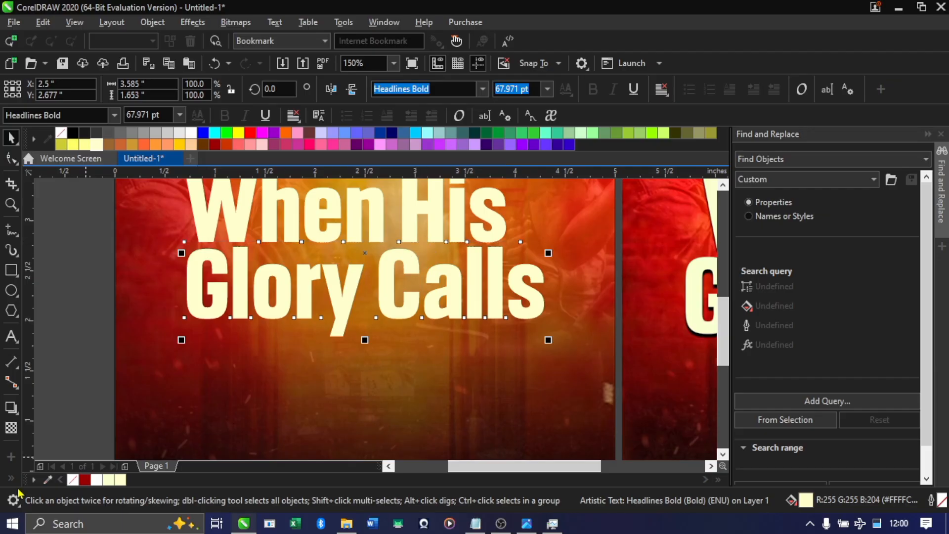
{"action": "left_click", "coordinate": [11, 408]}
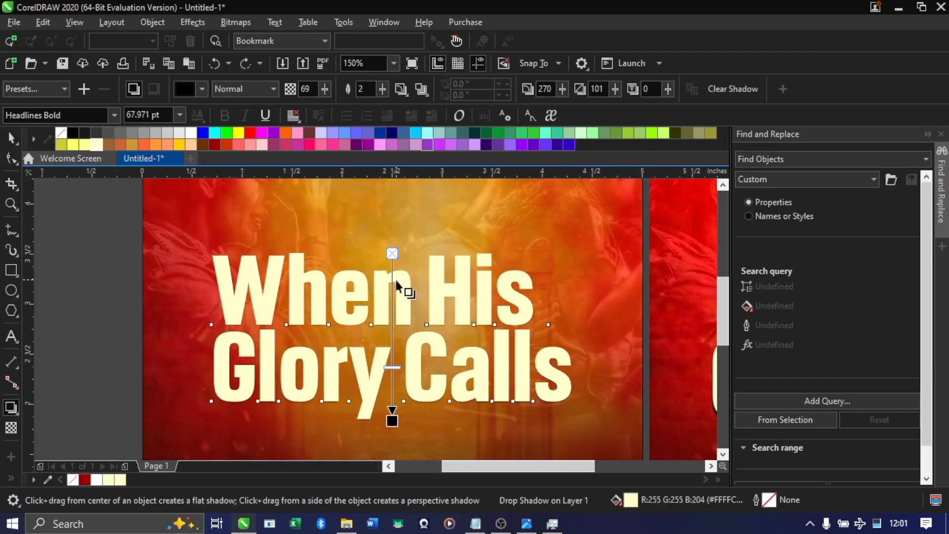
{"action": "left_click_drag", "start_coordinate": [392, 257], "coordinate": [402, 360]}
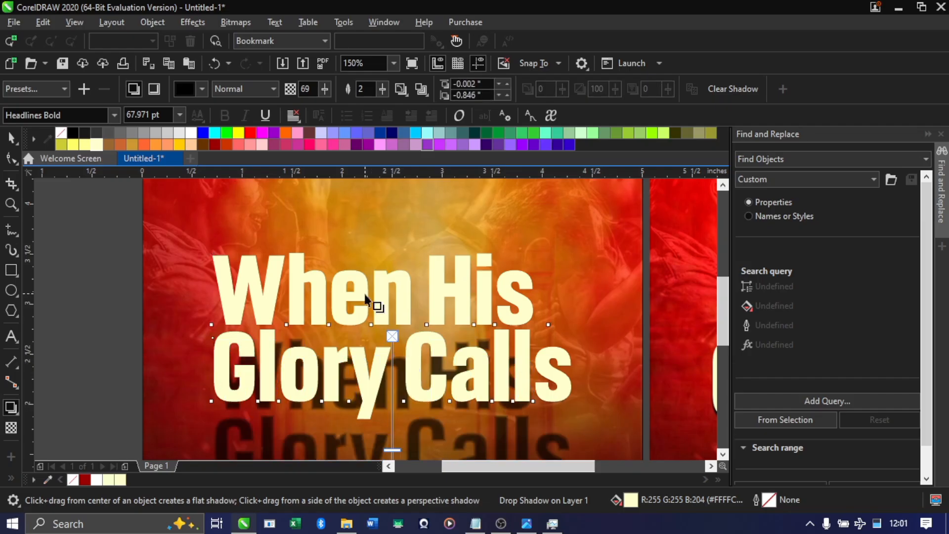
Undo all the drop shadow changes on the title, including the shadow itself
{"action": "key", "text": "ctrl+z"}
{"action": "key", "text": "ctrl+z"}
{"action": "key", "text": "ctrl+z"}
{"action": "key", "text": "ctrl+z"}
{"action": "key", "text": "ctrl+z"}
{"action": "key", "text": "ctrl+z"}
{"action": "key", "text": "ctrl+z"}
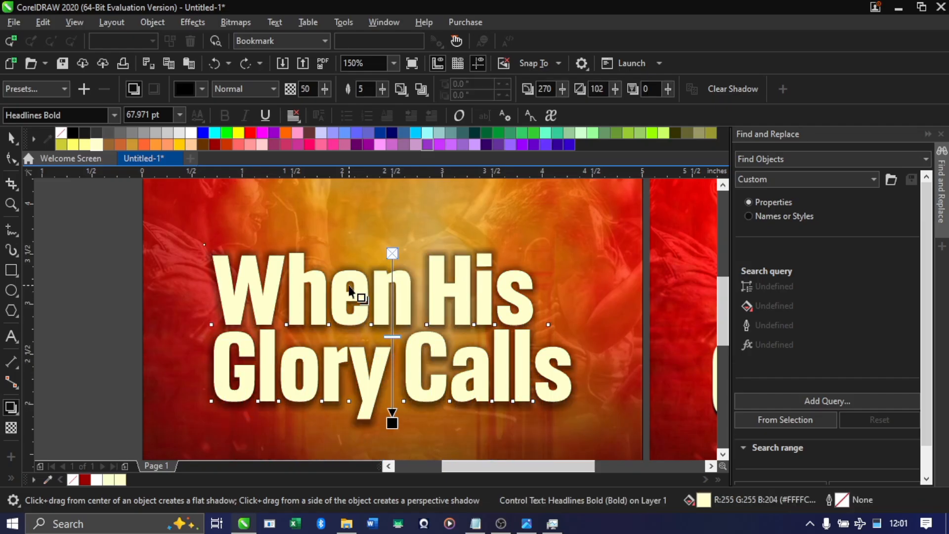
{"action": "key", "text": "ctrl+z"}
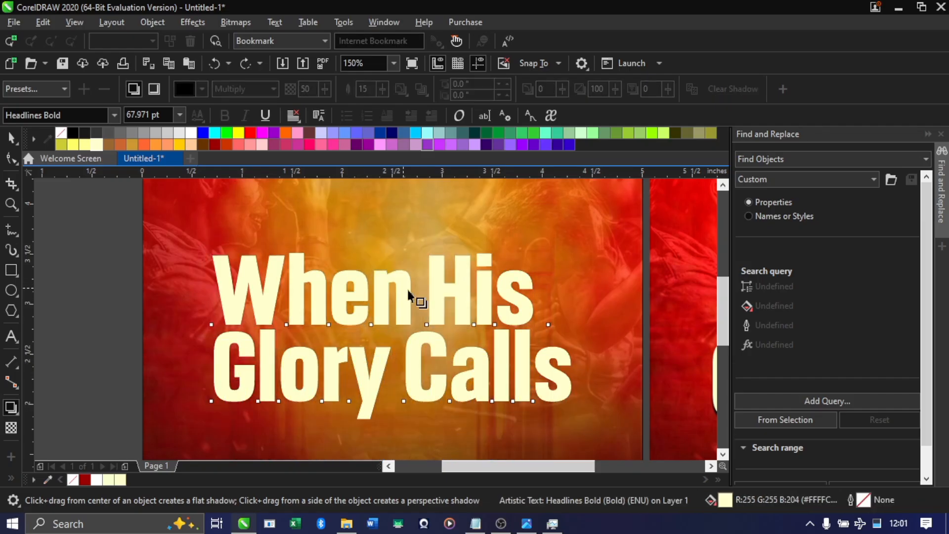
Add a black drop shadow running straight down from the title, with Normal merge mode and feathering 2
{"action": "left_click_drag", "start_coordinate": [415, 290], "coordinate": [392, 423]}
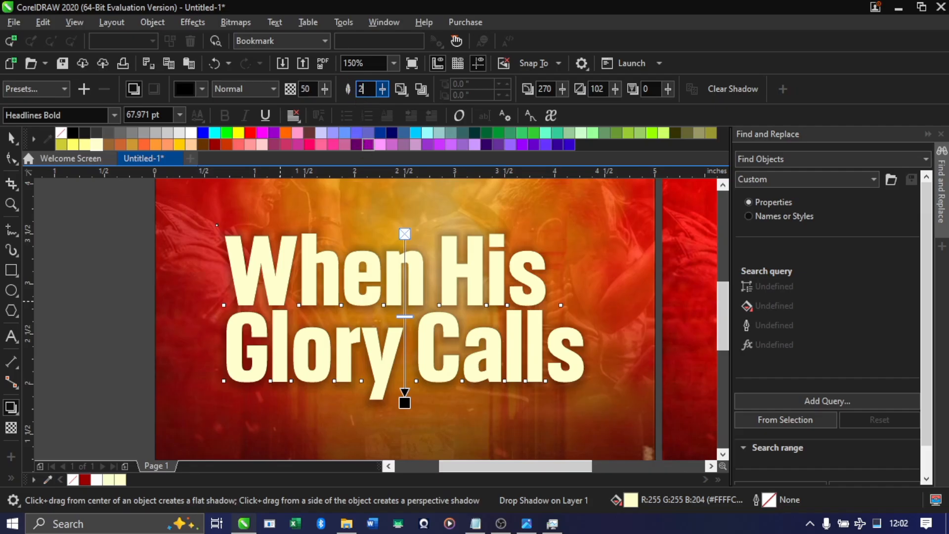
{"action": "scroll", "coordinate": [452, 284], "scroll_direction": "up", "scroll_amount": 3}
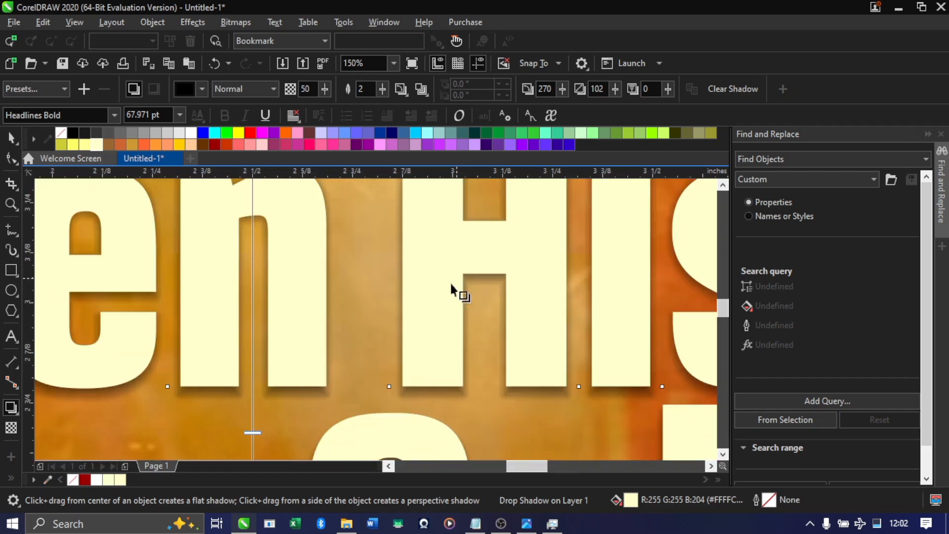
{"action": "scroll", "coordinate": [451, 284], "scroll_direction": "down", "scroll_amount": 2}
Set the title's drop shadow opacity to 100, keeping the Normal merge mode
{"action": "left_click", "coordinate": [322, 93]}
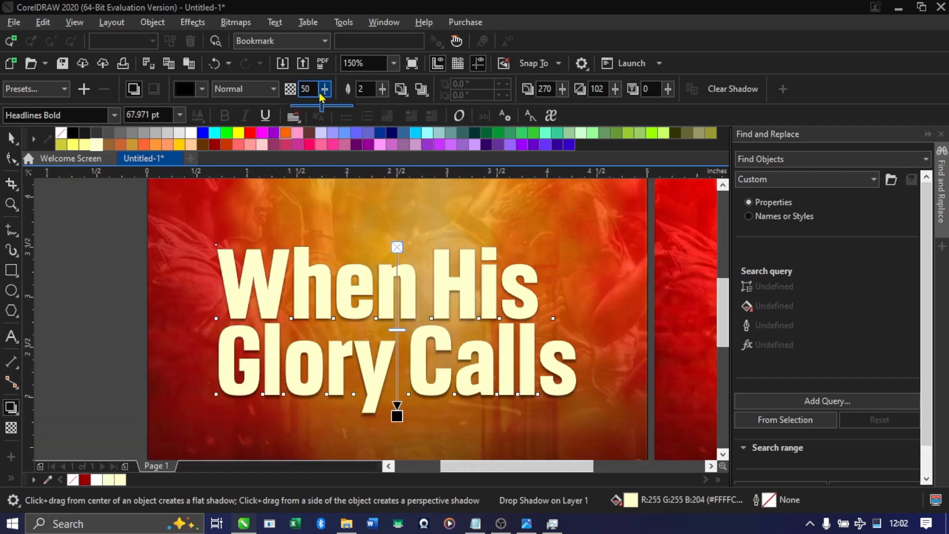
{"action": "left_click_drag", "start_coordinate": [322, 105], "coordinate": [352, 112]}
{"action": "left_click", "coordinate": [325, 93]}
{"action": "left_click", "coordinate": [11, 138]}
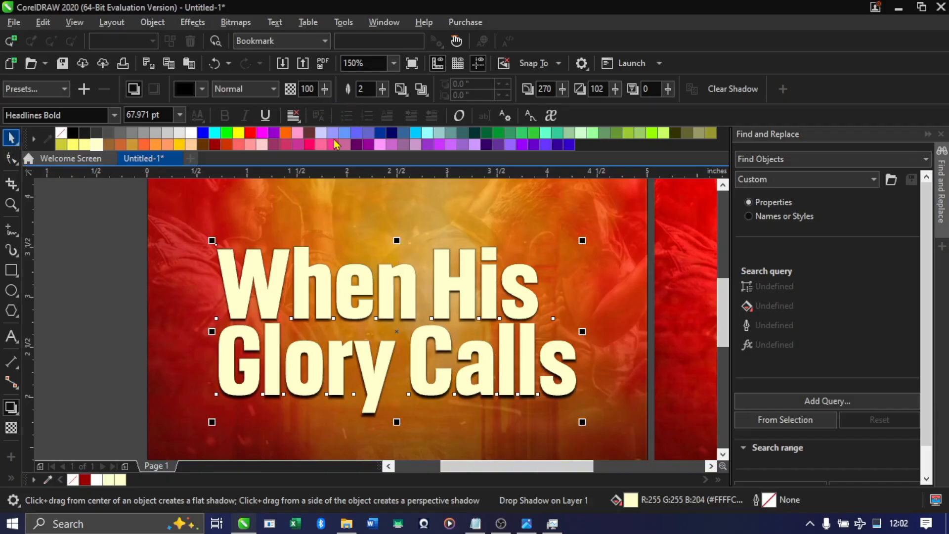
{"action": "left_click", "coordinate": [235, 91]}
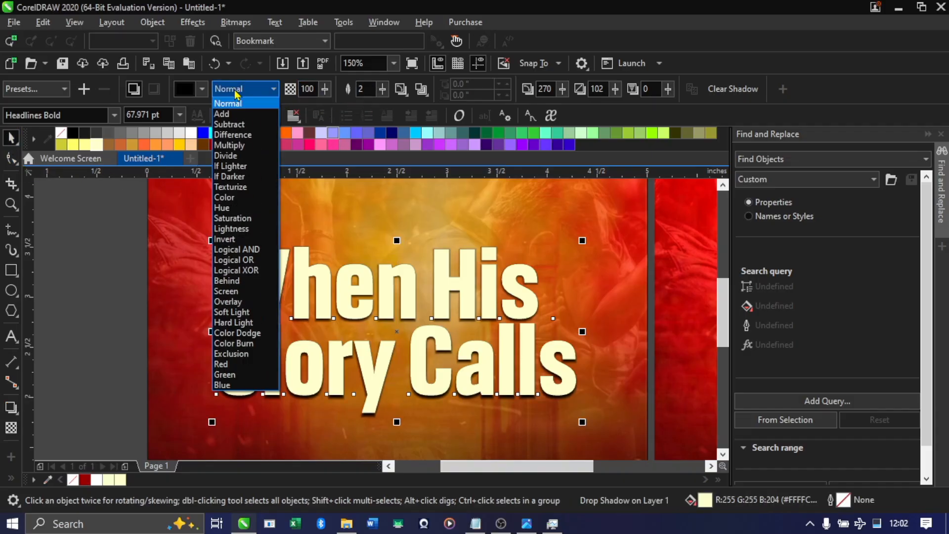
{"action": "left_click", "coordinate": [247, 106]}
{"action": "scroll", "coordinate": [378, 288], "scroll_direction": "down", "scroll_amount": 3}
{"action": "left_click", "coordinate": [187, 301]}
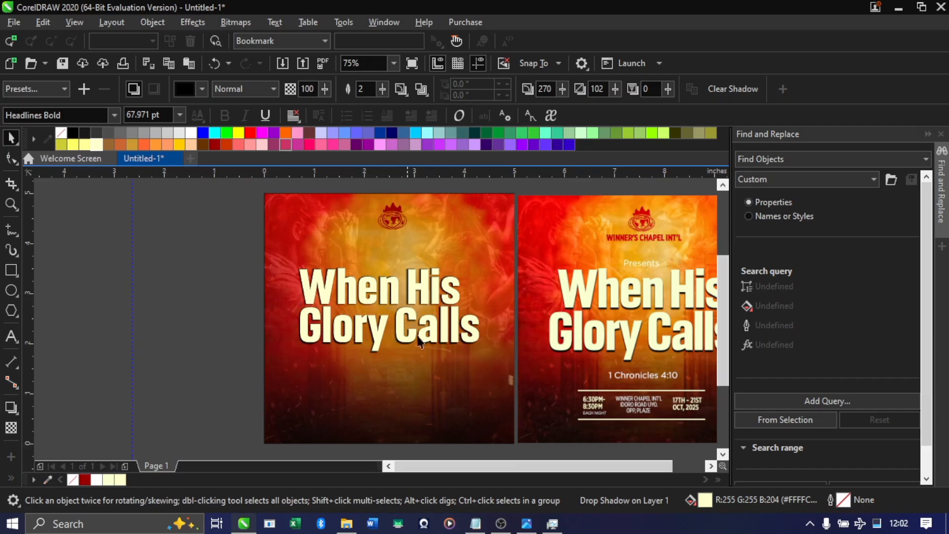
Copy "Presents" from the flyer content in Notepad and paste it in CorelDRAW as artistic text beside the flyer
{"action": "left_click_drag", "start_coordinate": [183, 317], "coordinate": [789, 321]}
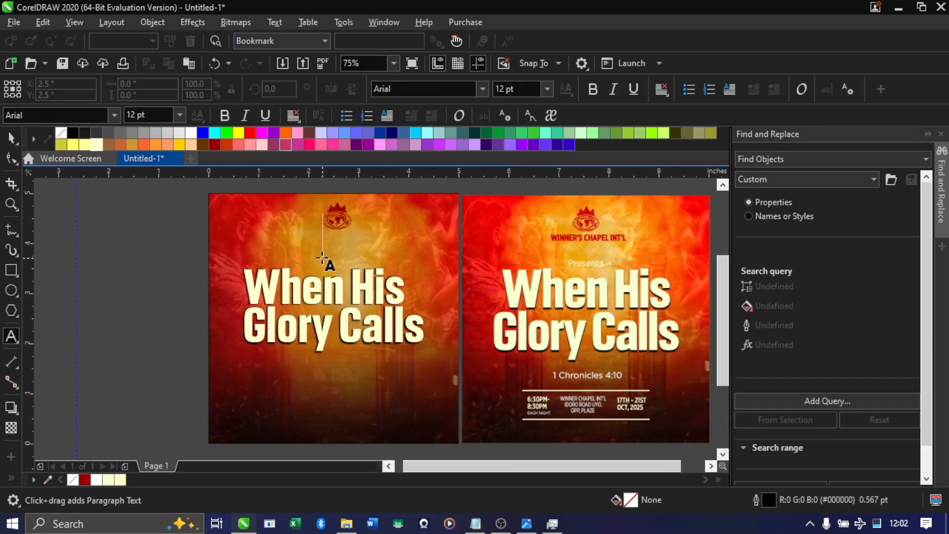
{"action": "left_click", "coordinate": [127, 286]}
{"action": "left_click", "coordinate": [534, 526]}
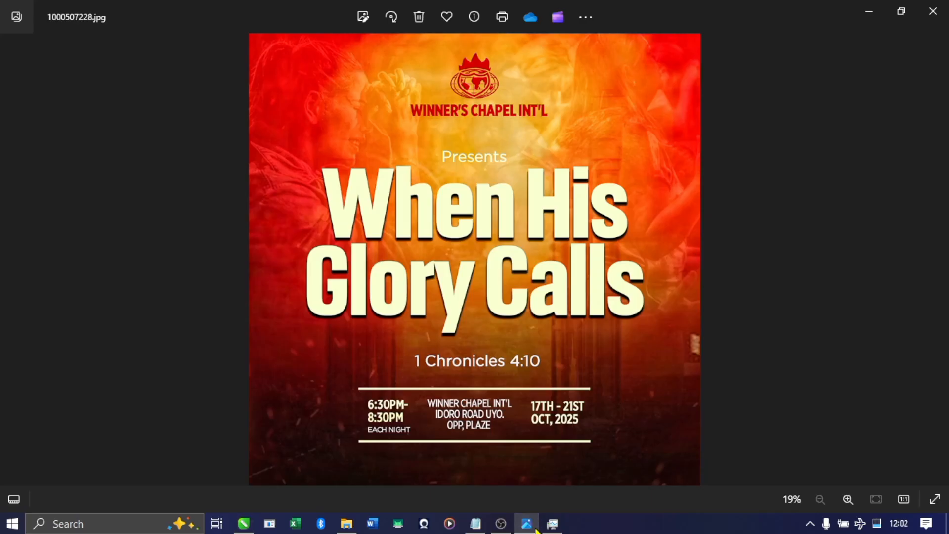
{"action": "left_click", "coordinate": [475, 523]}
{"action": "left_click_drag", "start_coordinate": [88, 72], "coordinate": [1, 66]}
{"action": "key", "text": "ctrl+c"}
{"action": "key", "text": "alt+Tab"}
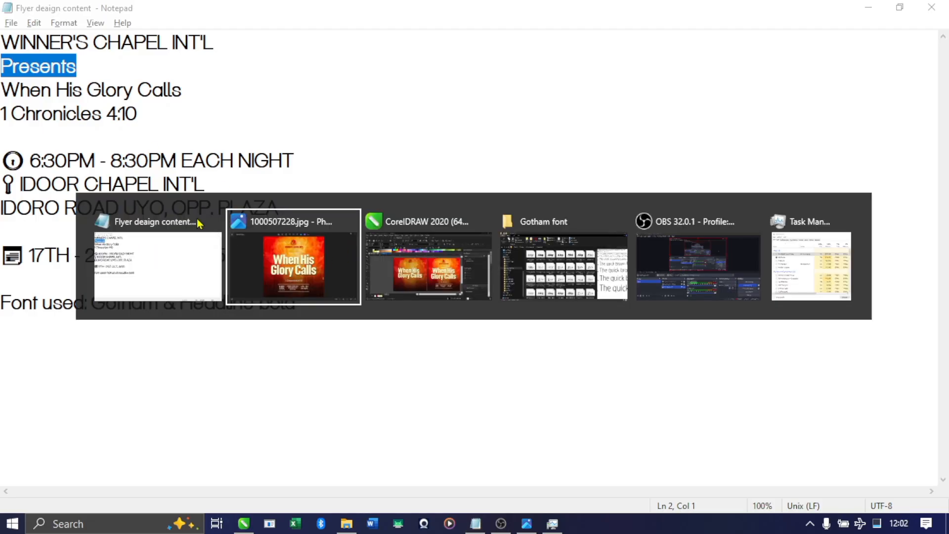
{"action": "left_click", "coordinate": [413, 263]}
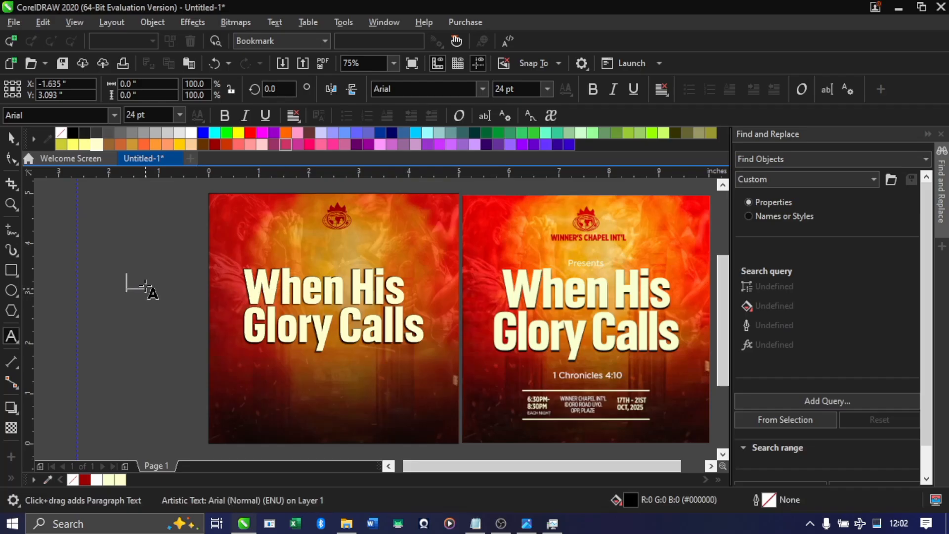
{"action": "key", "text": "ctrl+v"}
Place the "Presents" text between the logo and the title, and scale it down to 12 pt
{"action": "left_click_drag", "start_coordinate": [160, 282], "coordinate": [329, 260]}
{"action": "scroll", "coordinate": [331, 256], "scroll_direction": "up", "scroll_amount": 2}
{"action": "left_click_drag", "start_coordinate": [394, 246], "coordinate": [339, 271]}
{"action": "key", "text": "ctrl+space"}
{"action": "scroll", "coordinate": [338, 270], "scroll_direction": "down", "scroll_amount": 2}
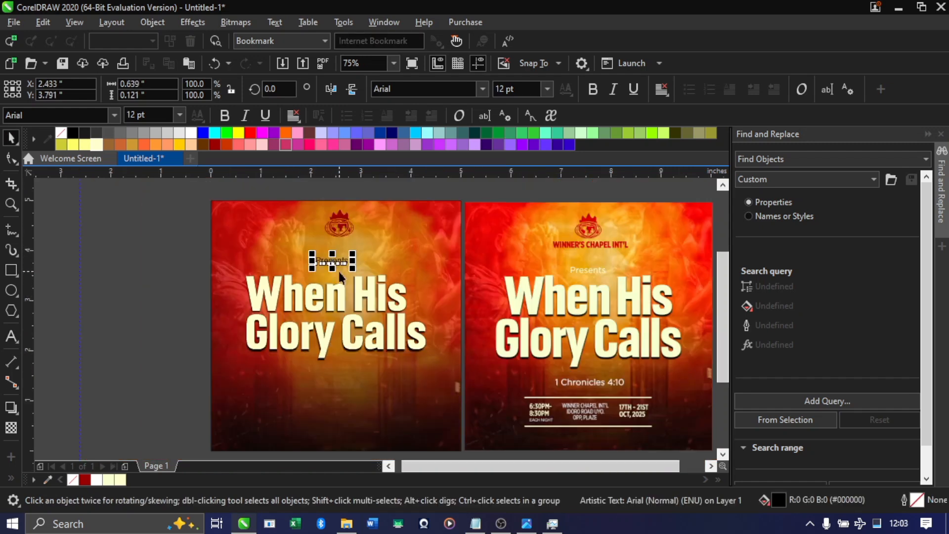
Centre the crown-and-globe logo horizontally on the flyer background
{"action": "scroll", "coordinate": [330, 242], "scroll_direction": "up", "scroll_amount": 2}
{"action": "left_click", "coordinate": [345, 218], "text": "shift"}
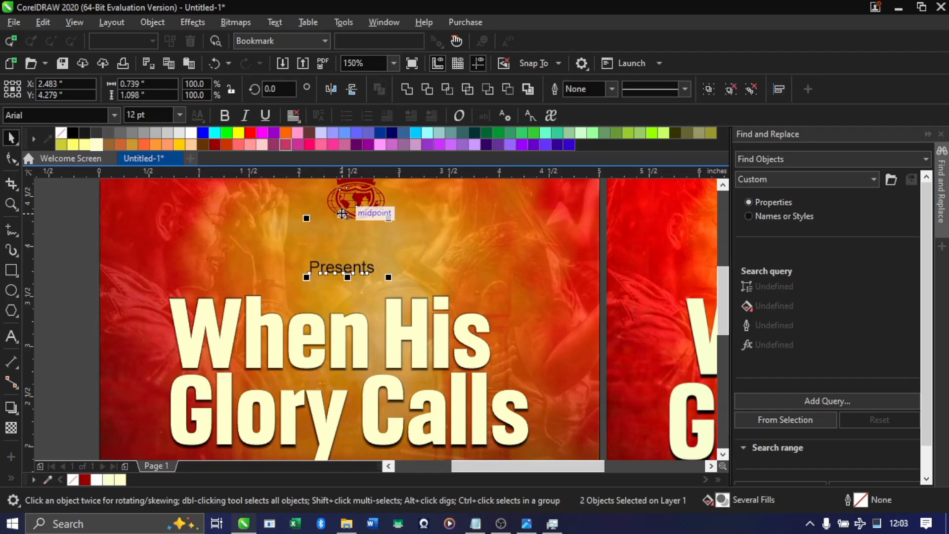
{"action": "left_click", "coordinate": [318, 249]}
{"action": "left_click", "coordinate": [342, 213]}
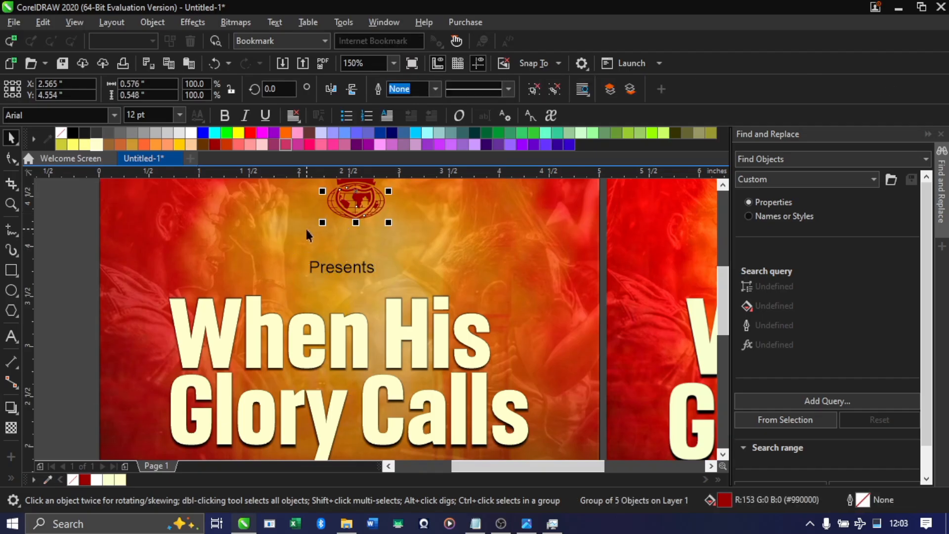
{"action": "left_click", "coordinate": [305, 229], "text": "shift"}
{"action": "key", "text": "c"}
Centre the "Presents" text horizontally on the flyer background
{"action": "left_click", "coordinate": [344, 270]}
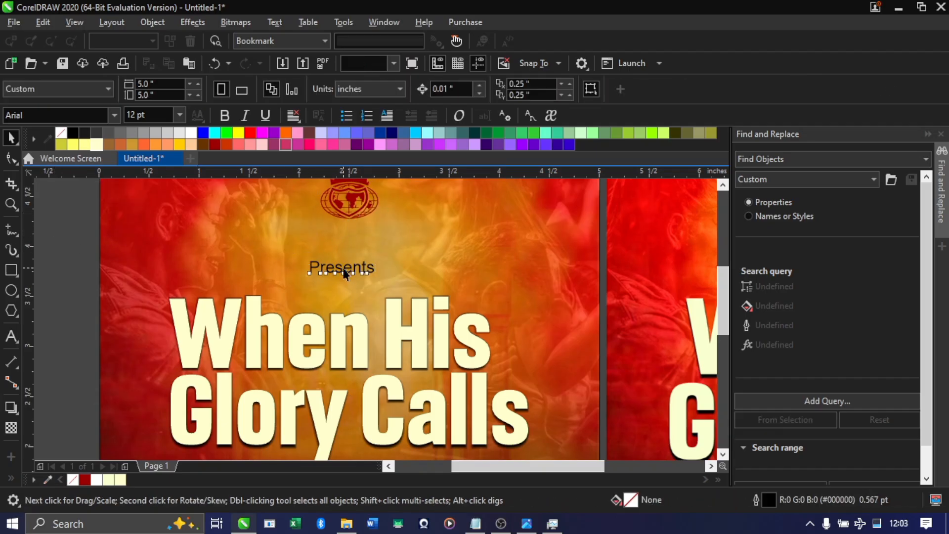
{"action": "left_click", "coordinate": [342, 212], "text": "shift"}
{"action": "key", "text": "c"}
{"action": "key", "text": "Escape"}
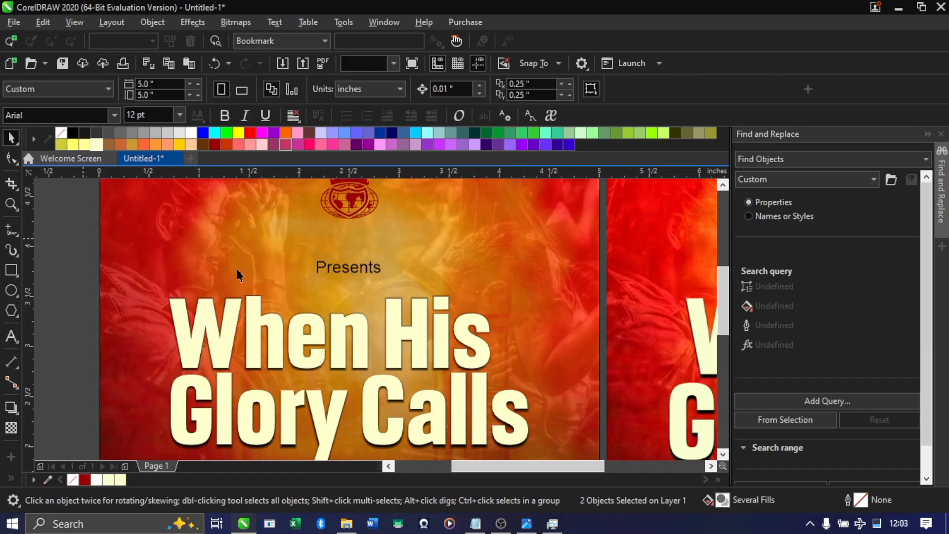
Set the font of the "Presents" text to Gotham Book (Regular, Normal)
{"action": "left_click", "coordinate": [349, 271]}
{"action": "left_click", "coordinate": [350, 291]}
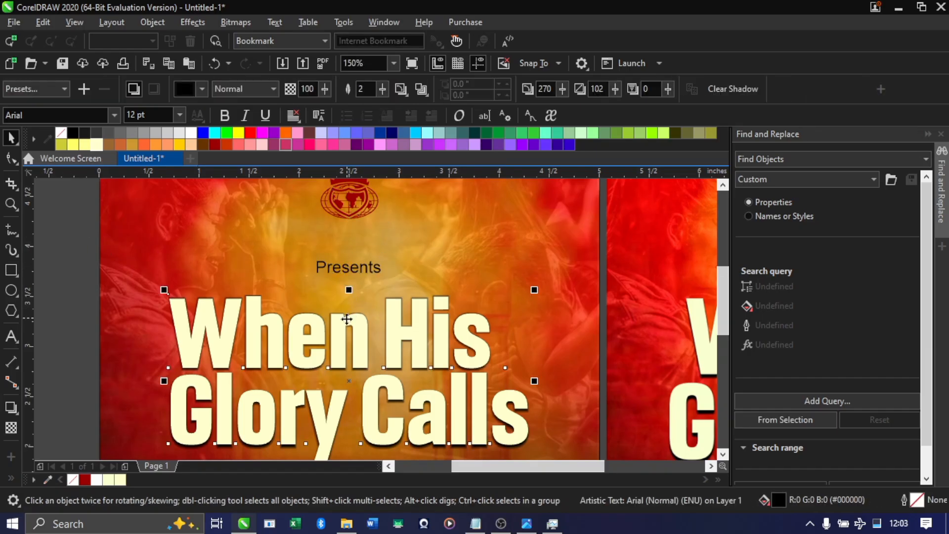
{"action": "left_click", "coordinate": [351, 271]}
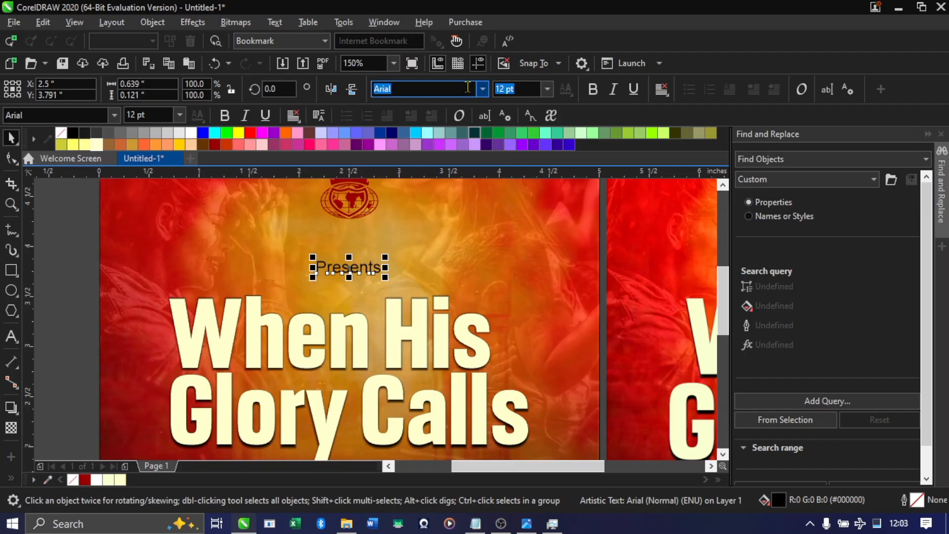
{"action": "type", "text": "Fg"}
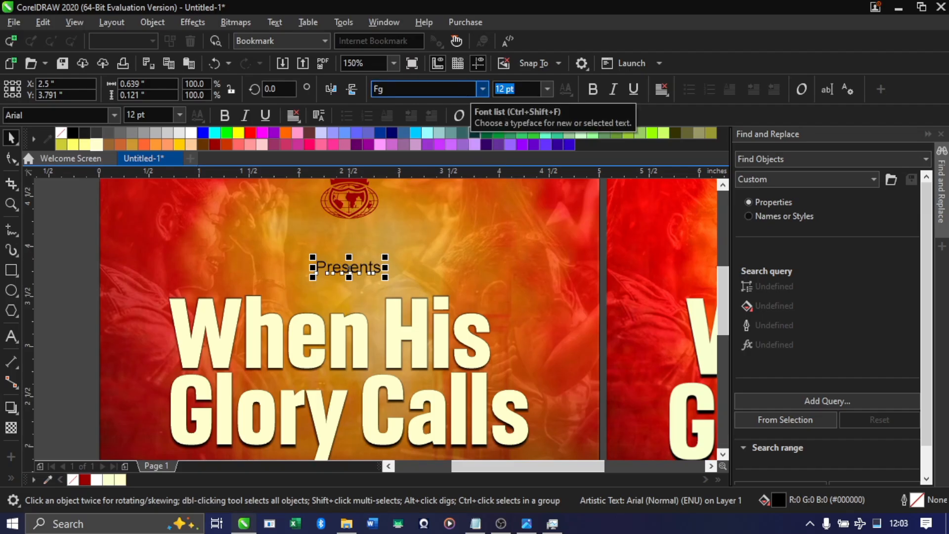
{"action": "type", "text": "Gotham"}
{"action": "key", "text": "Return"}
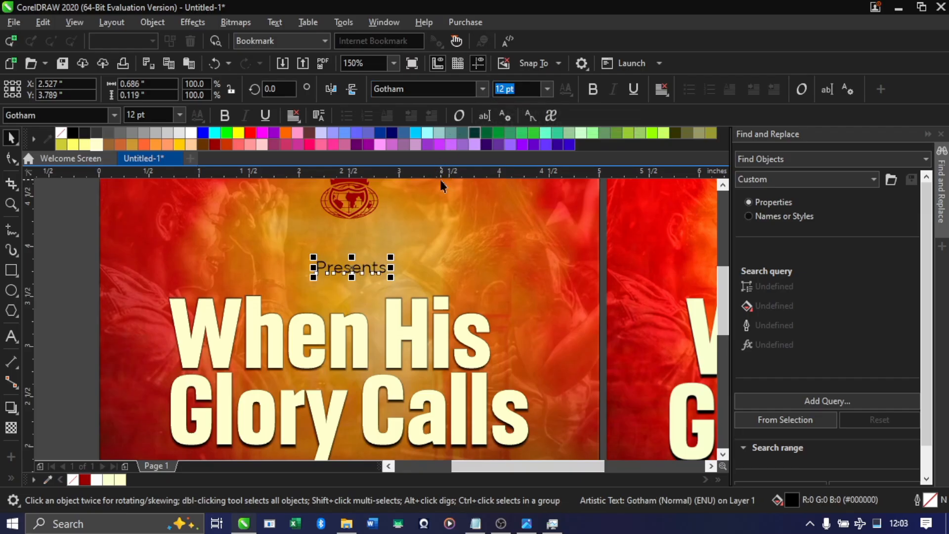
{"action": "left_click", "coordinate": [483, 90]}
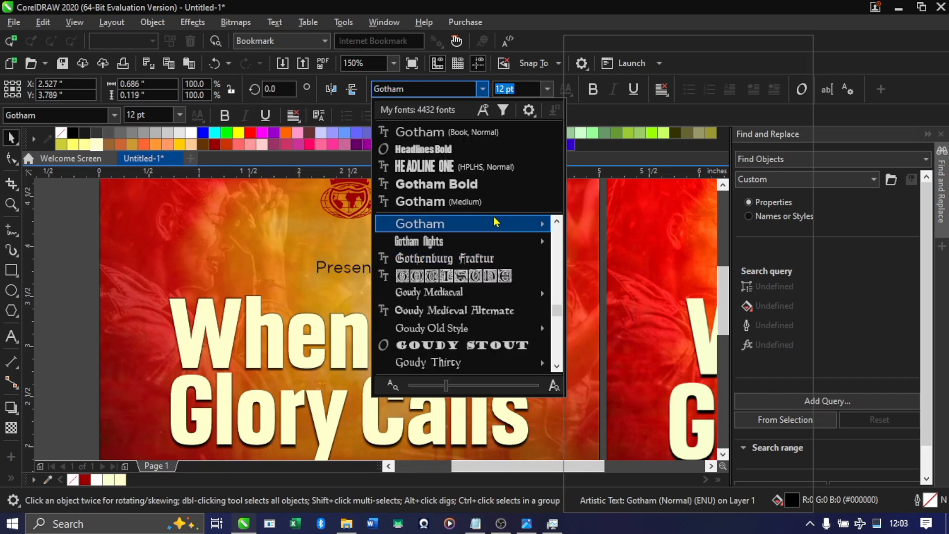
{"action": "mouse_move", "coordinate": [496, 223]}
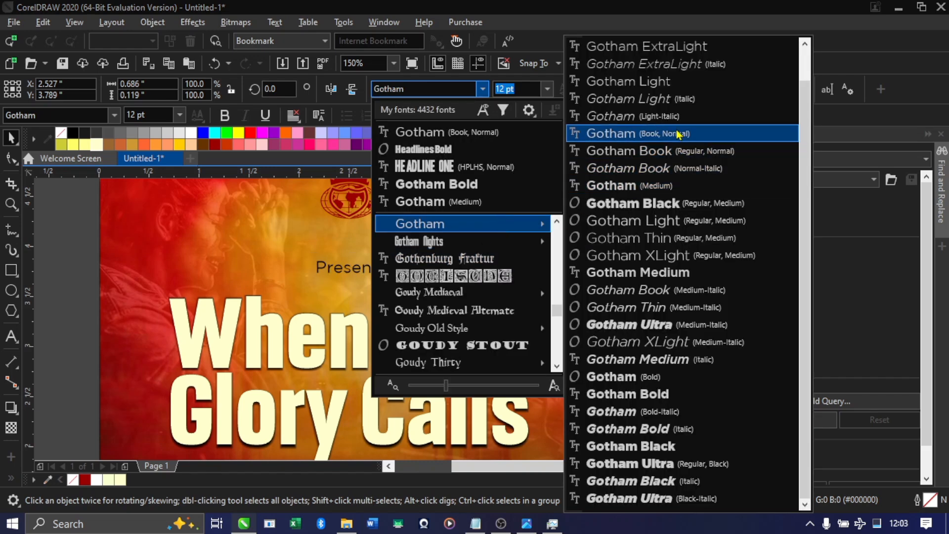
{"action": "left_click", "coordinate": [666, 151]}
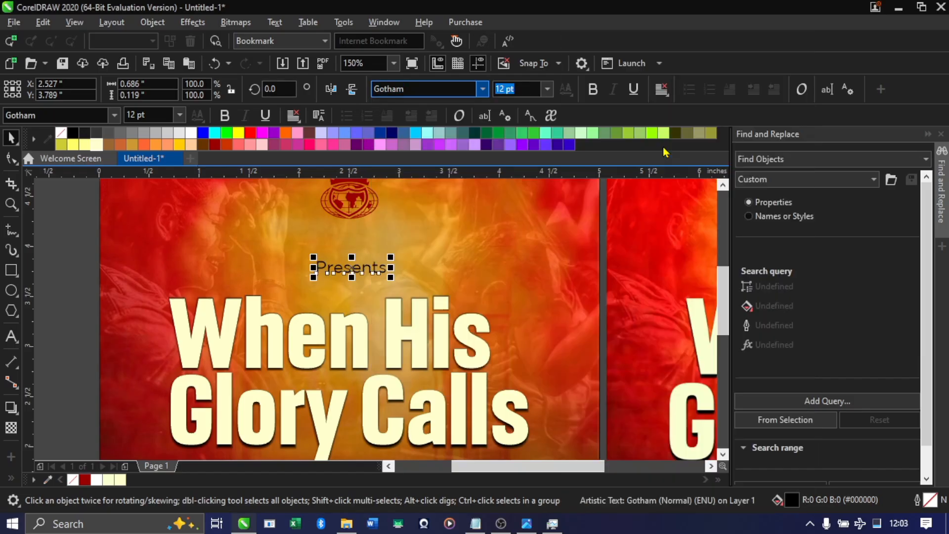
Try scaling the "Presents" text down about its centre to about 2.4 pt, and undo that scaling
{"action": "scroll", "coordinate": [388, 284], "scroll_direction": "down", "scroll_amount": 1}
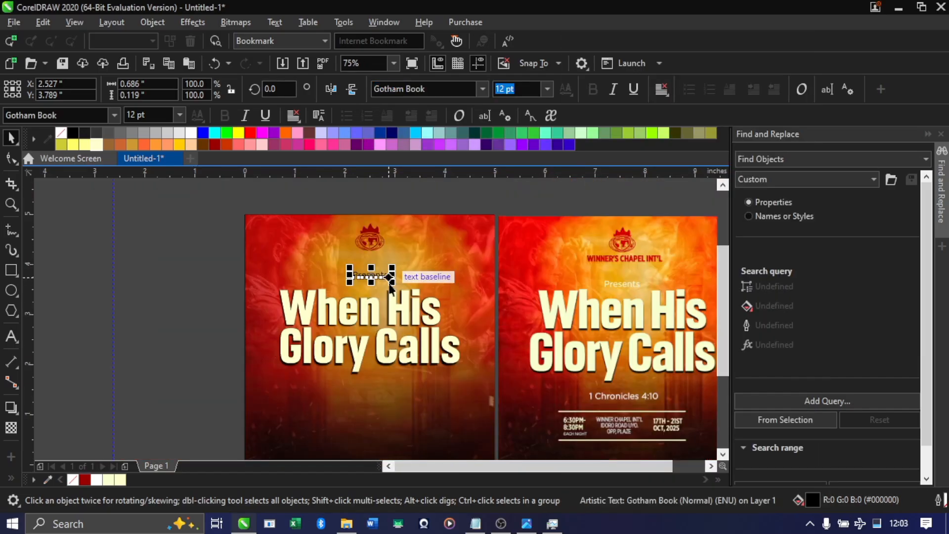
{"action": "scroll", "coordinate": [388, 279], "scroll_direction": "up", "scroll_amount": 1}
{"action": "left_click_drag", "start_coordinate": [389, 277], "coordinate": [364, 274]}
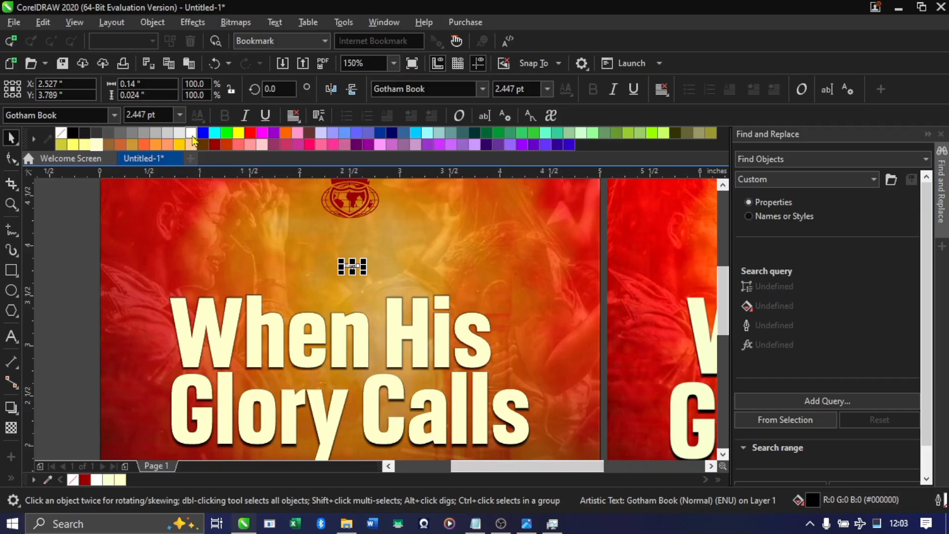
{"action": "key", "text": "ctrl+z"}
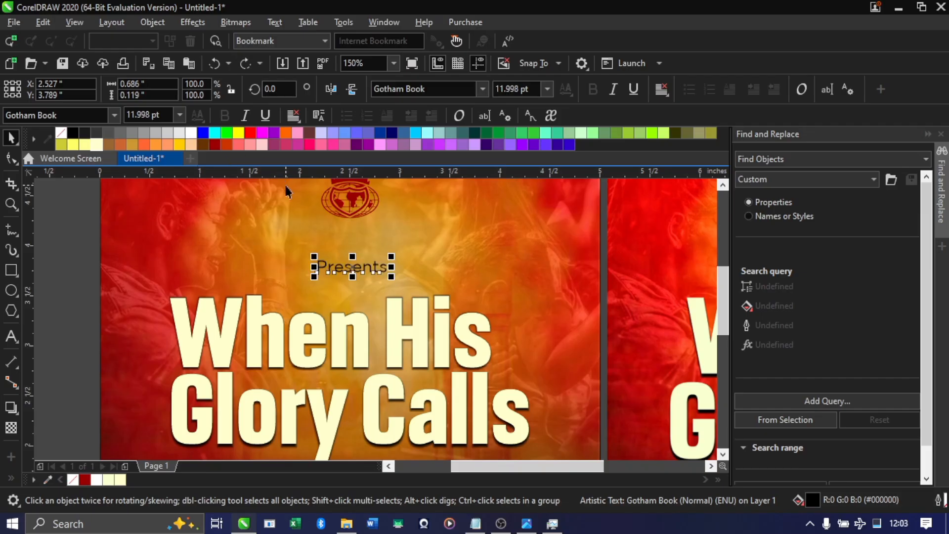
Fill the "Presents" text with white
{"action": "left_click", "coordinate": [191, 135]}
{"action": "scroll", "coordinate": [334, 262], "scroll_direction": "down", "scroll_amount": 1}
{"action": "left_click", "coordinate": [187, 298]}
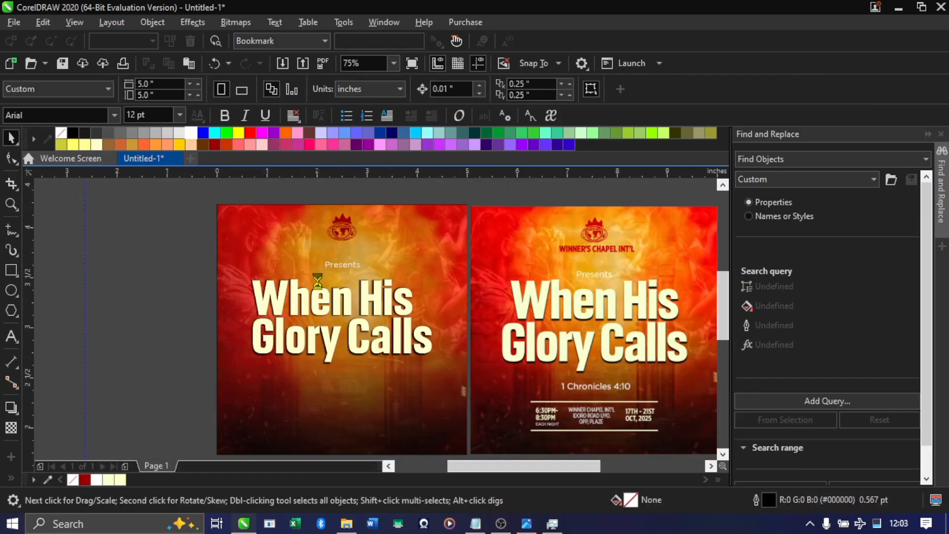
Move the "Presents" text down to just above the title, at Y about 3.65 inches
{"action": "scroll", "coordinate": [317, 281], "scroll_direction": "up", "scroll_amount": 1}
{"action": "left_click", "coordinate": [351, 248]}
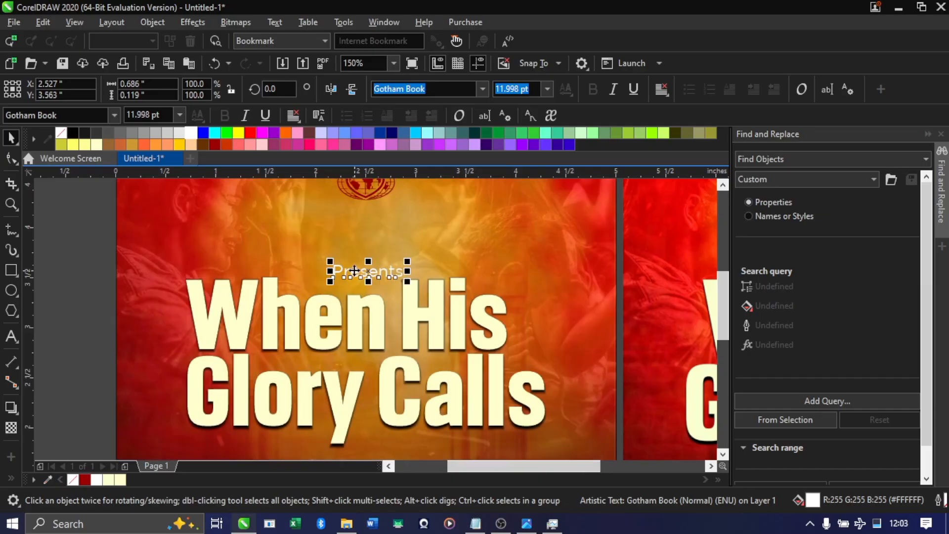
{"action": "left_click_drag", "start_coordinate": [363, 275], "coordinate": [366, 262]}
{"action": "scroll", "coordinate": [253, 295], "scroll_direction": "down", "scroll_amount": 2}
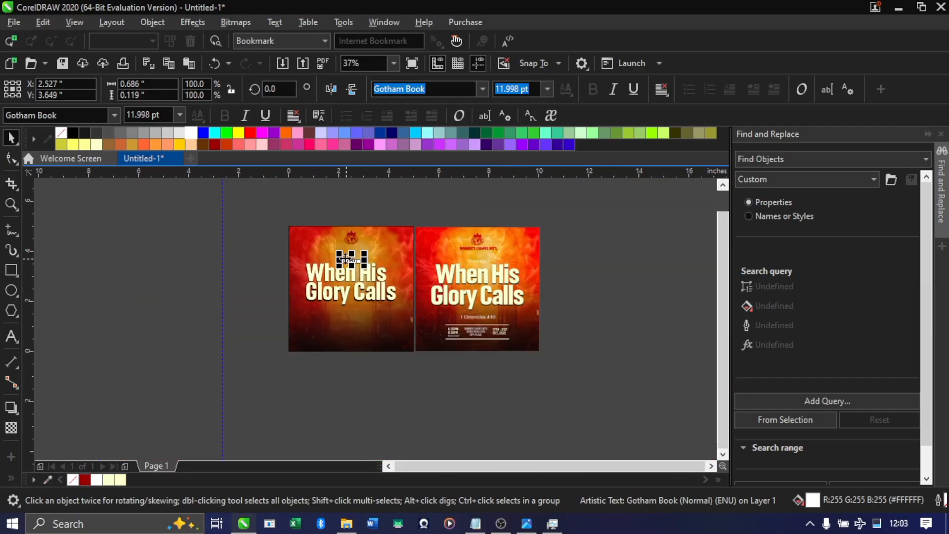
{"action": "left_click", "coordinate": [255, 295]}
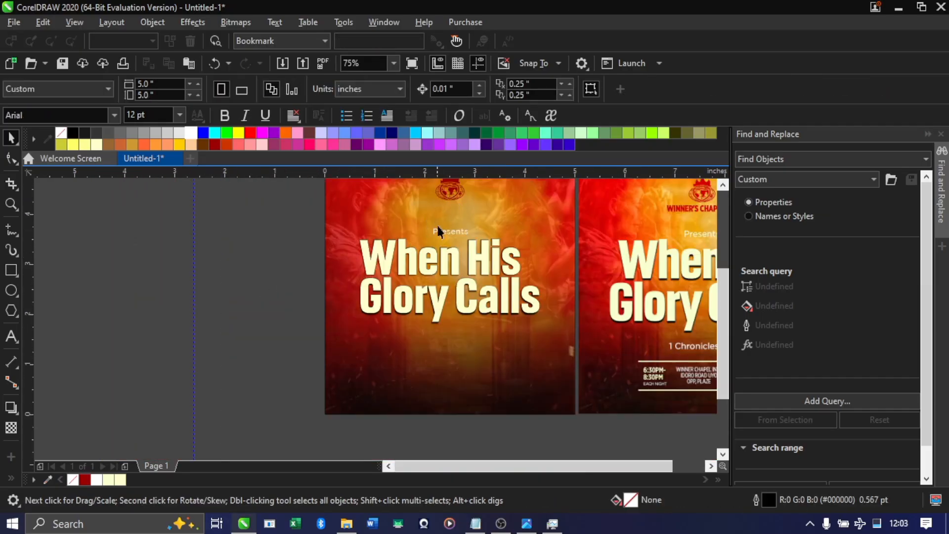
{"action": "scroll", "coordinate": [438, 230], "scroll_direction": "down", "scroll_amount": 2}
{"action": "scroll", "coordinate": [452, 205], "scroll_direction": "up", "scroll_amount": 3}
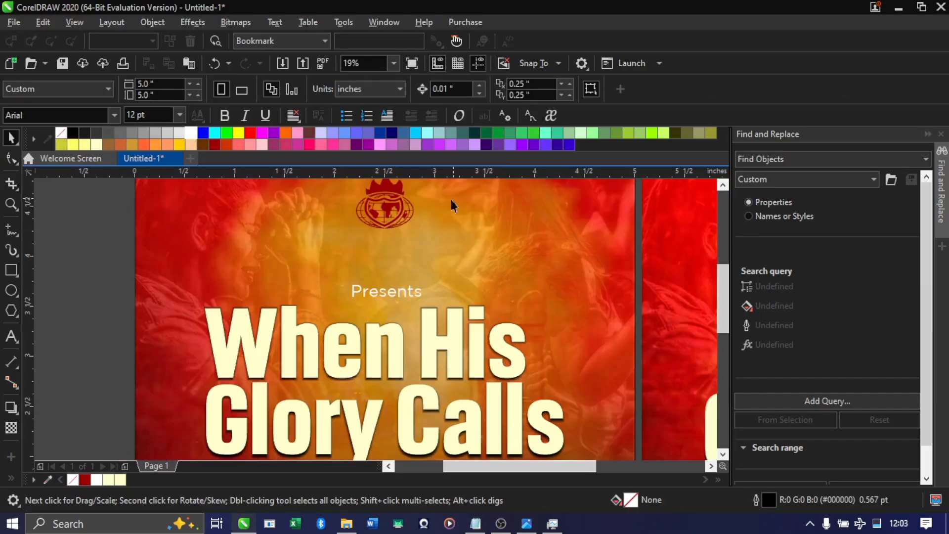
Copy "WINNER'S CHAPEL INT'L" from the Notepad content file and paste it as artistic text near the flyer's logo
{"action": "left_click", "coordinate": [398, 290]}
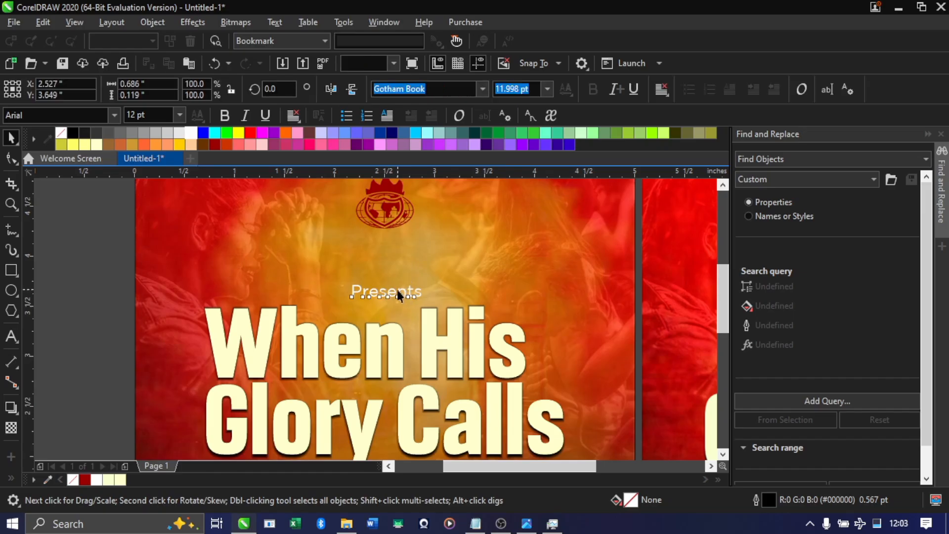
{"action": "left_click", "coordinate": [14, 337]}
{"action": "left_click", "coordinate": [272, 237]}
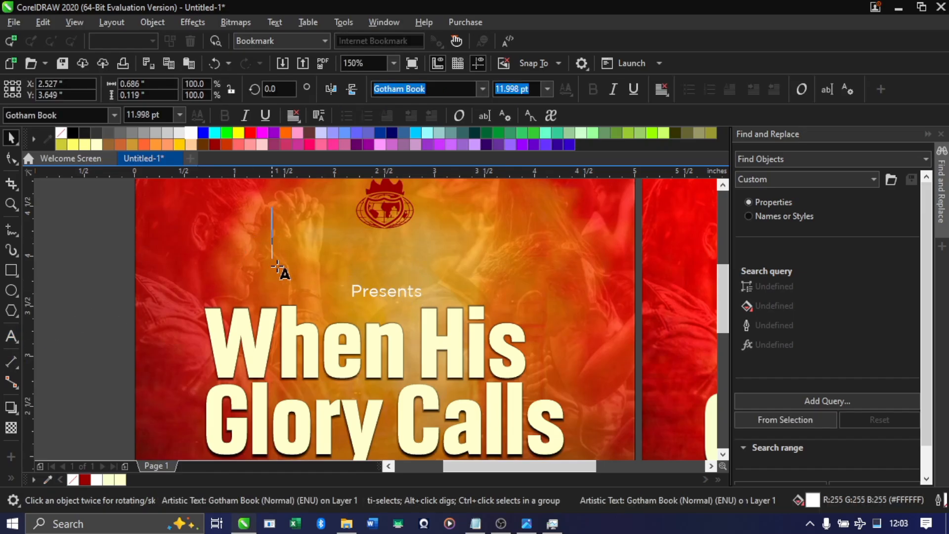
{"action": "left_click", "coordinate": [280, 305]}
{"action": "key", "text": "alt+Tab"}
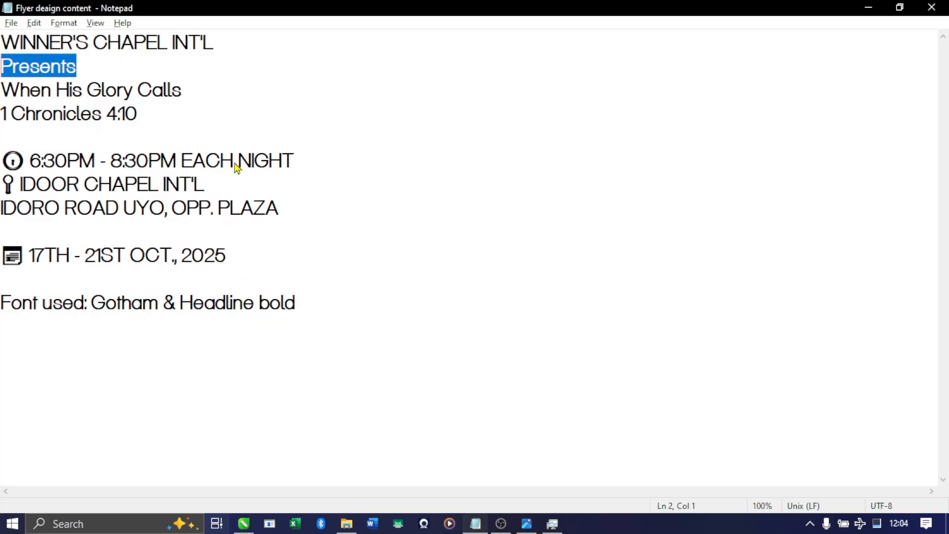
{"action": "key", "text": "alt+Tab"}
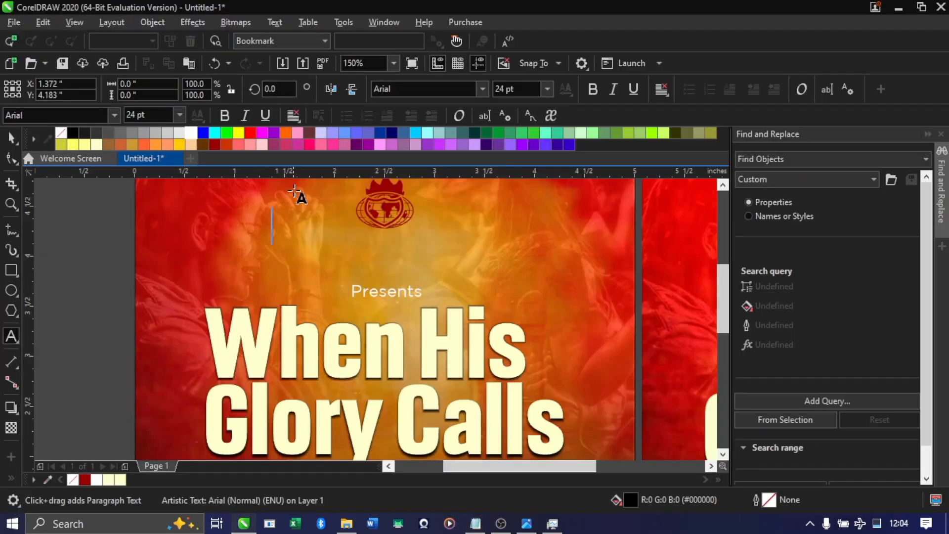
{"action": "key", "text": "alt+Tab"}
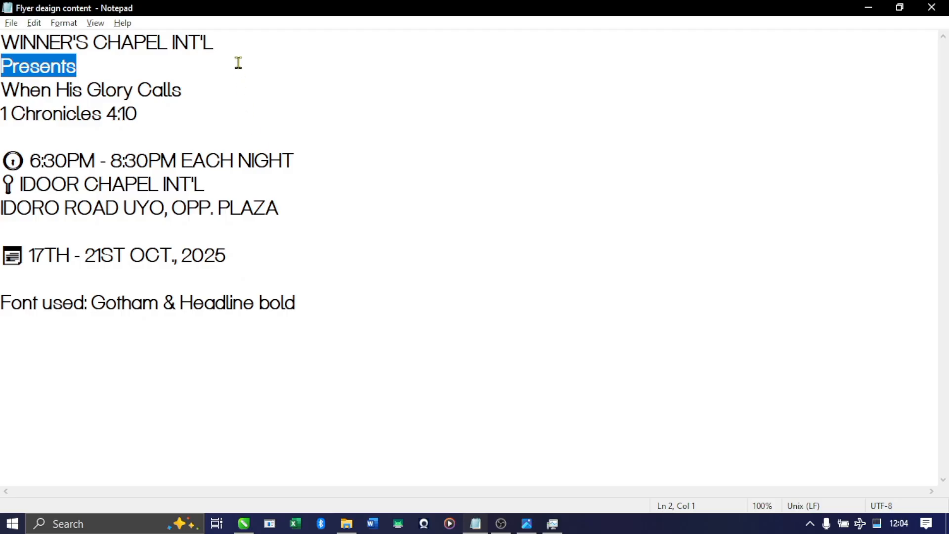
{"action": "left_click_drag", "start_coordinate": [220, 42], "coordinate": [2, 44]}
{"action": "key", "text": "ctrl+c"}
{"action": "right_click", "coordinate": [6, 120]}
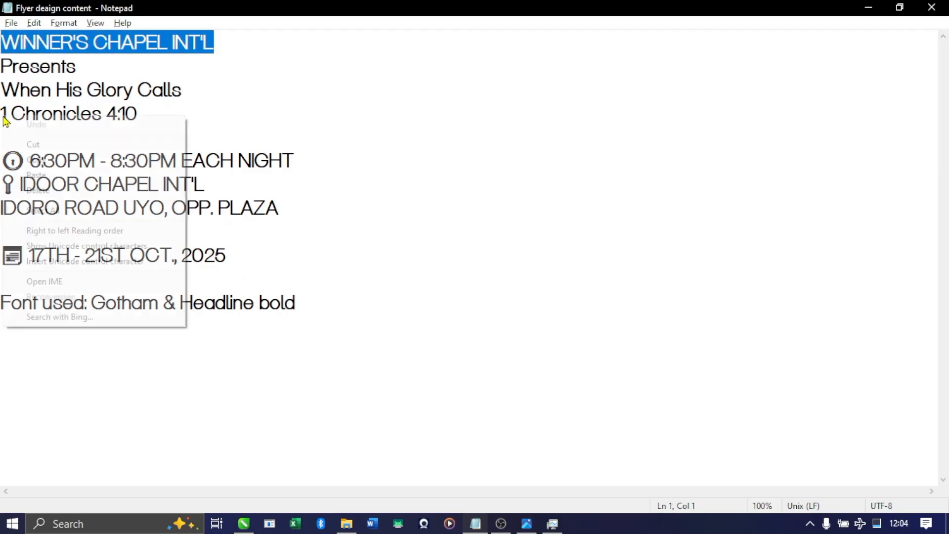
{"action": "left_click", "coordinate": [39, 161]}
{"action": "key", "text": "alt+Tab"}
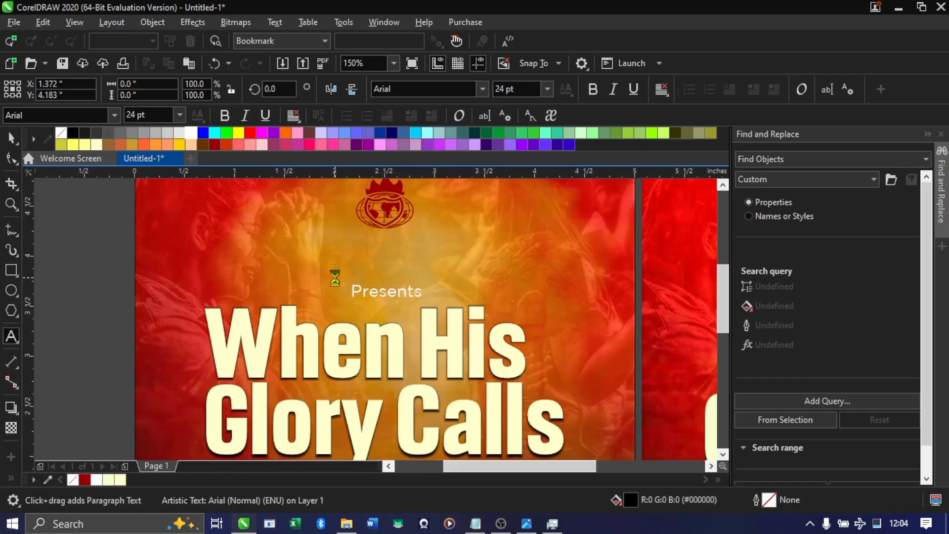
{"action": "key", "text": "ctrl+v"}
Scale the "WINNER'S CHAPEL INT'L" text down to about 8.7 pt and place it just below the logo
{"action": "scroll", "coordinate": [328, 272], "scroll_direction": "down", "scroll_amount": 2}
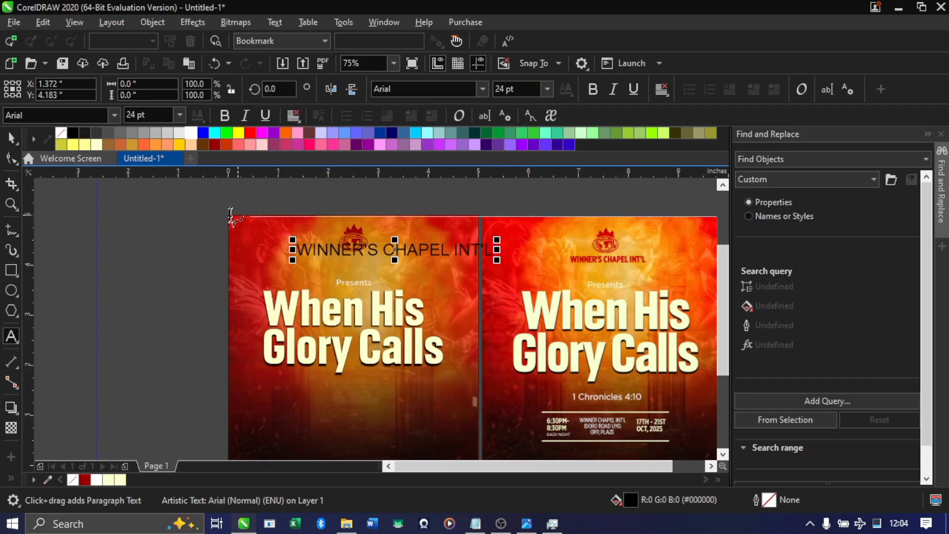
{"action": "scroll", "coordinate": [390, 269], "scroll_direction": "up", "scroll_amount": 2}
{"action": "left_click", "coordinate": [12, 141]}
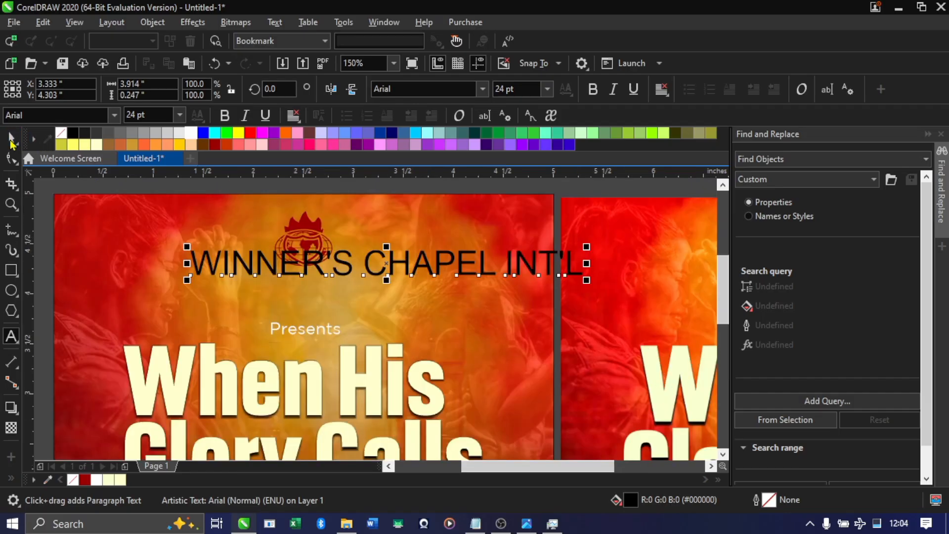
{"action": "left_click_drag", "start_coordinate": [586, 246], "coordinate": [347, 275]}
Set the font of the "WINNER'S CHAPEL INT'L" text to Headlines Bold
{"action": "left_click", "coordinate": [462, 89]}
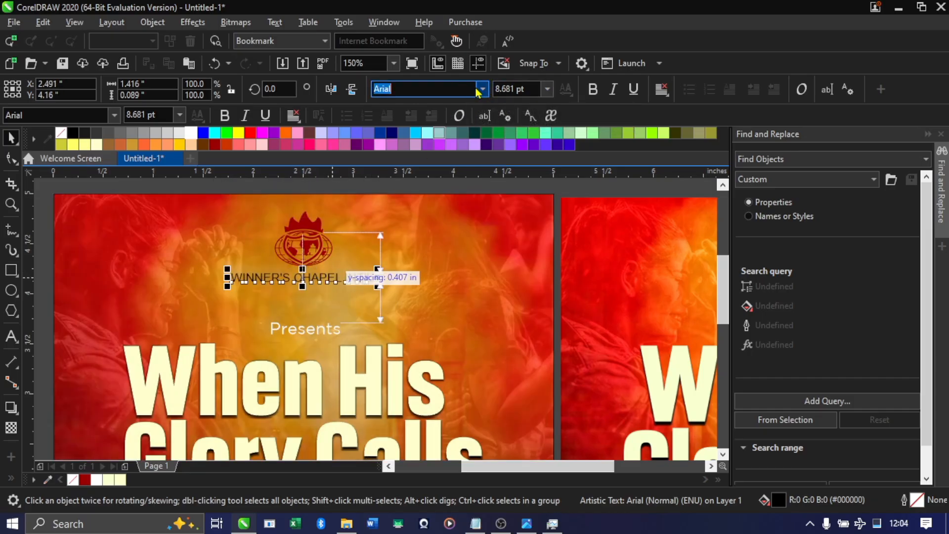
{"action": "key", "text": "BackSpace"}
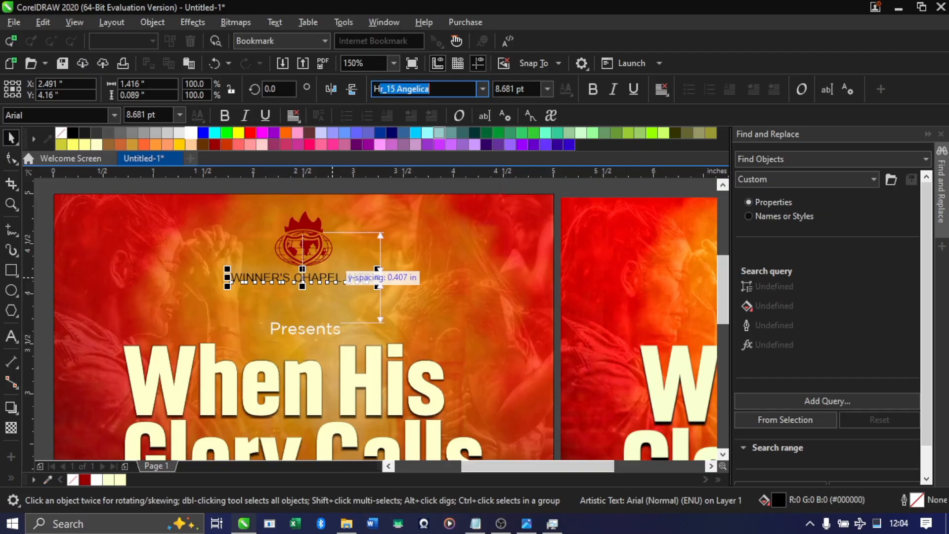
{"action": "type", "text": "Hea"}
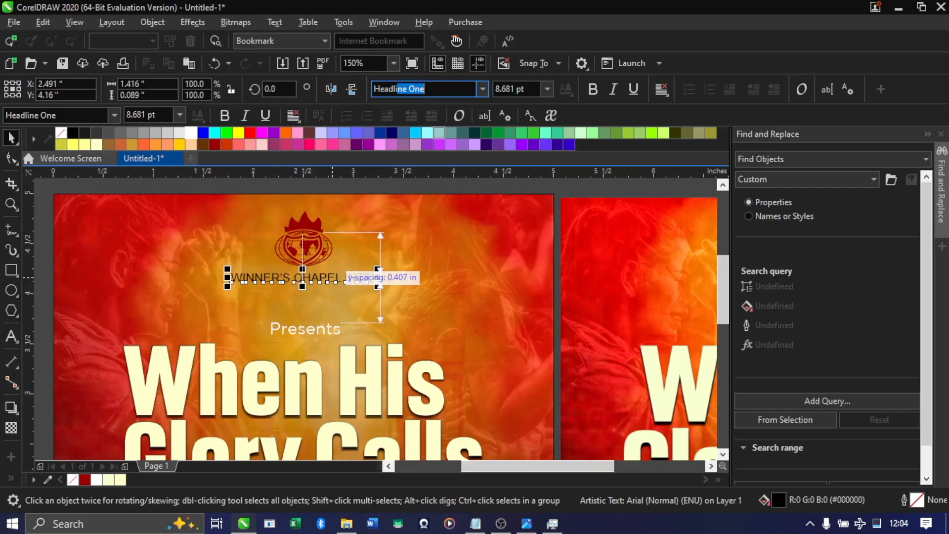
{"action": "type", "text": "dlines"}
{"action": "key", "text": "Return"}
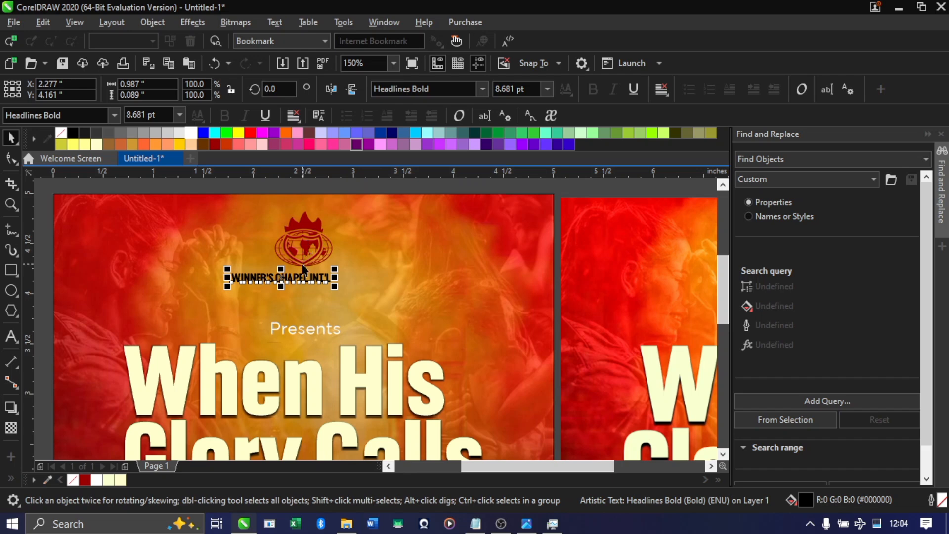
Centre the church name horizontally on the logo above it
{"action": "scroll", "coordinate": [302, 269], "scroll_direction": "up", "scroll_amount": 2}
{"action": "scroll", "coordinate": [395, 335], "scroll_direction": "down", "scroll_amount": 1}
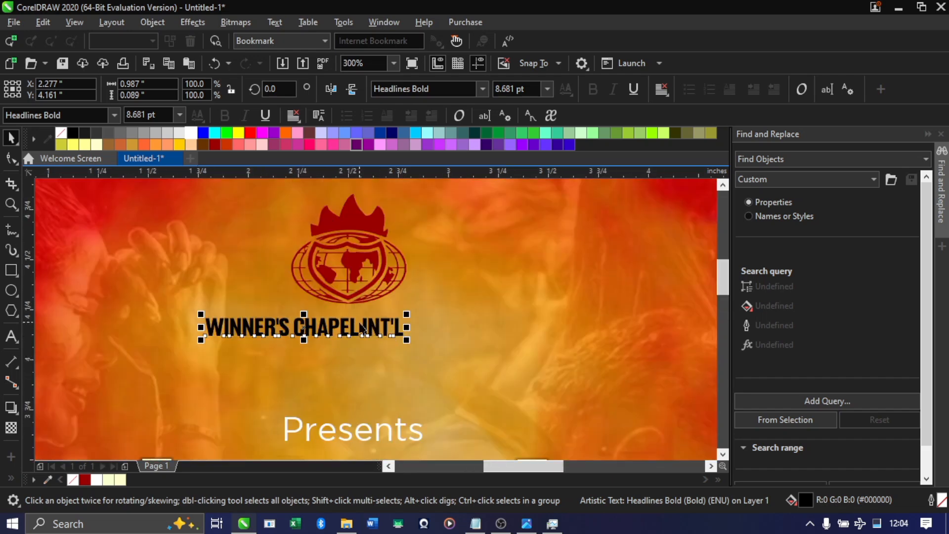
{"action": "left_click", "coordinate": [351, 297], "text": "shift"}
{"action": "key", "text": "c"}
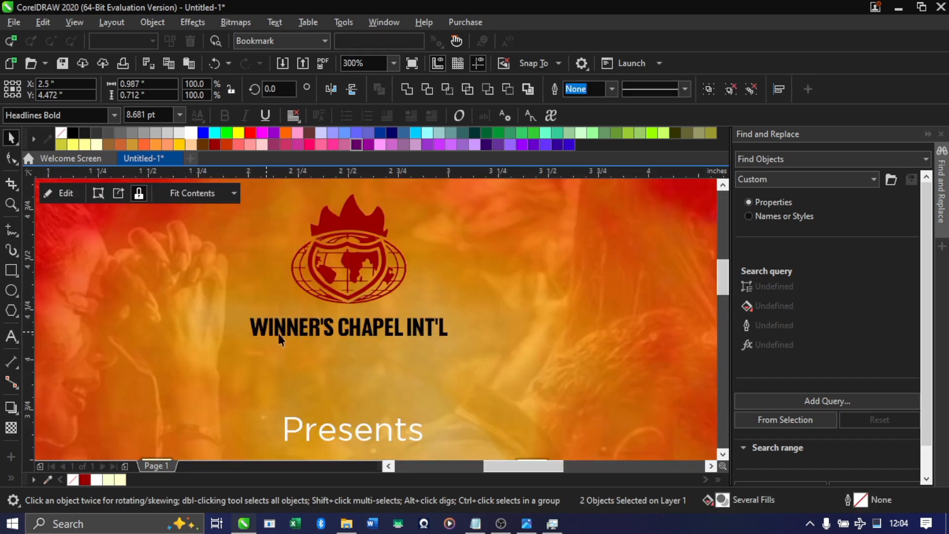
Nudge the church name slightly sideways under the logo, ending at X about 2.49 inches
{"action": "left_click", "coordinate": [298, 330]}
{"action": "left_click", "coordinate": [296, 329]}
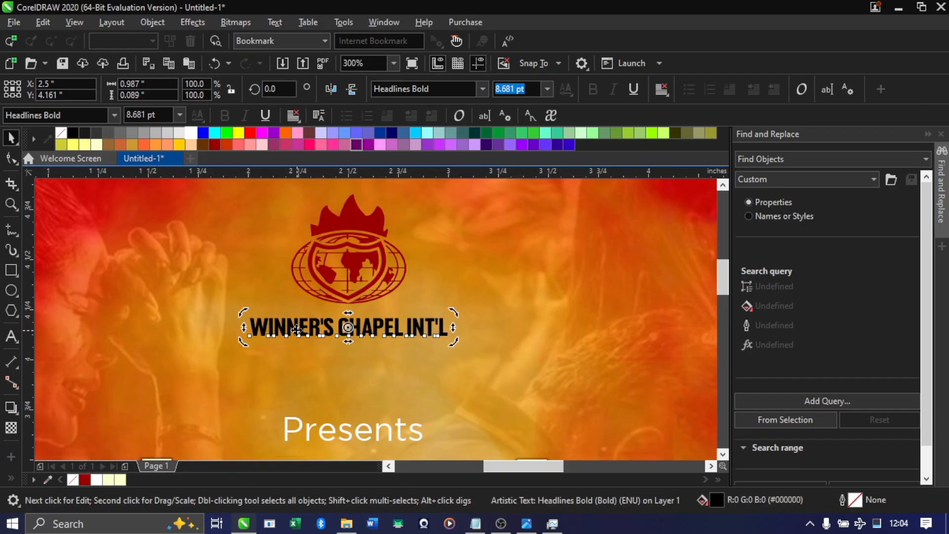
{"action": "key", "text": "Left"}
{"action": "key", "text": "Left"}
{"action": "key", "text": "Left"}
{"action": "key", "text": "Left"}
{"action": "key", "text": "Left"}
{"action": "key", "text": "Left"}
{"action": "key", "text": "Left"}
{"action": "key", "text": "Left"}
{"action": "key", "text": "Right"}
{"action": "key", "text": "Right"}
{"action": "key", "text": "Right"}
{"action": "key", "text": "Right"}
{"action": "key", "text": "Right"}
{"action": "key", "text": "Right"}
{"action": "key", "text": "Right"}
{"action": "key", "text": "Right"}
{"action": "key", "text": "Right"}
{"action": "key", "text": "Right"}
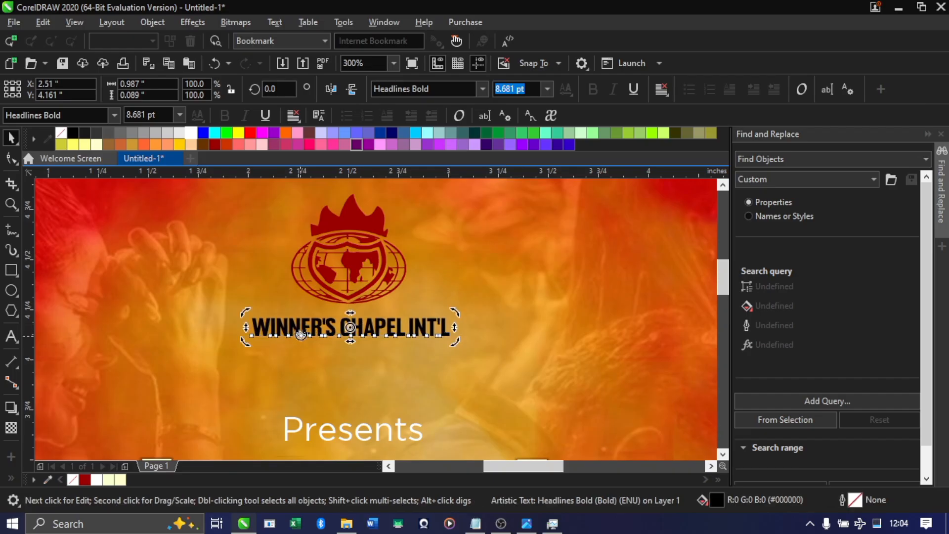
{"action": "key", "text": "Left"}
{"action": "key", "text": "Left"}
Try a white fill on the church name, and recolour it dark red (#990000) to match the logo
{"action": "left_click", "coordinate": [191, 134]}
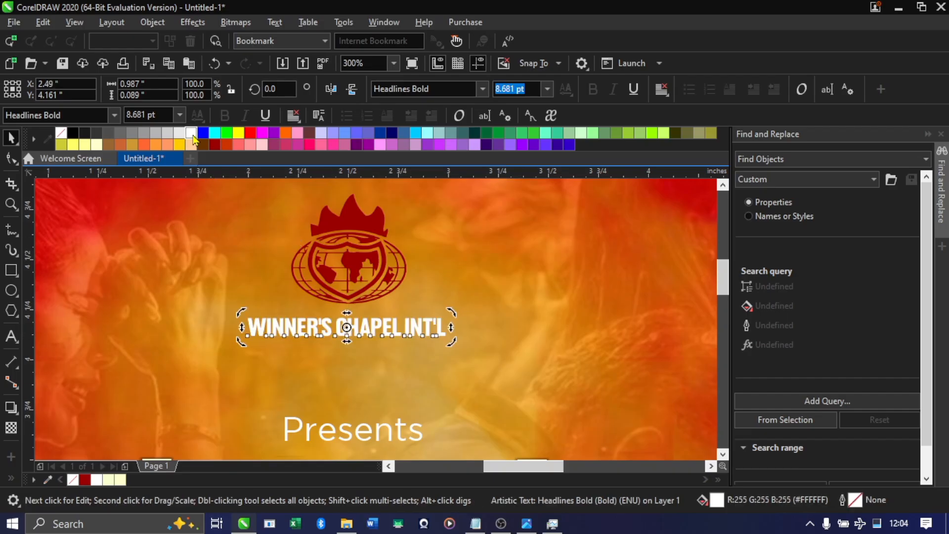
{"action": "scroll", "coordinate": [334, 240], "scroll_direction": "down", "scroll_amount": 2}
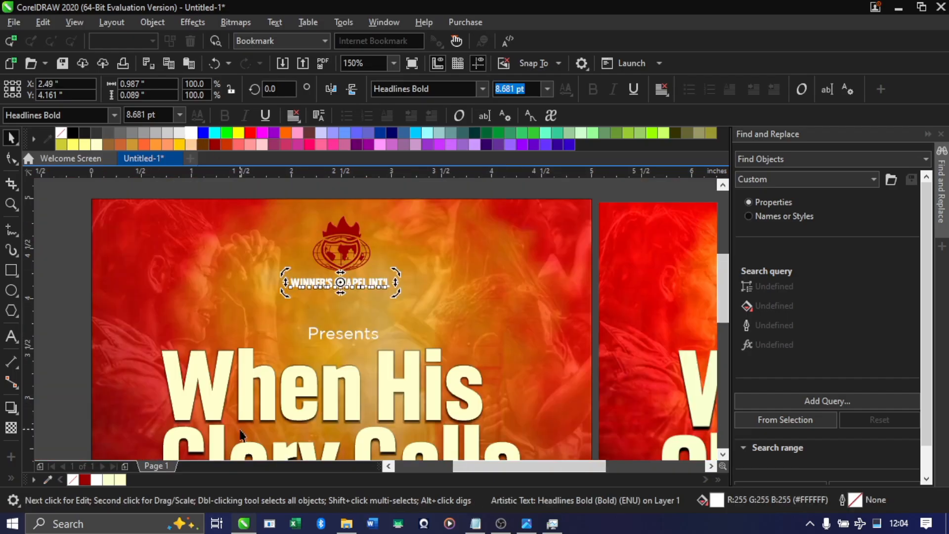
{"action": "left_click", "coordinate": [215, 144]}
{"action": "scroll", "coordinate": [262, 252], "scroll_direction": "up", "scroll_amount": 1}
{"action": "left_click", "coordinate": [262, 279]}
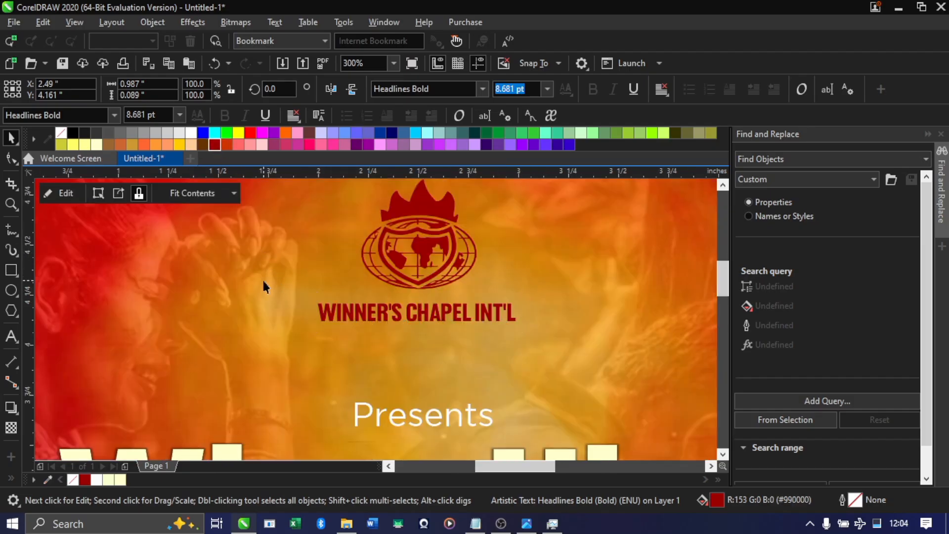
Move the church name up slightly towards the logo, to Y about 4.17 inches
{"action": "scroll", "coordinate": [321, 303], "scroll_direction": "down", "scroll_amount": 2}
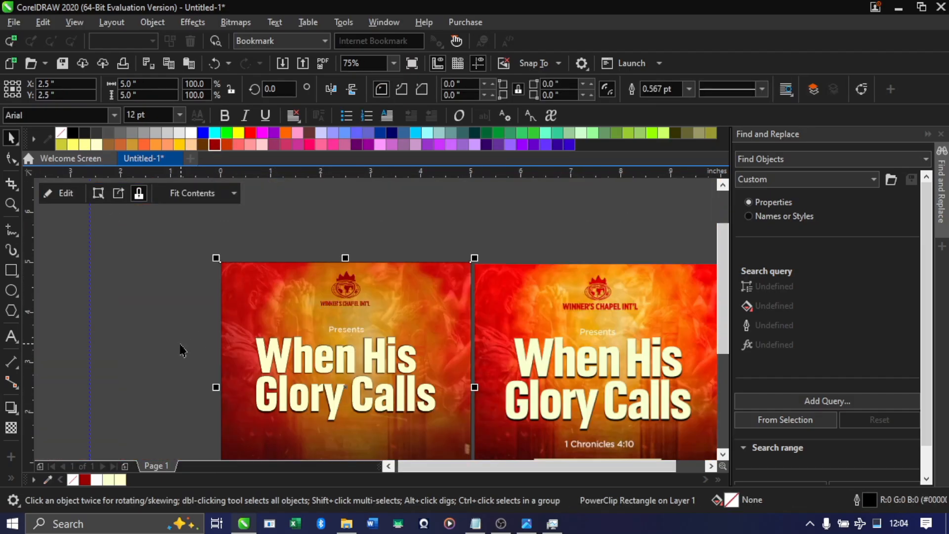
{"action": "scroll", "coordinate": [360, 313], "scroll_direction": "up", "scroll_amount": 2}
{"action": "left_click", "coordinate": [349, 289]}
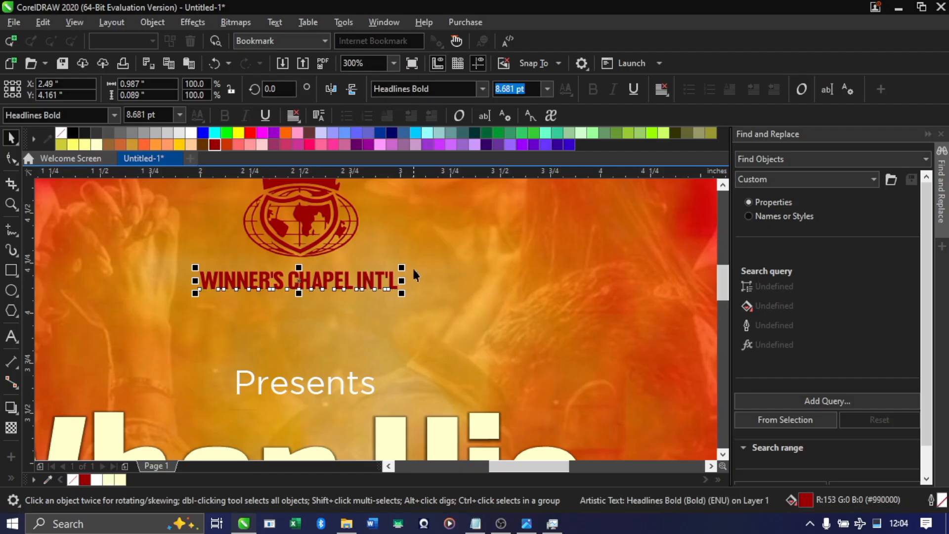
{"action": "left_click", "coordinate": [400, 268]}
{"action": "left_click", "coordinate": [389, 279]}
{"action": "scroll", "coordinate": [391, 271], "scroll_direction": "down", "scroll_amount": 2}
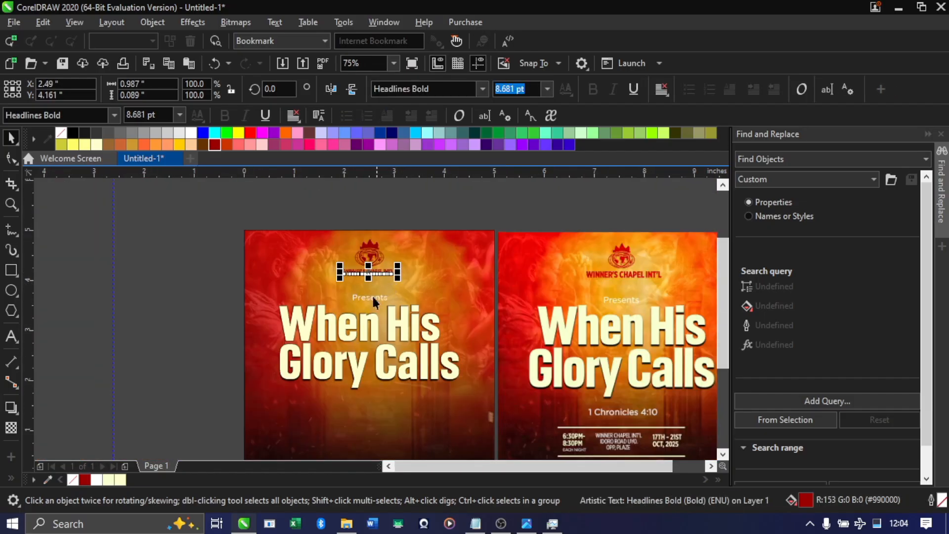
{"action": "scroll", "coordinate": [372, 345], "scroll_direction": "down", "scroll_amount": 1}
{"action": "scroll", "coordinate": [368, 377], "scroll_direction": "up", "scroll_amount": 1}
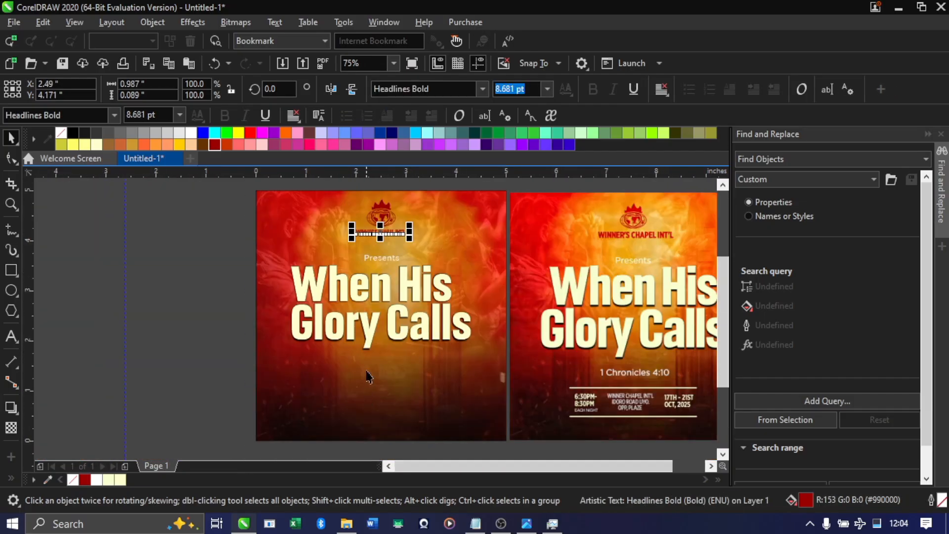
{"action": "left_click", "coordinate": [380, 257]}
{"action": "scroll", "coordinate": [379, 257], "scroll_direction": "up", "scroll_amount": 1}
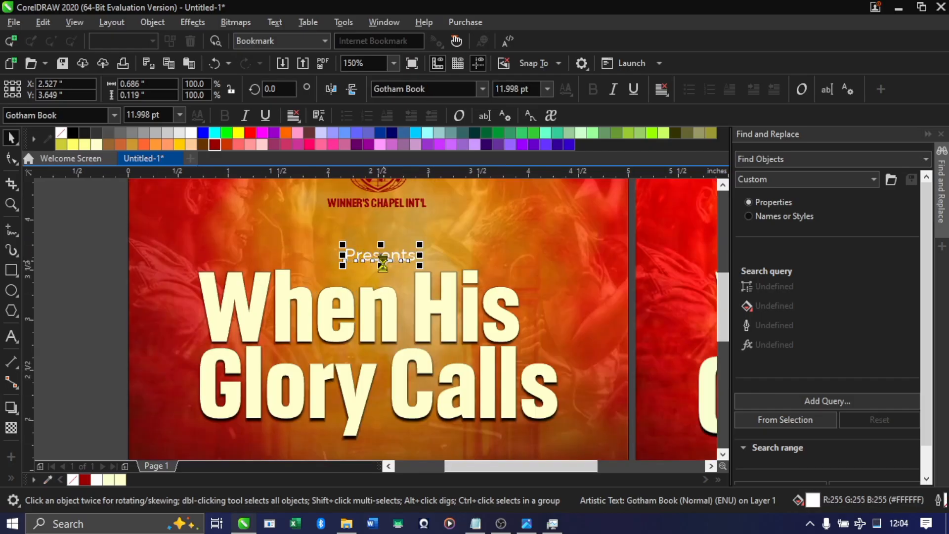
{"action": "scroll", "coordinate": [380, 259], "scroll_direction": "down", "scroll_amount": 1}
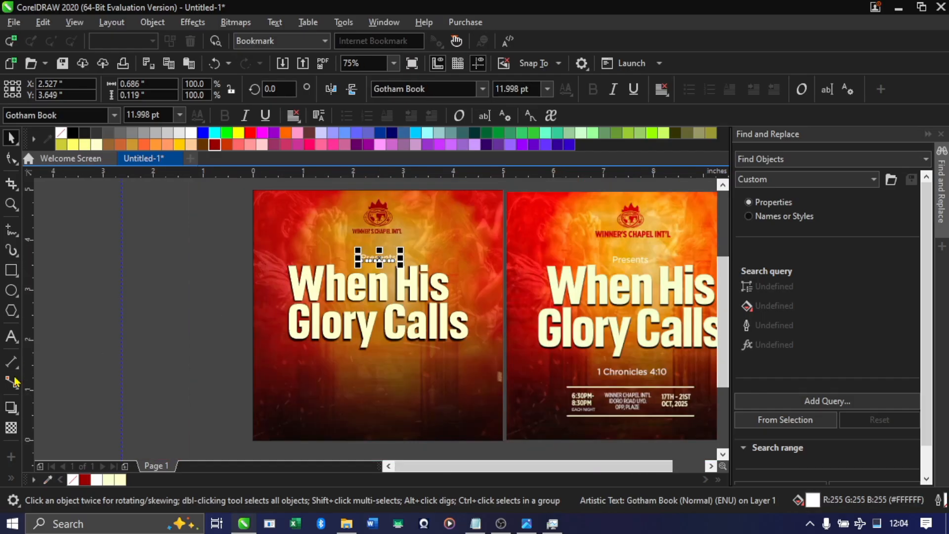
Copy "1 Chronicles 4:10" from the Notepad content file and paste it as artistic text below the title
{"action": "left_click", "coordinate": [12, 337]}
{"action": "left_click", "coordinate": [335, 359]}
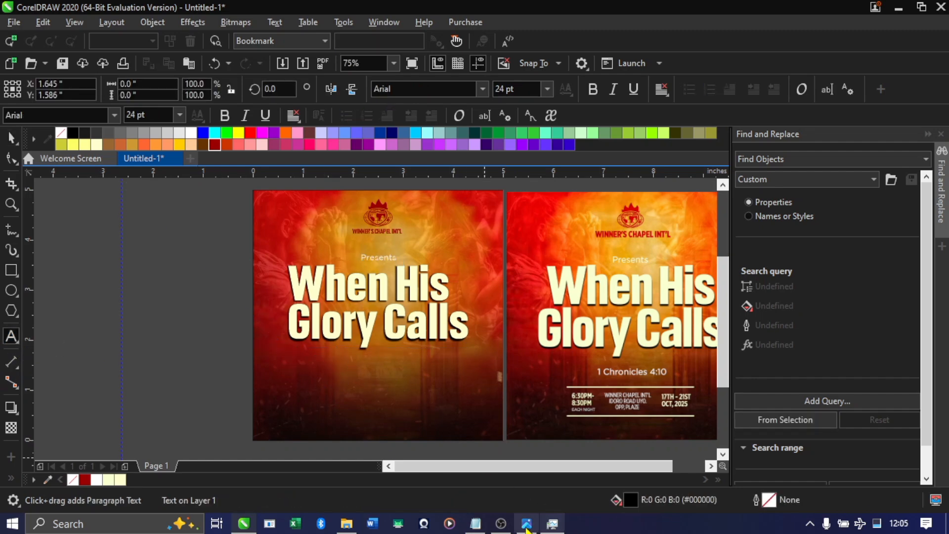
{"action": "left_click", "coordinate": [475, 523]}
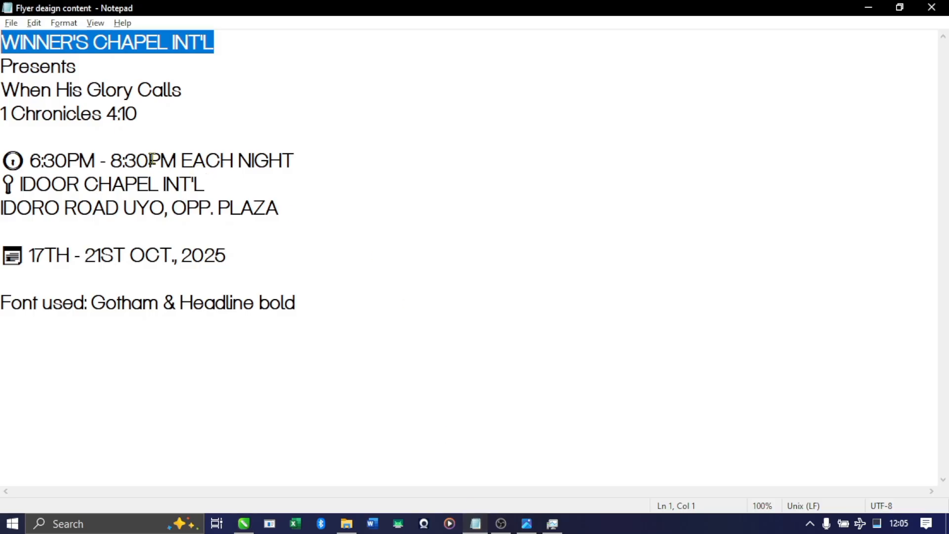
{"action": "left_click_drag", "start_coordinate": [138, 114], "coordinate": [3, 108]}
{"action": "key", "text": "ctrl+c"}
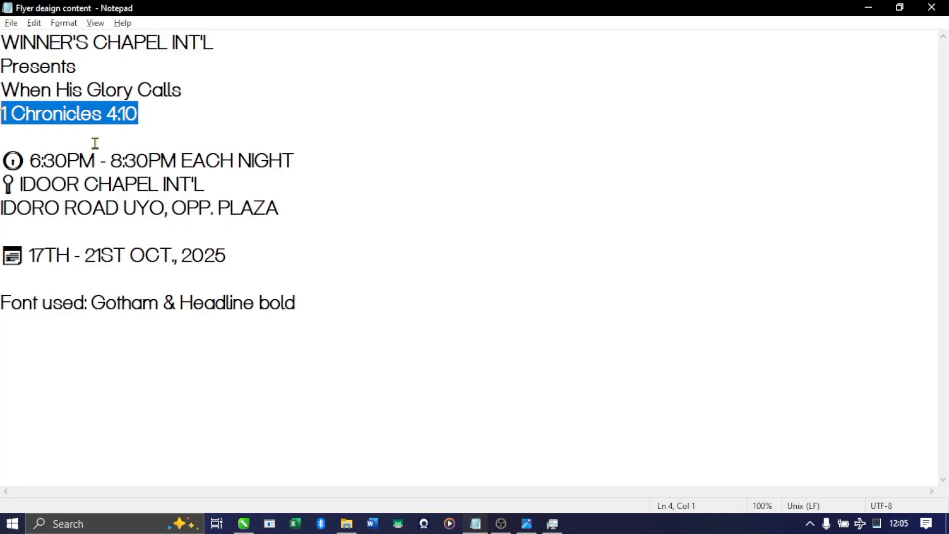
{"action": "key", "text": "alt+Tab"}
{"action": "scroll", "coordinate": [341, 358], "scroll_direction": "up", "scroll_amount": 2}
{"action": "key", "text": "ctrl+v"}
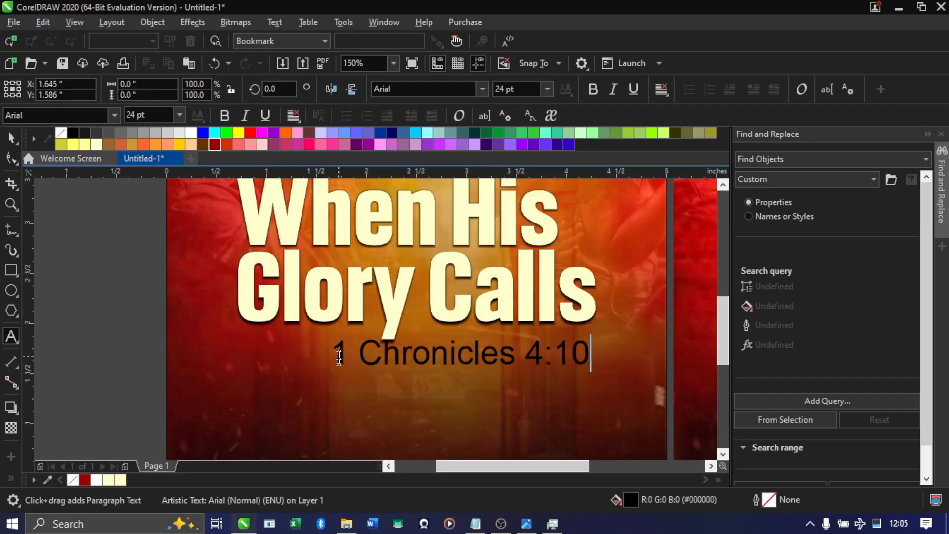
Set the font of the "1 Chronicles 4:10" text to Gotham Book
{"action": "left_click", "coordinate": [11, 138]}
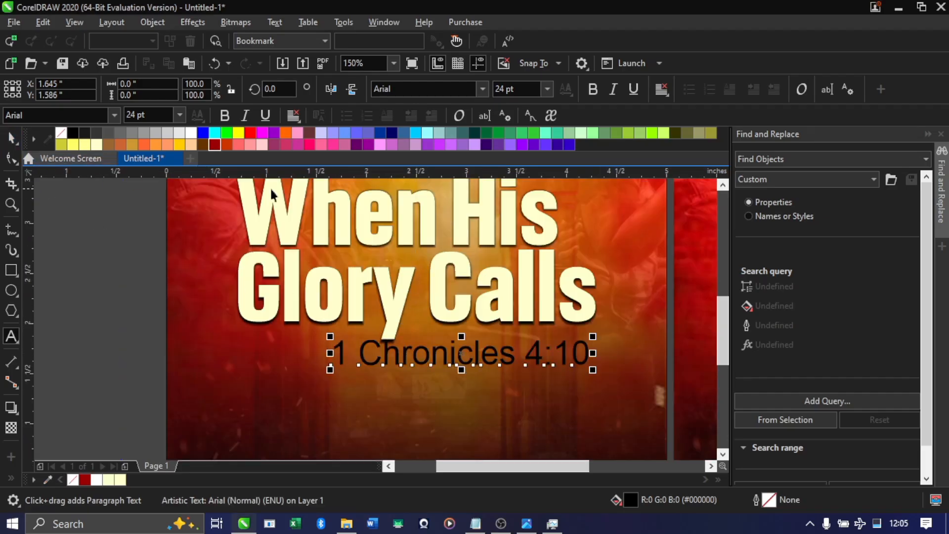
{"action": "left_click", "coordinate": [480, 92]}
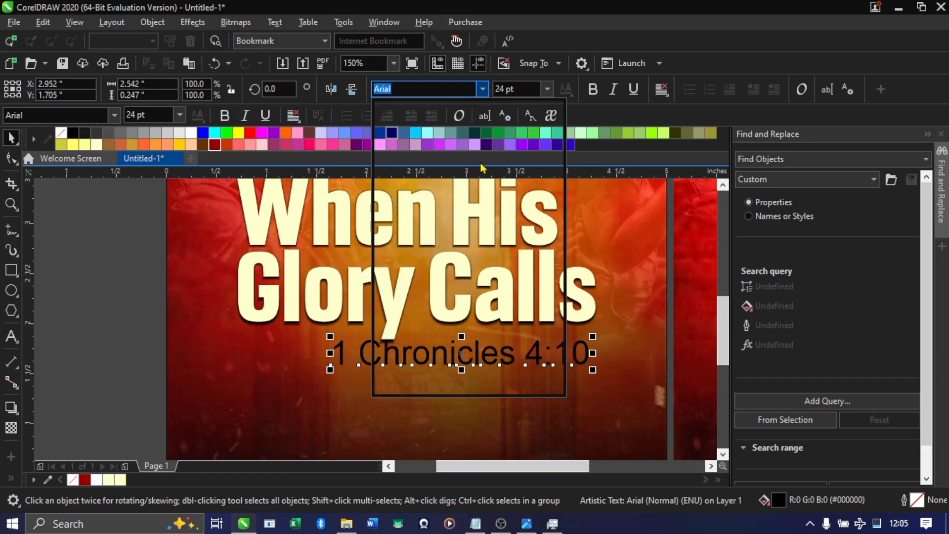
{"action": "left_click", "coordinate": [478, 149]}
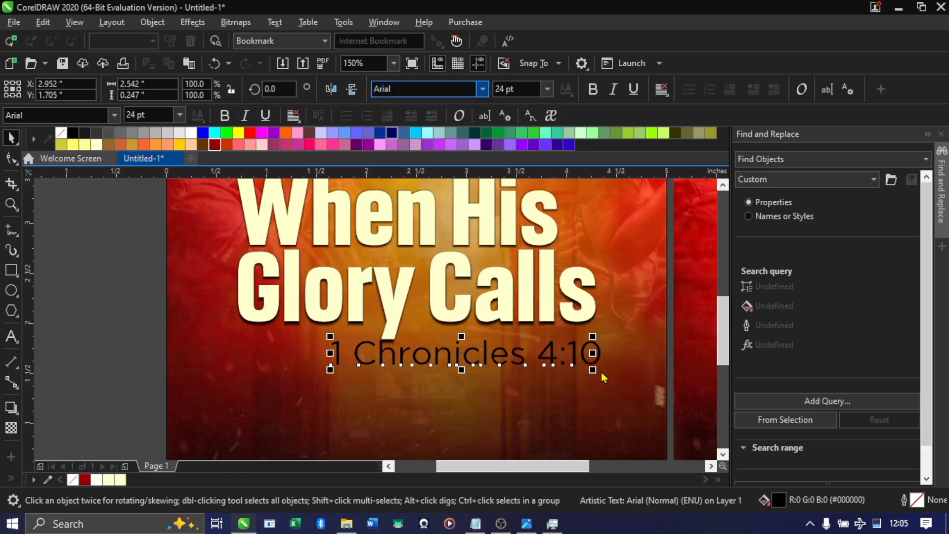
Scale the Bible verse text down to about 13.5 pt and move it below the title, at about X 2.49, Y 1.39 inches
{"action": "left_click_drag", "start_coordinate": [592, 369], "coordinate": [535, 362]}
{"action": "left_click_drag", "start_coordinate": [407, 347], "coordinate": [423, 374]}
Fill the "1 Chronicles 4:10" text with white
{"action": "scroll", "coordinate": [428, 365], "scroll_direction": "down", "scroll_amount": 2}
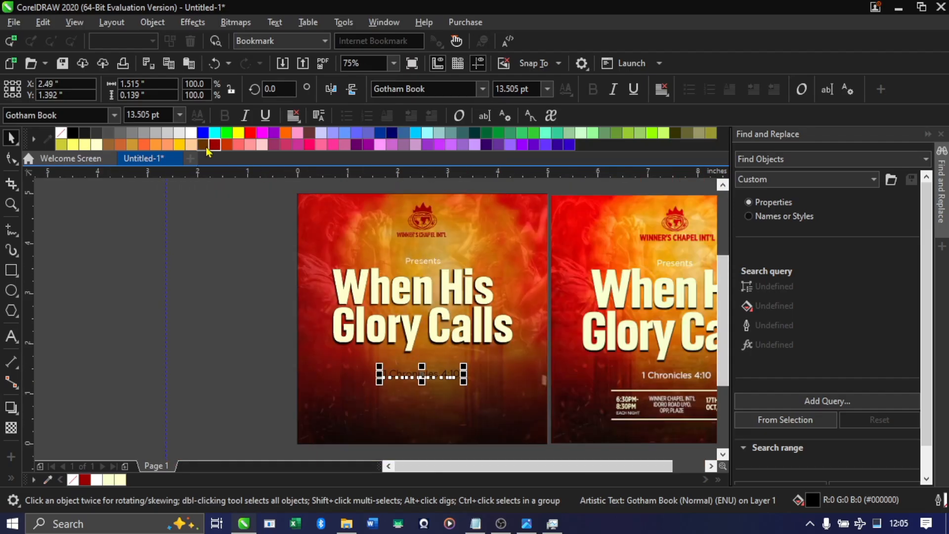
{"action": "left_click", "coordinate": [191, 133]}
{"action": "left_click", "coordinate": [218, 303]}
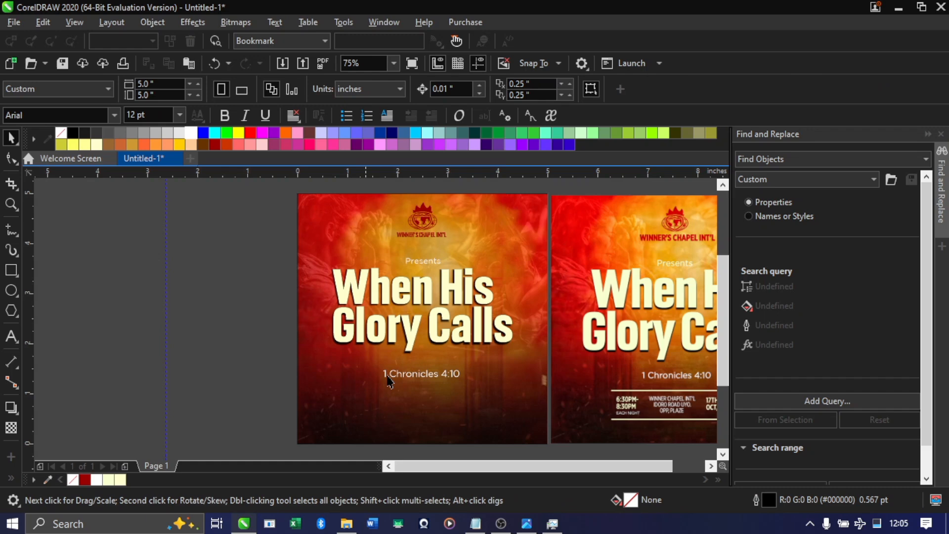
Align the "1 Chronicles 4:10" text horizontally to the centre of the "Presents" text
{"action": "left_click", "coordinate": [444, 378]}
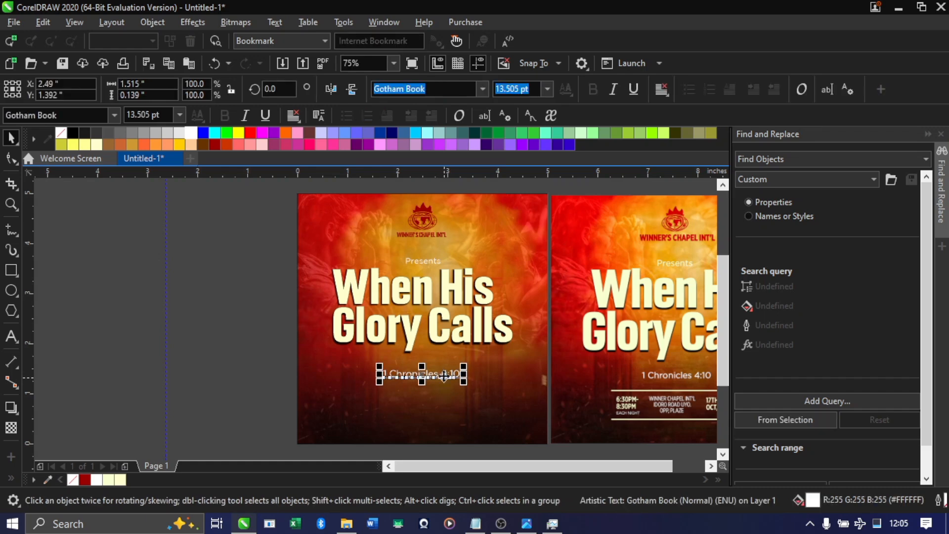
{"action": "left_click", "coordinate": [424, 259], "text": "shift"}
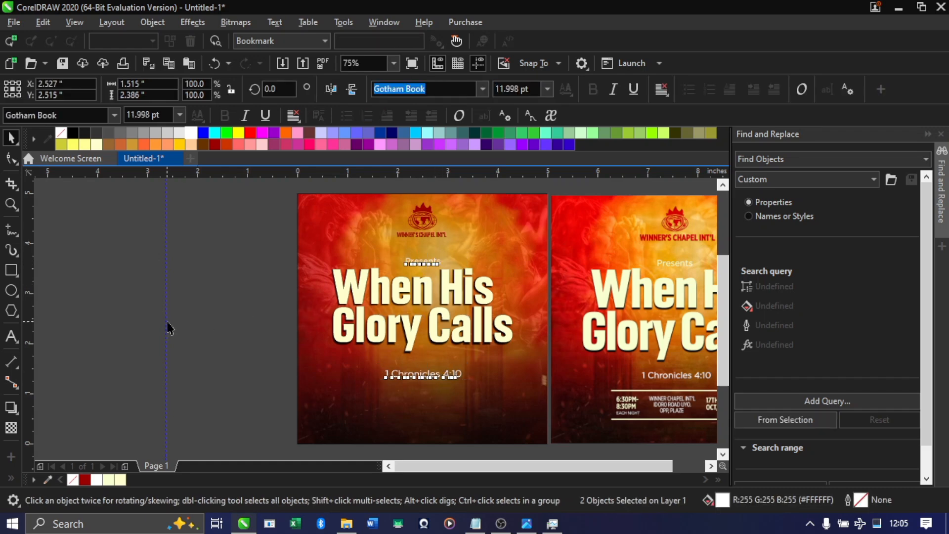
{"action": "left_click", "coordinate": [260, 358]}
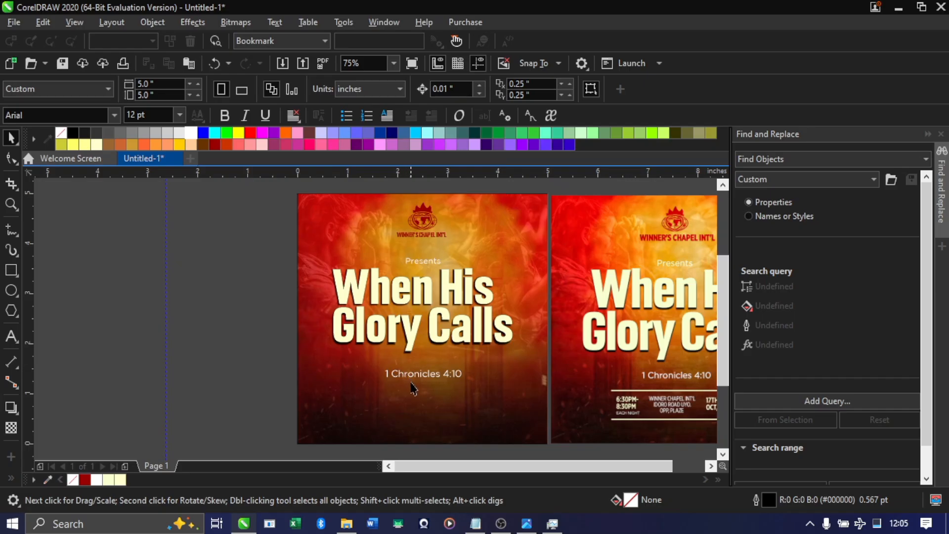
{"action": "left_click_drag", "start_coordinate": [200, 406], "coordinate": [684, 415]}
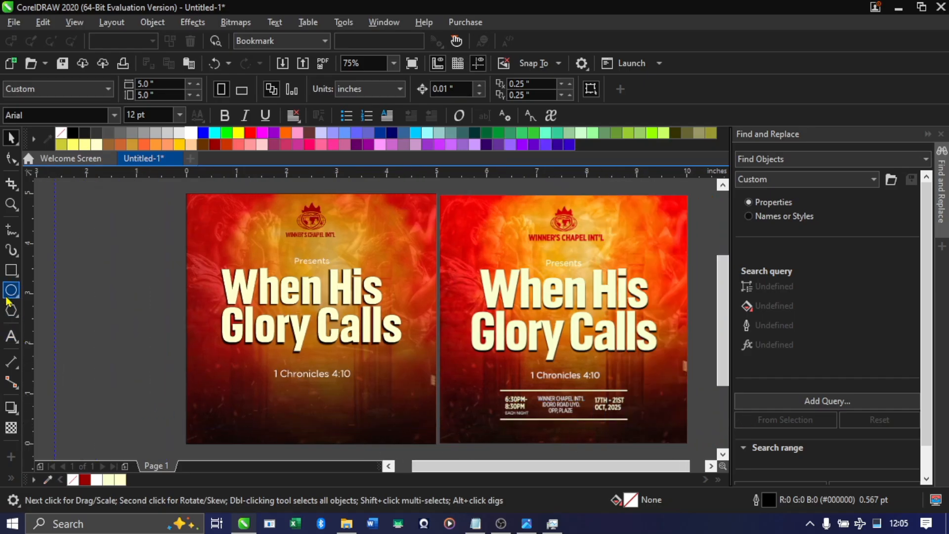
Draw a horizontal line about 2.43 in long below the Bible verse and set its outline width to 2 pt
{"action": "right_click", "coordinate": [14, 239]}
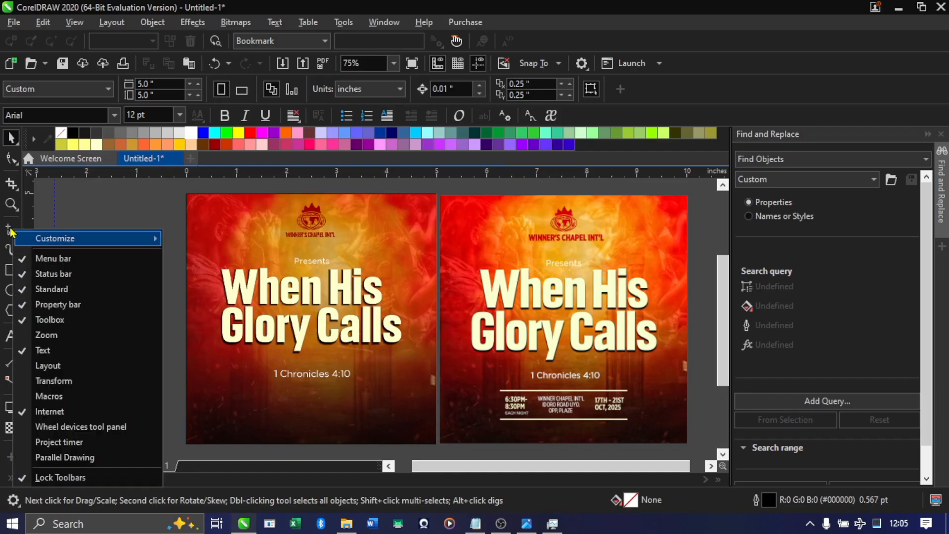
{"action": "left_click", "coordinate": [11, 230]}
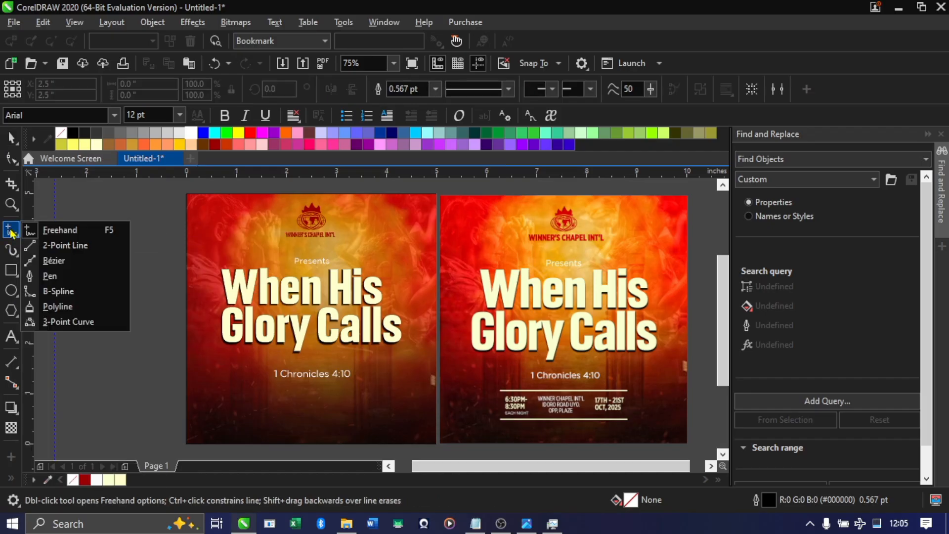
{"action": "left_click", "coordinate": [62, 245]}
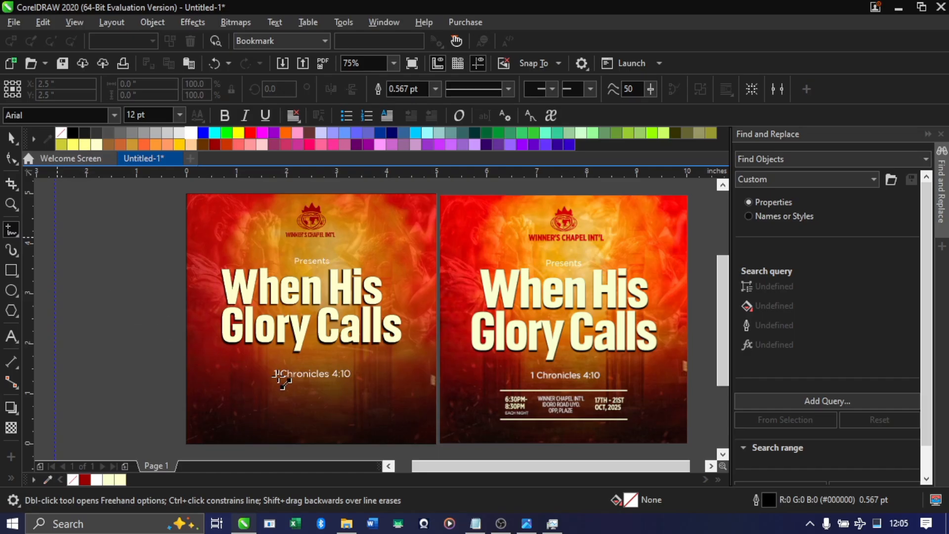
{"action": "left_click_drag", "start_coordinate": [242, 397], "coordinate": [362, 397]}
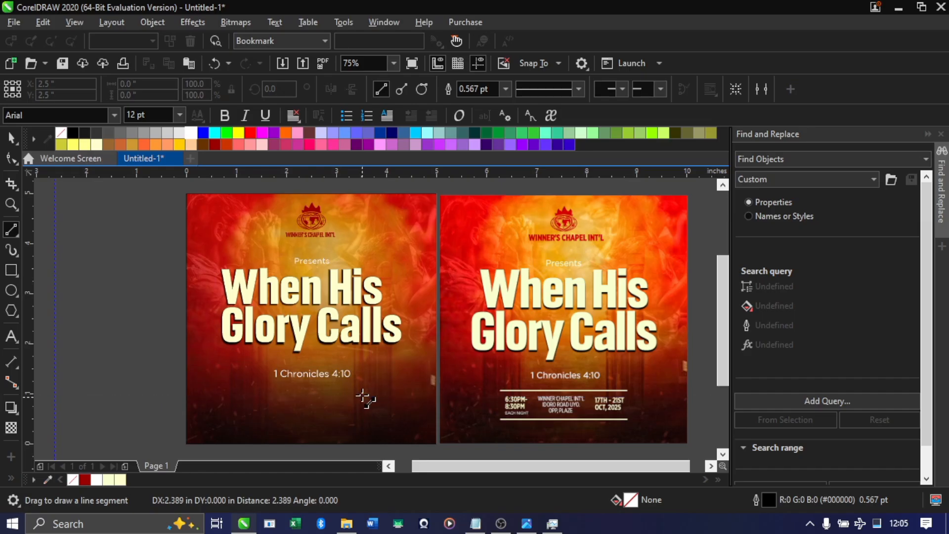
{"action": "left_click", "coordinate": [505, 89]}
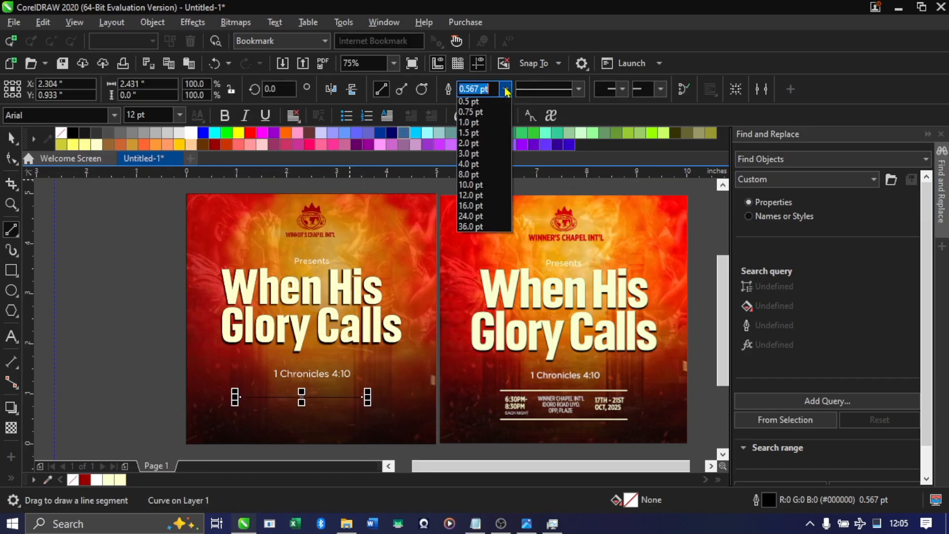
{"action": "left_click", "coordinate": [482, 165]}
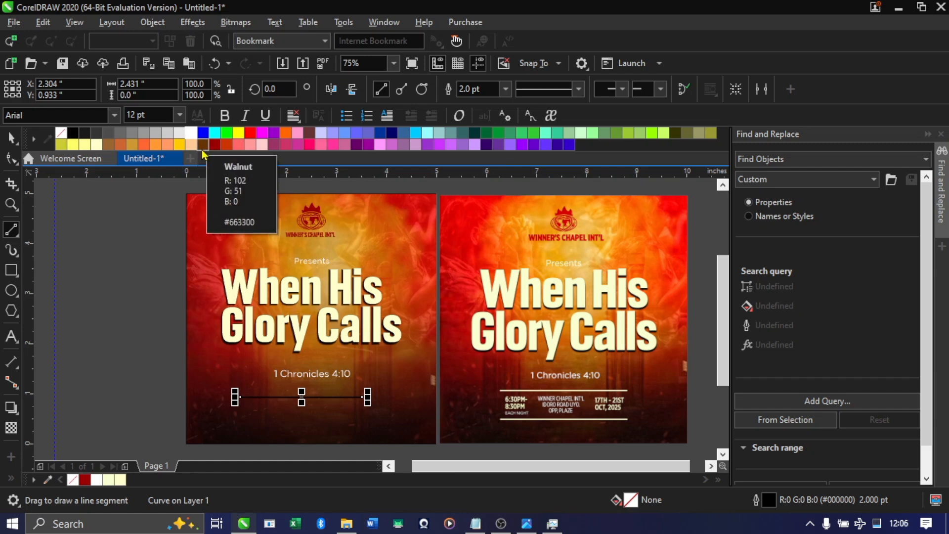
Draw a test rectangle about 1.24 × 1.45 in on the empty area beside the flyer and fill it with white
{"action": "left_click", "coordinate": [11, 270]}
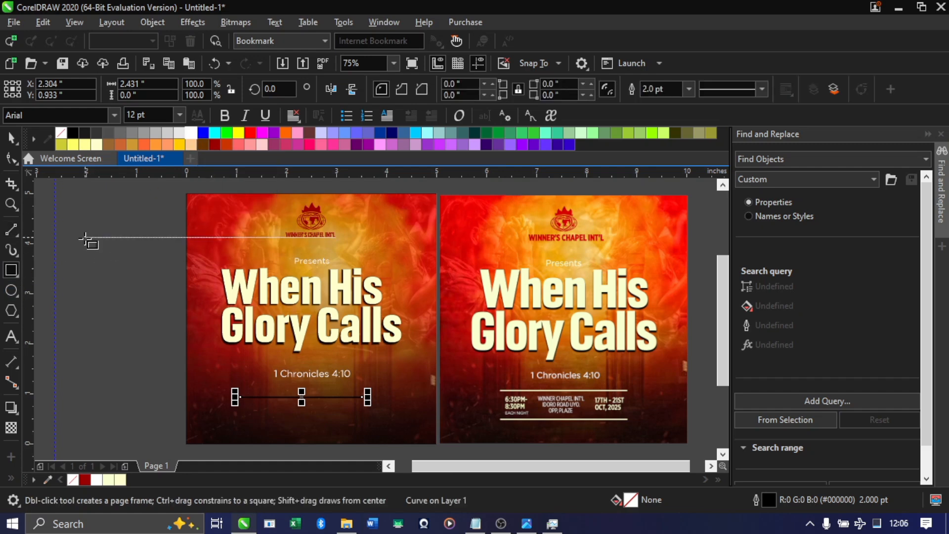
{"action": "left_click_drag", "start_coordinate": [80, 226], "coordinate": [147, 303]}
{"action": "scroll", "coordinate": [79, 228], "scroll_direction": "up", "scroll_amount": 2}
{"action": "key", "text": "space"}
{"action": "scroll", "coordinate": [109, 293], "scroll_direction": "up", "scroll_amount": 2}
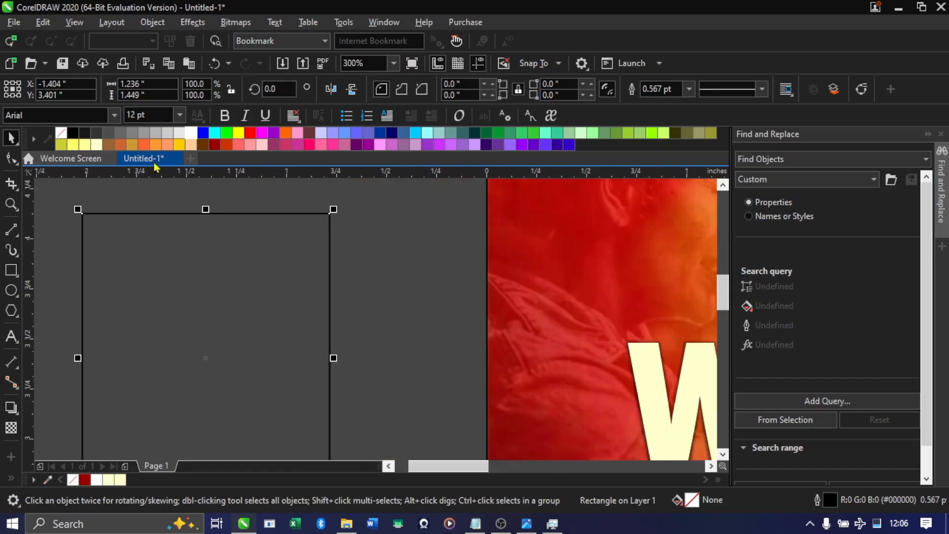
{"action": "left_click", "coordinate": [193, 132]}
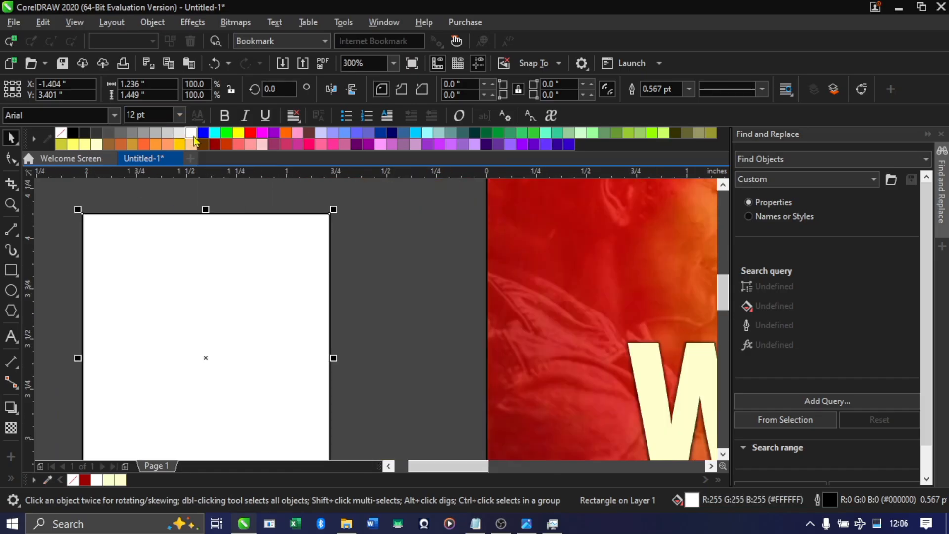
Try white, dark red, yellow, green and red outline colours on the test rectangle
{"action": "scroll", "coordinate": [161, 197], "scroll_direction": "up", "scroll_amount": 4}
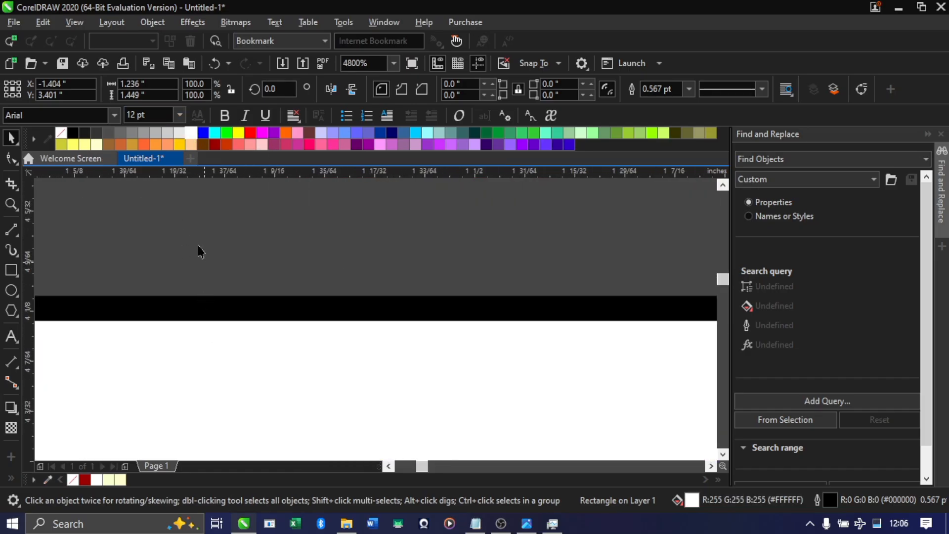
{"action": "right_click", "coordinate": [192, 133]}
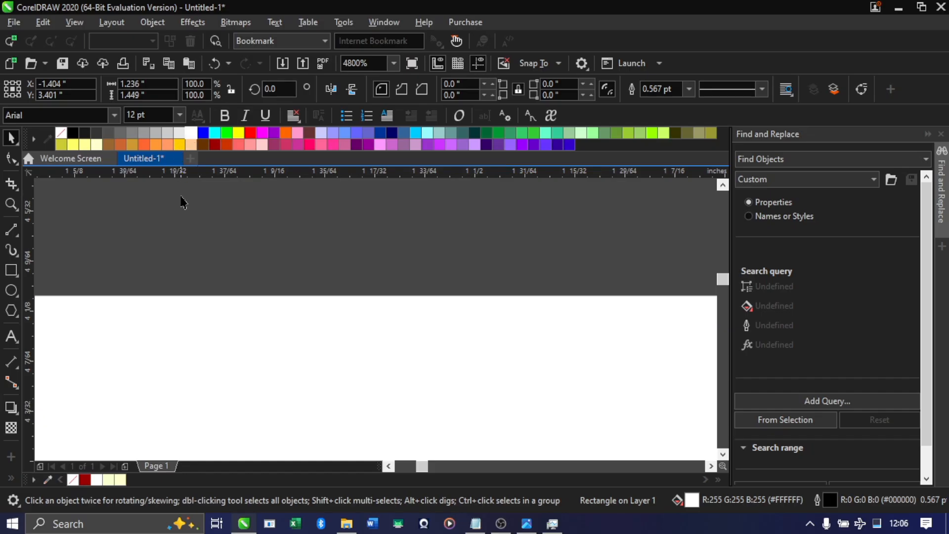
{"action": "right_click", "coordinate": [214, 143]}
{"action": "scroll", "coordinate": [220, 246], "scroll_direction": "down", "scroll_amount": 12}
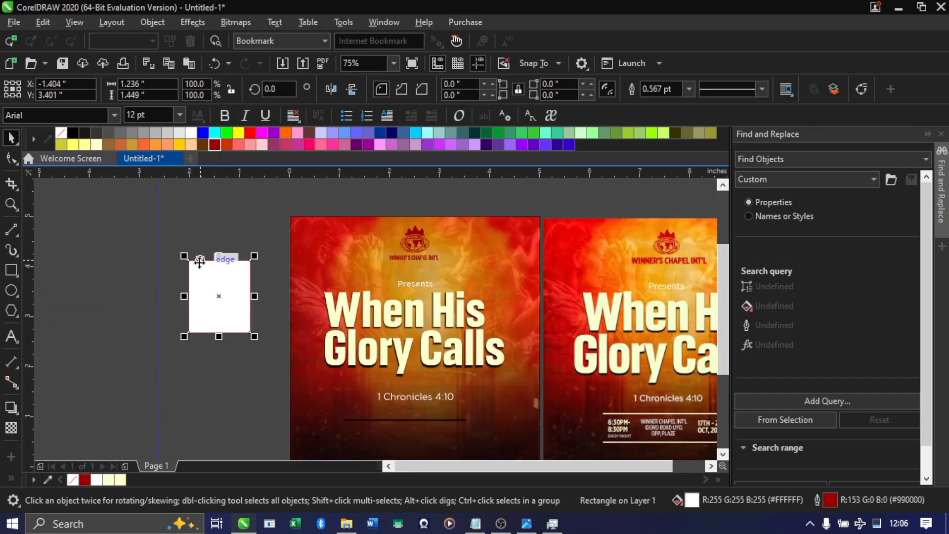
{"action": "scroll", "coordinate": [199, 262], "scroll_direction": "up", "scroll_amount": 6}
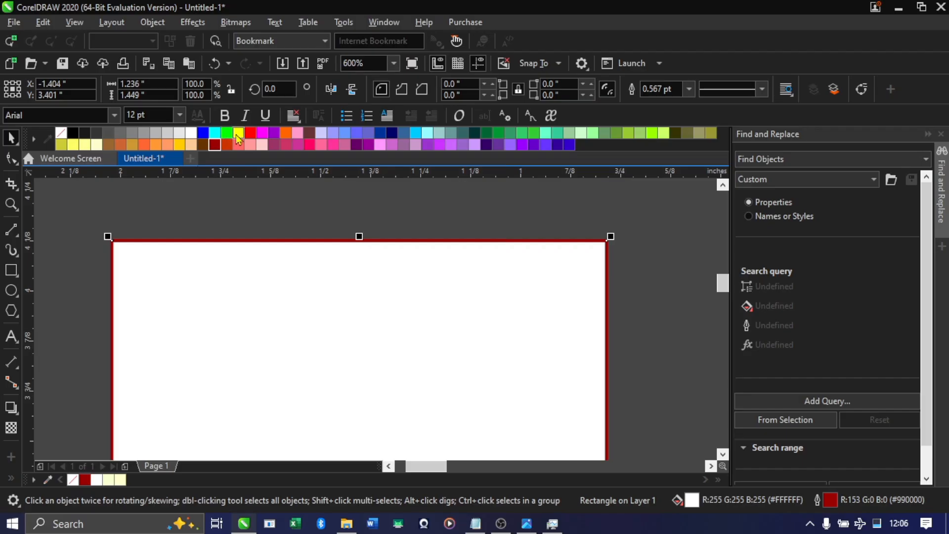
{"action": "right_click", "coordinate": [238, 133]}
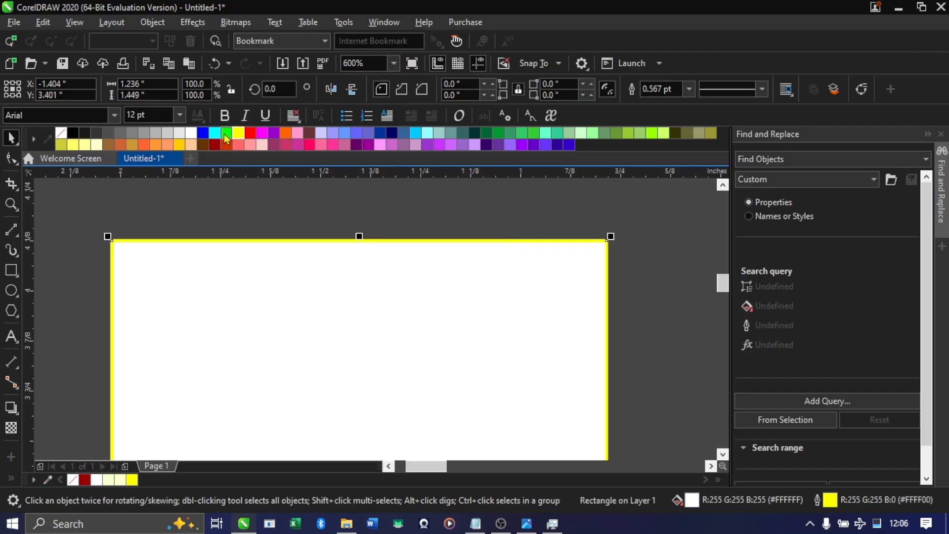
{"action": "right_click", "coordinate": [227, 132]}
{"action": "right_click", "coordinate": [250, 133]}
Delete the test rectangle beside the flyer
{"action": "scroll", "coordinate": [189, 239], "scroll_direction": "down", "scroll_amount": 10}
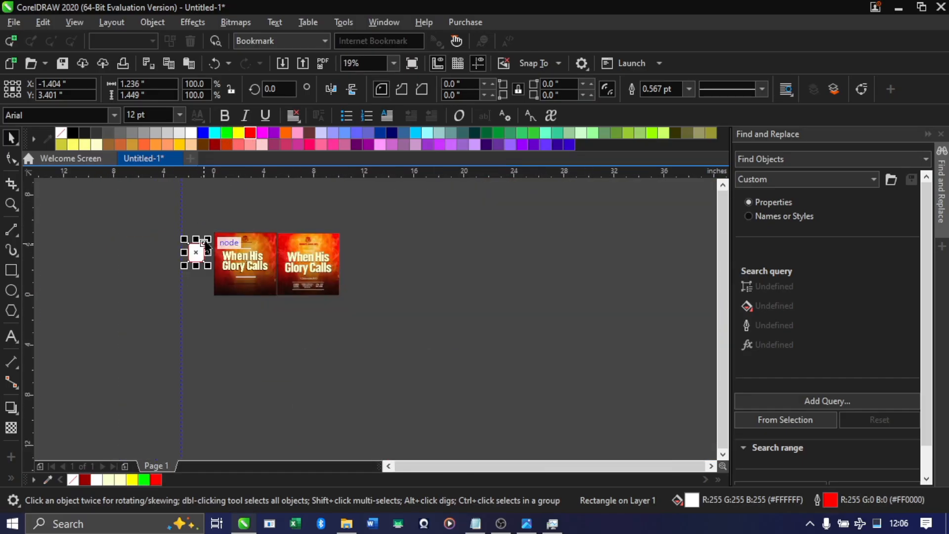
{"action": "scroll", "coordinate": [205, 242], "scroll_direction": "up", "scroll_amount": 6}
{"action": "key", "text": "Delete"}
{"action": "scroll", "coordinate": [131, 311], "scroll_direction": "down", "scroll_amount": 4}
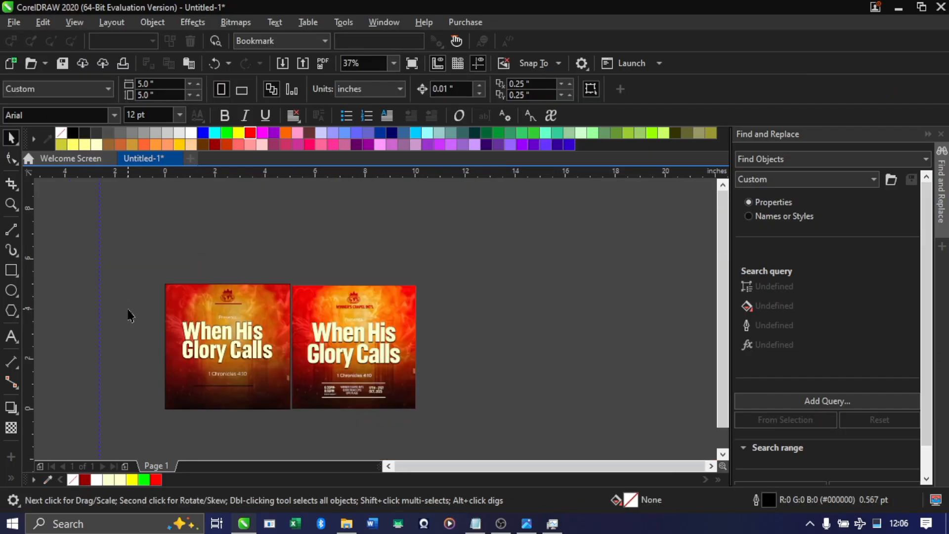
Set the outline colour of the line below the Bible verse to white
{"action": "scroll", "coordinate": [195, 396], "scroll_direction": "up", "scroll_amount": 4}
{"action": "left_click", "coordinate": [240, 371]}
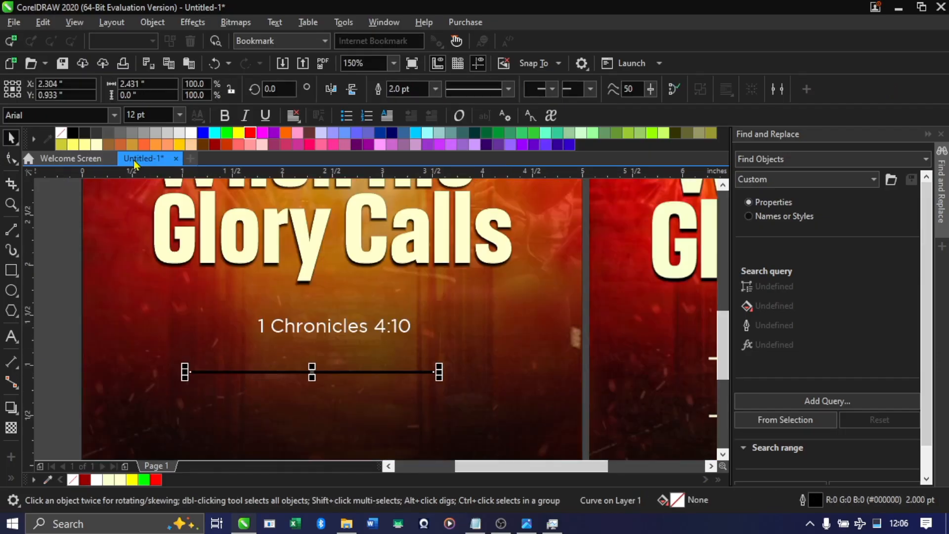
{"action": "left_click", "coordinate": [190, 132]}
{"action": "scroll", "coordinate": [232, 286], "scroll_direction": "down", "scroll_amount": 3}
{"action": "scroll", "coordinate": [232, 287], "scroll_direction": "up", "scroll_amount": 2}
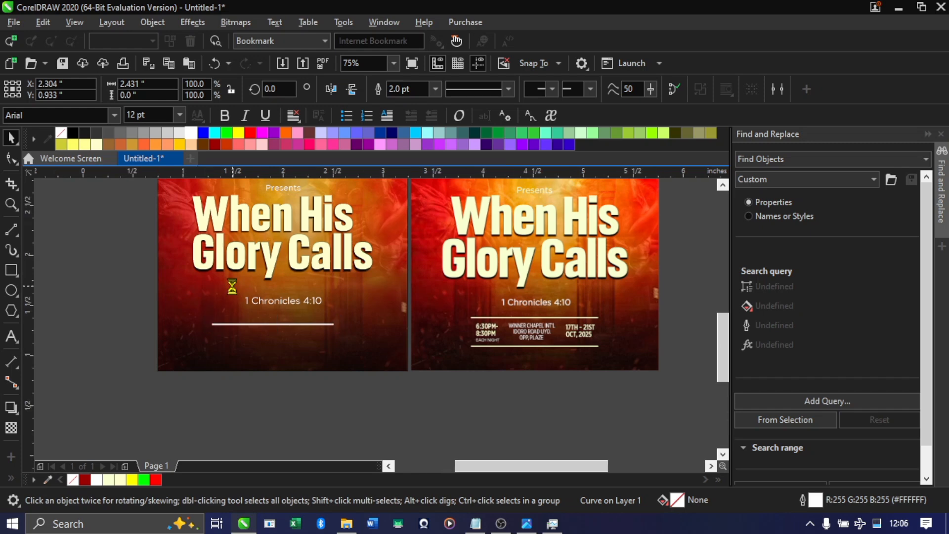
Duplicate the white line and place the copy directly below the original, at about Y 0.342 in
{"action": "scroll", "coordinate": [232, 287], "scroll_direction": "up", "scroll_amount": 2}
{"action": "scroll", "coordinate": [303, 306], "scroll_direction": "down", "scroll_amount": 2}
{"action": "scroll", "coordinate": [307, 320], "scroll_direction": "up", "scroll_amount": 2}
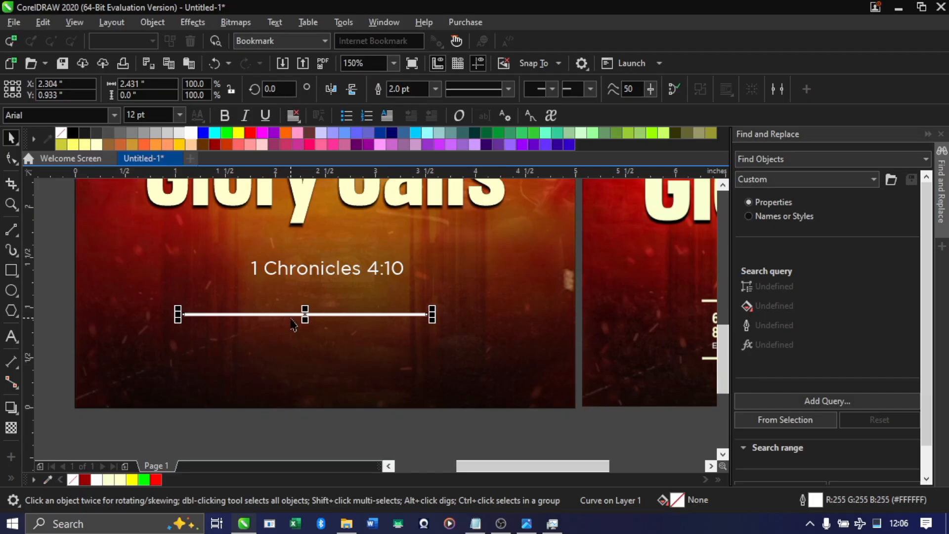
{"action": "key", "text": "ctrl+d"}
{"action": "left_click_drag", "start_coordinate": [330, 286], "coordinate": [307, 377]}
{"action": "scroll", "coordinate": [288, 335], "scroll_direction": "down", "scroll_amount": 2}
{"action": "scroll", "coordinate": [289, 348], "scroll_direction": "up", "scroll_amount": 4}
{"action": "scroll", "coordinate": [289, 348], "scroll_direction": "down", "scroll_amount": 4}
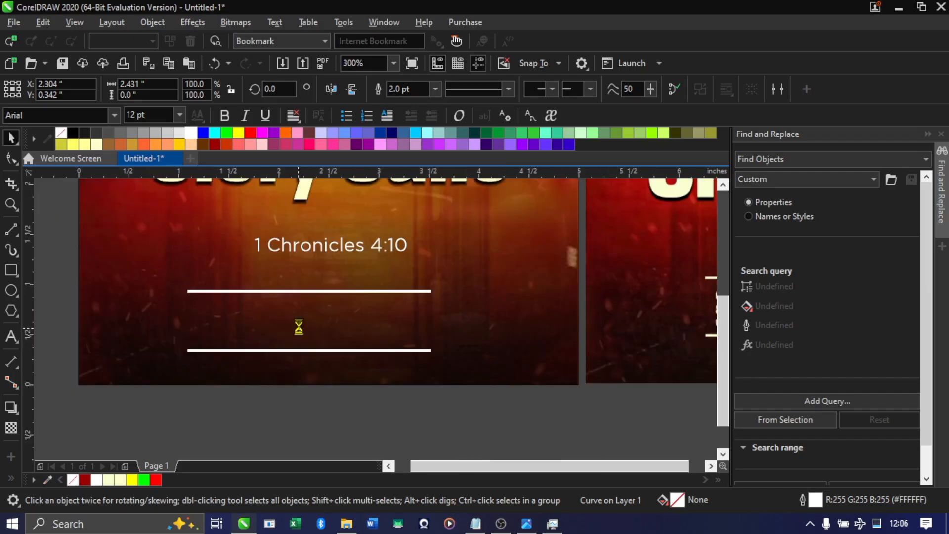
Move both white lines together horizontally to about X 2.494 in, beneath the Bible verse
{"action": "left_click_drag", "start_coordinate": [395, 388], "coordinate": [202, 305]}
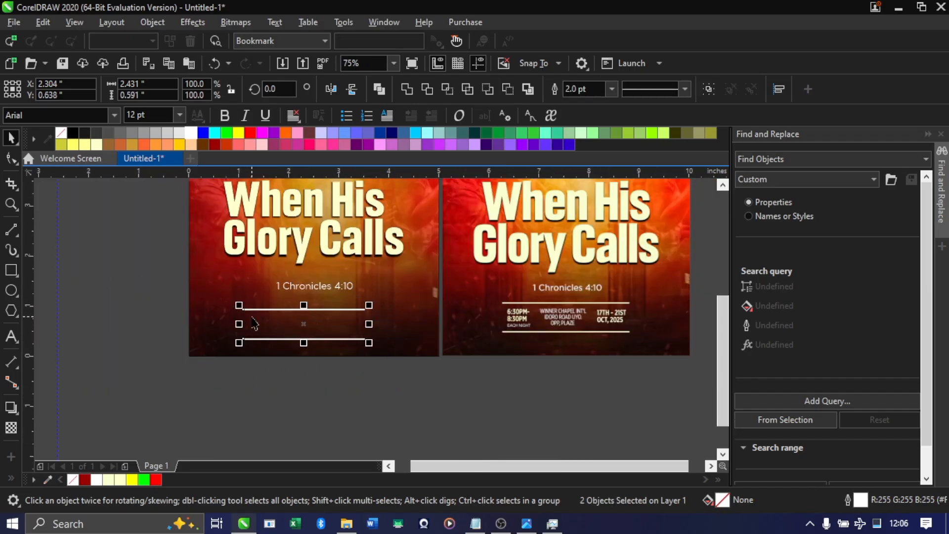
{"action": "left_click_drag", "start_coordinate": [254, 339], "coordinate": [261, 339]}
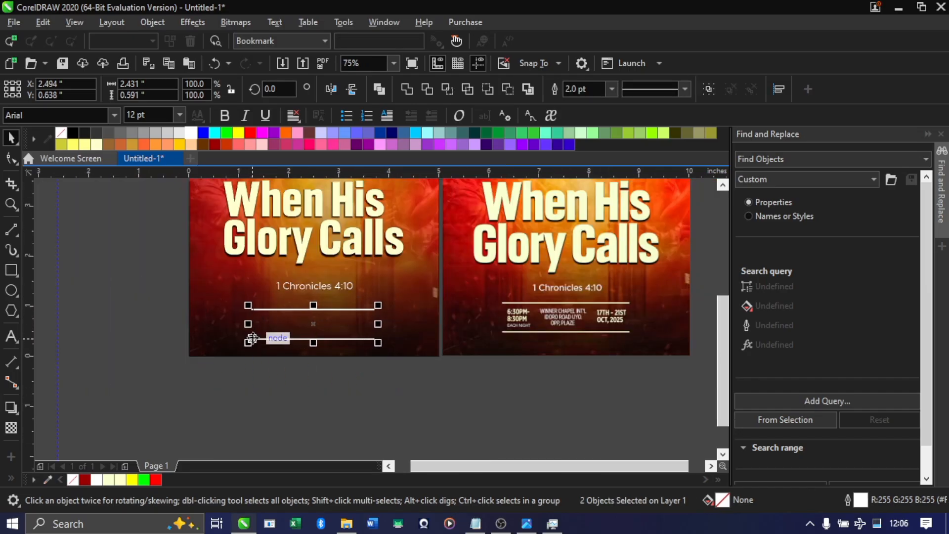
{"action": "left_click", "coordinate": [297, 394]}
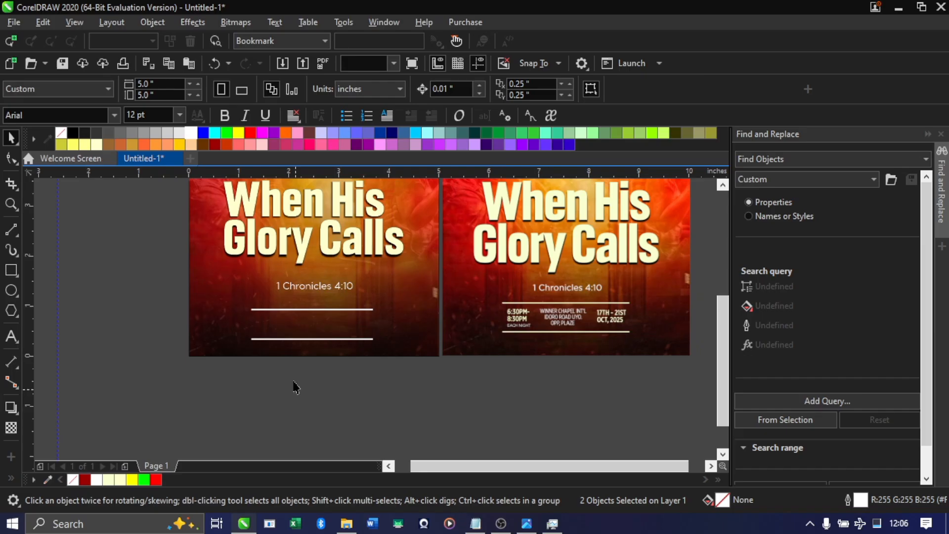
Widen both white lines together slightly, keeping their shared centre in place
{"action": "scroll", "coordinate": [307, 316], "scroll_direction": "up", "scroll_amount": 2}
{"action": "left_click", "coordinate": [311, 318]}
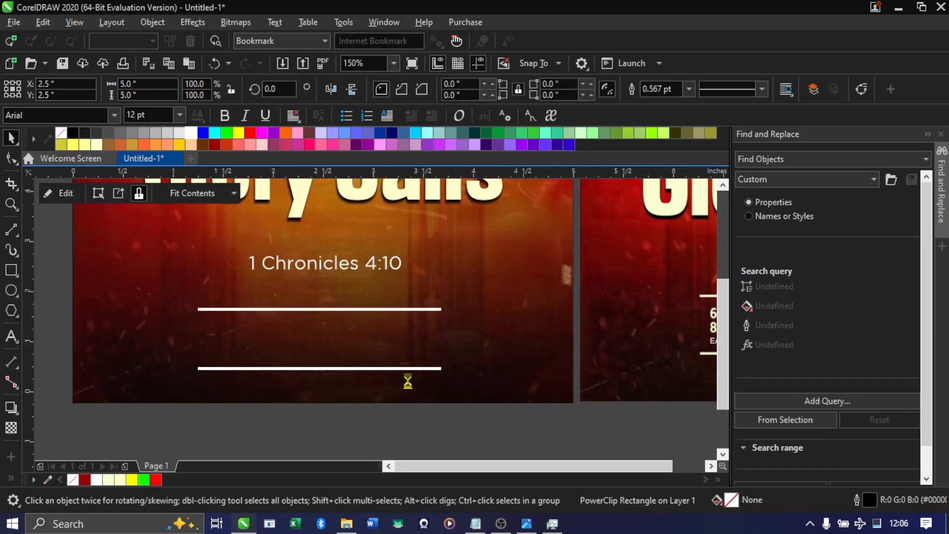
{"action": "scroll", "coordinate": [406, 381], "scroll_direction": "down", "scroll_amount": 4}
{"action": "scroll", "coordinate": [394, 403], "scroll_direction": "up", "scroll_amount": 1}
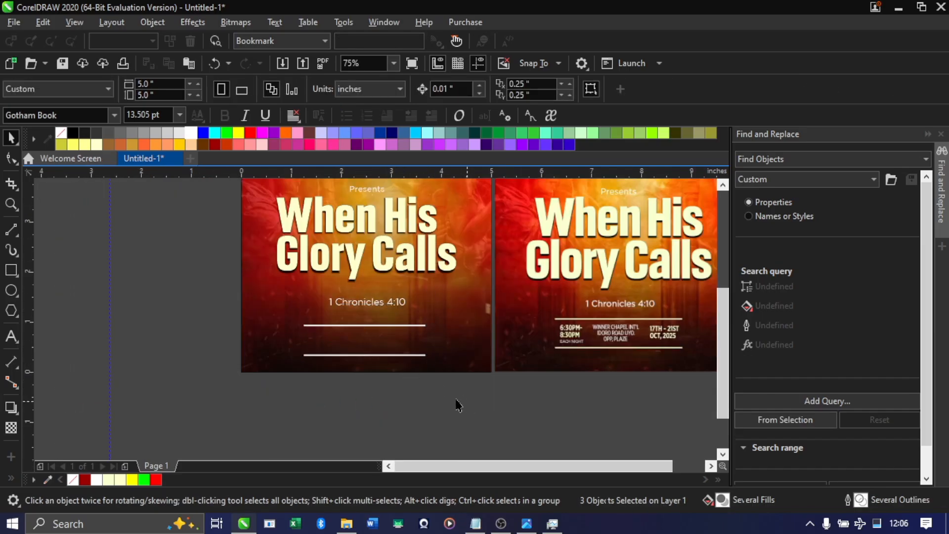
{"action": "left_click_drag", "start_coordinate": [465, 401], "coordinate": [242, 311]}
{"action": "left_click_drag", "start_coordinate": [429, 340], "coordinate": [439, 342]}
{"action": "left_click", "coordinate": [491, 332]}
{"action": "scroll", "coordinate": [346, 312], "scroll_direction": "up", "scroll_amount": 2}
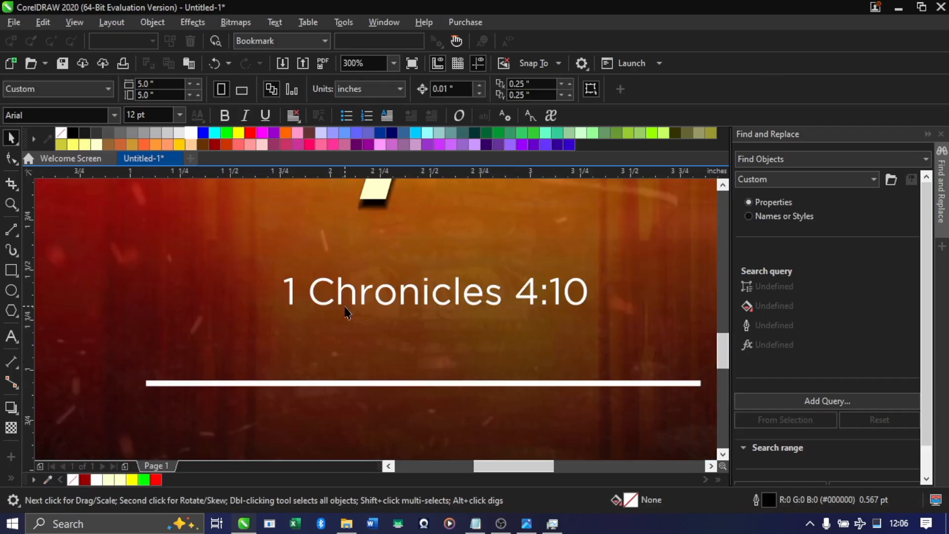
{"action": "left_click", "coordinate": [352, 307]}
{"action": "scroll", "coordinate": [348, 286], "scroll_direction": "down", "scroll_amount": 1}
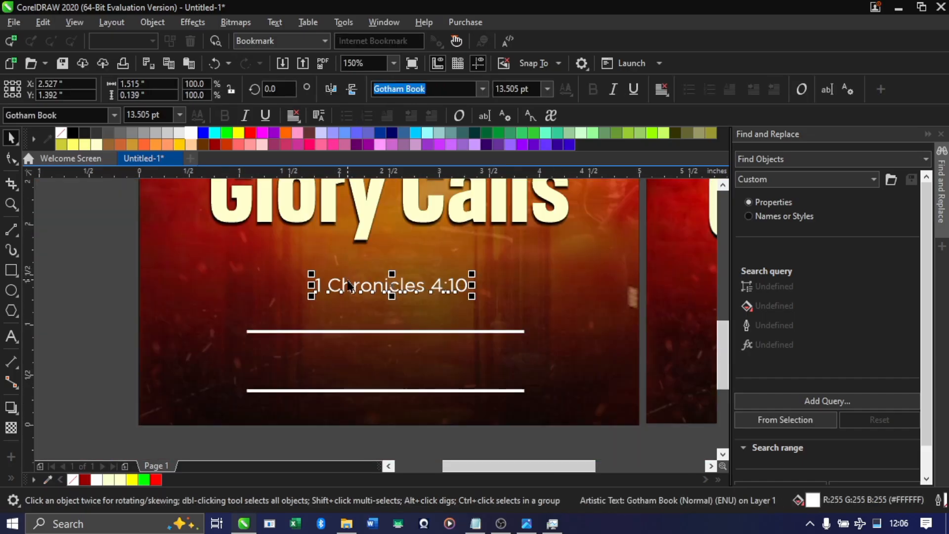
{"action": "left_click_drag", "start_coordinate": [391, 284], "coordinate": [365, 307]}
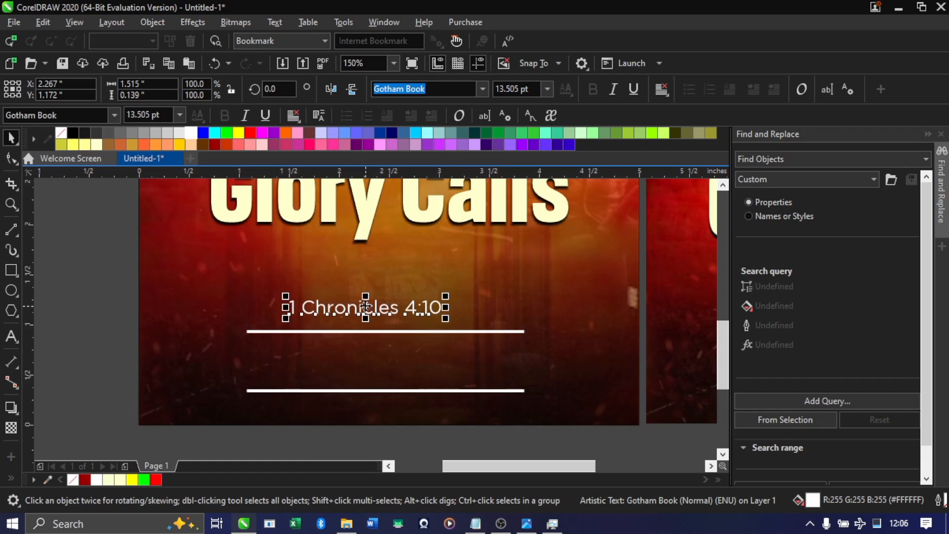
{"action": "key", "text": "ctrl+z"}
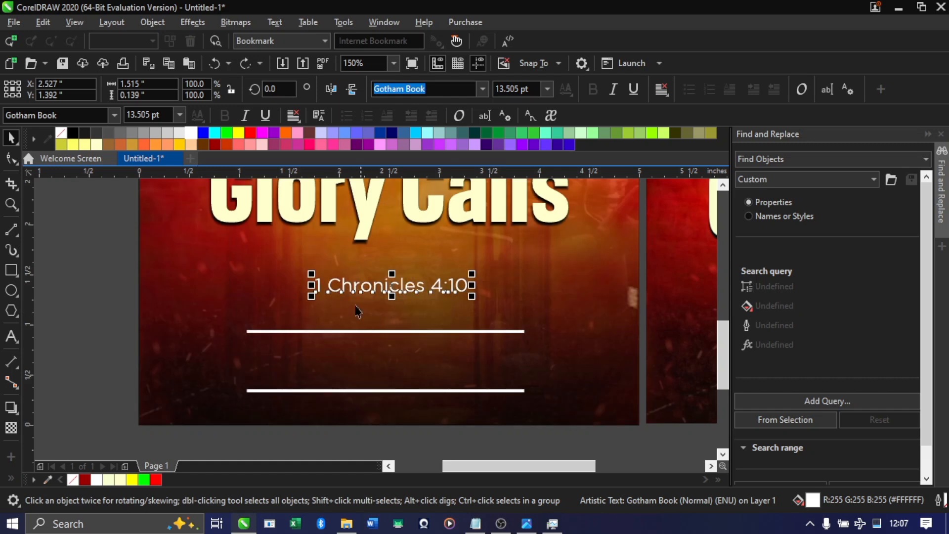
Copy "6:30PM - 8:30PM EACH NIGHT" from the Notepad flyer content and paste it as artistic text between the two lines in CorelDRAW
{"action": "left_click", "coordinate": [15, 337]}
{"action": "left_click", "coordinate": [249, 360]}
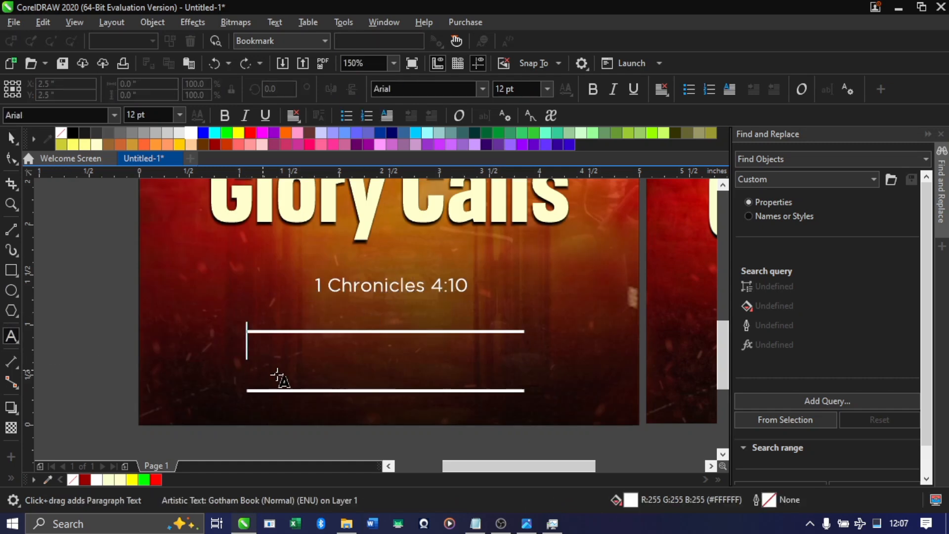
{"action": "left_click", "coordinate": [489, 525]}
{"action": "left_click_drag", "start_coordinate": [295, 160], "coordinate": [34, 159]}
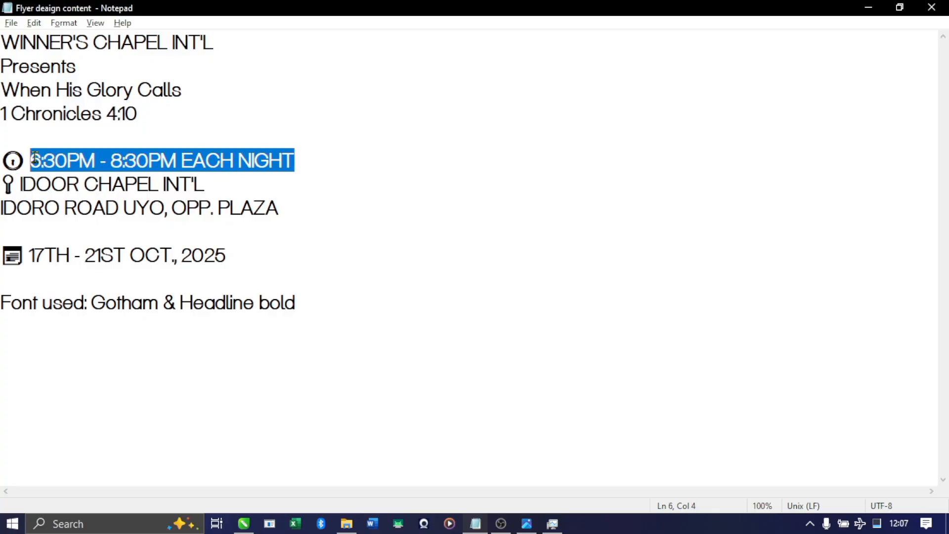
{"action": "key", "text": "ctrl+c"}
{"action": "key", "text": "alt+Tab"}
{"action": "key", "text": "ctrl+v"}
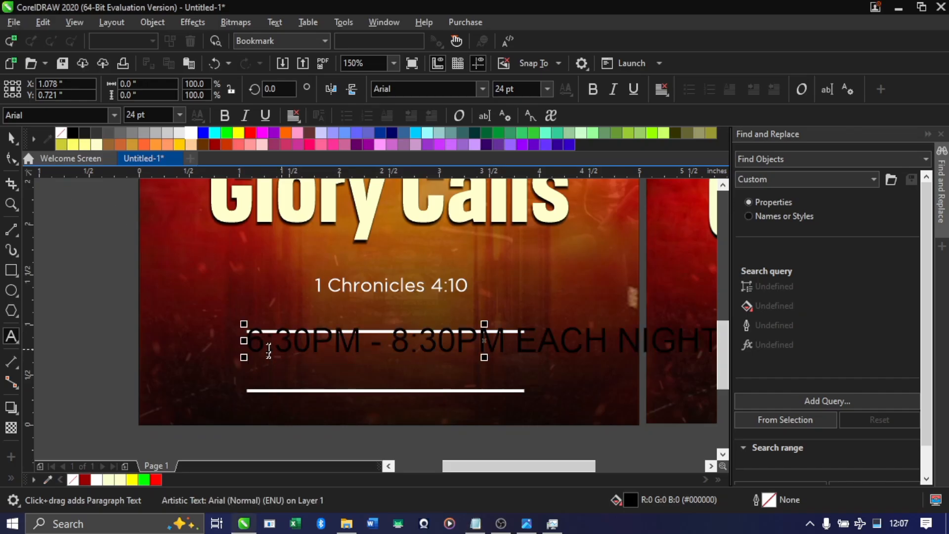
Scale the "6:30PM - 8:30PM EACH NIGHT" text down to about 14 pt, roughly 2.76 in wide, between the white lines
{"action": "scroll", "coordinate": [268, 350], "scroll_direction": "down", "scroll_amount": 4}
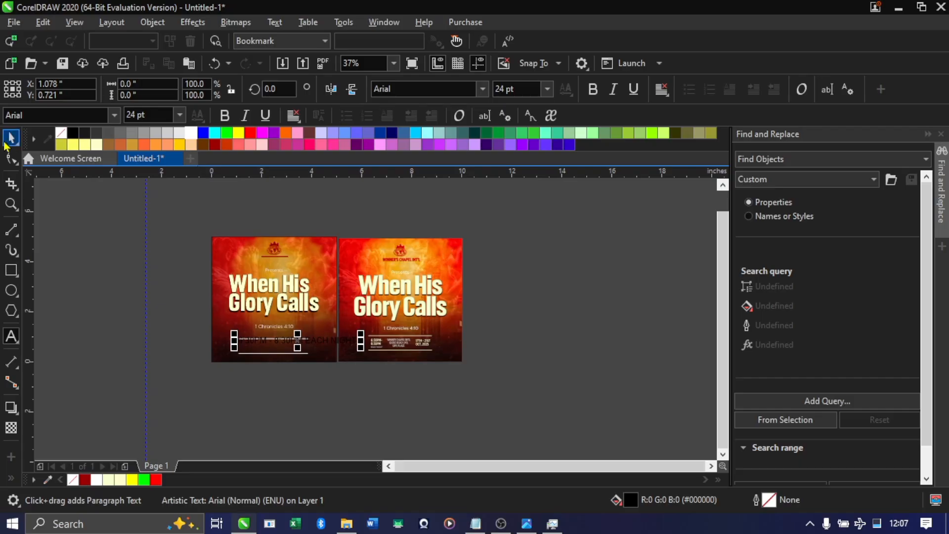
{"action": "left_click", "coordinate": [9, 140]}
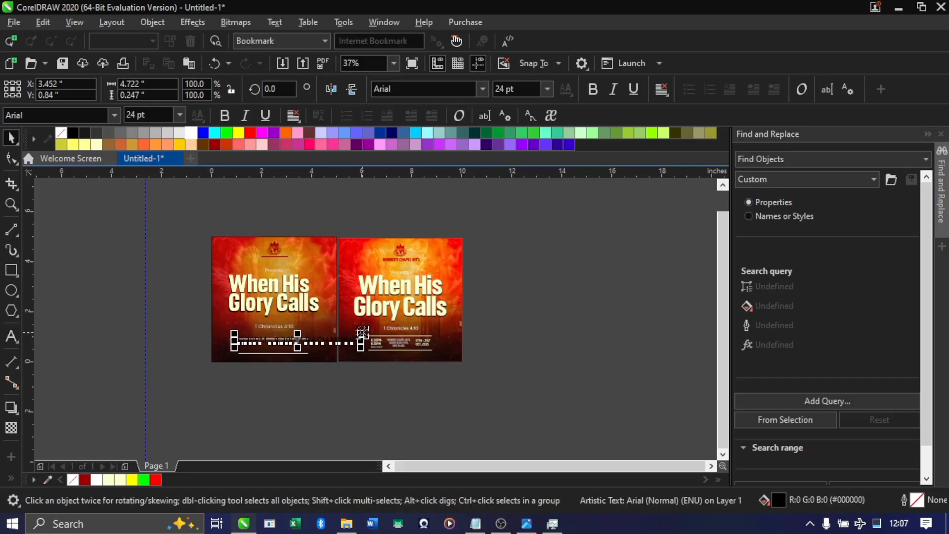
{"action": "left_click_drag", "start_coordinate": [362, 332], "coordinate": [312, 335]}
{"action": "scroll", "coordinate": [273, 346], "scroll_direction": "up", "scroll_amount": 4}
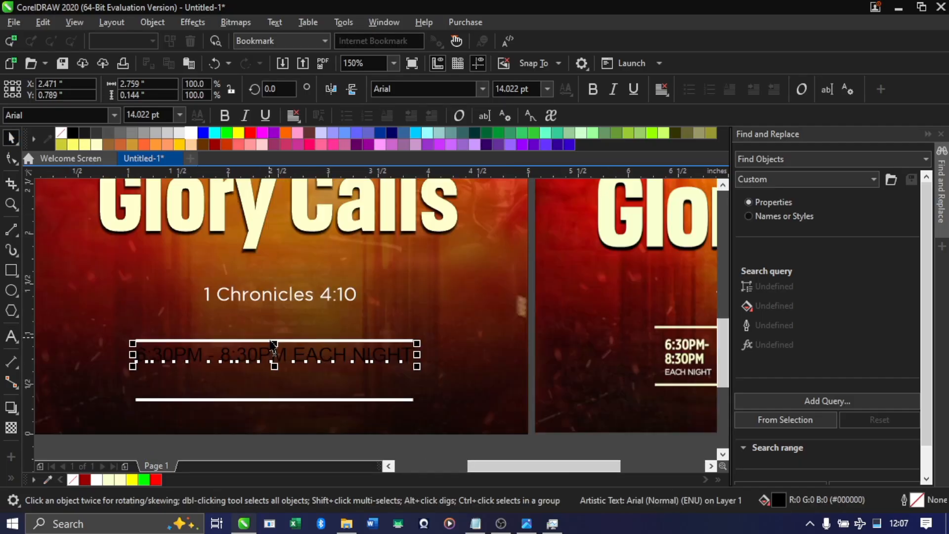
Break the "6:30PM - 8:30PM EACH NIGHT" text into three lines, starting new lines before "8:30PM" and "EACH NIGHT"
{"action": "double_click", "coordinate": [222, 363]}
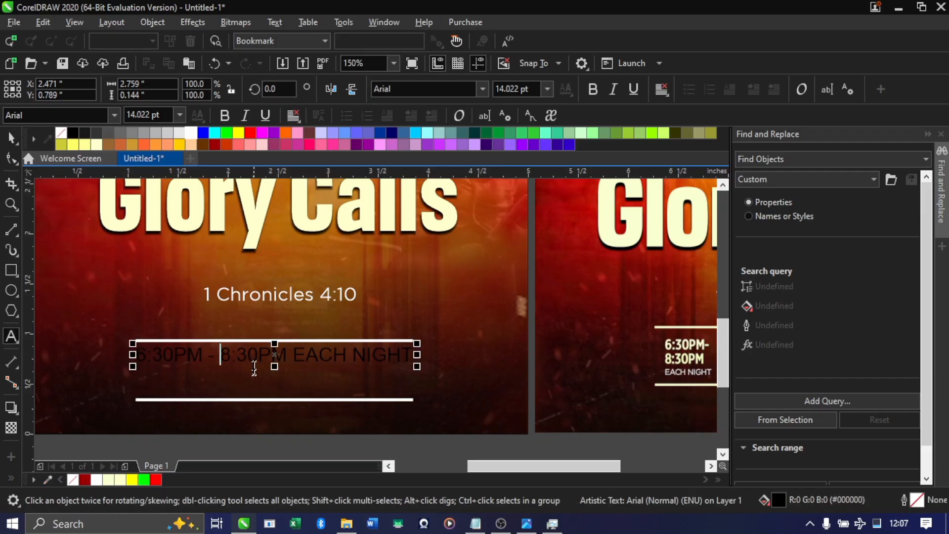
{"action": "key", "text": "Return"}
{"action": "key", "text": "Return"}
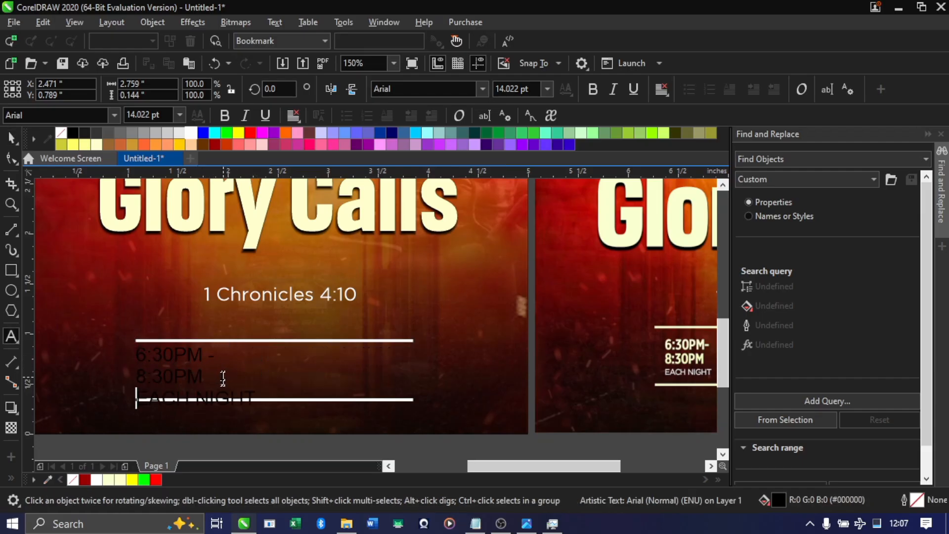
{"action": "scroll", "coordinate": [222, 381], "scroll_direction": "down", "scroll_amount": 2}
{"action": "scroll", "coordinate": [191, 365], "scroll_direction": "up", "scroll_amount": 2}
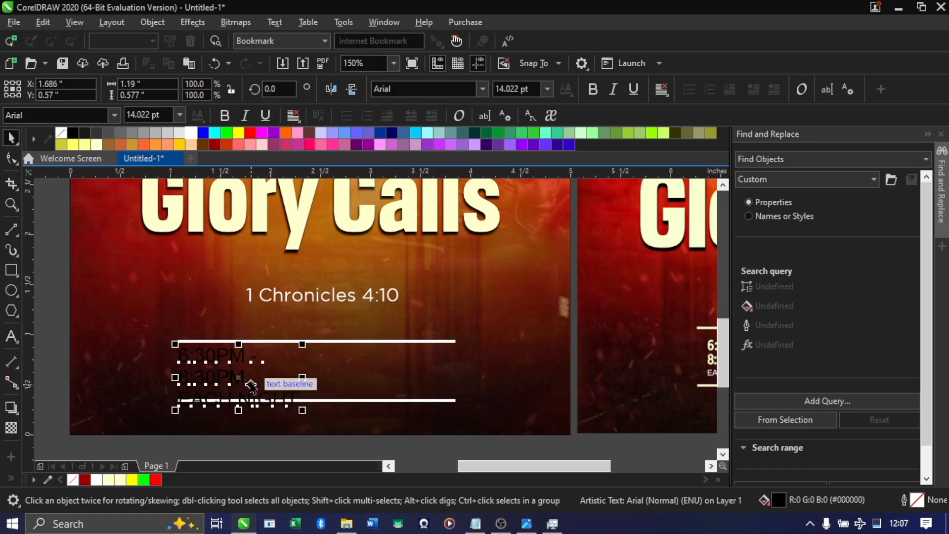
Apply the Headline One font to the three-line time text
{"action": "left_click", "coordinate": [482, 89]}
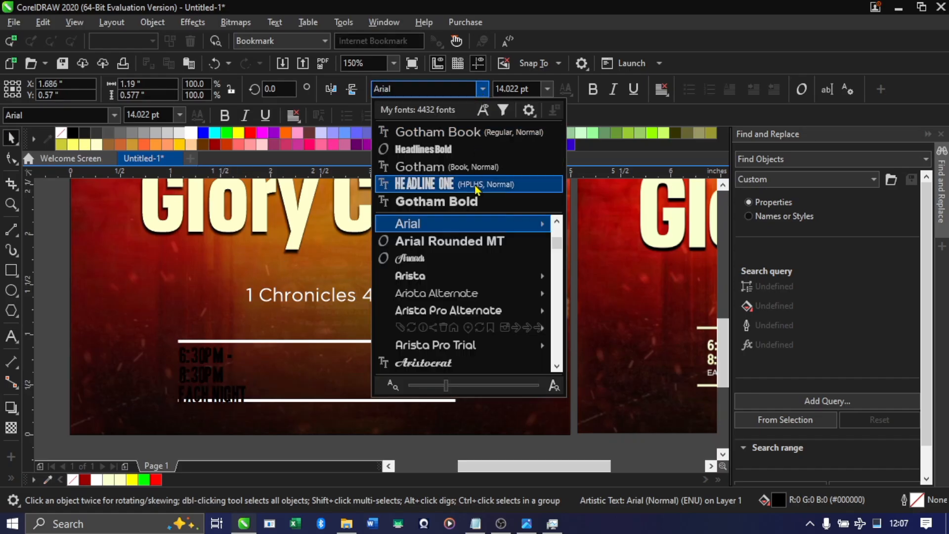
{"action": "key", "text": "Escape"}
{"action": "scroll", "coordinate": [585, 328], "scroll_direction": "down", "scroll_amount": 4}
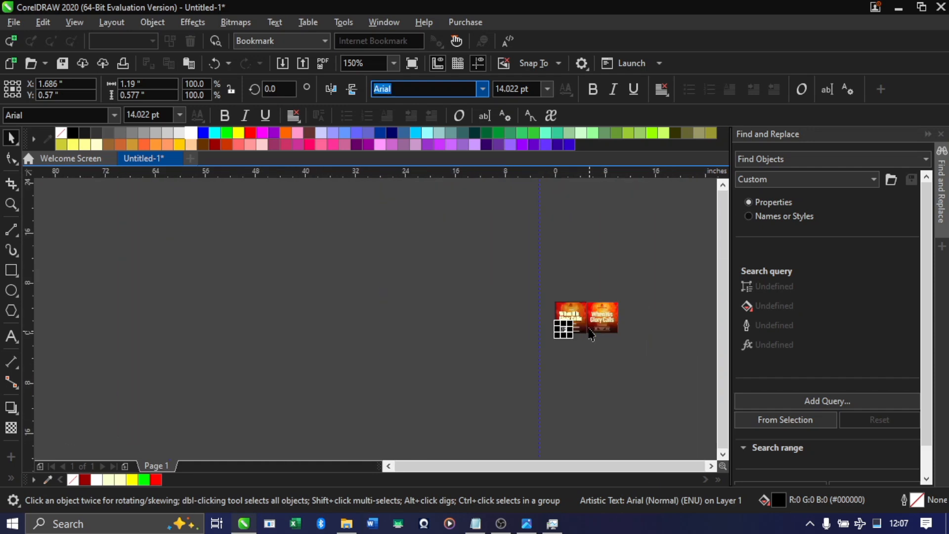
{"action": "scroll", "coordinate": [587, 329], "scroll_direction": "up", "scroll_amount": 6}
{"action": "scroll", "coordinate": [380, 351], "scroll_direction": "down", "scroll_amount": 3}
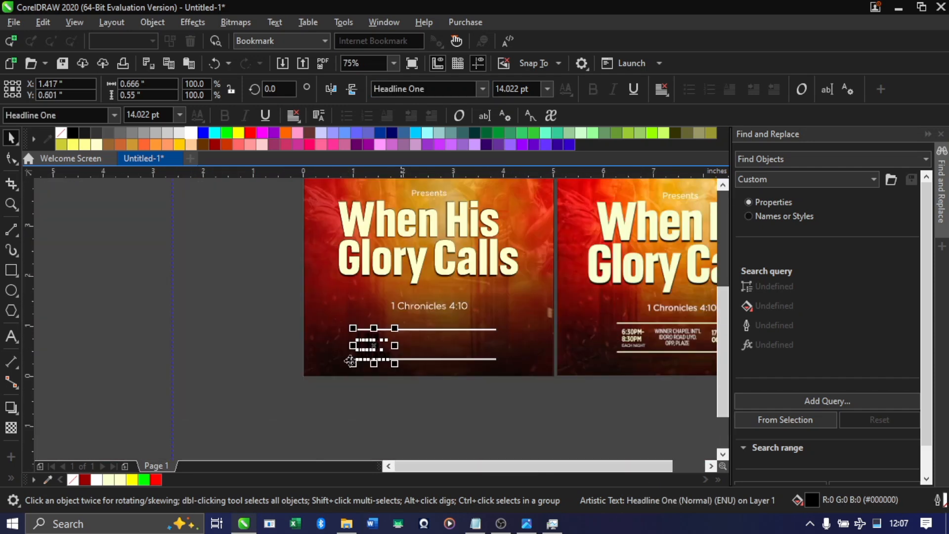
{"action": "scroll", "coordinate": [381, 354], "scroll_direction": "up", "scroll_amount": 2}
{"action": "scroll", "coordinate": [380, 311], "scroll_direction": "down", "scroll_amount": 1}
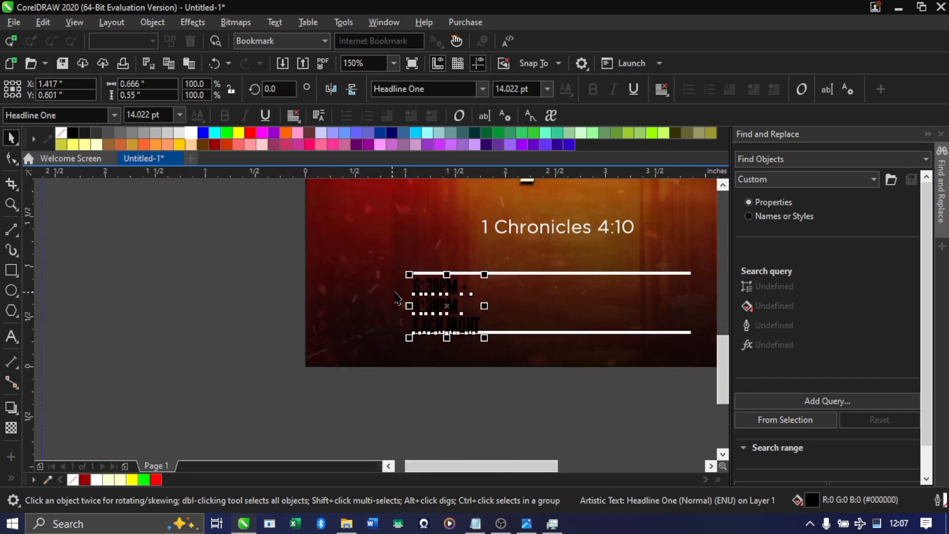
Set the three-line time text in Headlines Bold and fill it with white
{"action": "left_click", "coordinate": [483, 89]}
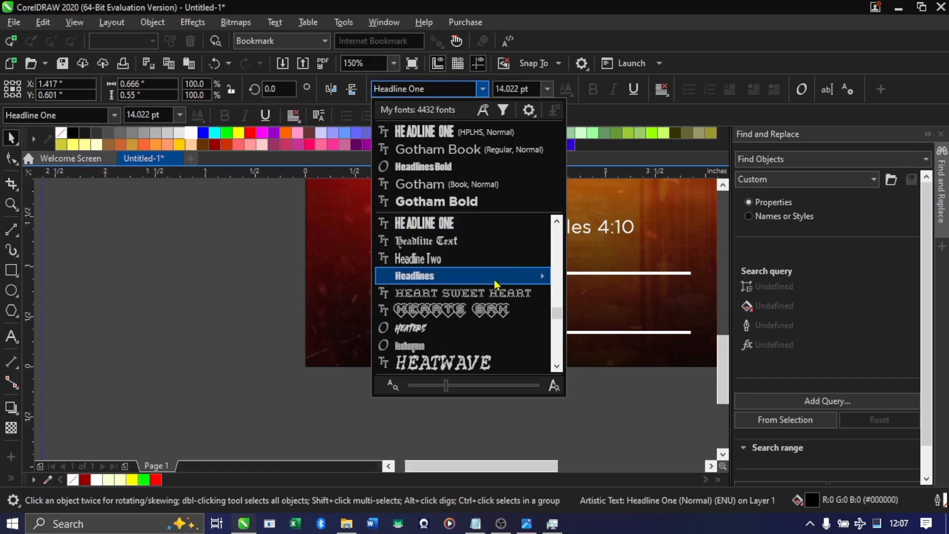
{"action": "mouse_move", "coordinate": [496, 283]}
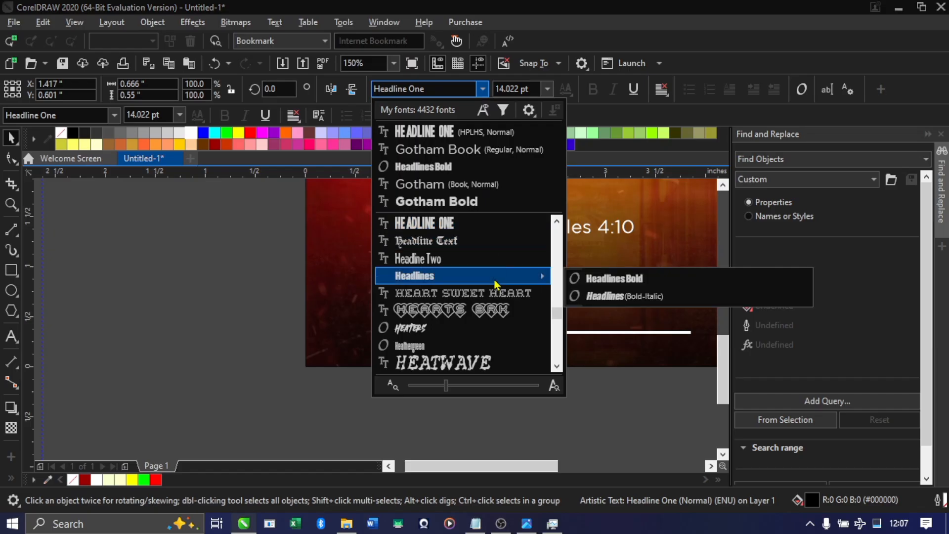
{"action": "left_click", "coordinate": [615, 280]}
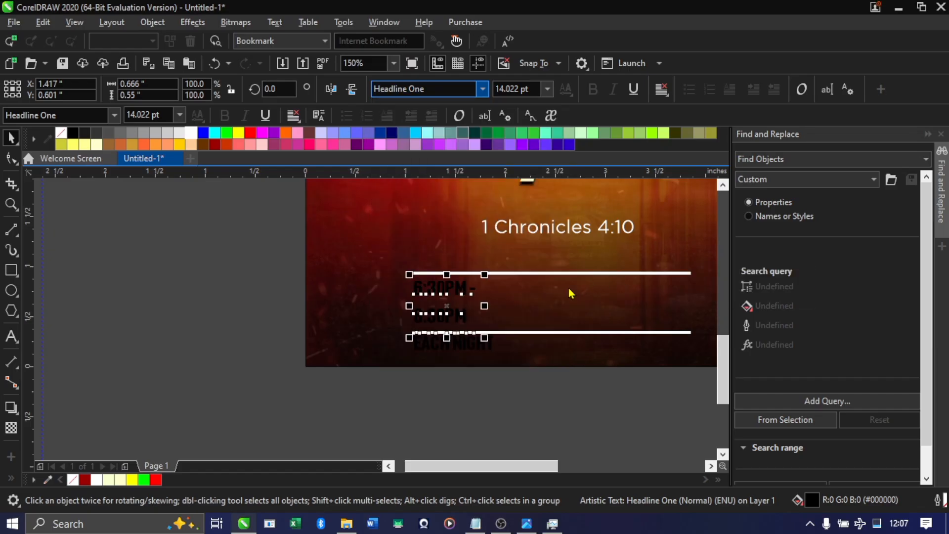
{"action": "left_click", "coordinate": [191, 144]}
{"action": "scroll", "coordinate": [429, 295], "scroll_direction": "up", "scroll_amount": 2}
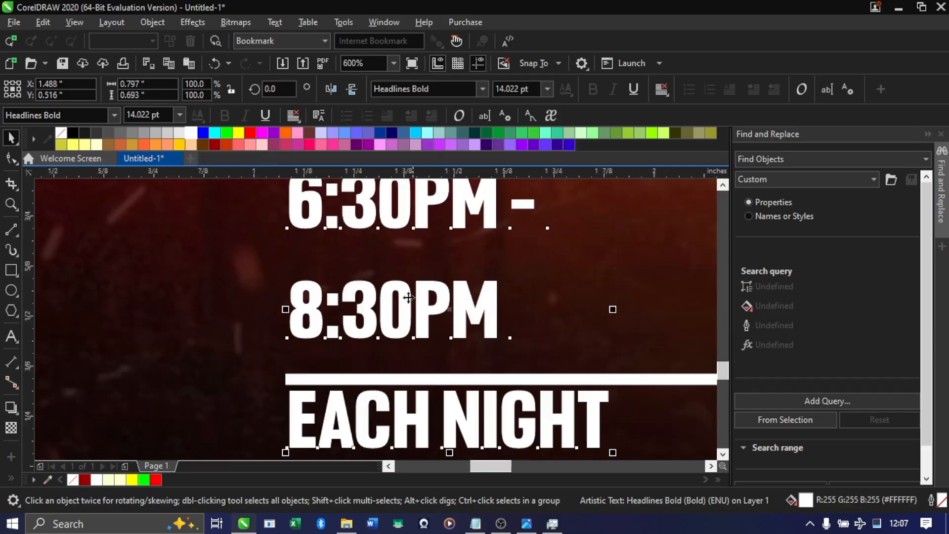
{"action": "scroll", "coordinate": [394, 310], "scroll_direction": "down", "scroll_amount": 1}
Tighten the time text's line spacing and scale it down to about 12 pt so it fits between the white lines
{"action": "left_click", "coordinate": [11, 158]}
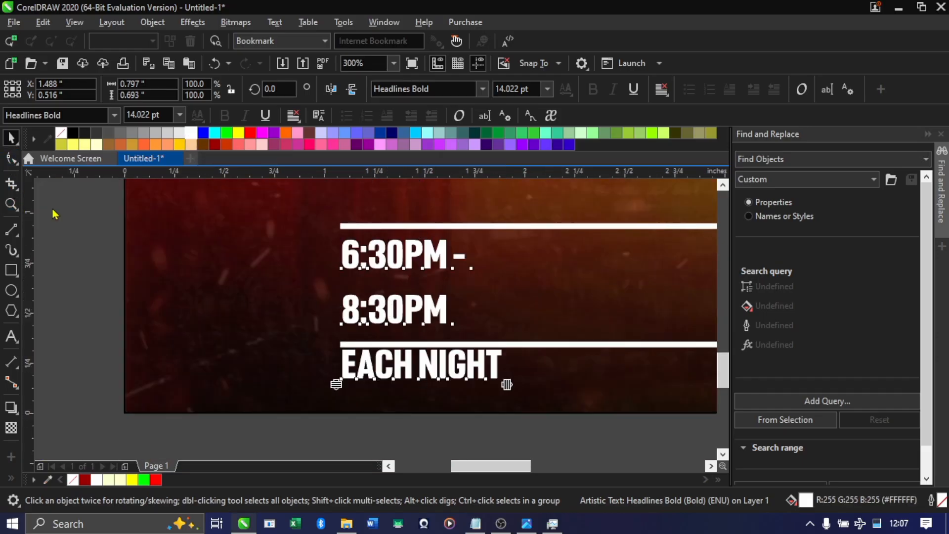
{"action": "left_click_drag", "start_coordinate": [337, 384], "coordinate": [340, 343]}
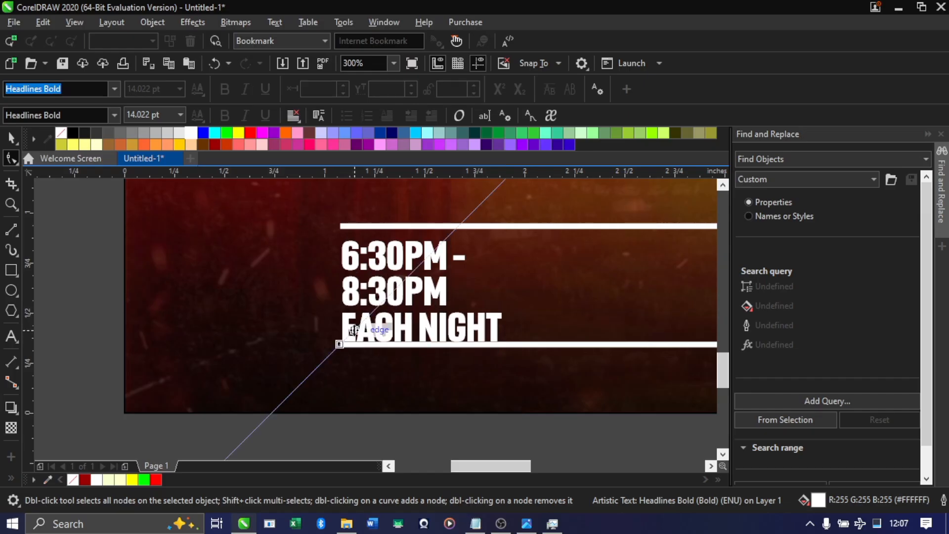
{"action": "scroll", "coordinate": [299, 339], "scroll_direction": "down", "scroll_amount": 2}
{"action": "key", "text": "space"}
{"action": "left_click_drag", "start_coordinate": [403, 341], "coordinate": [390, 341]}
{"action": "scroll", "coordinate": [357, 322], "scroll_direction": "up", "scroll_amount": 1}
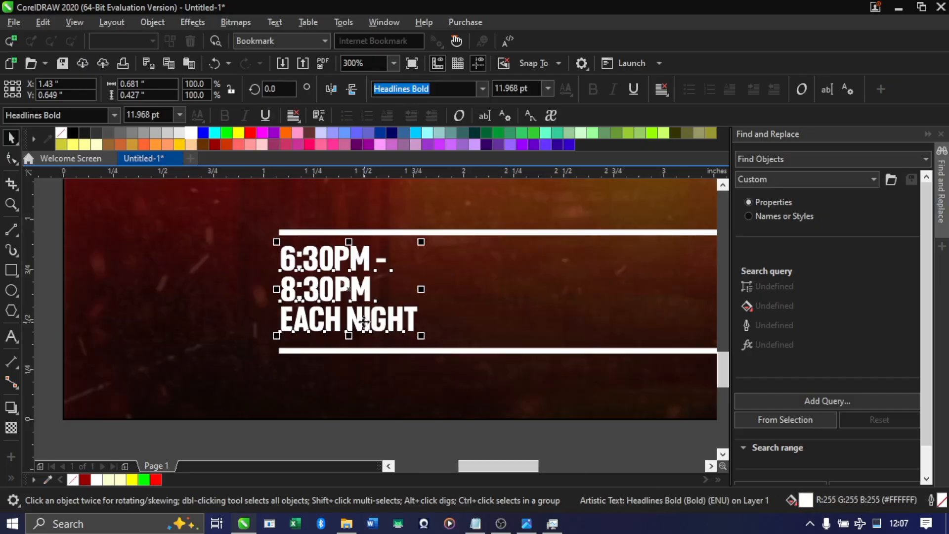
Change only the "EACH NIGHT" line of the time text to the Gotham Book font
{"action": "double_click", "coordinate": [363, 322]}
{"action": "scroll", "coordinate": [382, 325], "scroll_direction": "up", "scroll_amount": 1}
{"action": "left_click_drag", "start_coordinate": [452, 316], "coordinate": [174, 309]}
{"action": "left_click", "coordinate": [482, 88]}
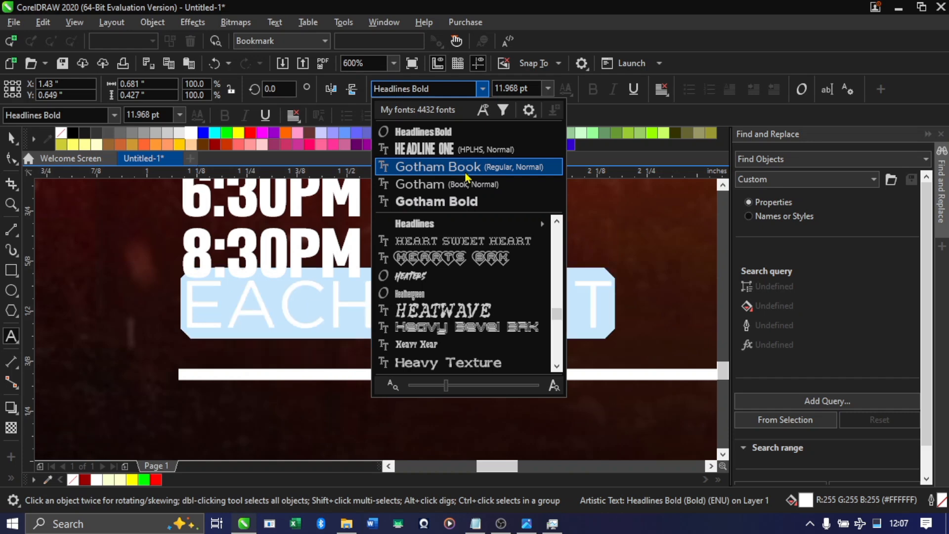
{"action": "left_click", "coordinate": [463, 169]}
{"action": "scroll", "coordinate": [372, 298], "scroll_direction": "down", "scroll_amount": 1}
{"action": "key", "text": "ctrl+space"}
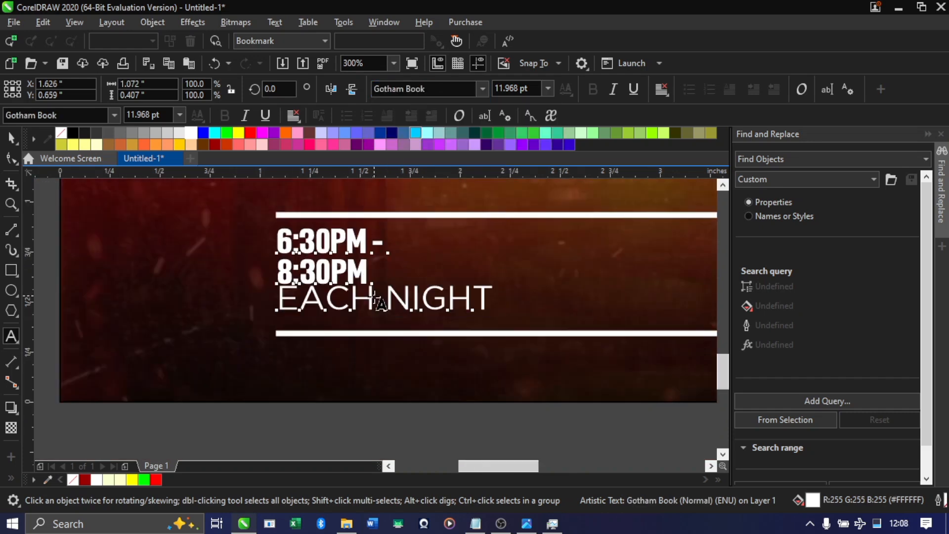
Enlarge the whole time text block slightly, to about 12.75 pt and 1.14 in wide
{"action": "scroll", "coordinate": [374, 299], "scroll_direction": "down", "scroll_amount": 2}
{"action": "scroll", "coordinate": [387, 302], "scroll_direction": "up", "scroll_amount": 2}
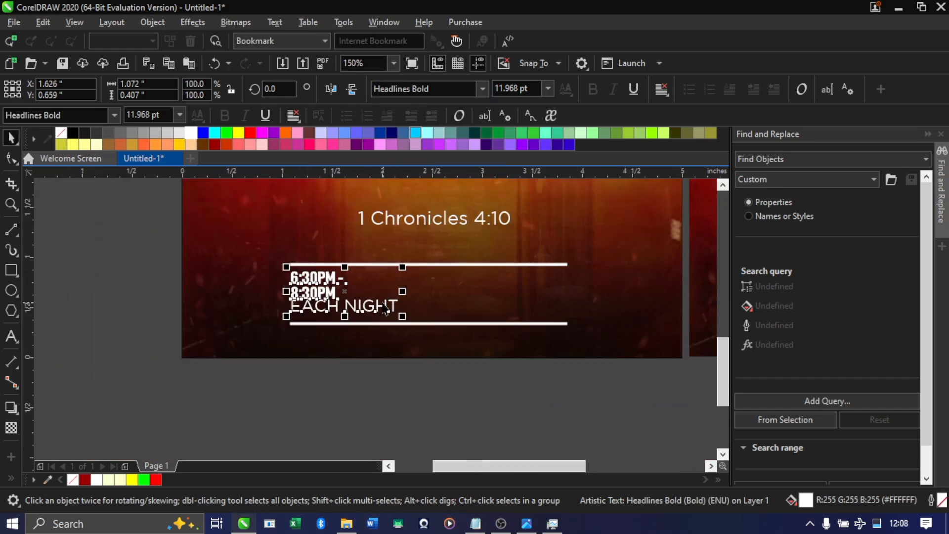
{"action": "scroll", "coordinate": [363, 299], "scroll_direction": "down", "scroll_amount": 2}
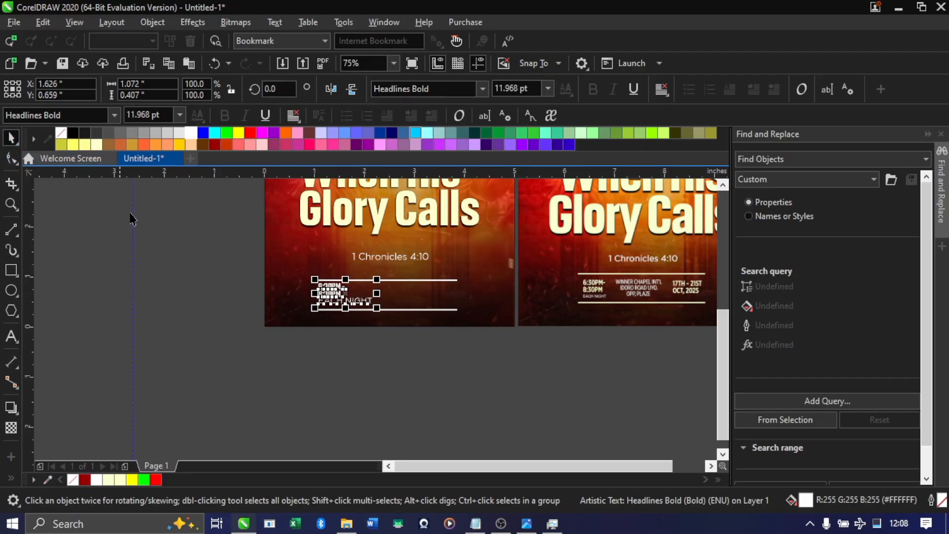
{"action": "scroll", "coordinate": [341, 317], "scroll_direction": "up", "scroll_amount": 2}
{"action": "scroll", "coordinate": [342, 324], "scroll_direction": "down", "scroll_amount": 2}
{"action": "scroll", "coordinate": [342, 324], "scroll_direction": "up", "scroll_amount": 2}
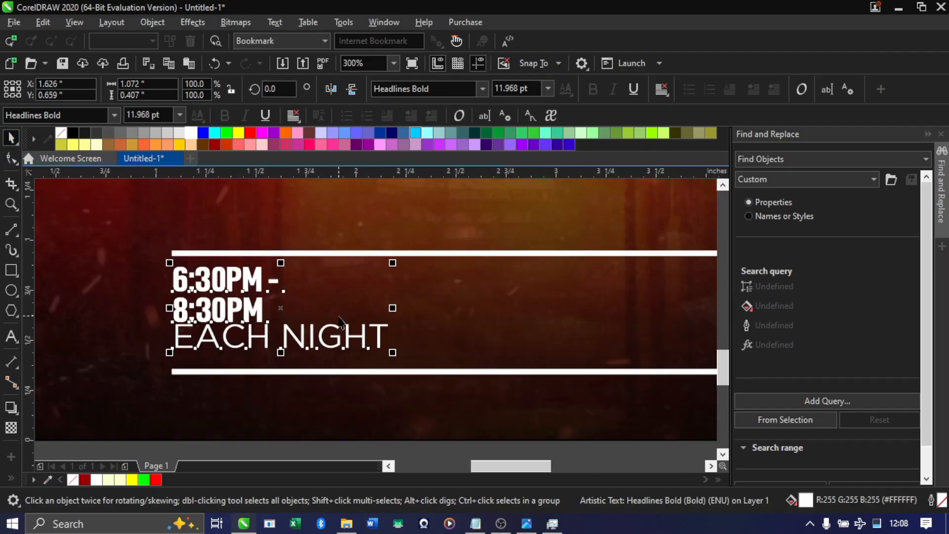
{"action": "left_click_drag", "start_coordinate": [391, 260], "coordinate": [406, 258]}
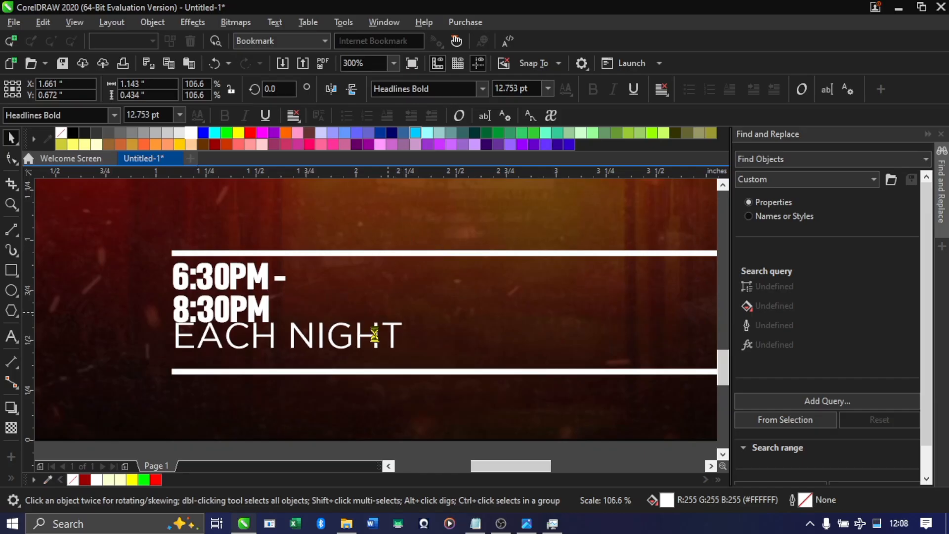
Set all three lines of the time text in the Gotham Medium font
{"action": "left_click", "coordinate": [482, 89]}
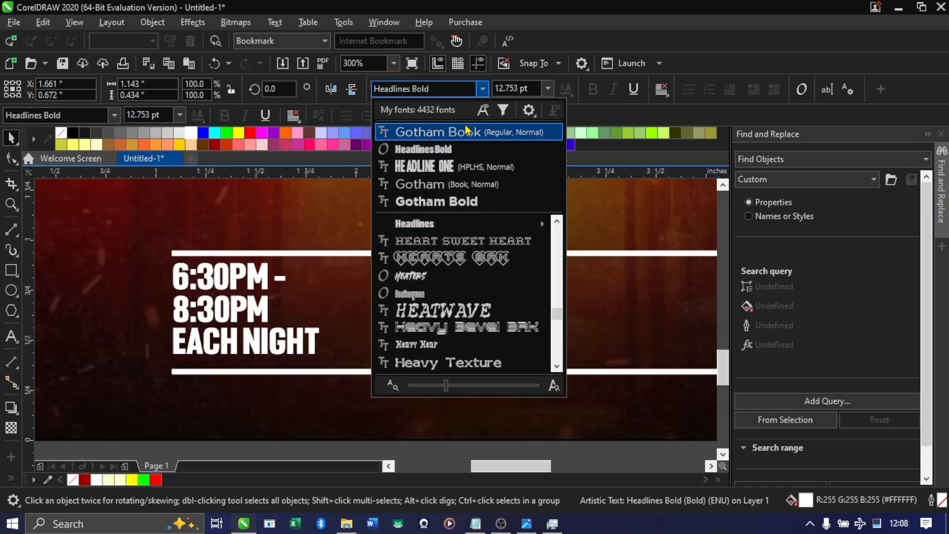
{"action": "left_click", "coordinate": [483, 90]}
{"action": "left_click", "coordinate": [478, 91]}
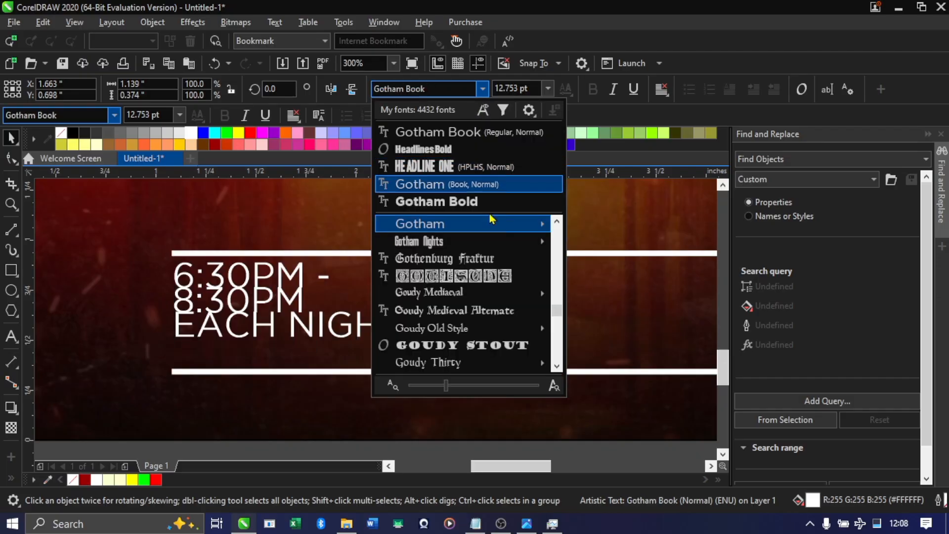
{"action": "mouse_move", "coordinate": [502, 229]}
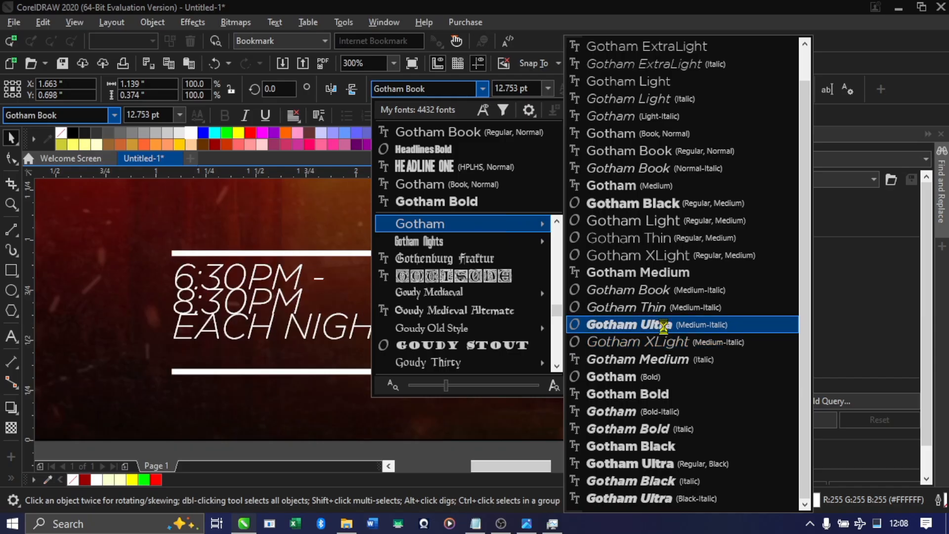
{"action": "left_click", "coordinate": [668, 278]}
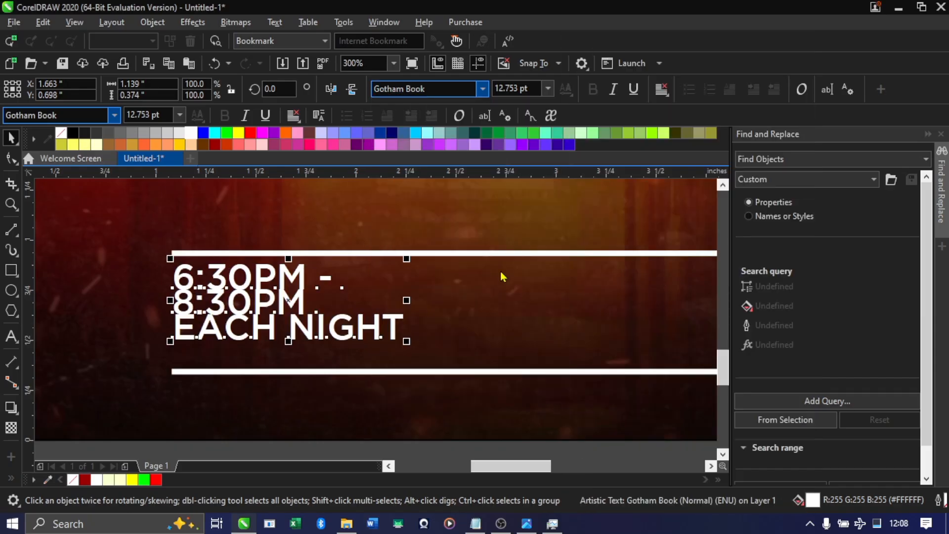
Loosen the time text's line spacing until the block is about 0.46 in tall, filling the space between the white lines
{"action": "left_click", "coordinate": [11, 158]}
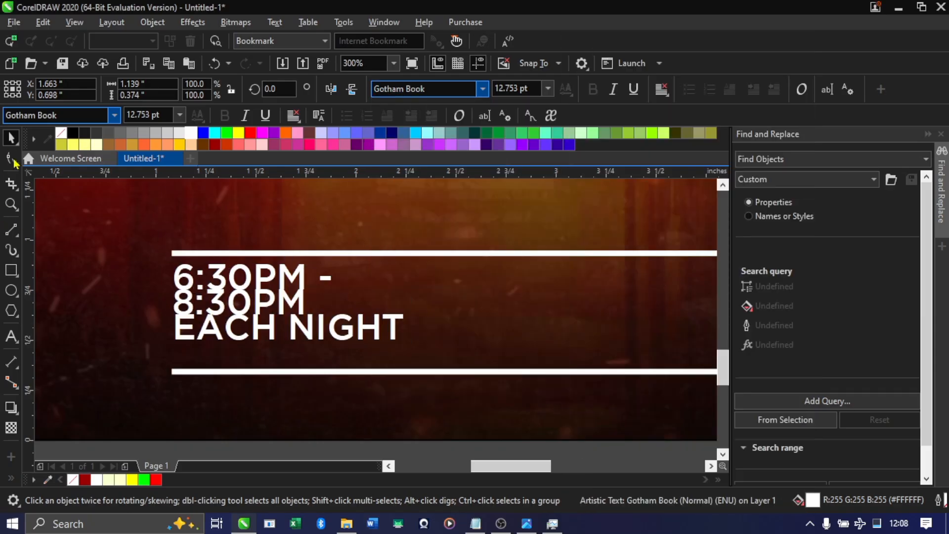
{"action": "left_click", "coordinate": [170, 363]}
{"action": "scroll", "coordinate": [258, 330], "scroll_direction": "down", "scroll_amount": 2}
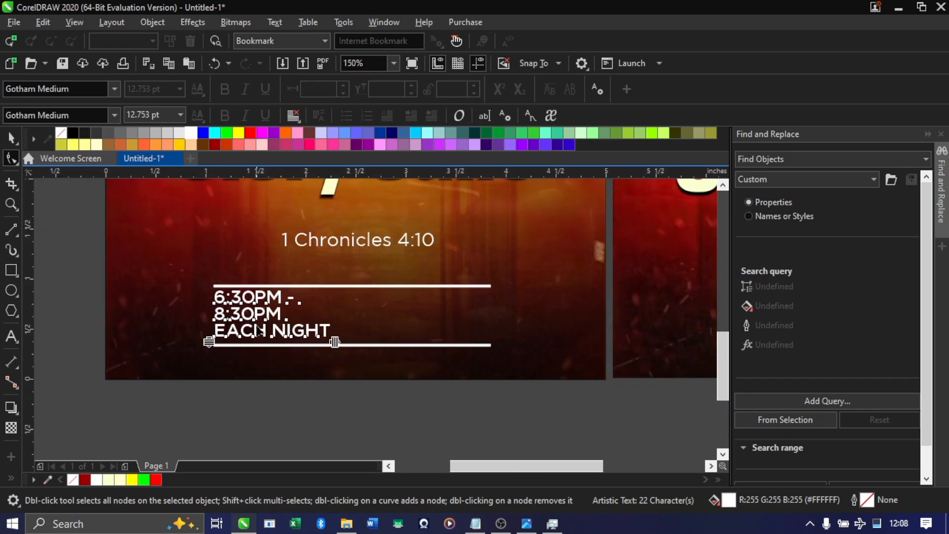
{"action": "key", "text": "space"}
{"action": "scroll", "coordinate": [265, 332], "scroll_direction": "down", "scroll_amount": 1}
{"action": "scroll", "coordinate": [259, 327], "scroll_direction": "up", "scroll_amount": 2}
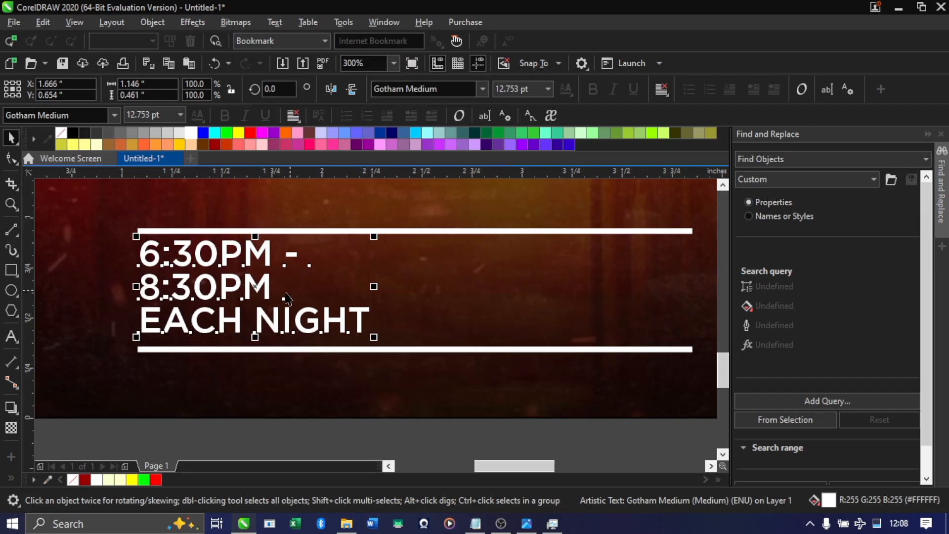
Try splitting the time text into separate line objects and undo the split
{"action": "scroll", "coordinate": [187, 269], "scroll_direction": "up", "scroll_amount": 2}
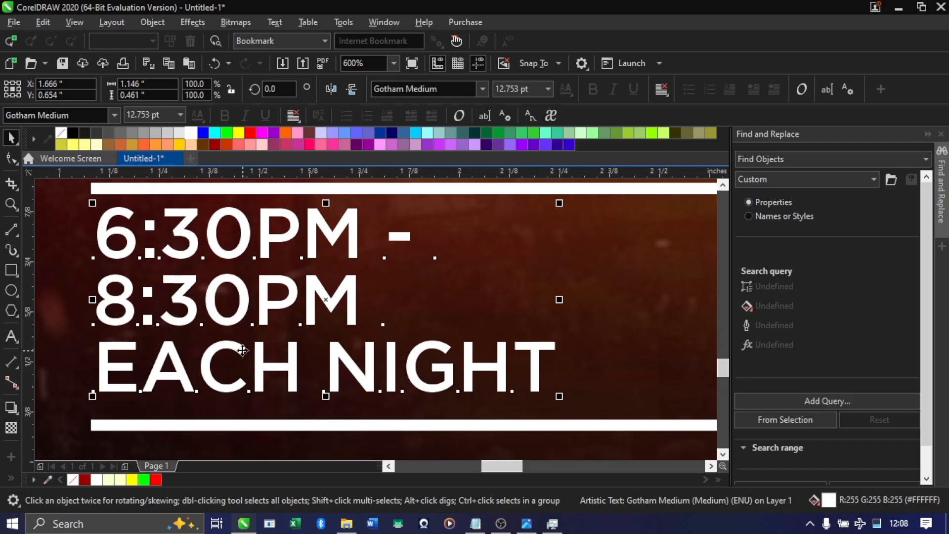
{"action": "key", "text": "ctrl+z"}
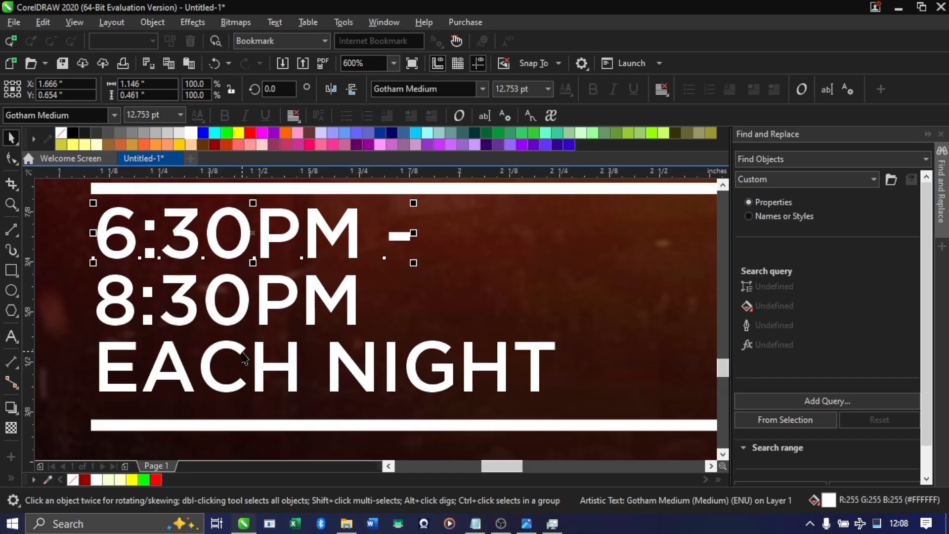
{"action": "scroll", "coordinate": [256, 315], "scroll_direction": "down", "scroll_amount": 2}
{"action": "key", "text": "ctrl+z"}
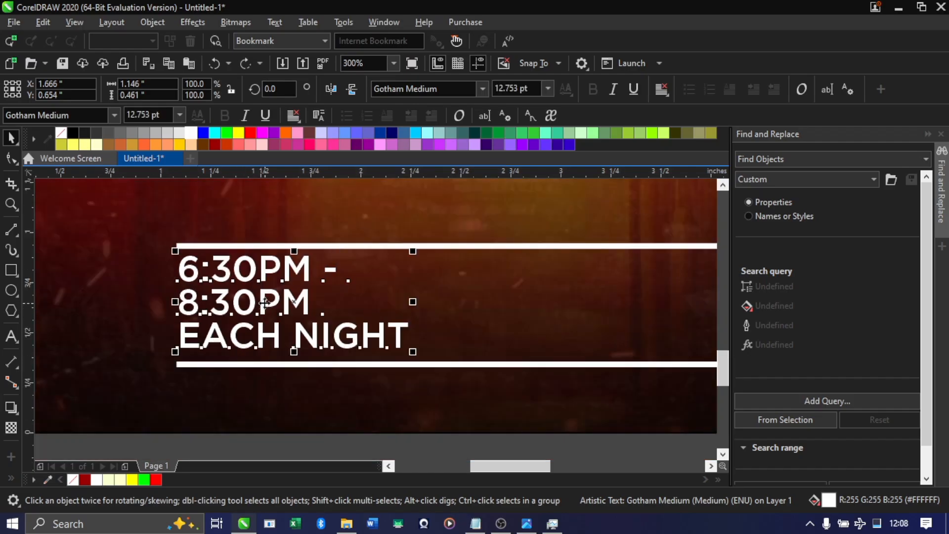
Break the three-line time text apart so each line is its own text object
{"action": "right_click", "coordinate": [266, 307]}
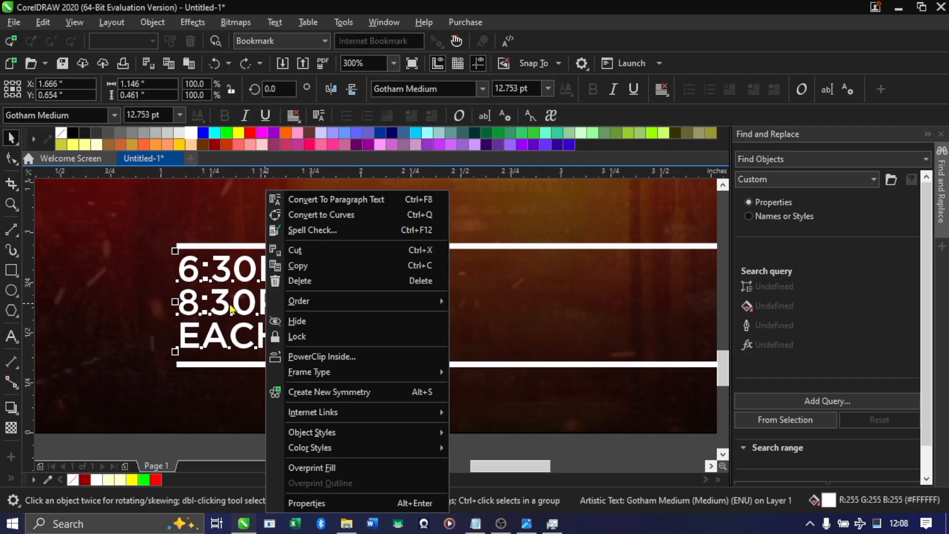
{"action": "left_click", "coordinate": [247, 290]}
{"action": "left_click", "coordinate": [246, 290]}
{"action": "left_click", "coordinate": [245, 272]}
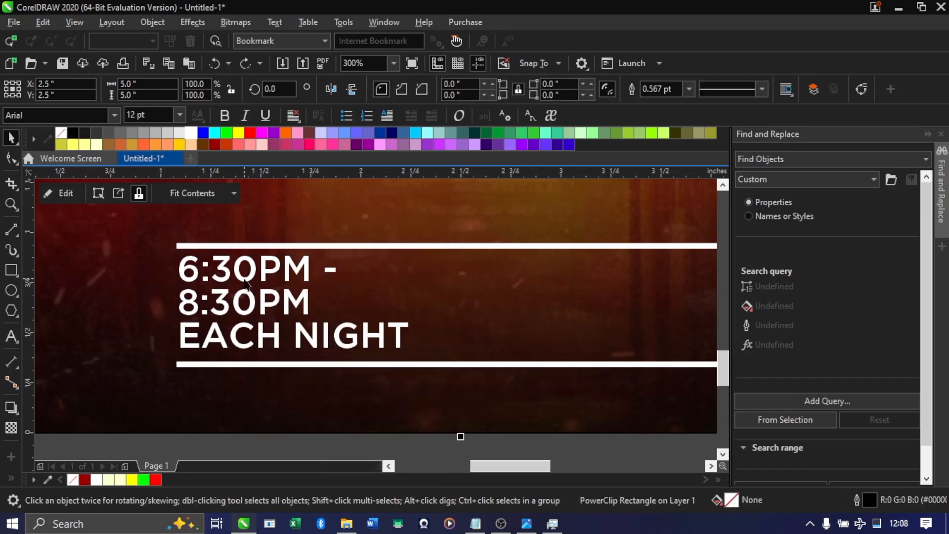
{"action": "left_click", "coordinate": [244, 278]}
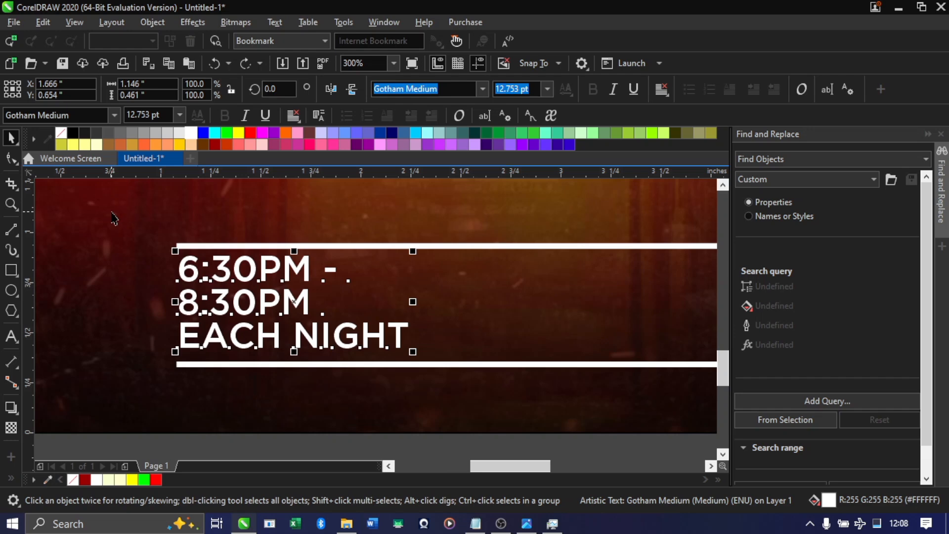
{"action": "key", "text": "ctrl+k"}
Scale "EACH NIGHT" down to about 7.24 pt, roughly 0.65 in wide, to match the width of "8:30PM" above it
{"action": "left_click", "coordinate": [306, 338]}
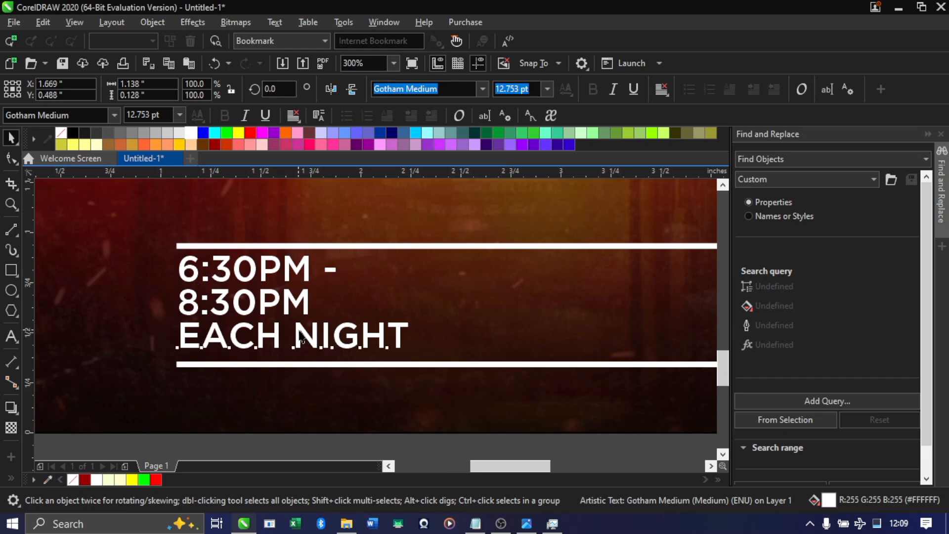
{"action": "left_click_drag", "start_coordinate": [414, 351], "coordinate": [320, 343]}
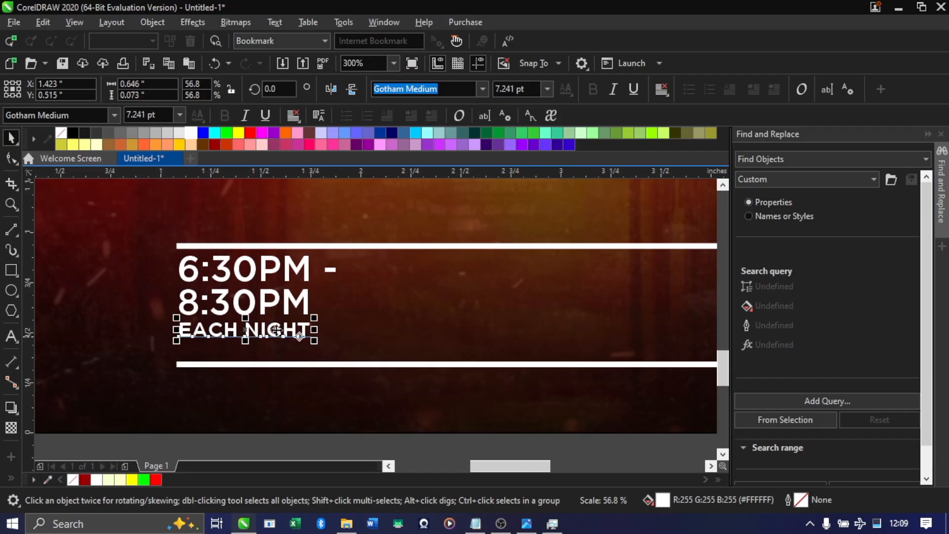
Scale the three time lines together down to about 0.61 × 0.32 in and position them between the white lines with a small inset
{"action": "scroll", "coordinate": [263, 312], "scroll_direction": "down", "scroll_amount": 2}
{"action": "left_click_drag", "start_coordinate": [168, 297], "coordinate": [298, 328]}
{"action": "scroll", "coordinate": [306, 360], "scroll_direction": "up", "scroll_amount": 1}
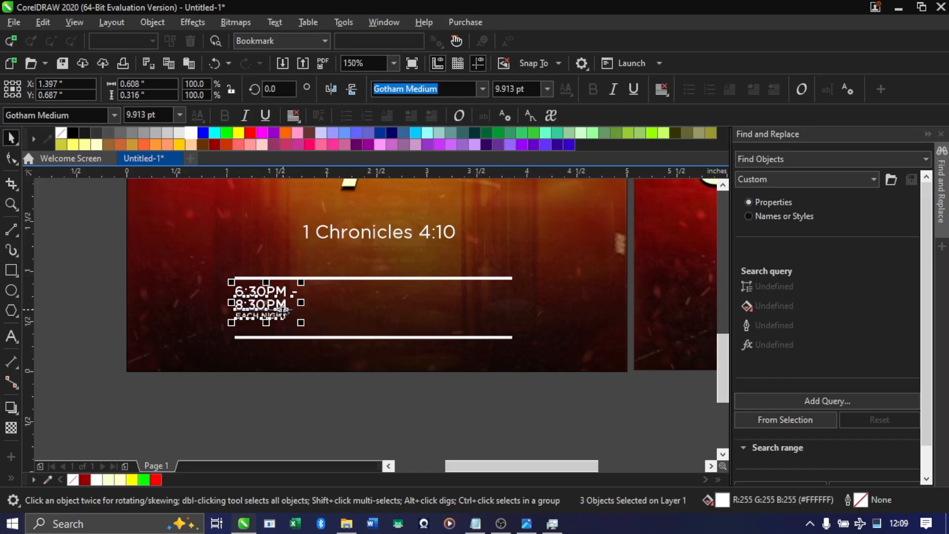
{"action": "scroll", "coordinate": [284, 312], "scroll_direction": "up", "scroll_amount": 1}
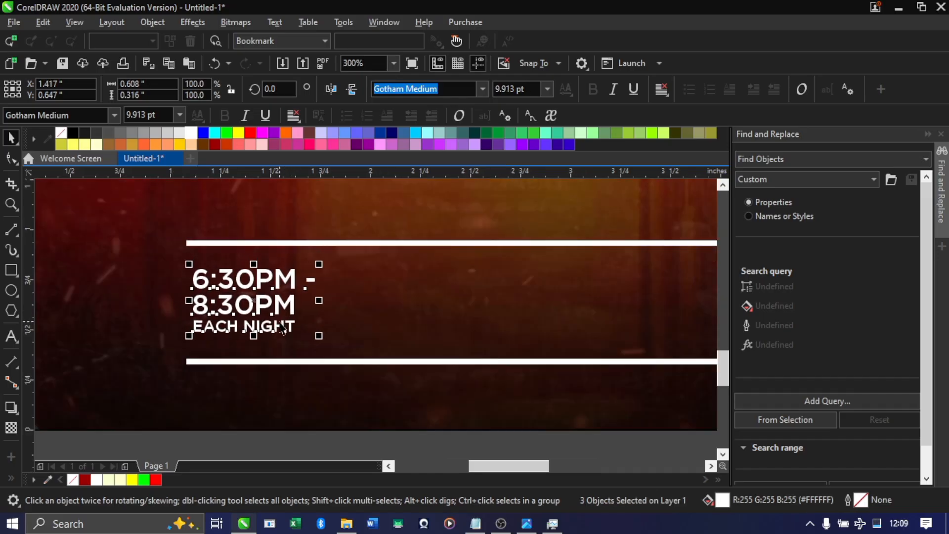
{"action": "scroll", "coordinate": [289, 322], "scroll_direction": "down", "scroll_amount": 1}
{"action": "scroll", "coordinate": [292, 324], "scroll_direction": "down", "scroll_amount": 1}
{"action": "scroll", "coordinate": [293, 323], "scroll_direction": "up", "scroll_amount": 1}
{"action": "left_click", "coordinate": [290, 368]}
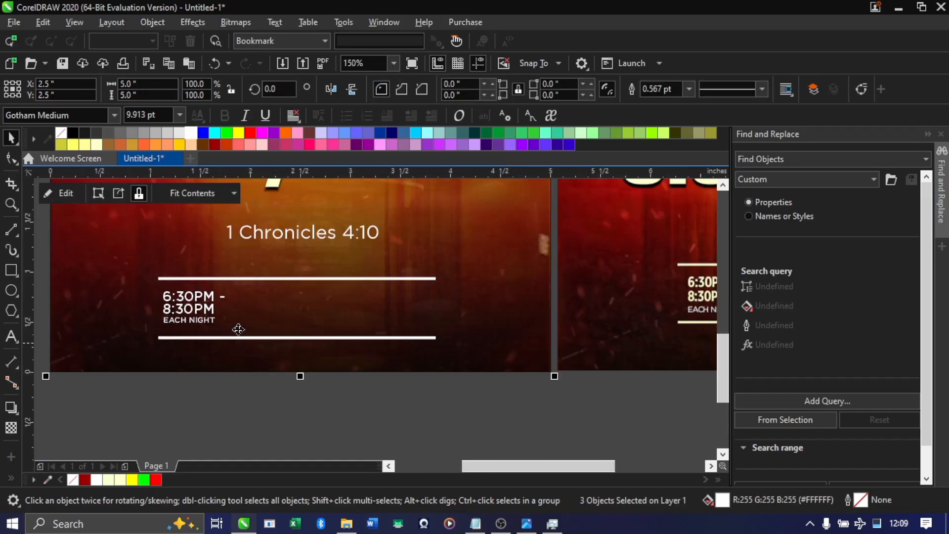
Switch to the flyer content notes in Notepad, copy the two venue lines, and return to CorelDRAW
{"action": "left_click", "coordinate": [194, 301]}
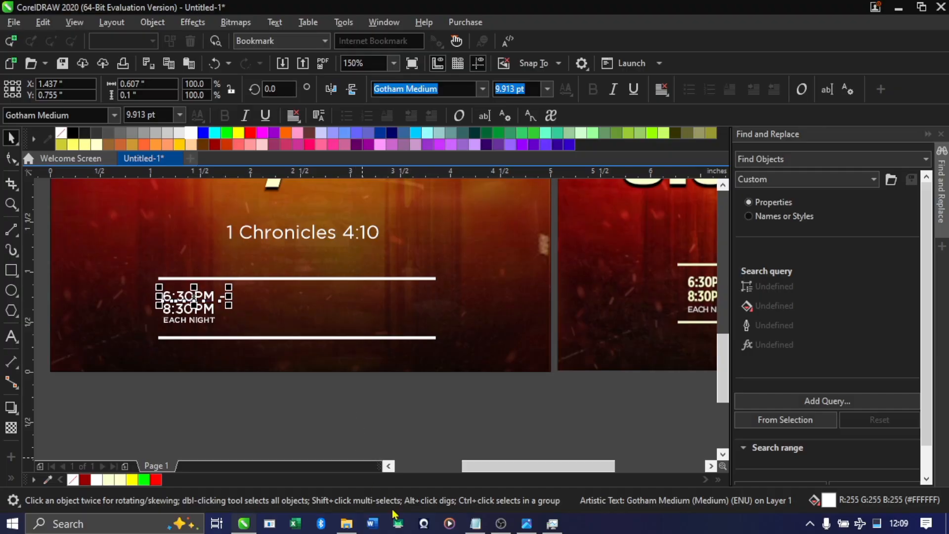
{"action": "left_click", "coordinate": [476, 524]}
{"action": "left_click_drag", "start_coordinate": [279, 207], "coordinate": [24, 186]}
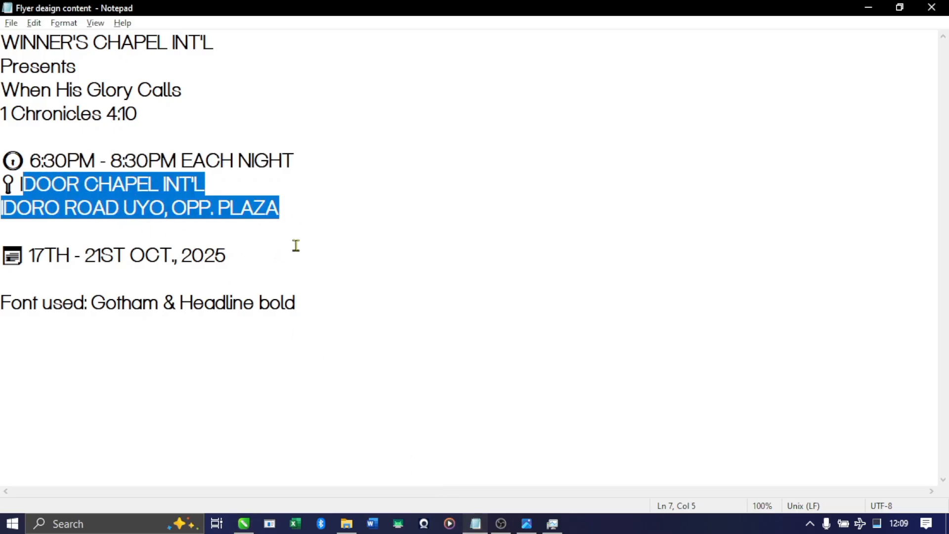
{"action": "left_click_drag", "start_coordinate": [296, 220], "coordinate": [23, 183]}
{"action": "key", "text": "alt+Tab"}
Duplicate "6:30PM -" beside the original on the same level and replace the copy's text with the copied venue lines
{"action": "scroll", "coordinate": [172, 297], "scroll_direction": "up", "scroll_amount": 2}
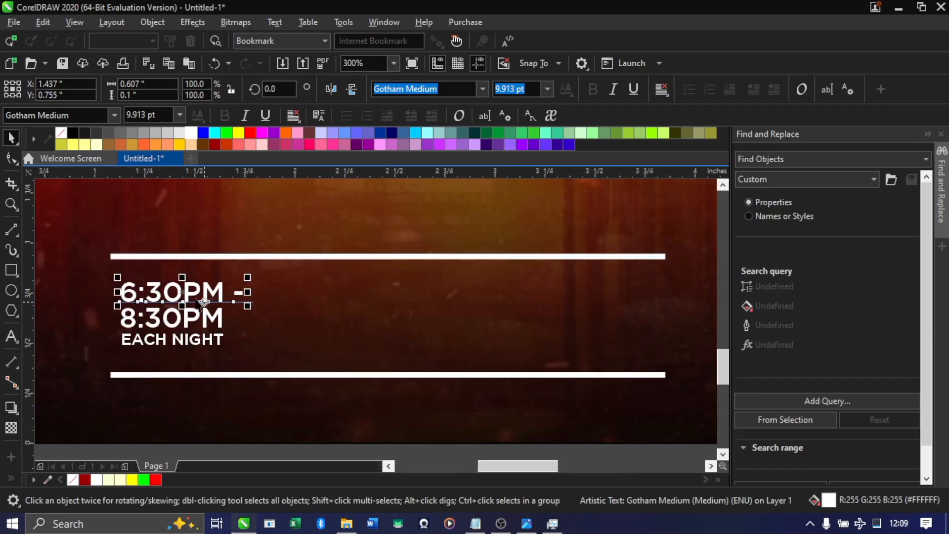
{"action": "key", "text": "ctrl+d"}
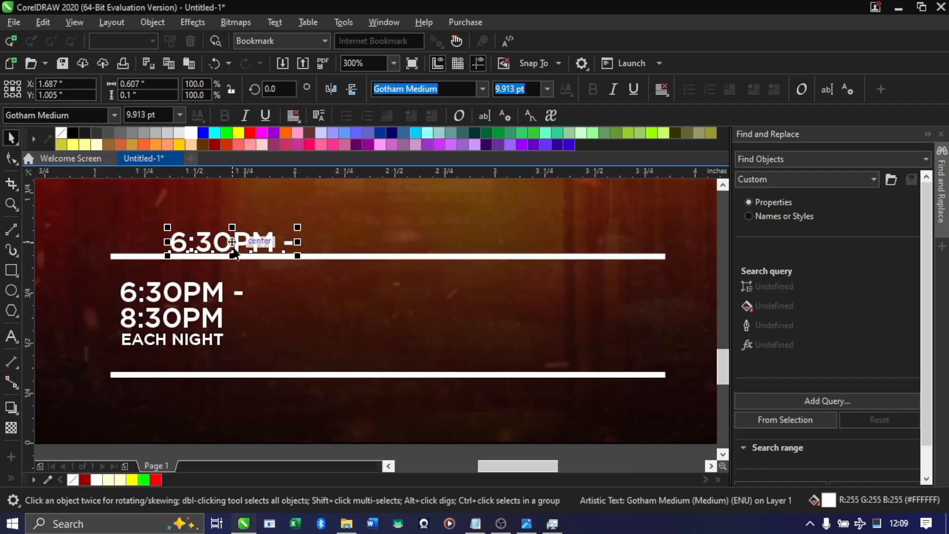
{"action": "left_click_drag", "start_coordinate": [232, 243], "coordinate": [364, 291]}
{"action": "double_click", "coordinate": [364, 290]}
{"action": "key", "text": "ctrl+a"}
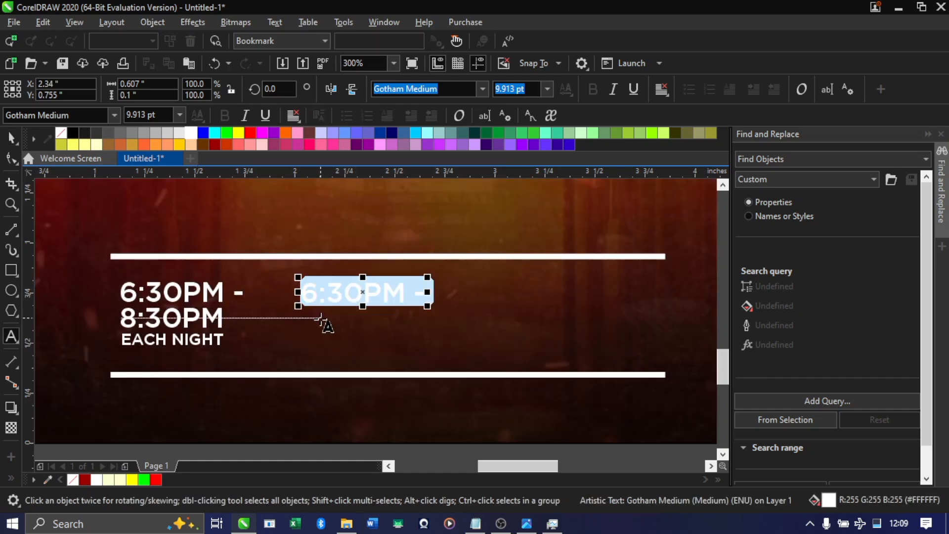
{"action": "key", "text": "ctrl+v"}
Break the venue text into three lines, splitting it after "INT'L" and after the comma following "UYO"
{"action": "scroll", "coordinate": [299, 314], "scroll_direction": "down", "scroll_amount": 1}
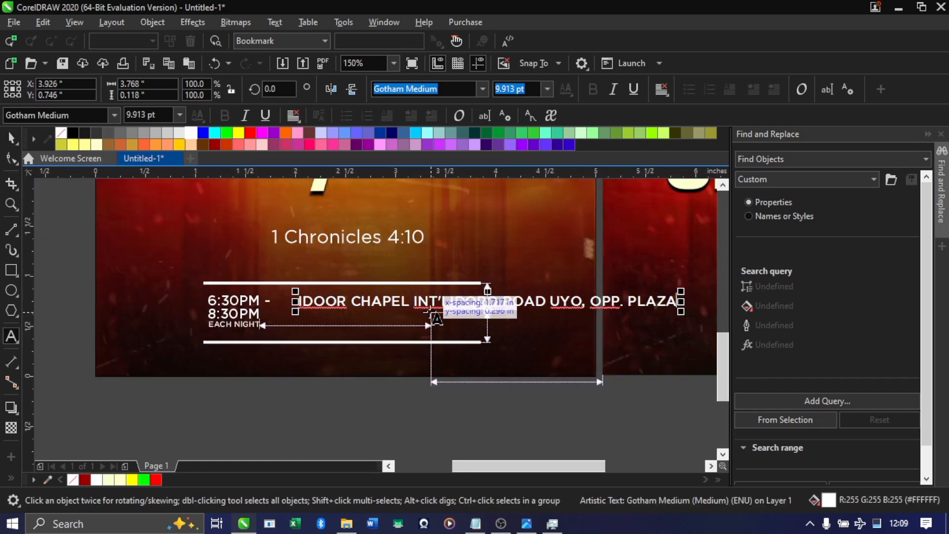
{"action": "scroll", "coordinate": [511, 303], "scroll_direction": "up", "scroll_amount": 2}
{"action": "scroll", "coordinate": [476, 312], "scroll_direction": "down", "scroll_amount": 2}
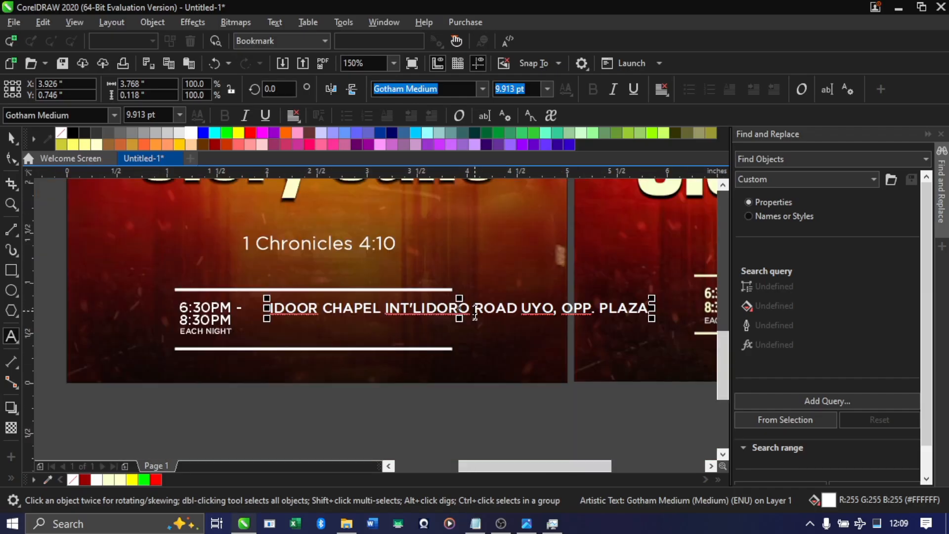
{"action": "key", "text": "alt+Tab"}
{"action": "key", "text": "alt+Tab"}
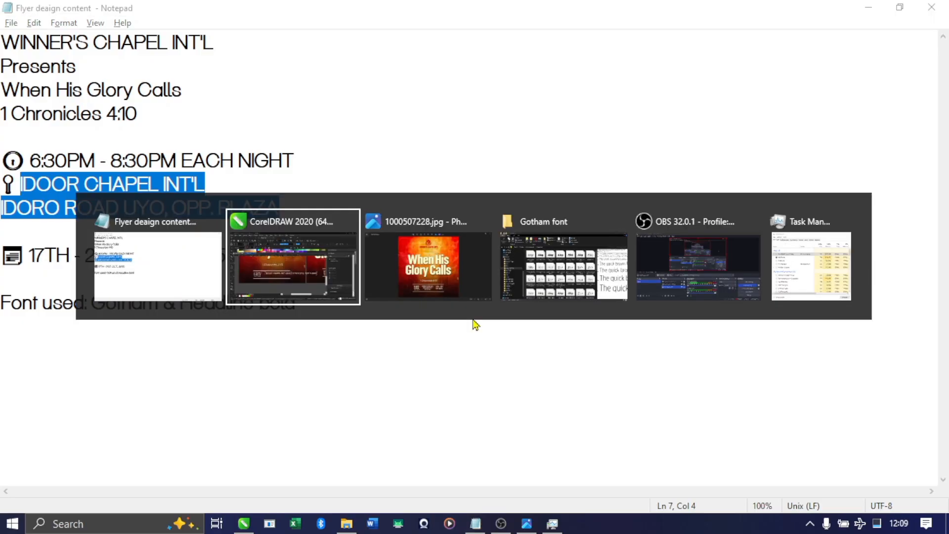
{"action": "left_click", "coordinate": [429, 307]}
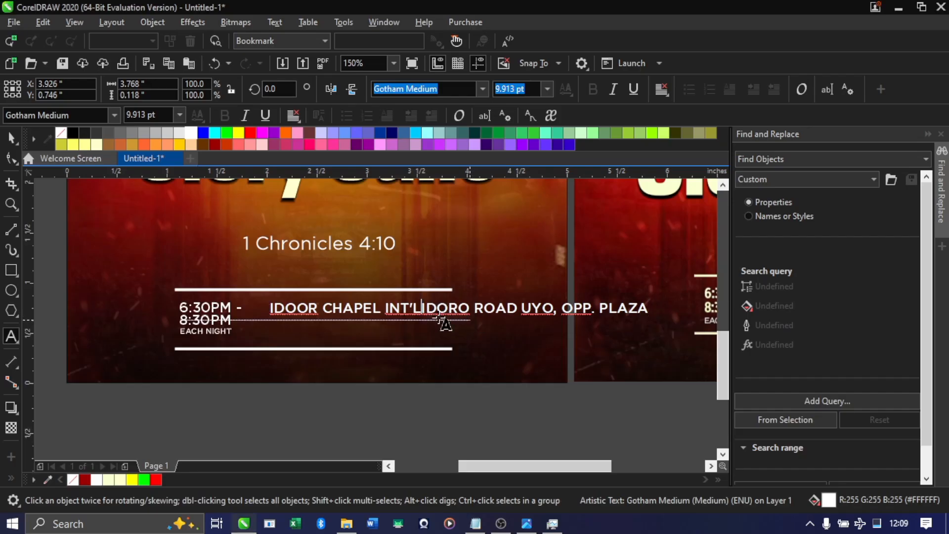
{"action": "key", "text": "Return"}
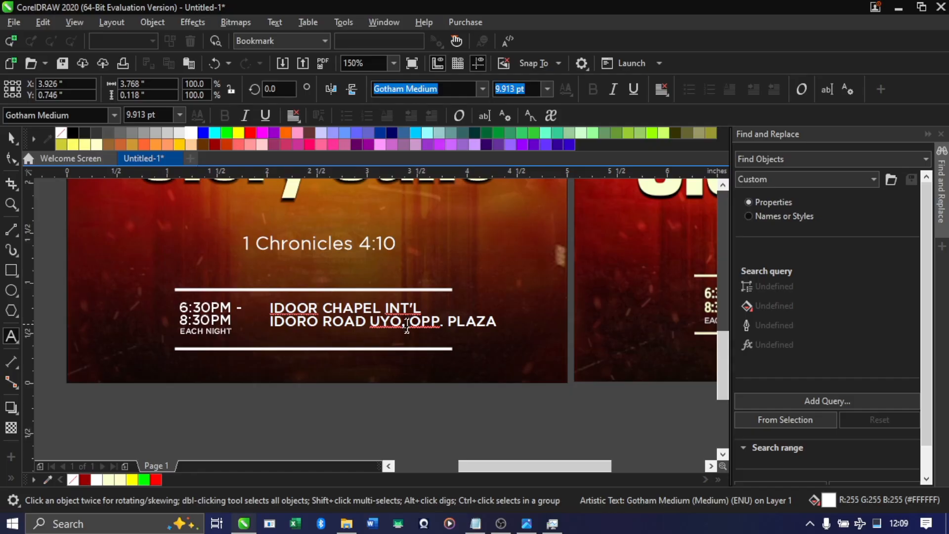
{"action": "scroll", "coordinate": [400, 327], "scroll_direction": "down", "scroll_amount": 2}
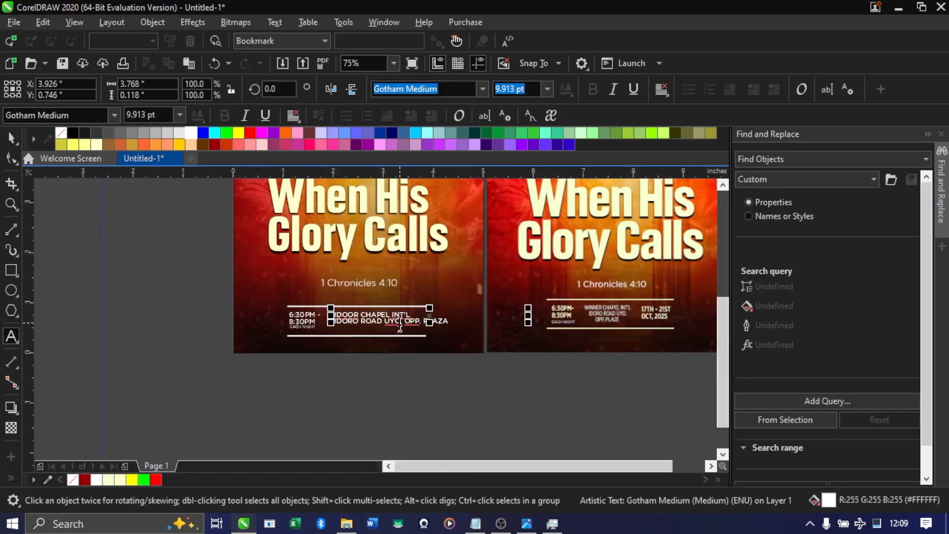
{"action": "scroll", "coordinate": [400, 327], "scroll_direction": "up", "scroll_amount": 4}
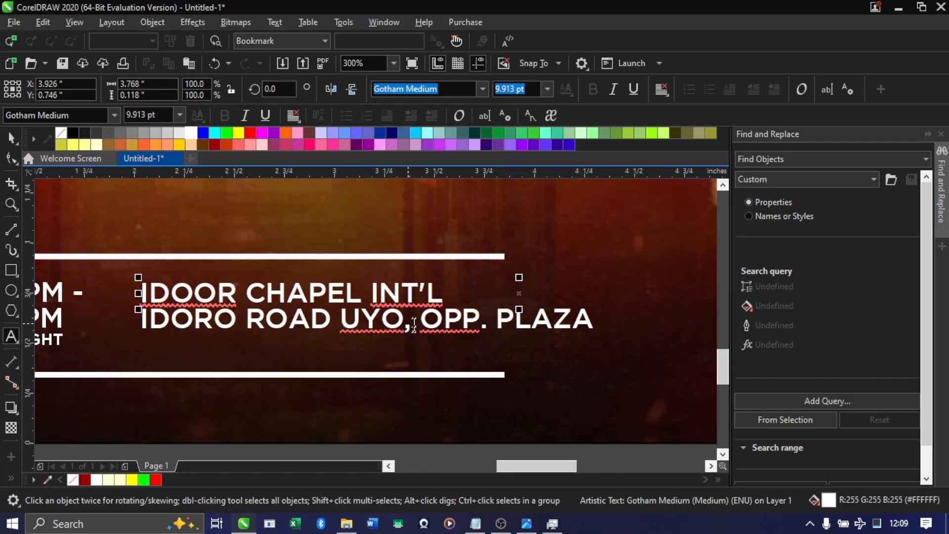
{"action": "left_click", "coordinate": [414, 326]}
{"action": "key", "text": "Return"}
Center-align the three-line venue text
{"action": "scroll", "coordinate": [423, 331], "scroll_direction": "down", "scroll_amount": 4}
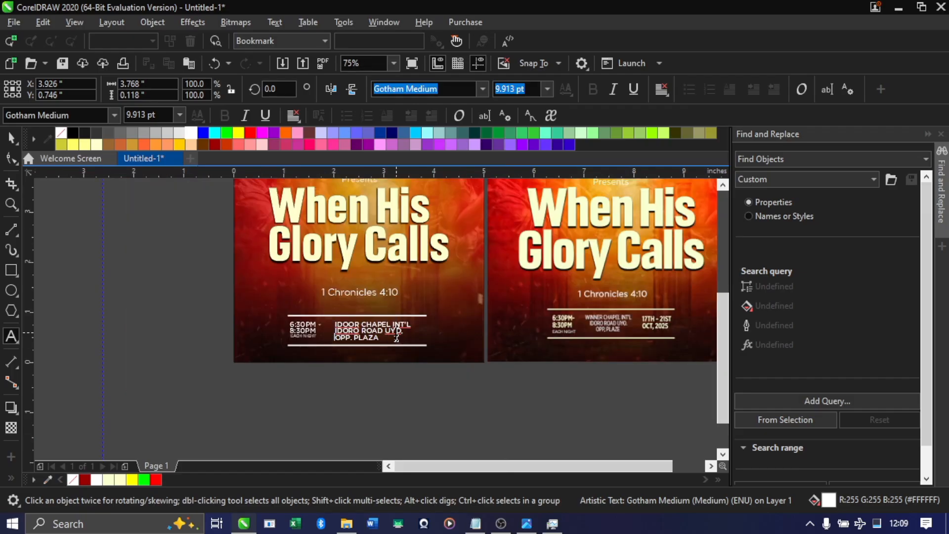
{"action": "key", "text": "ctrl+space"}
{"action": "scroll", "coordinate": [384, 336], "scroll_direction": "up", "scroll_amount": 2}
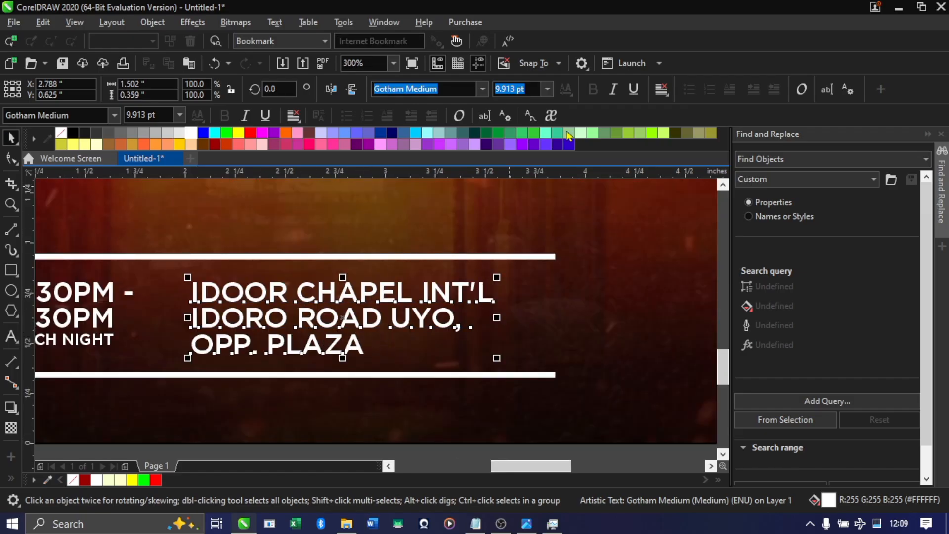
{"action": "left_click", "coordinate": [662, 89]}
{"action": "left_click", "coordinate": [683, 135]}
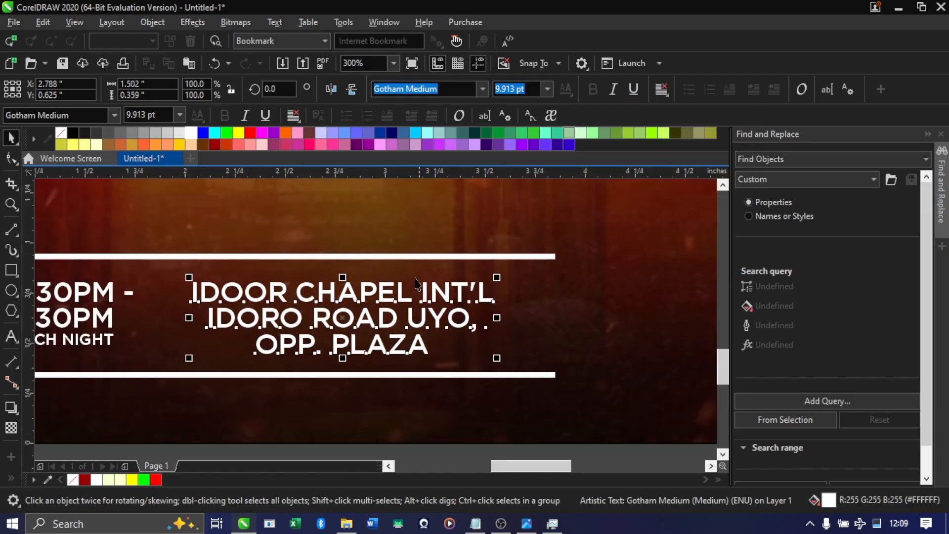
Scale the venue text down to about 7.46 pt, roughly 1.13 in wide, and shift it closer to the time text
{"action": "scroll", "coordinate": [415, 284], "scroll_direction": "down", "scroll_amount": 2}
{"action": "scroll", "coordinate": [468, 346], "scroll_direction": "up", "scroll_amount": 2}
{"action": "left_click_drag", "start_coordinate": [514, 354], "coordinate": [440, 333]}
{"action": "left_click_drag", "start_coordinate": [330, 285], "coordinate": [307, 292]}
{"action": "scroll", "coordinate": [260, 301], "scroll_direction": "down", "scroll_amount": 2}
{"action": "scroll", "coordinate": [260, 300], "scroll_direction": "up", "scroll_amount": 2}
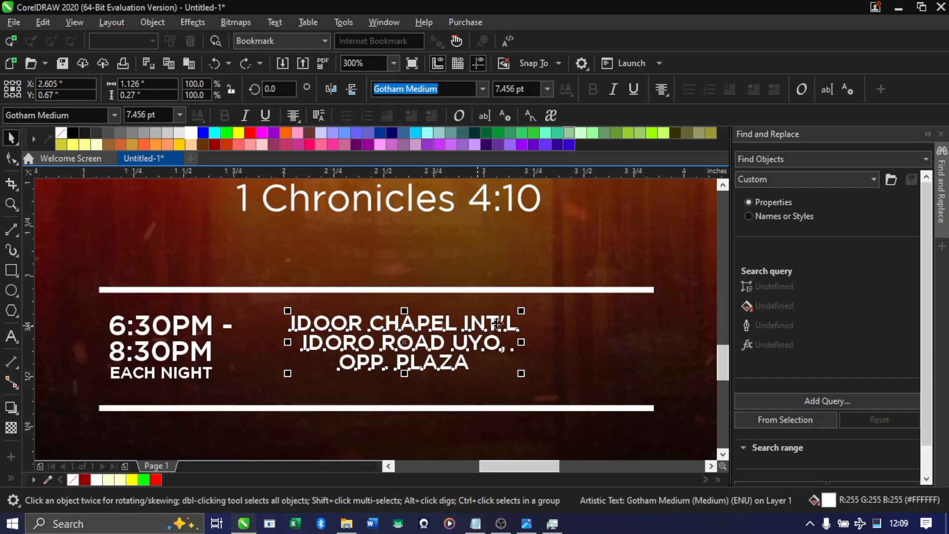
Shrink the venue text to about 6.33 pt, roughly 0.96 in wide, and reposition it at about X 2.46, Y 0.56 in
{"action": "left_click_drag", "start_coordinate": [524, 309], "coordinate": [487, 320]}
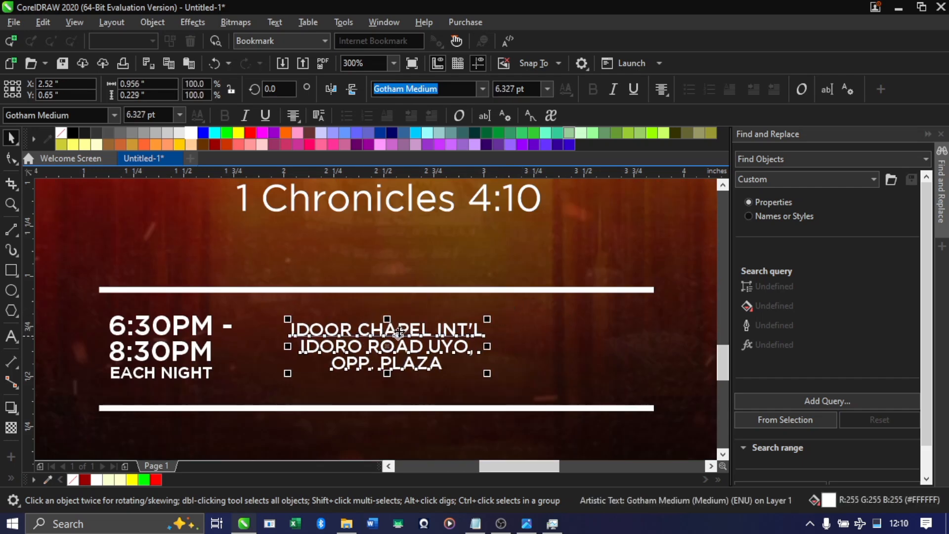
{"action": "left_click_drag", "start_coordinate": [397, 336], "coordinate": [390, 330]}
{"action": "scroll", "coordinate": [389, 330], "scroll_direction": "down", "scroll_amount": 3}
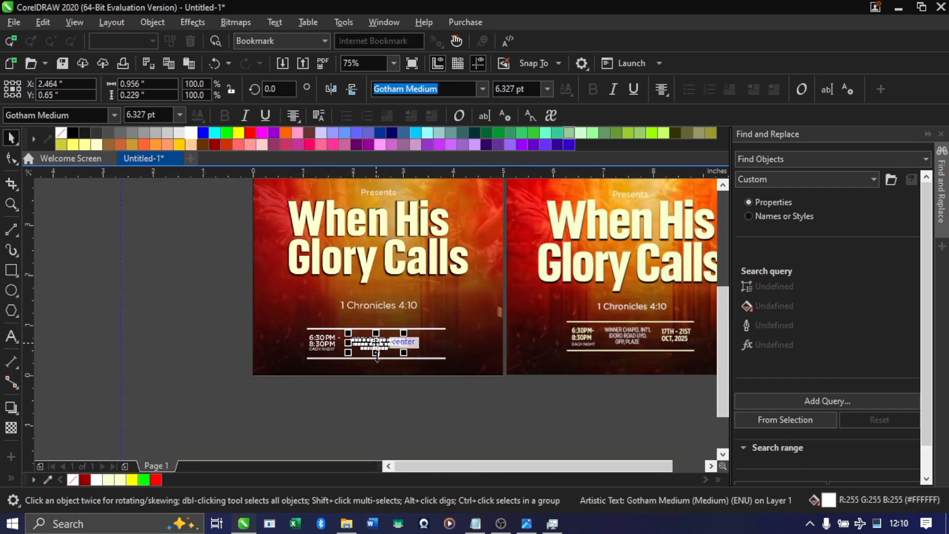
{"action": "scroll", "coordinate": [411, 367], "scroll_direction": "up", "scroll_amount": 1}
{"action": "scroll", "coordinate": [379, 325], "scroll_direction": "down", "scroll_amount": 1}
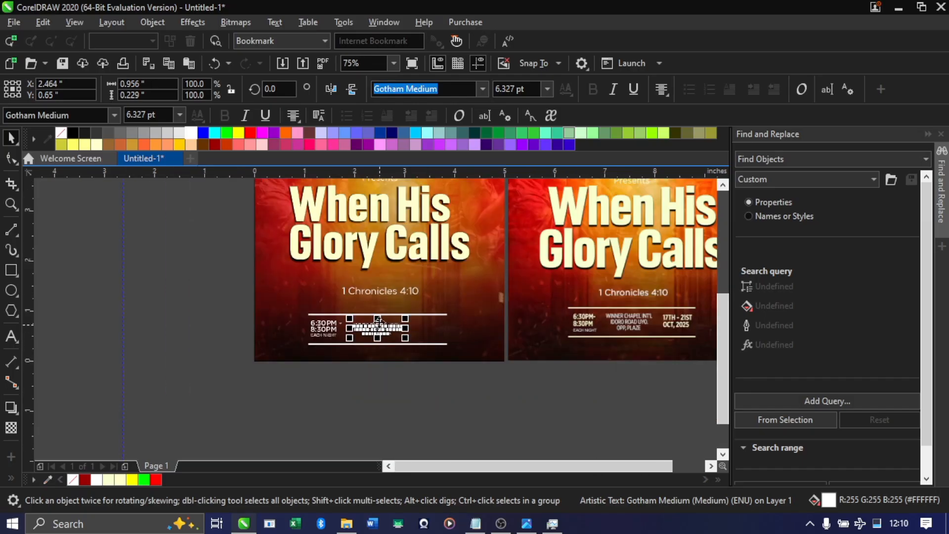
{"action": "scroll", "coordinate": [379, 321], "scroll_direction": "up", "scroll_amount": 1}
{"action": "left_click_drag", "start_coordinate": [375, 336], "coordinate": [374, 344]}
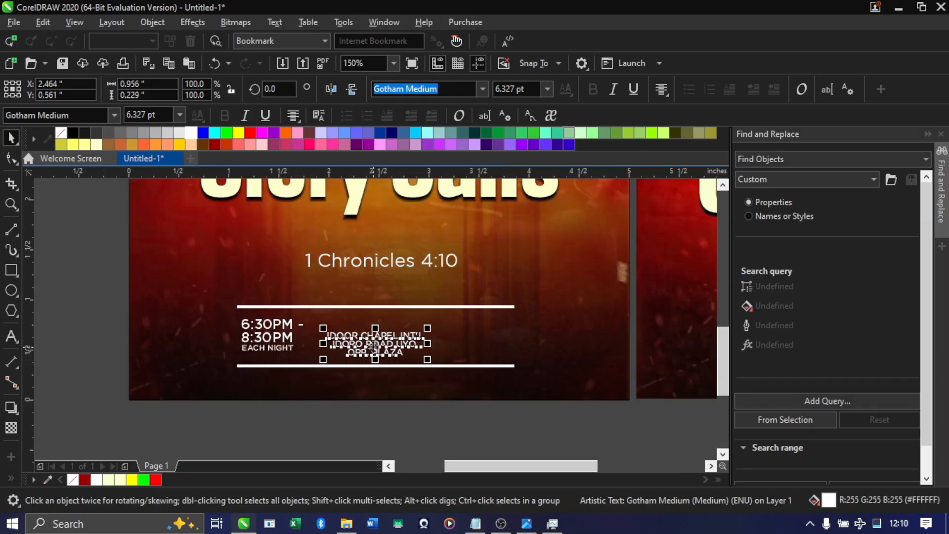
Check the church name against the Notepad notes and insert "WINNER'S" at the start of the venue text's first line
{"action": "key", "text": "alt+Tab"}
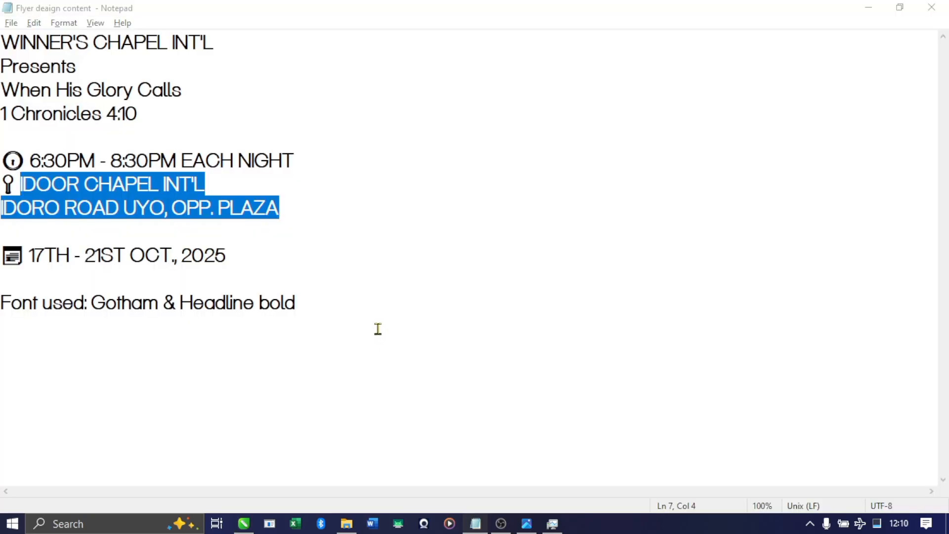
{"action": "key", "text": "alt+Tab"}
{"action": "scroll", "coordinate": [368, 327], "scroll_direction": "up", "scroll_amount": 1}
{"action": "key", "text": "alt+Tab"}
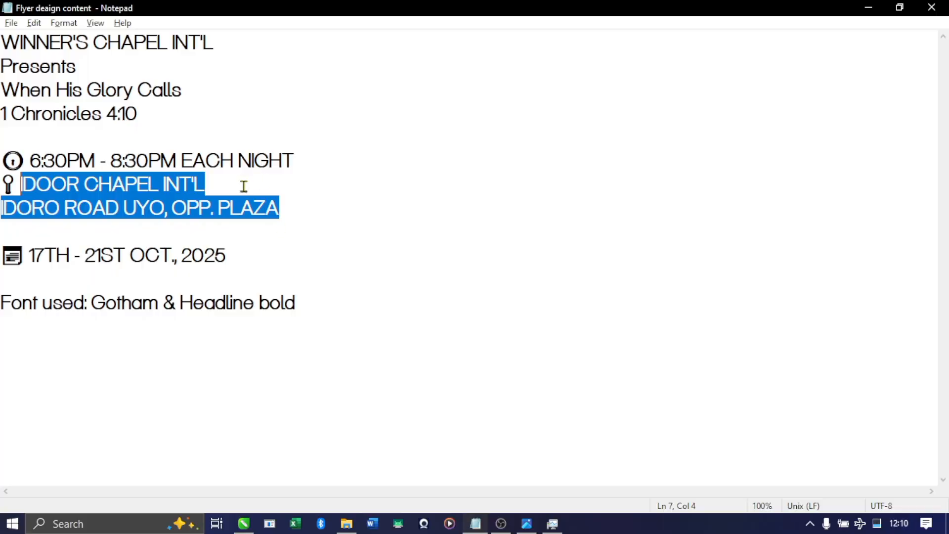
{"action": "key", "text": "alt+Tab"}
{"action": "scroll", "coordinate": [296, 361], "scroll_direction": "up", "scroll_amount": 2}
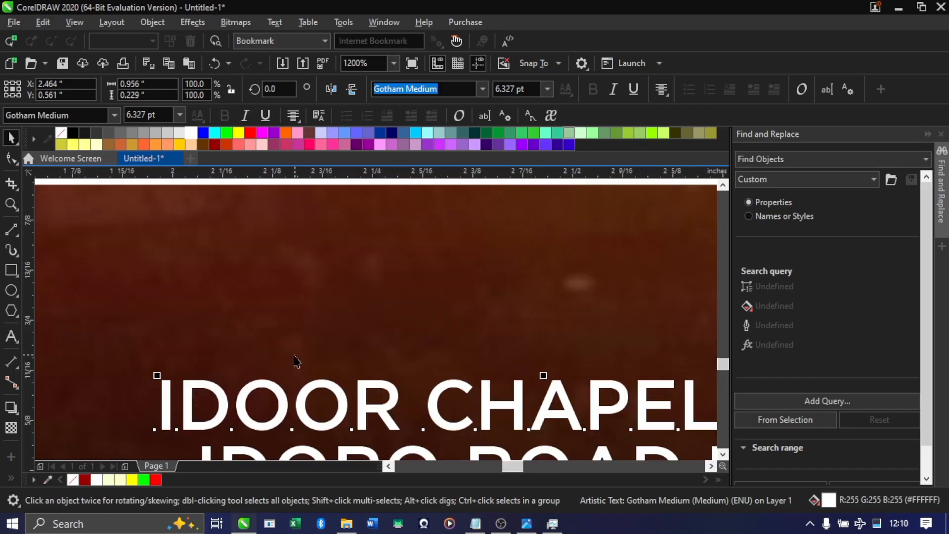
{"action": "double_click", "coordinate": [211, 387]}
{"action": "scroll", "coordinate": [211, 387], "scroll_direction": "down", "scroll_amount": 1}
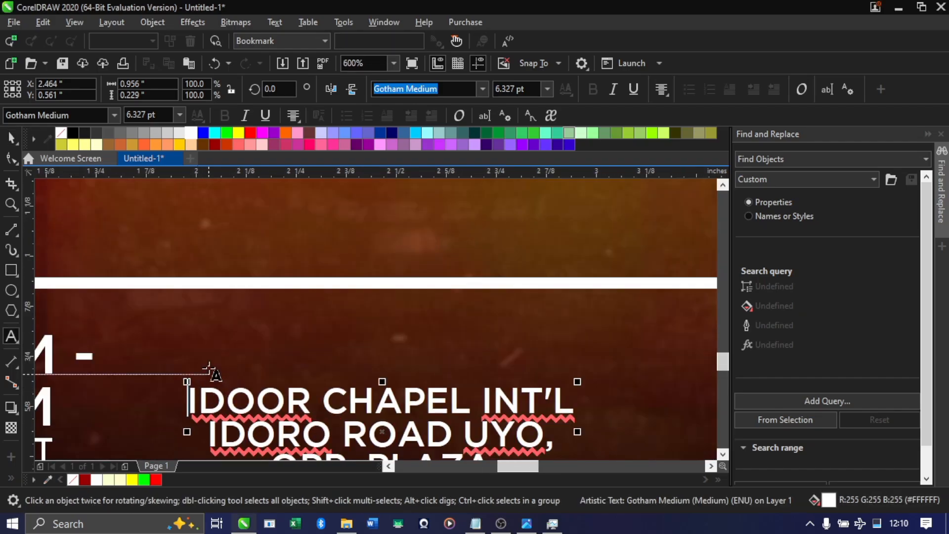
{"action": "type", "text": "wi"}
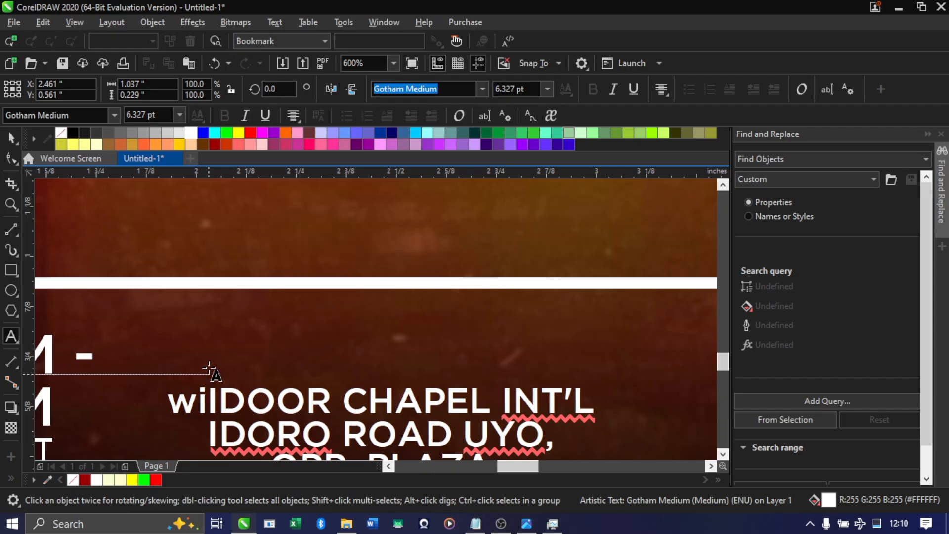
{"action": "key", "text": "BackSpace"}
{"action": "key", "text": "BackSpace"}
{"action": "type", "text": "WINNERS"}
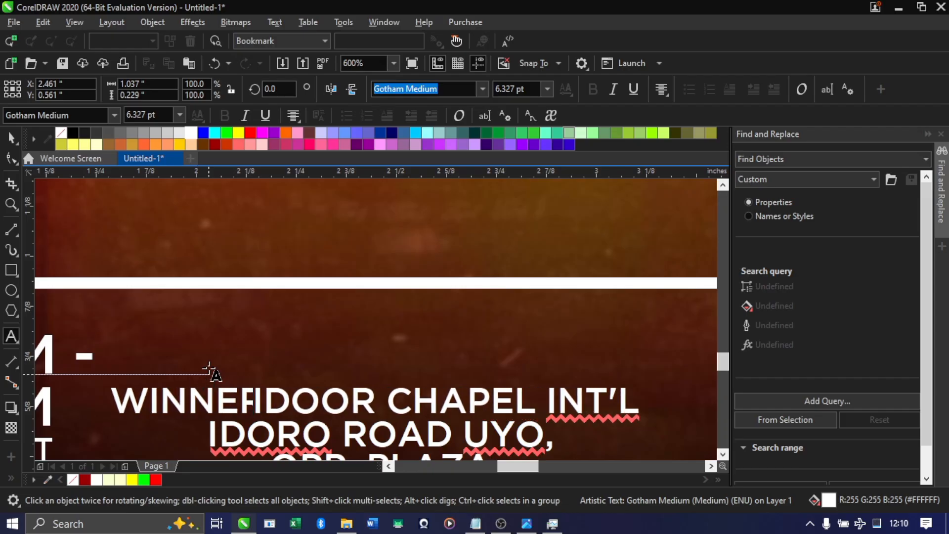
{"action": "key", "text": "BackSpace"}
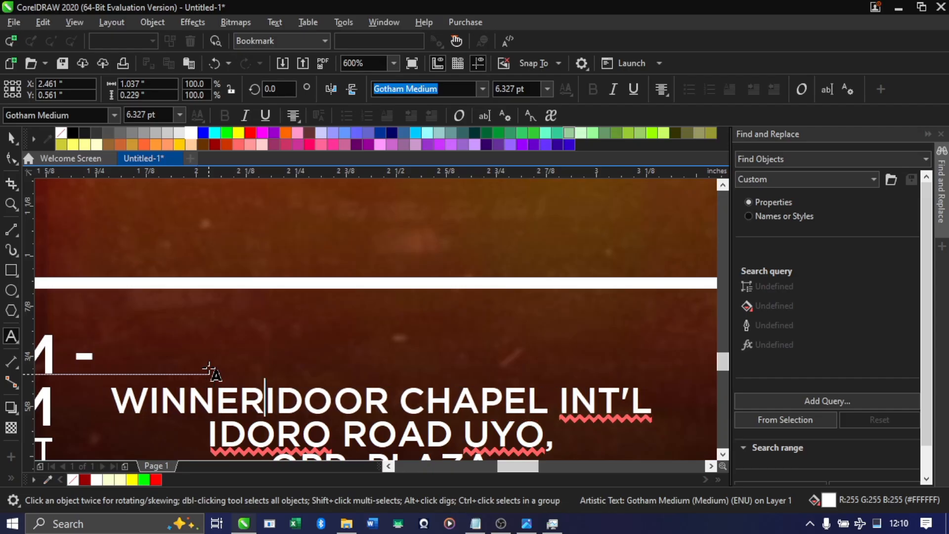
{"action": "type", "text": ";S"}
{"action": "key", "text": "BackSpace"}
{"action": "key", "text": "BackSpace"}
{"action": "type", "text": ";"}
{"action": "key", "text": "BackSpace"}
{"action": "type", "text": "'S"}
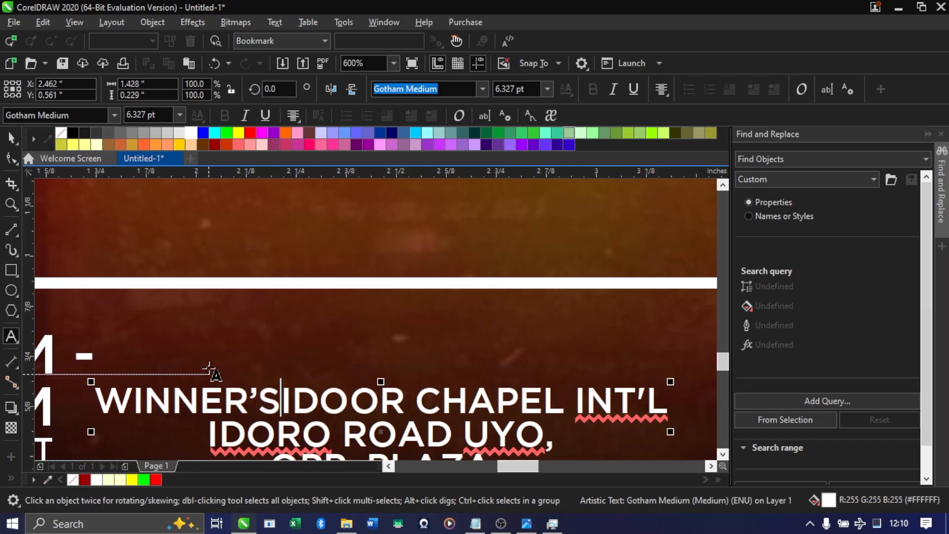
Break the venue text after "WINNER'S" and complete its new first line as "WINNER’S CHAPEL INT’L"
{"action": "key", "text": "Return"}
{"action": "key", "text": "Up"}
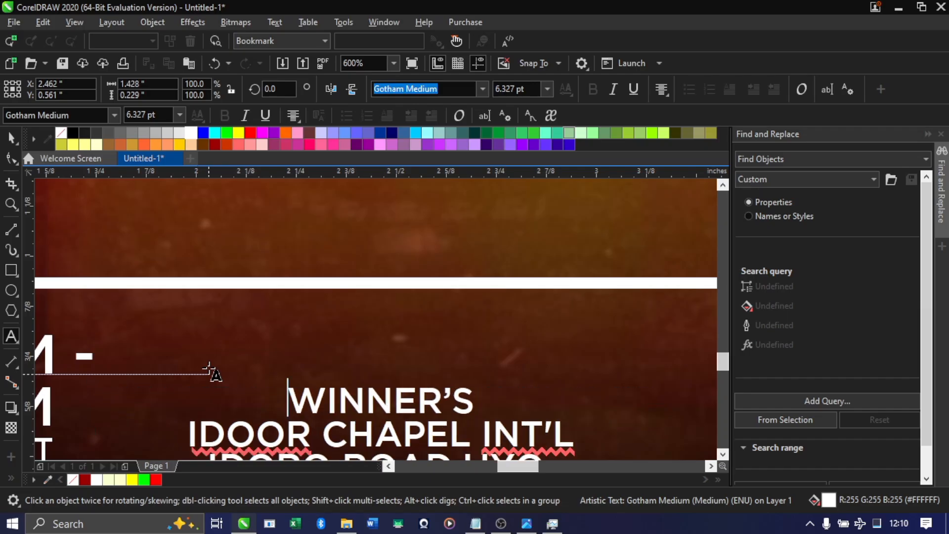
{"action": "key", "text": "Right"}
{"action": "key", "text": "Right"}
{"action": "key", "text": "Right"}
{"action": "key", "text": "Right"}
{"action": "key", "text": "Right"}
{"action": "key", "text": "Right"}
{"action": "key", "text": "Right"}
{"action": "key", "text": "Right"}
{"action": "key", "text": "Right"}
{"action": "key", "text": "Right"}
{"action": "key", "text": "Left"}
{"action": "type", "text": "C"}
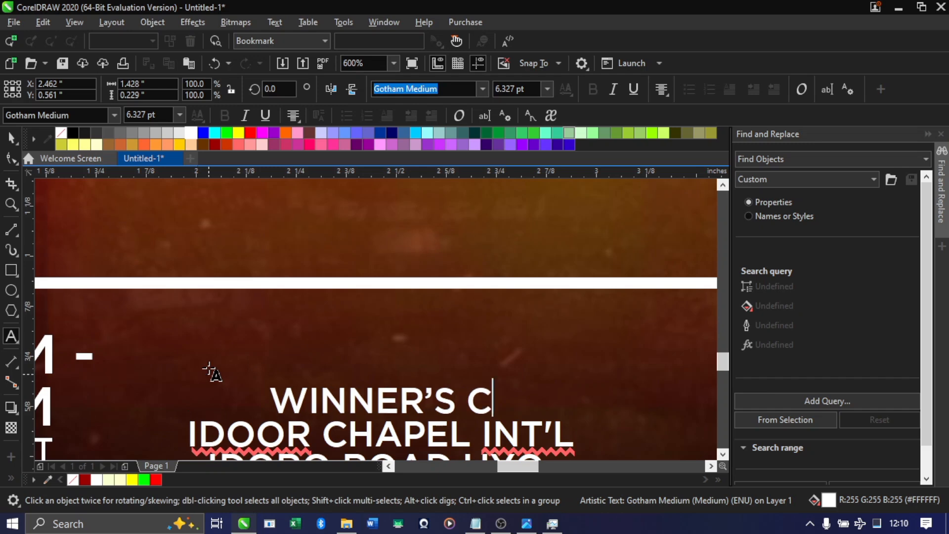
{"action": "type", "text": "HA"}
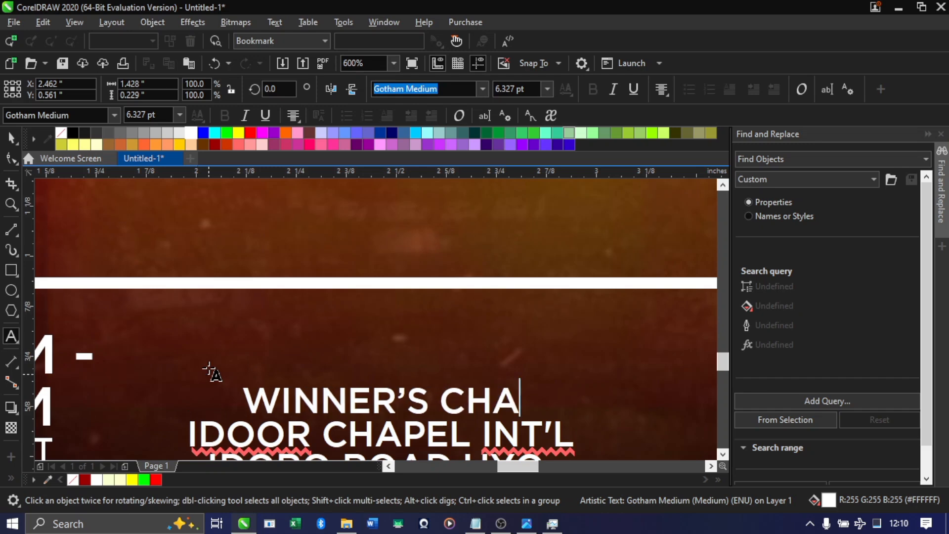
{"action": "type", "text": "PEL"}
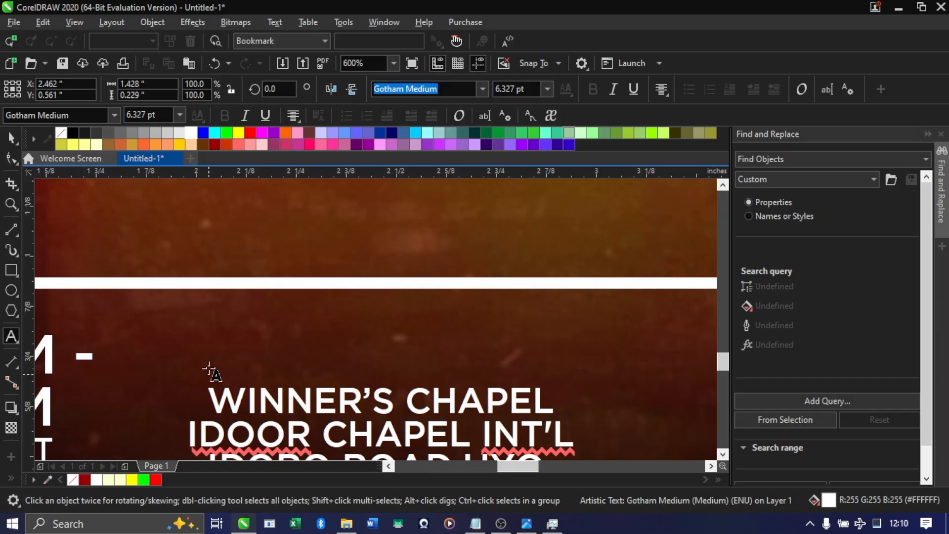
{"action": "type", "text": " INT’L"}
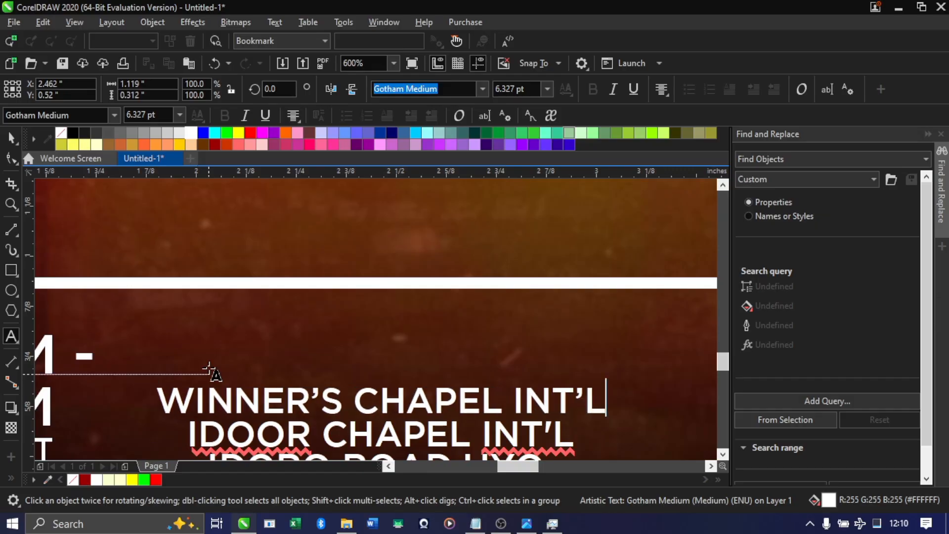
{"action": "key", "text": "ctrl+space"}
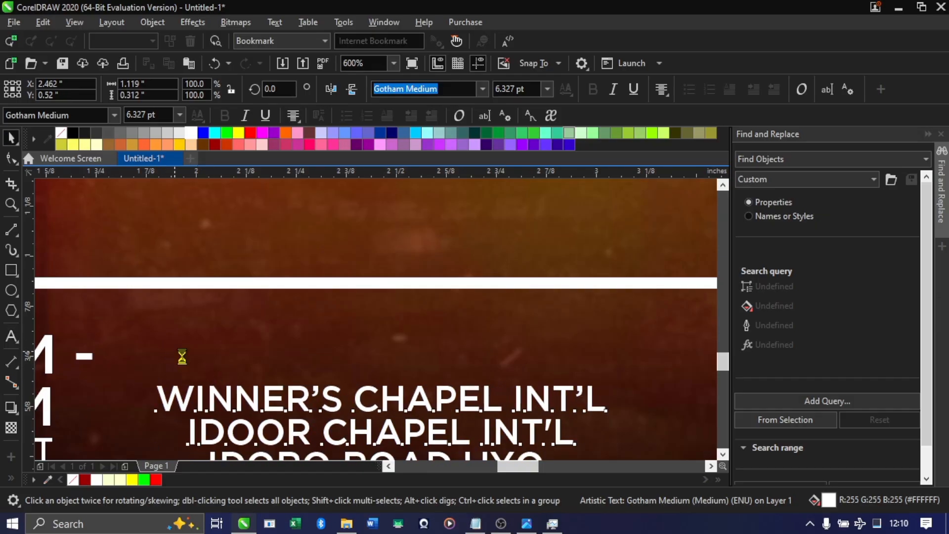
Move the four-line venue text up between the two white lines, to about Y 0.64 in, and compare it with the reference flyer
{"action": "scroll", "coordinate": [211, 351], "scroll_direction": "down", "scroll_amount": 6}
{"action": "scroll", "coordinate": [217, 355], "scroll_direction": "up", "scroll_amount": 4}
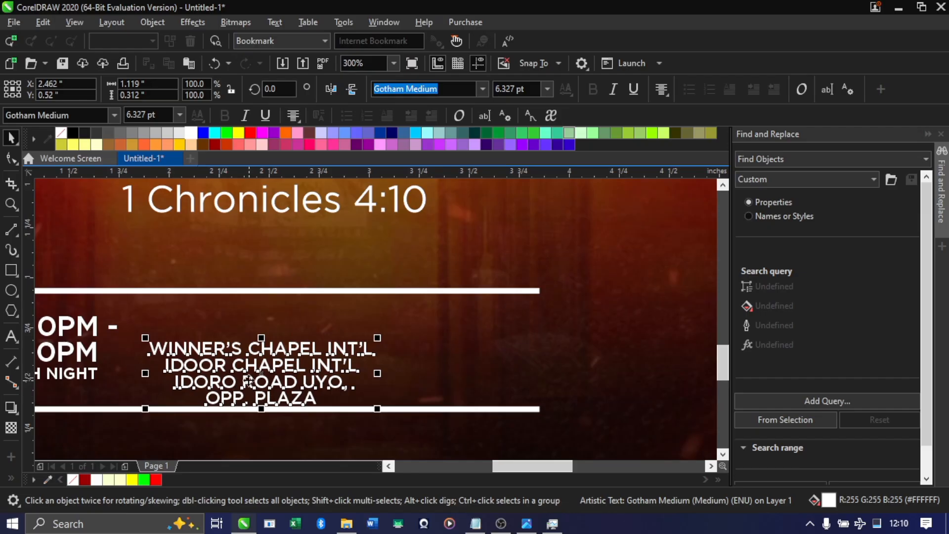
{"action": "left_click_drag", "start_coordinate": [249, 380], "coordinate": [266, 351]}
{"action": "scroll", "coordinate": [265, 352], "scroll_direction": "down", "scroll_amount": 2}
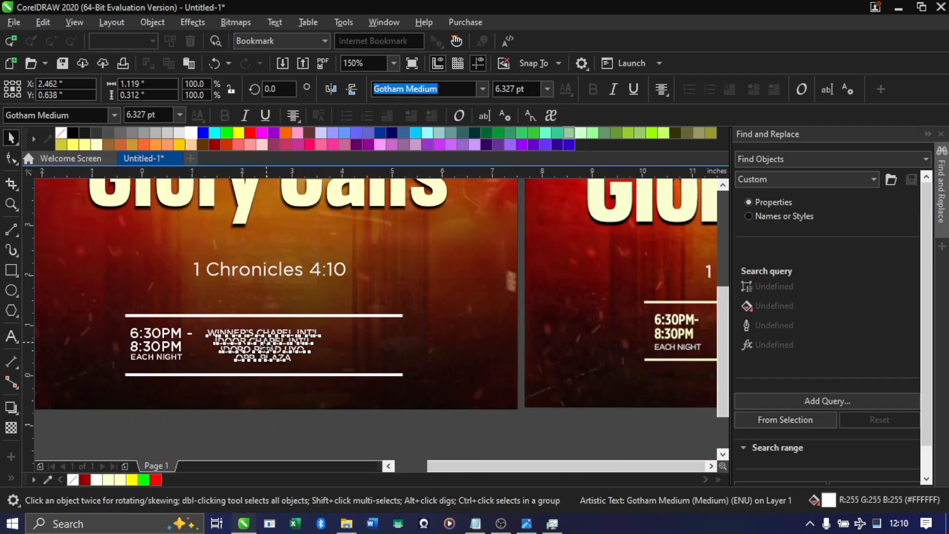
{"action": "scroll", "coordinate": [265, 349], "scroll_direction": "down", "scroll_amount": 2}
{"action": "scroll", "coordinate": [265, 348], "scroll_direction": "up", "scroll_amount": 2}
{"action": "scroll", "coordinate": [265, 348], "scroll_direction": "down", "scroll_amount": 2}
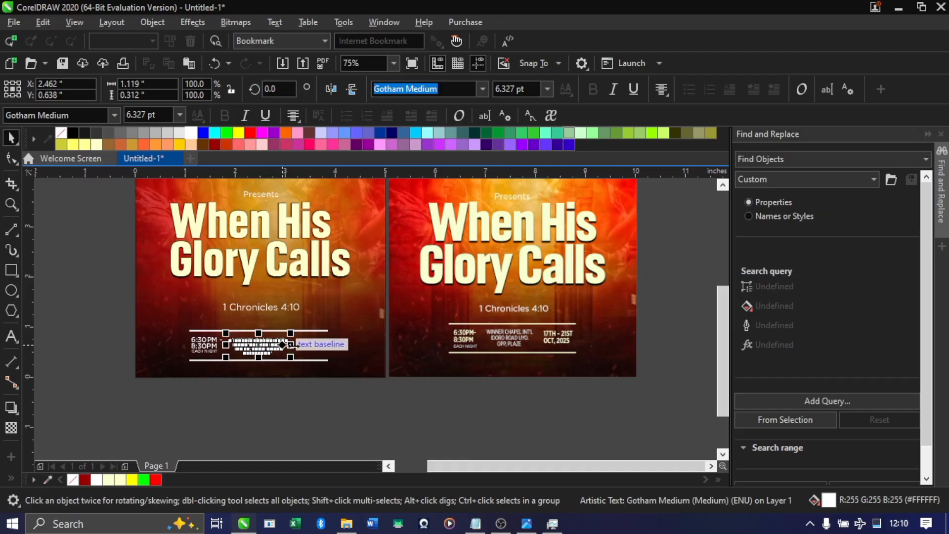
{"action": "scroll", "coordinate": [285, 344], "scroll_direction": "up", "scroll_amount": 2}
Switch to the Notepad notes, copy the date "17TH - 21ST OCT., 2025" with the line left intact, and return to CorelDRAW
{"action": "key", "text": "alt+Tab"}
{"action": "left_click", "coordinate": [256, 261]}
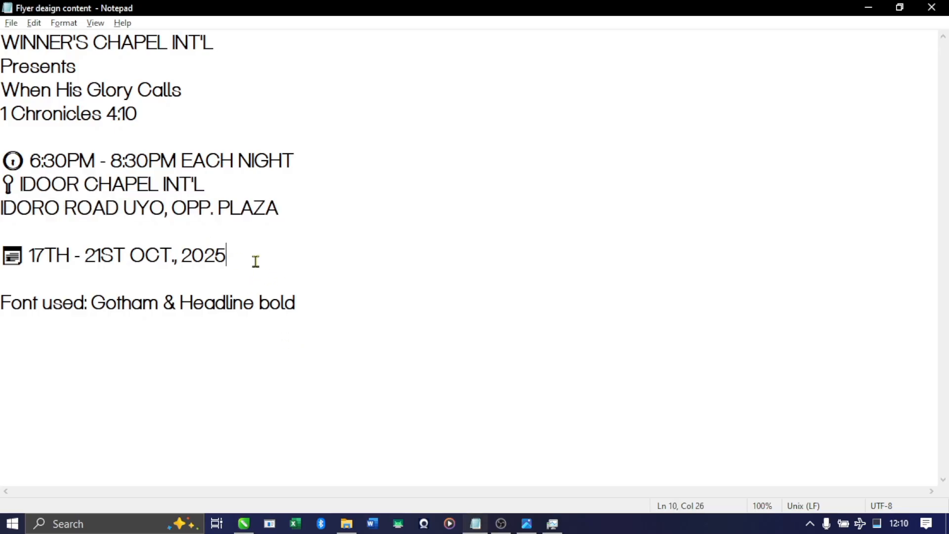
{"action": "left_click_drag", "start_coordinate": [255, 261], "coordinate": [26, 245]}
{"action": "right_click", "coordinate": [26, 244]}
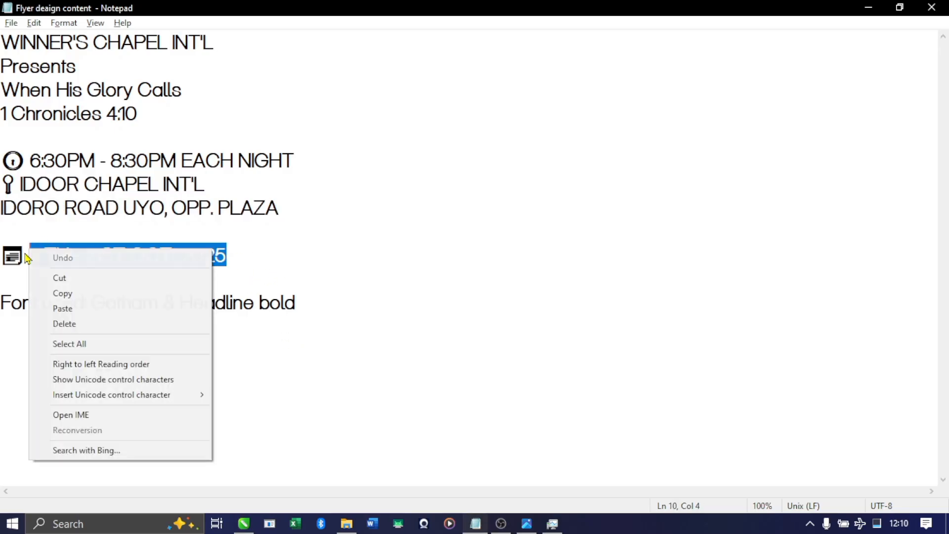
{"action": "left_click", "coordinate": [91, 311]}
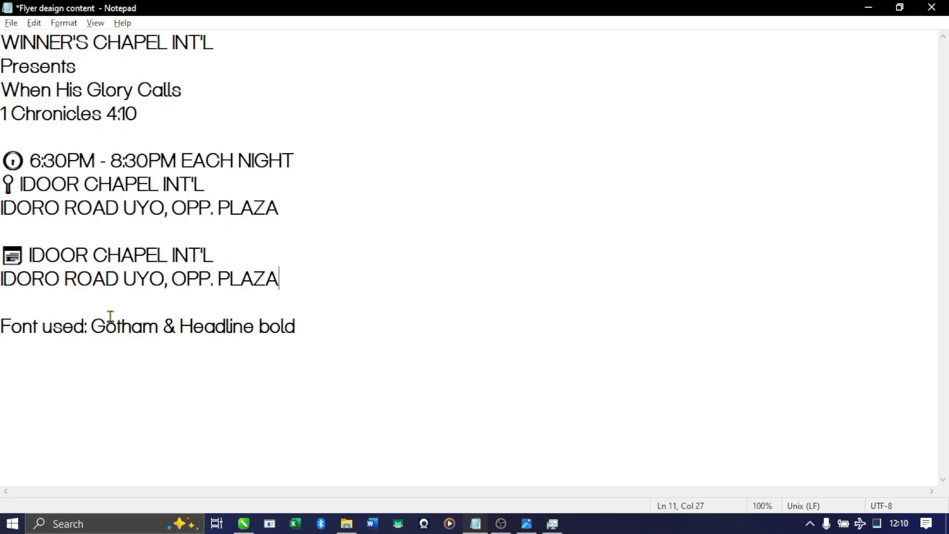
{"action": "key", "text": "ctrl+z"}
{"action": "key", "text": "ctrl+c"}
{"action": "key", "text": "alt+Tab"}
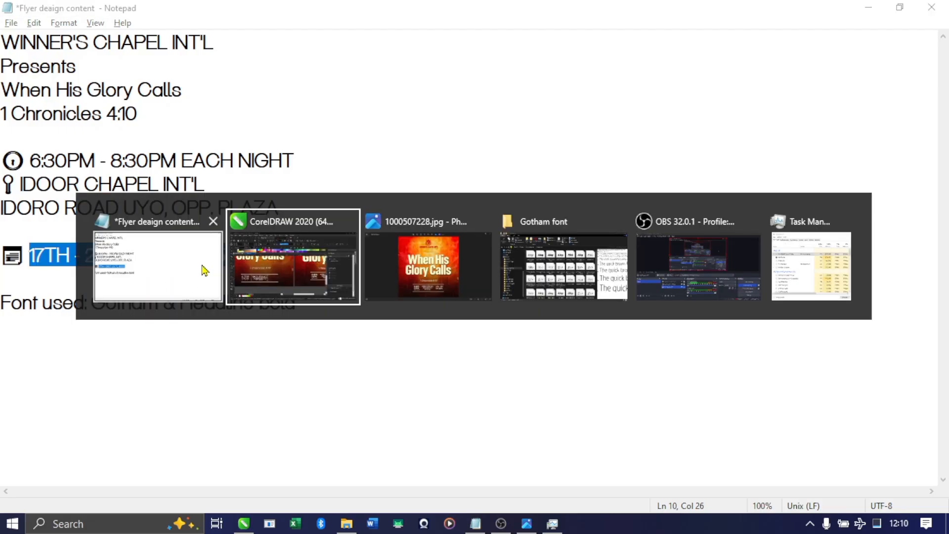
{"action": "key", "text": "alt+Tab"}
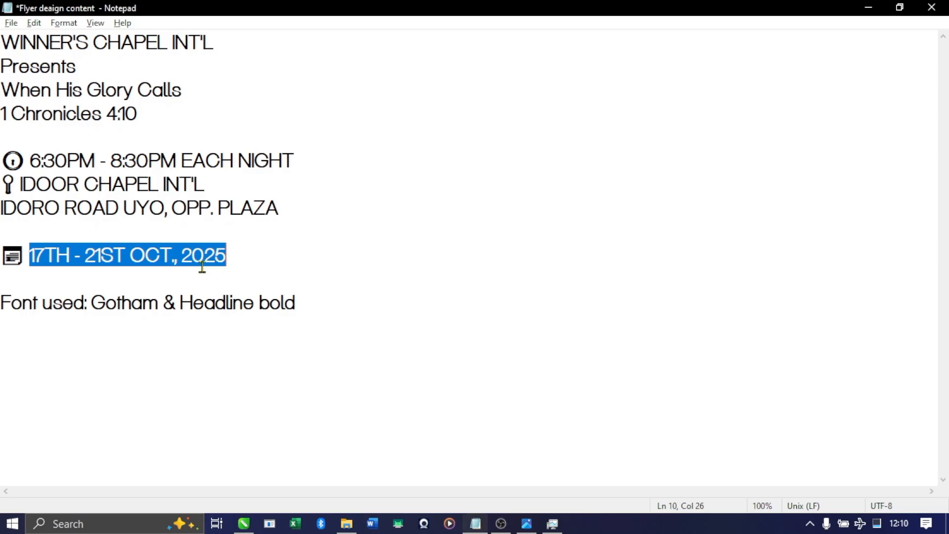
{"action": "key", "text": "alt+Tab"}
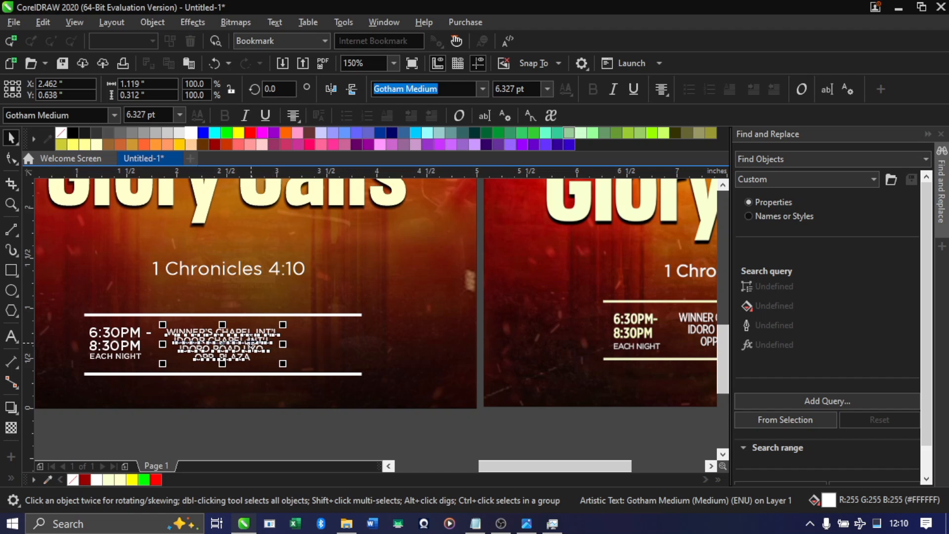
Duplicate the venue text beside the original at about X 3.73 in and replace the copy's content with the copied date
{"action": "left_click_drag", "start_coordinate": [237, 341], "coordinate": [349, 350]}
{"action": "double_click", "coordinate": [331, 354]}
{"action": "key", "text": "ctrl+a"}
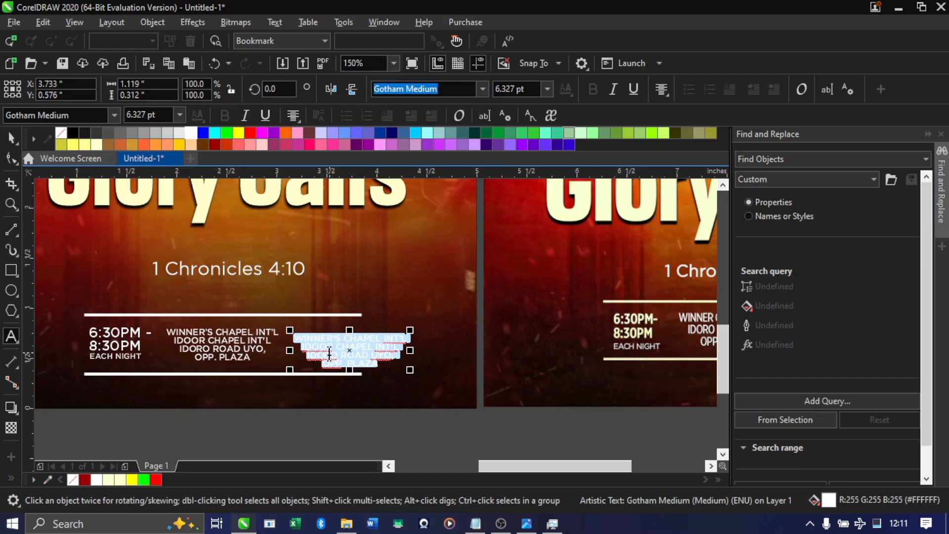
{"action": "key", "text": "Delete"}
{"action": "key", "text": "ctrl+v"}
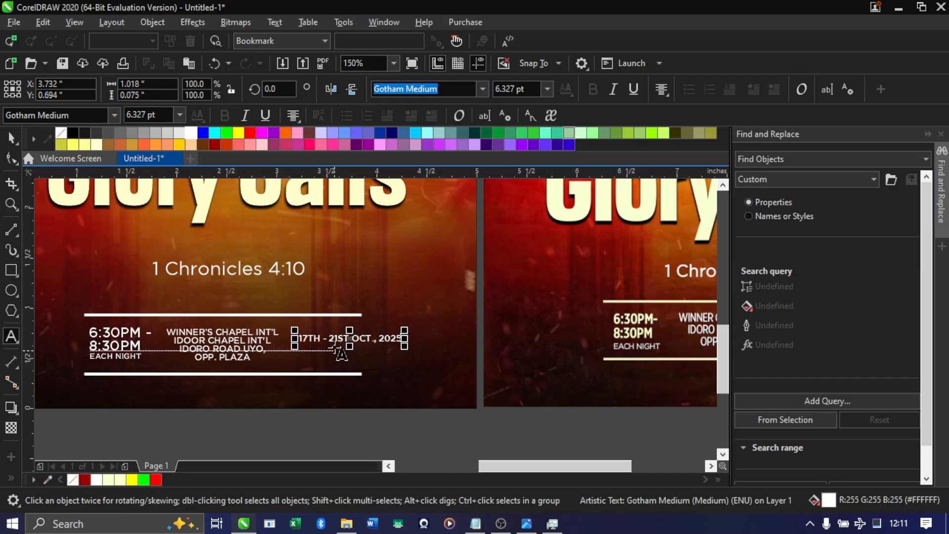
Split the date text into two lines, starting the second line at "OCT., 2025"
{"action": "scroll", "coordinate": [339, 351], "scroll_direction": "up", "scroll_amount": 5}
{"action": "left_click", "coordinate": [406, 315]}
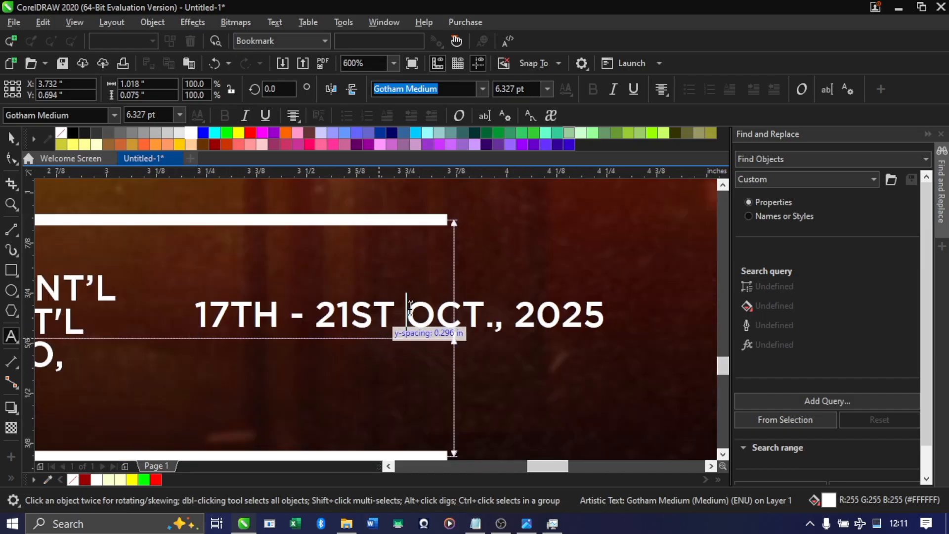
{"action": "key", "text": "Return"}
{"action": "scroll", "coordinate": [365, 340], "scroll_direction": "down", "scroll_amount": 5}
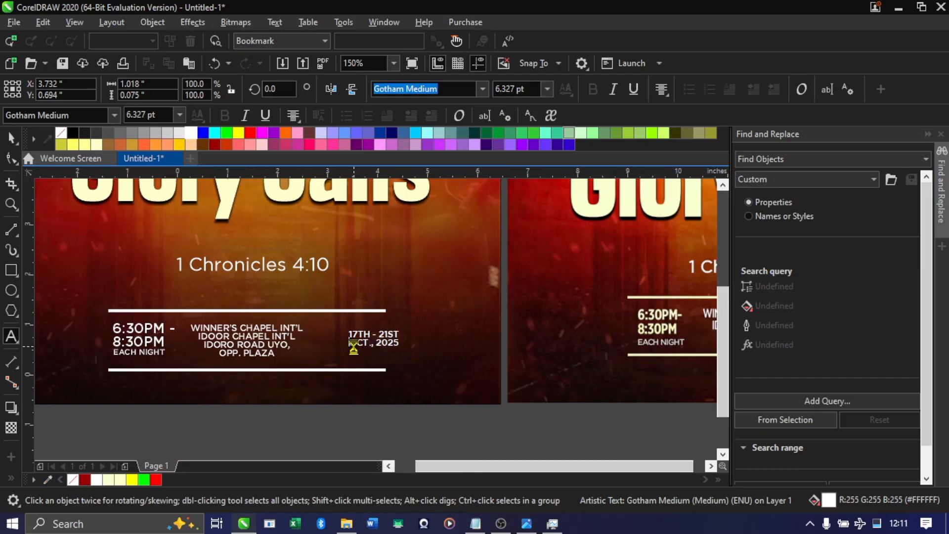
{"action": "key", "text": "ctrl+space"}
Enlarge the date text to about 8.04 pt, roughly 0.63 in wide, and move it inside the lines' end at about X 3.46 in
{"action": "scroll", "coordinate": [354, 350], "scroll_direction": "up", "scroll_amount": 2}
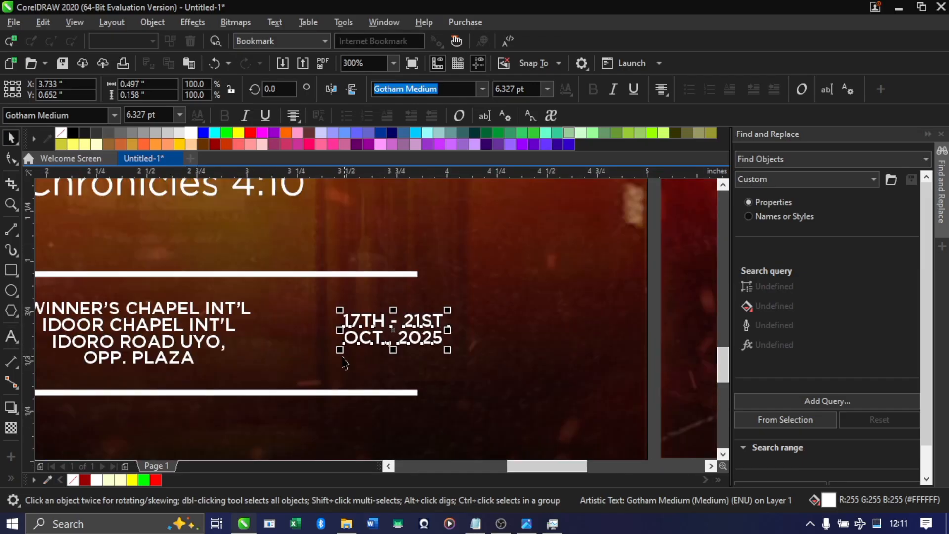
{"action": "left_click", "coordinate": [346, 359]}
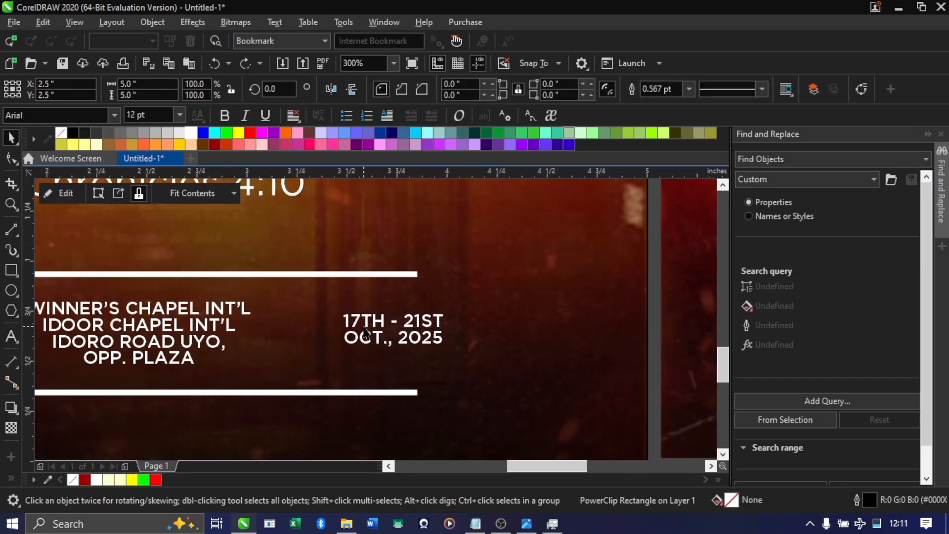
{"action": "left_click_drag", "start_coordinate": [337, 350], "coordinate": [309, 378]}
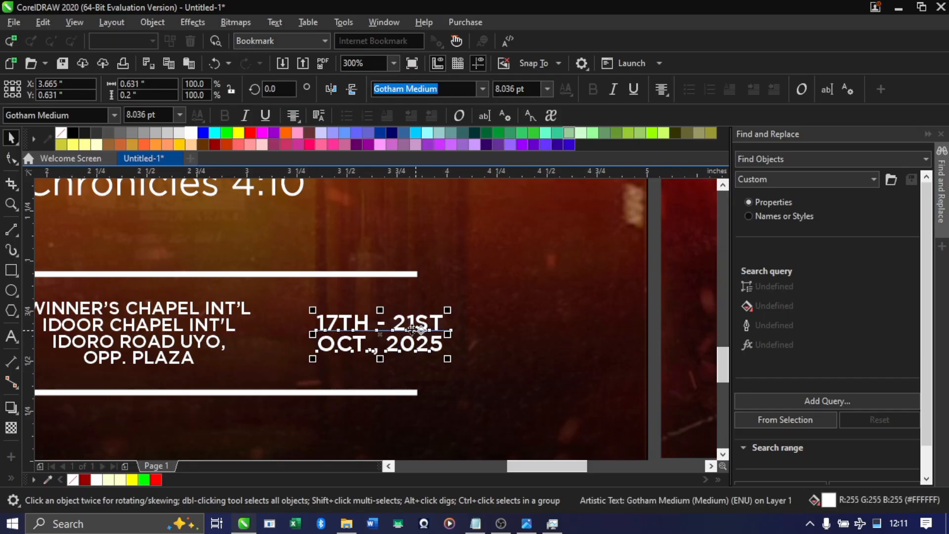
{"action": "left_click_drag", "start_coordinate": [403, 330], "coordinate": [343, 329]}
{"action": "scroll", "coordinate": [387, 343], "scroll_direction": "down", "scroll_amount": 4}
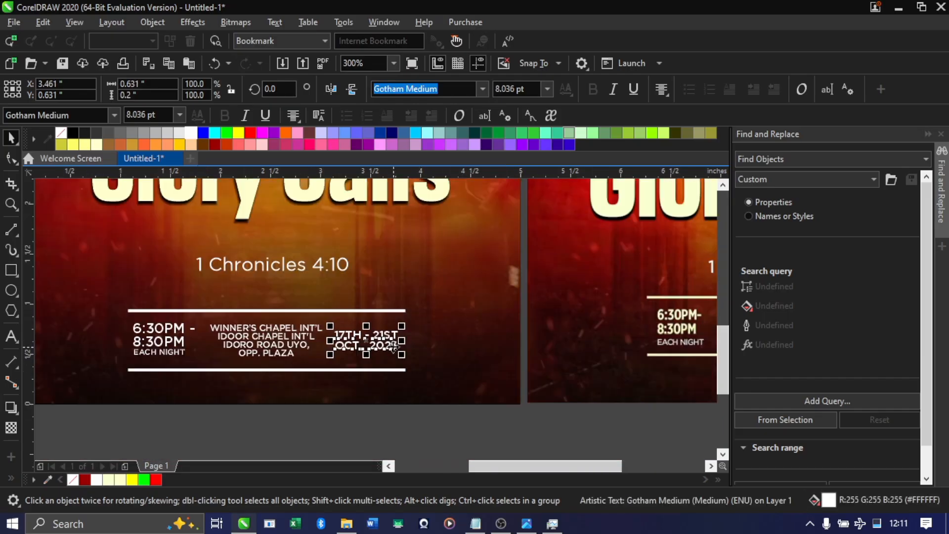
{"action": "scroll", "coordinate": [340, 344], "scroll_direction": "up", "scroll_amount": 2}
{"action": "scroll", "coordinate": [420, 352], "scroll_direction": "up", "scroll_amount": 2}
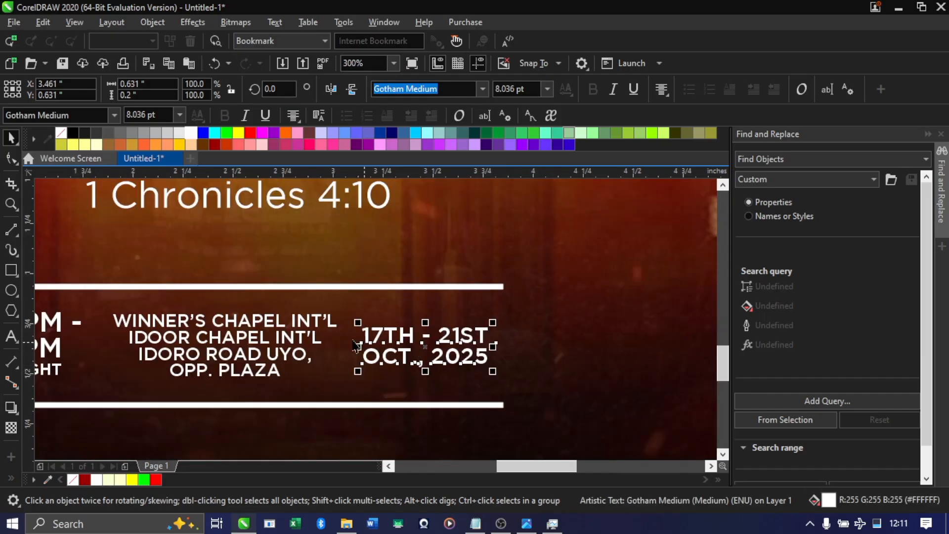
Shift the venue text horizontally slightly closer to the time text, away from the date
{"action": "left_click", "coordinate": [300, 326]}
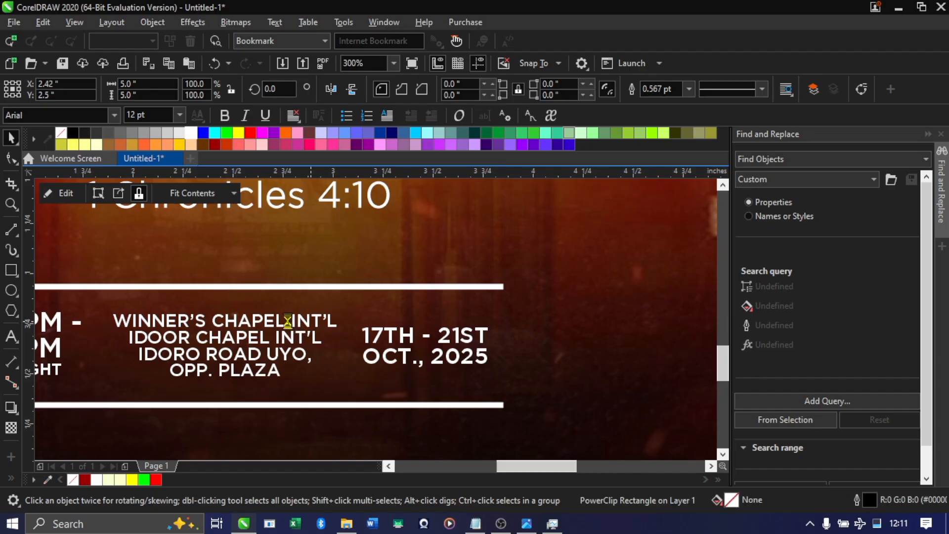
{"action": "left_click", "coordinate": [277, 320], "text": "ctrl"}
{"action": "left_click_drag", "start_coordinate": [277, 320], "coordinate": [262, 320]}
Scale the date text up from its center to about 8.21 pt, roughly 0.65 in wide, and deselect it
{"action": "left_click", "coordinate": [394, 338]}
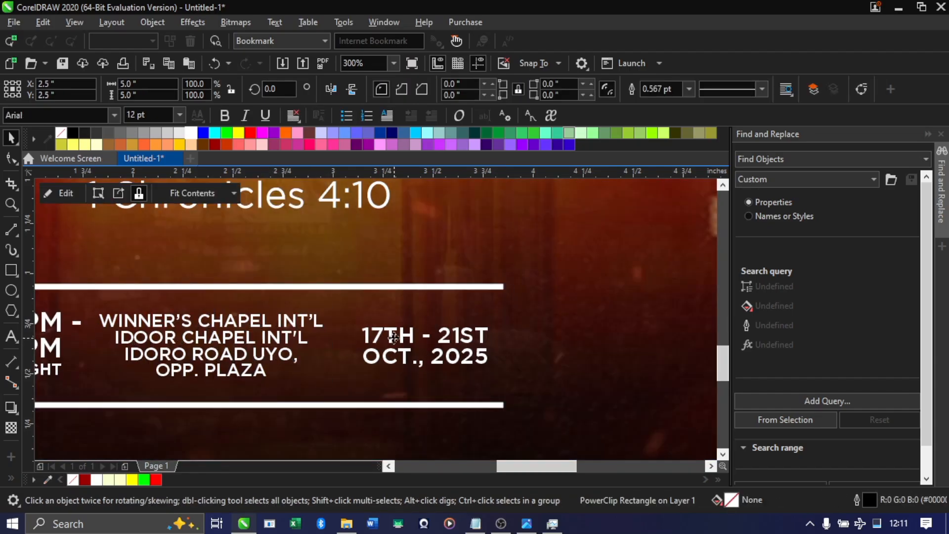
{"action": "left_click", "coordinate": [390, 339], "text": "ctrl"}
{"action": "left_click_drag", "start_coordinate": [357, 321], "coordinate": [352, 316]}
{"action": "scroll", "coordinate": [454, 368], "scroll_direction": "down", "scroll_amount": 1}
{"action": "left_click", "coordinate": [466, 446]}
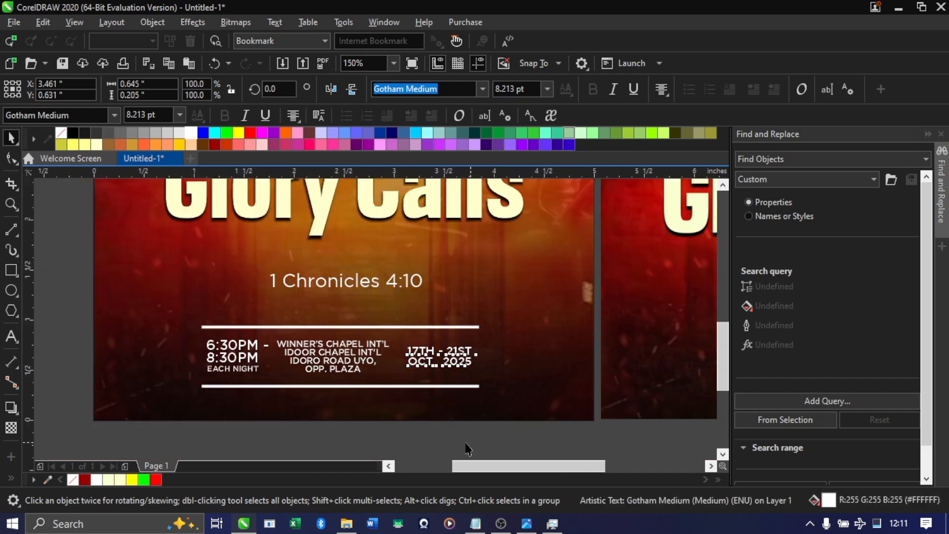
{"action": "left_click_drag", "start_coordinate": [474, 466], "coordinate": [362, 386]}
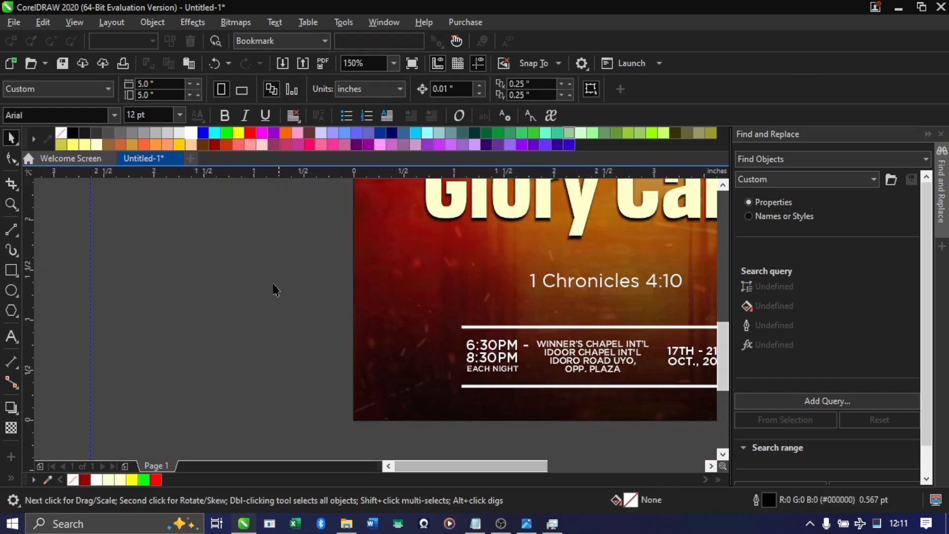
{"action": "left_click", "coordinate": [393, 63]}
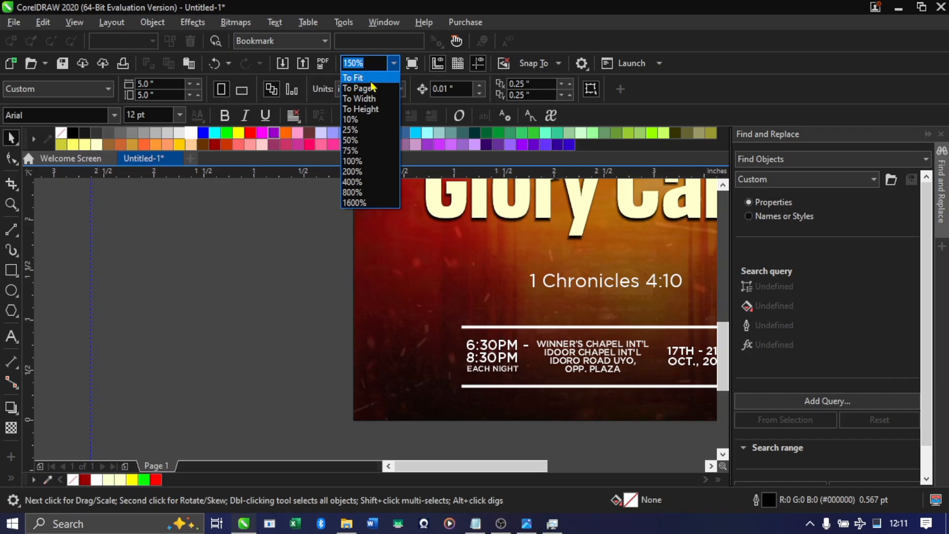
{"action": "left_click", "coordinate": [375, 88]}
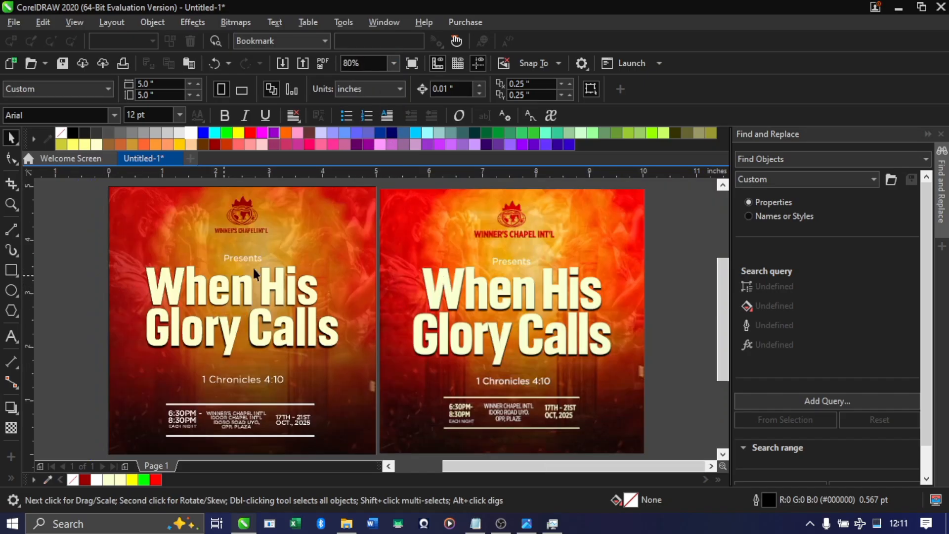
Remove the black outline from the 5 × 5 in PowerClip background rectangle and check its edge
{"action": "left_click", "coordinate": [338, 214]}
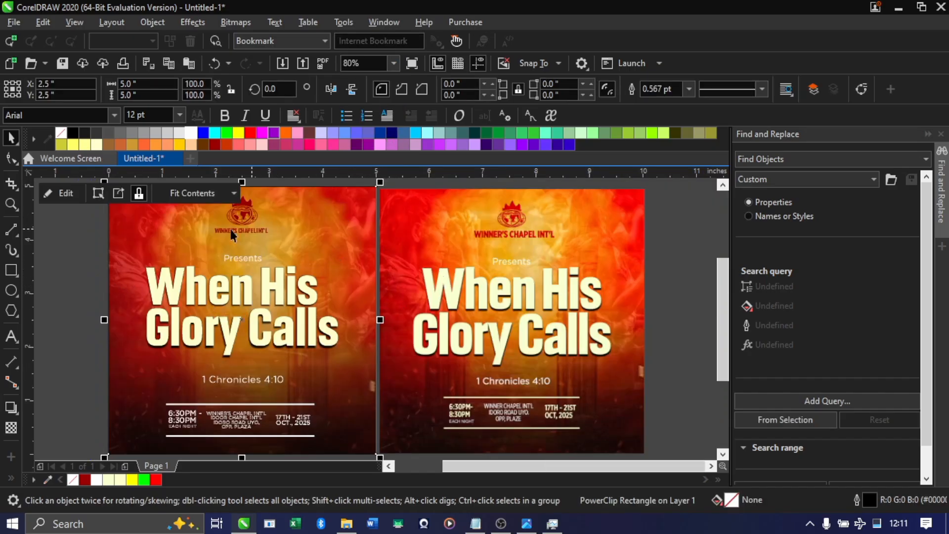
{"action": "left_click", "coordinate": [48, 233]}
{"action": "scroll", "coordinate": [203, 282], "scroll_direction": "up", "scroll_amount": 3}
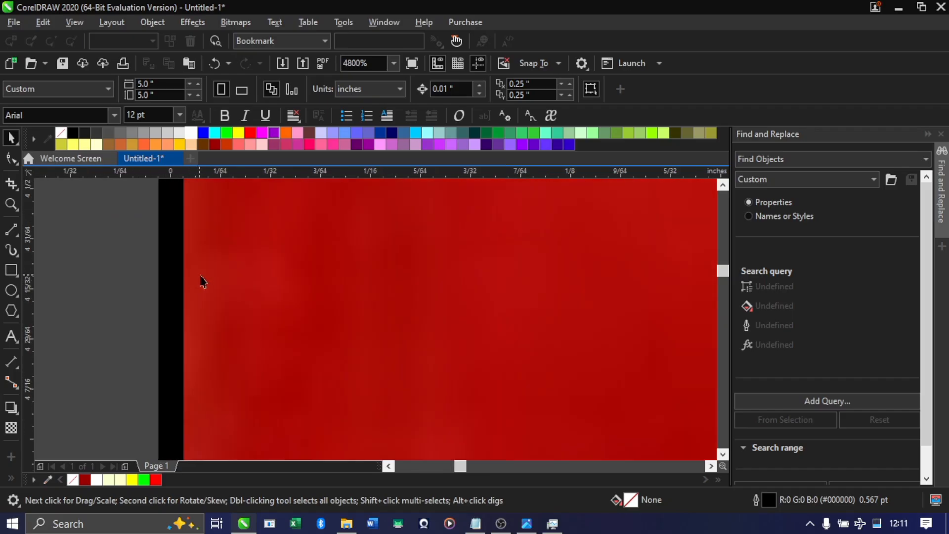
{"action": "left_click", "coordinate": [213, 299]}
{"action": "scroll", "coordinate": [213, 299], "scroll_direction": "down", "scroll_amount": 10}
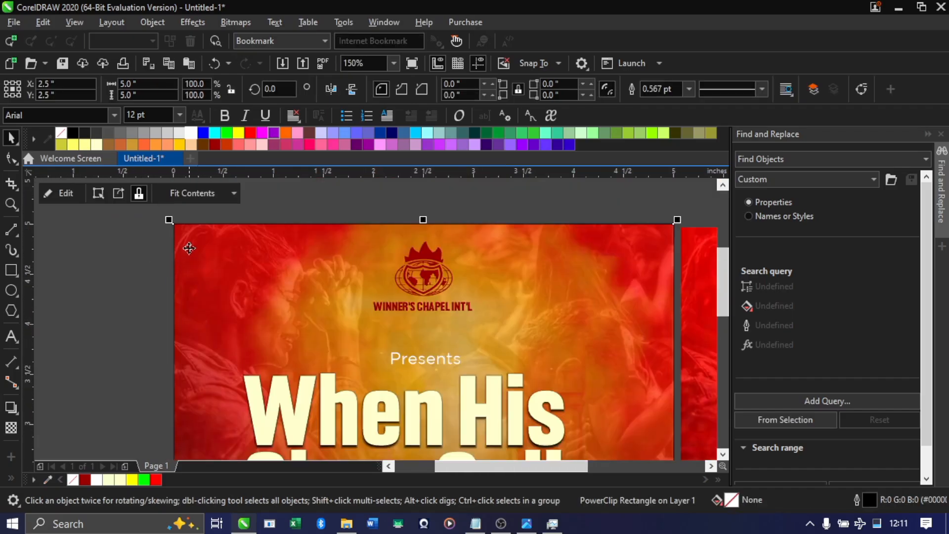
{"action": "right_click", "coordinate": [61, 136]}
{"action": "scroll", "coordinate": [209, 235], "scroll_direction": "up", "scroll_amount": 2}
{"action": "scroll", "coordinate": [209, 235], "scroll_direction": "down", "scroll_amount": 4}
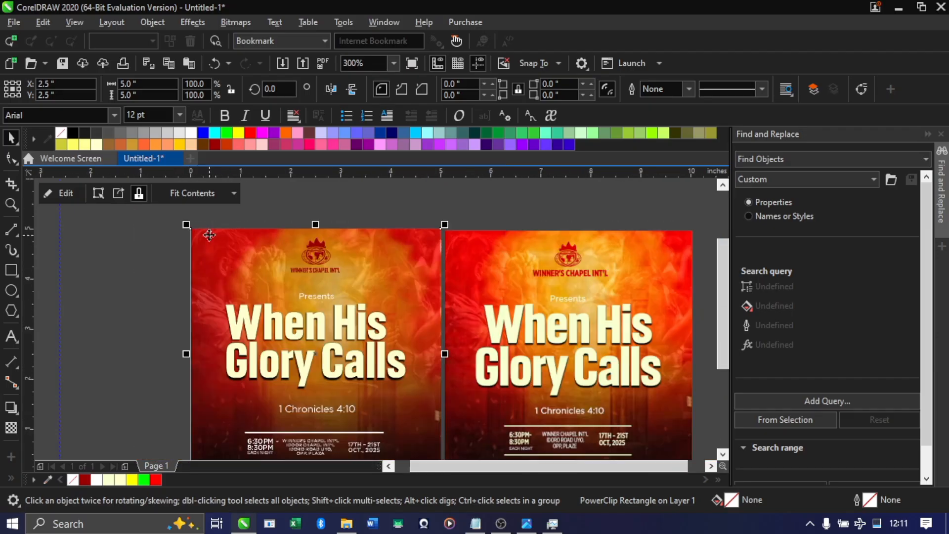
{"action": "scroll", "coordinate": [223, 233], "scroll_direction": "up", "scroll_amount": 2}
{"action": "scroll", "coordinate": [267, 344], "scroll_direction": "down", "scroll_amount": 5}
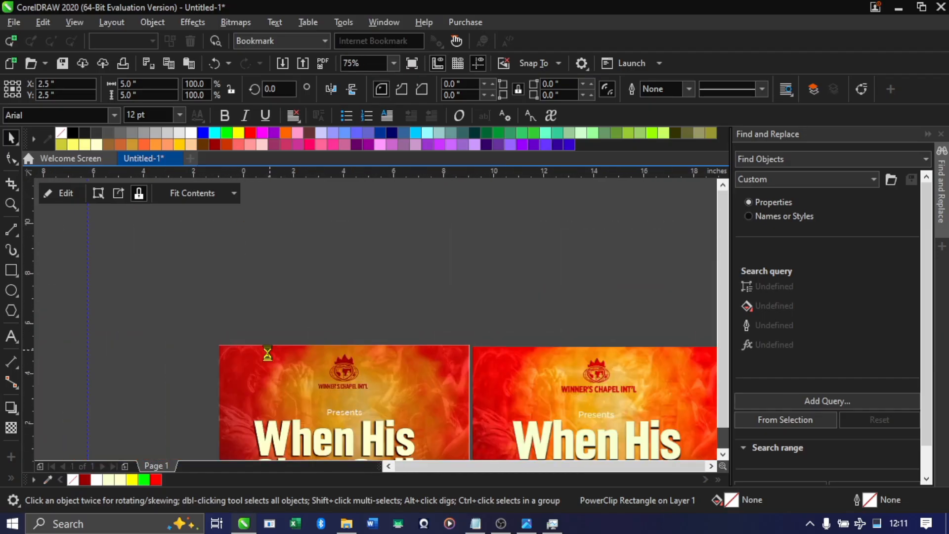
Move the reference flyer image away from the recreated flyer and delete it from the workspace
{"action": "scroll", "coordinate": [267, 353], "scroll_direction": "down", "scroll_amount": 3}
{"action": "scroll", "coordinate": [248, 297], "scroll_direction": "up", "scroll_amount": 3}
{"action": "scroll", "coordinate": [254, 294], "scroll_direction": "down", "scroll_amount": 1}
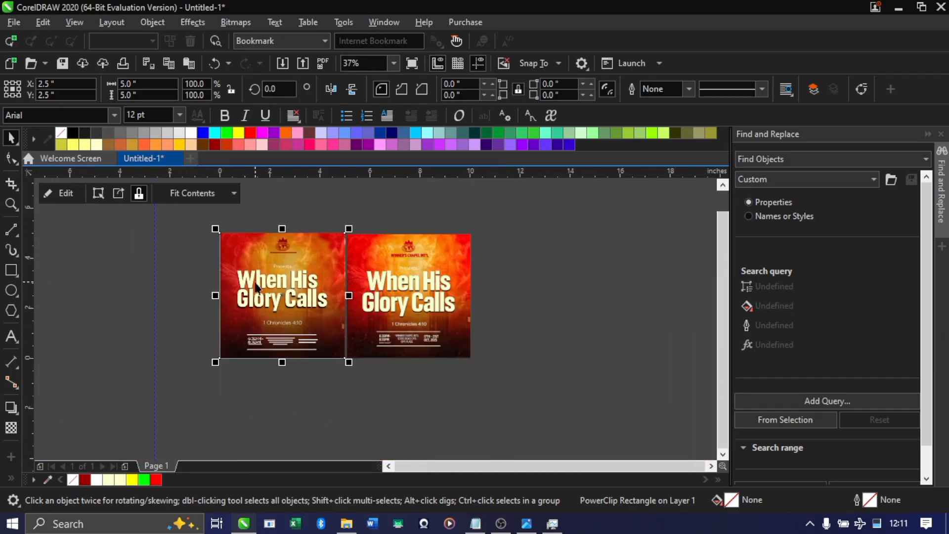
{"action": "scroll", "coordinate": [256, 287], "scroll_direction": "up", "scroll_amount": 1}
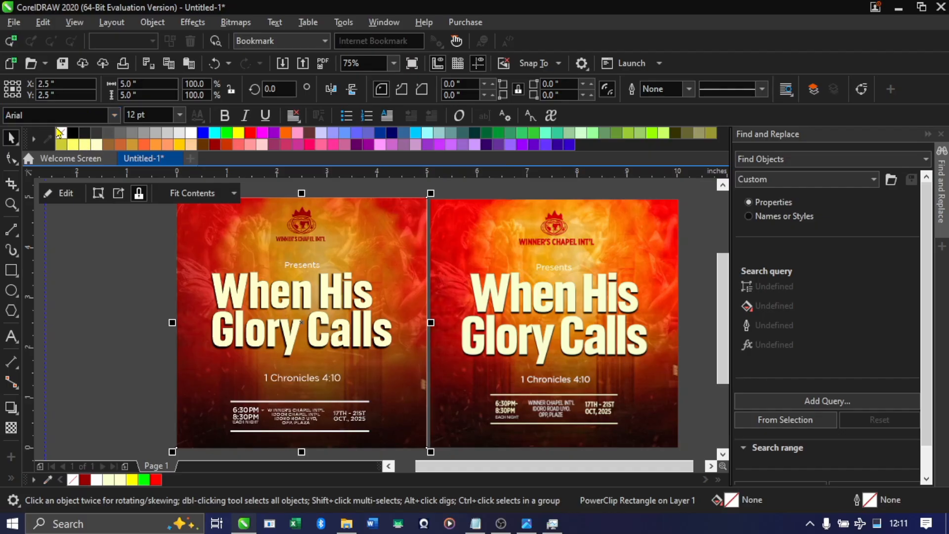
{"action": "scroll", "coordinate": [344, 302], "scroll_direction": "down", "scroll_amount": 1}
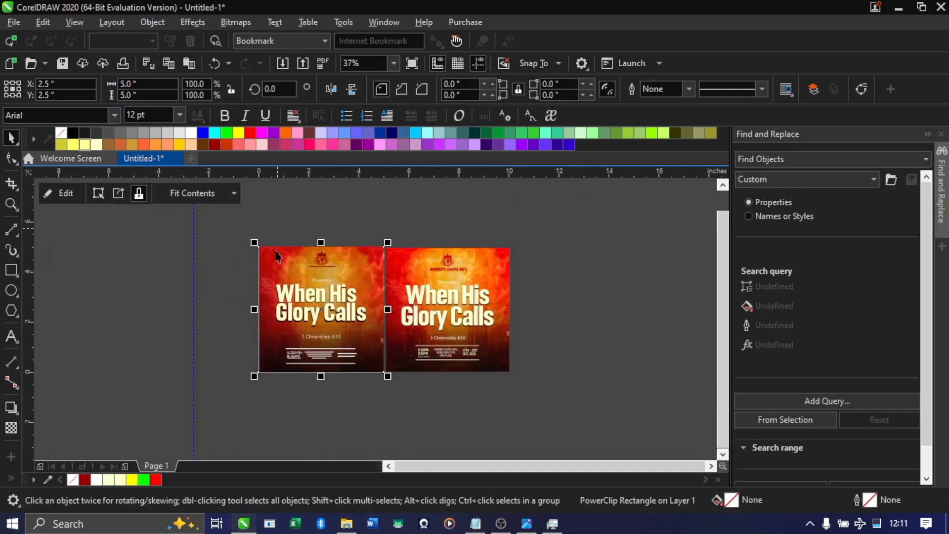
{"action": "left_click", "coordinate": [430, 321]}
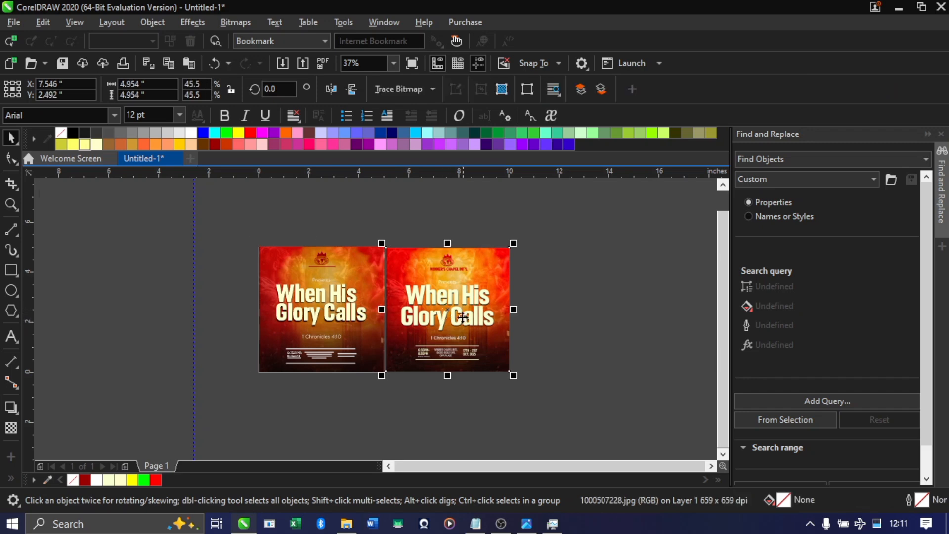
{"action": "mouse_move", "coordinate": [430, 321]}
{"action": "left_mouse_down"}
{"action": "mouse_move", "coordinate": [490, 310]}
{"action": "mouse_move", "coordinate": [478, 329]}
{"action": "left_mouse_up"}
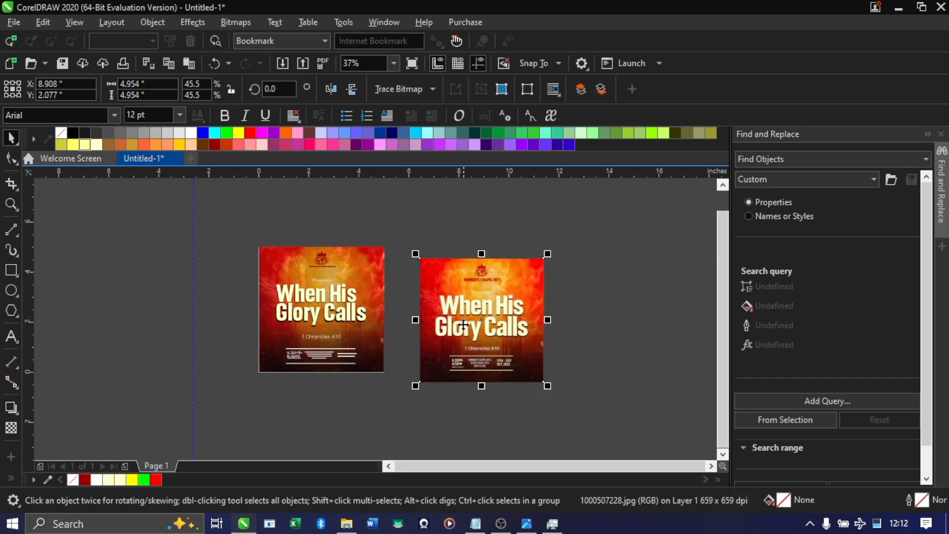
{"action": "key", "text": "Delete"}
Fit the whole flyer page in view and display the finished design in full-screen preview
{"action": "scroll", "coordinate": [321, 315], "scroll_direction": "up", "scroll_amount": 2}
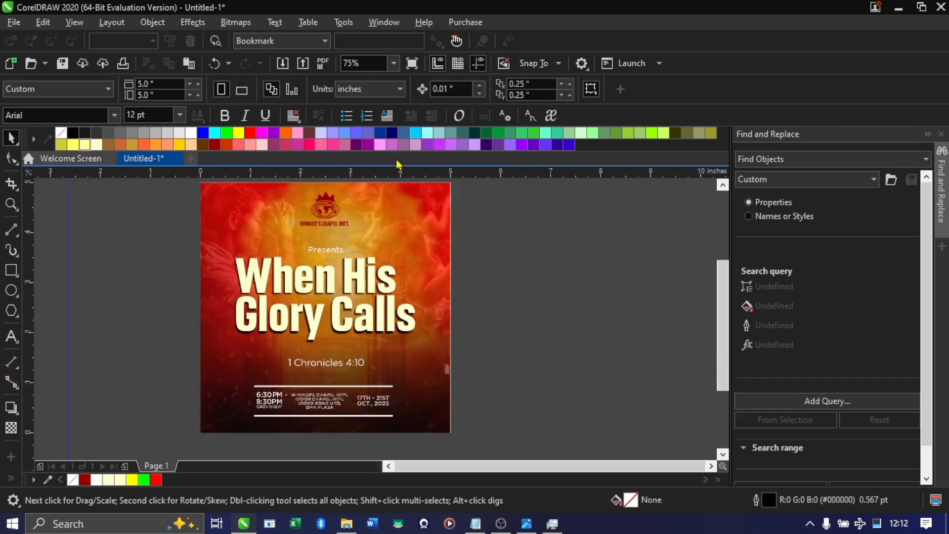
{"action": "left_click", "coordinate": [394, 63]}
{"action": "left_click", "coordinate": [378, 77]}
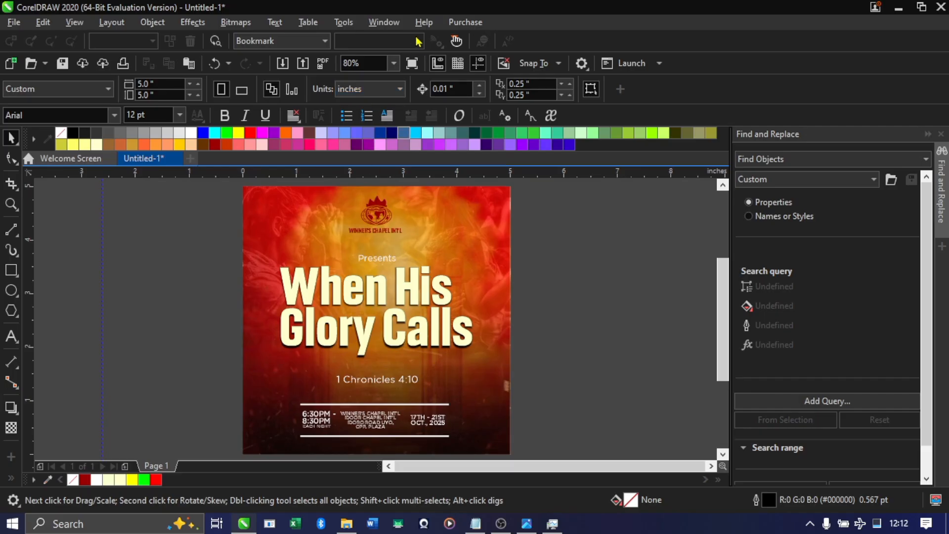
{"action": "key", "text": "F9"}
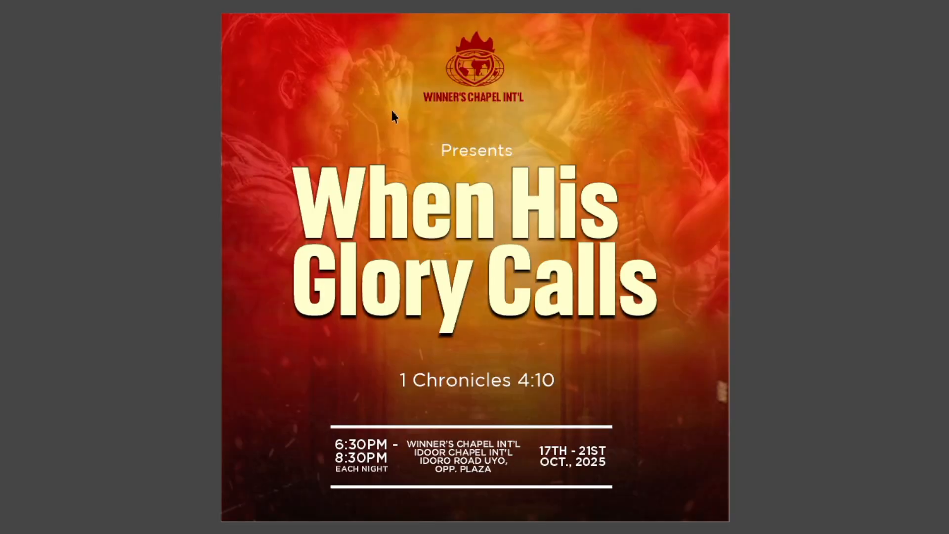